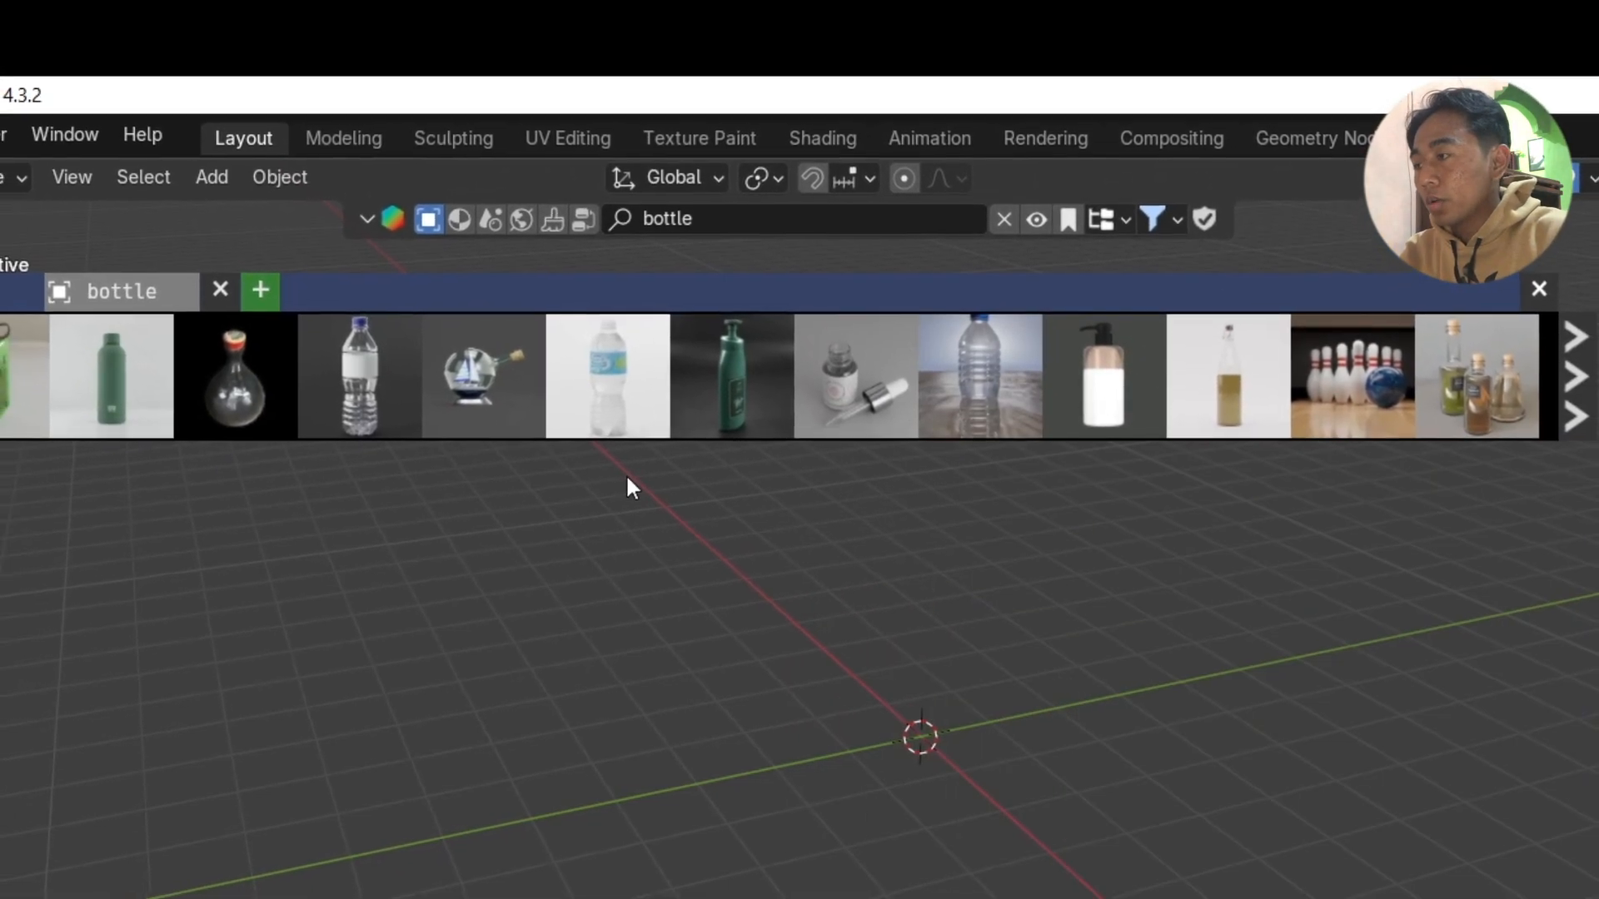
# - Import the "Glass Bottle-Freepoly.org" model from the bottle search results into the scene and view it from the front
pyautogui.moveTo(583, 386)
pyautogui.moveTo(253, 381)
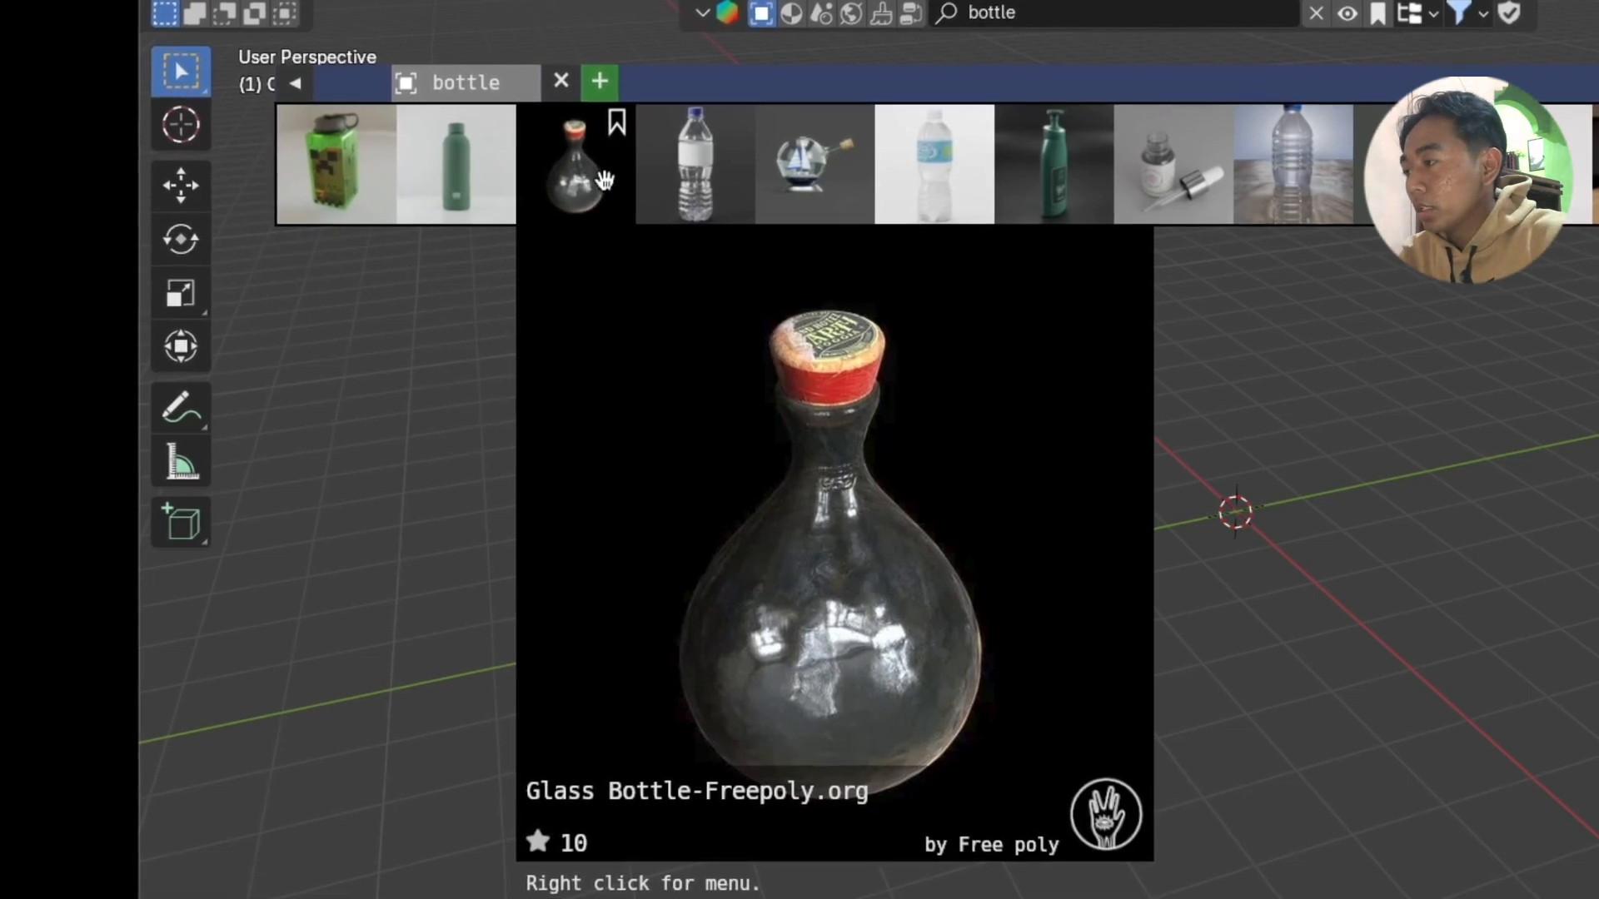
pyautogui.click(587, 185)
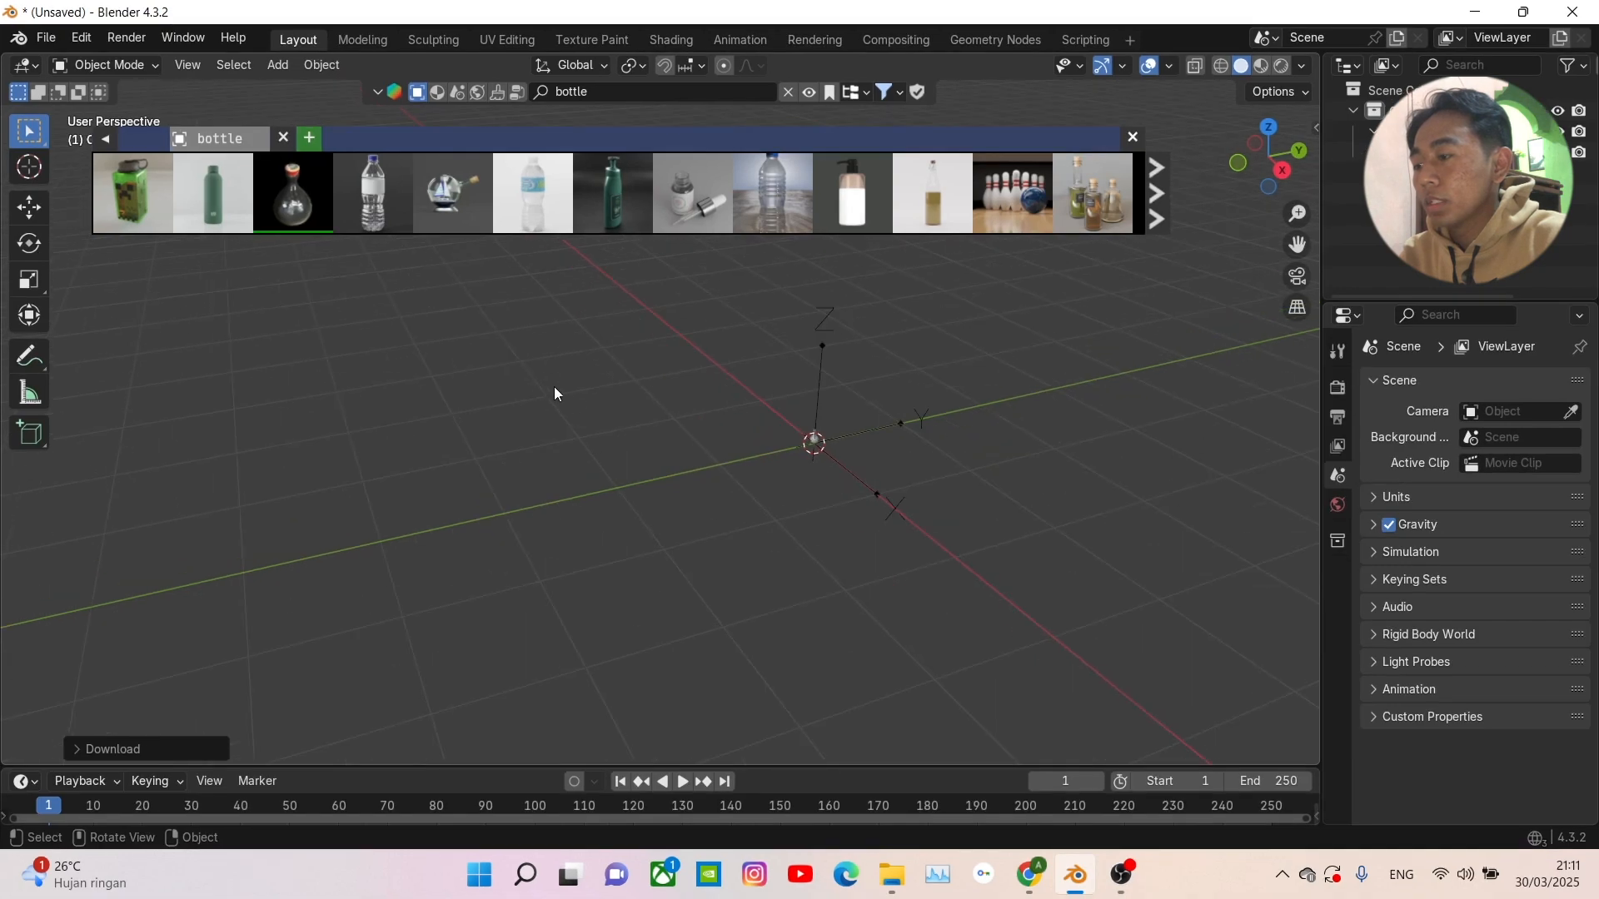
pyautogui.moveTo(556, 394); pyautogui.dragTo(475, 388, button='middle')
pyautogui.click(1239, 164)
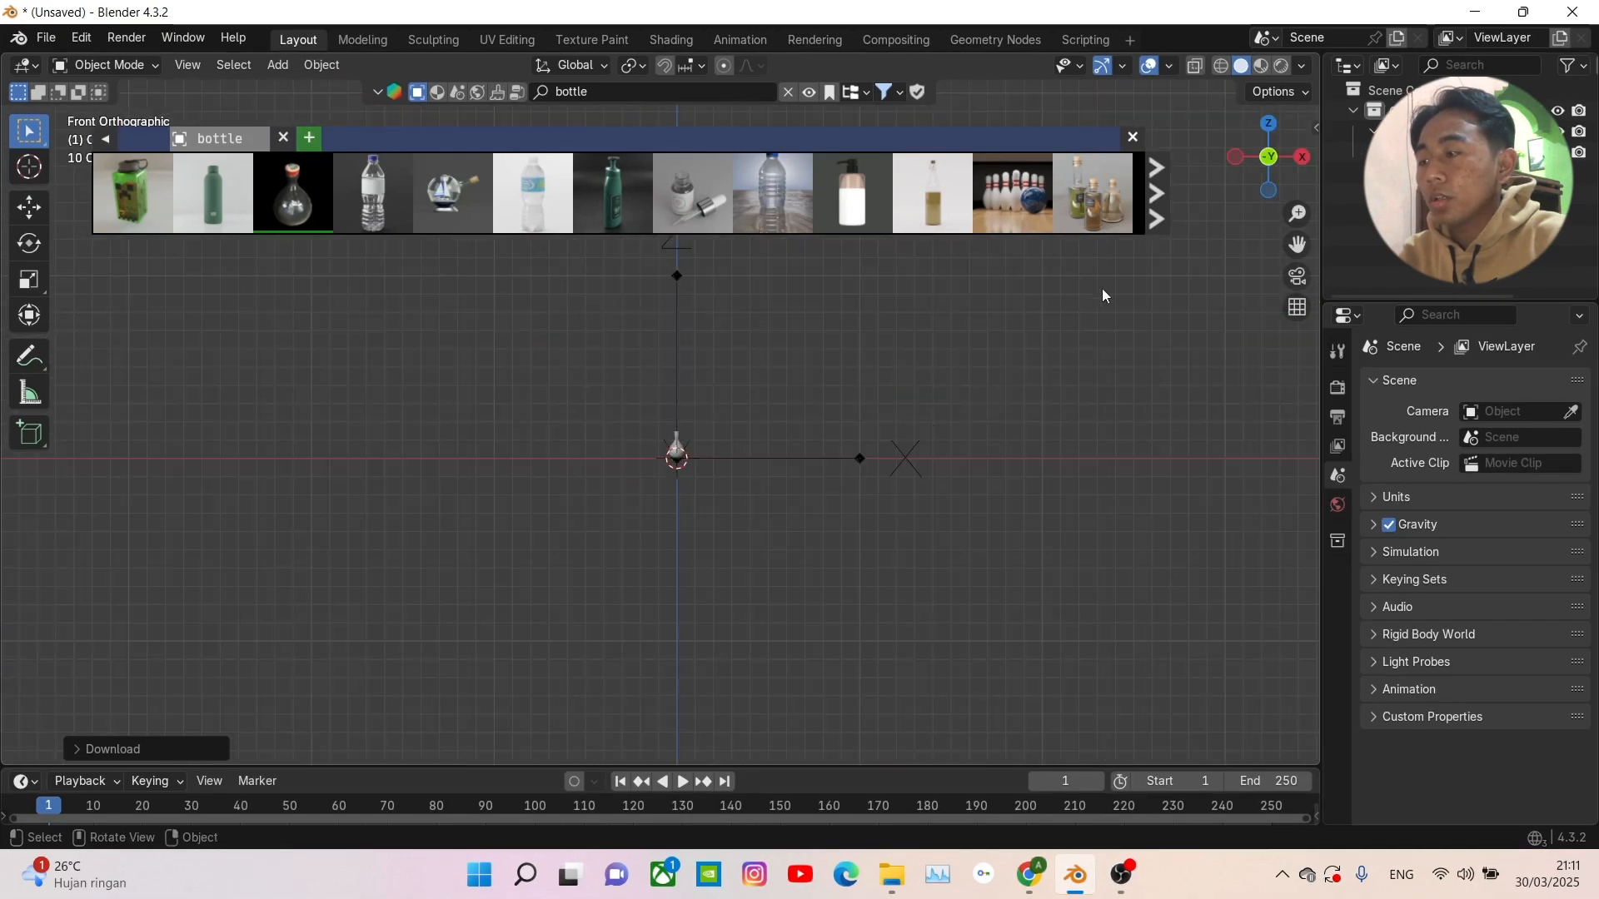
pyautogui.moveTo(851, 473)
pyautogui.keyDown('shift'); pyautogui.mouseDown(button='middle')
pyautogui.moveTo(737, 426)
pyautogui.moveTo(651, 446)
pyautogui.moveTo(868, 446)
pyautogui.mouseUp(button='middle'); pyautogui.keyUp('shift')
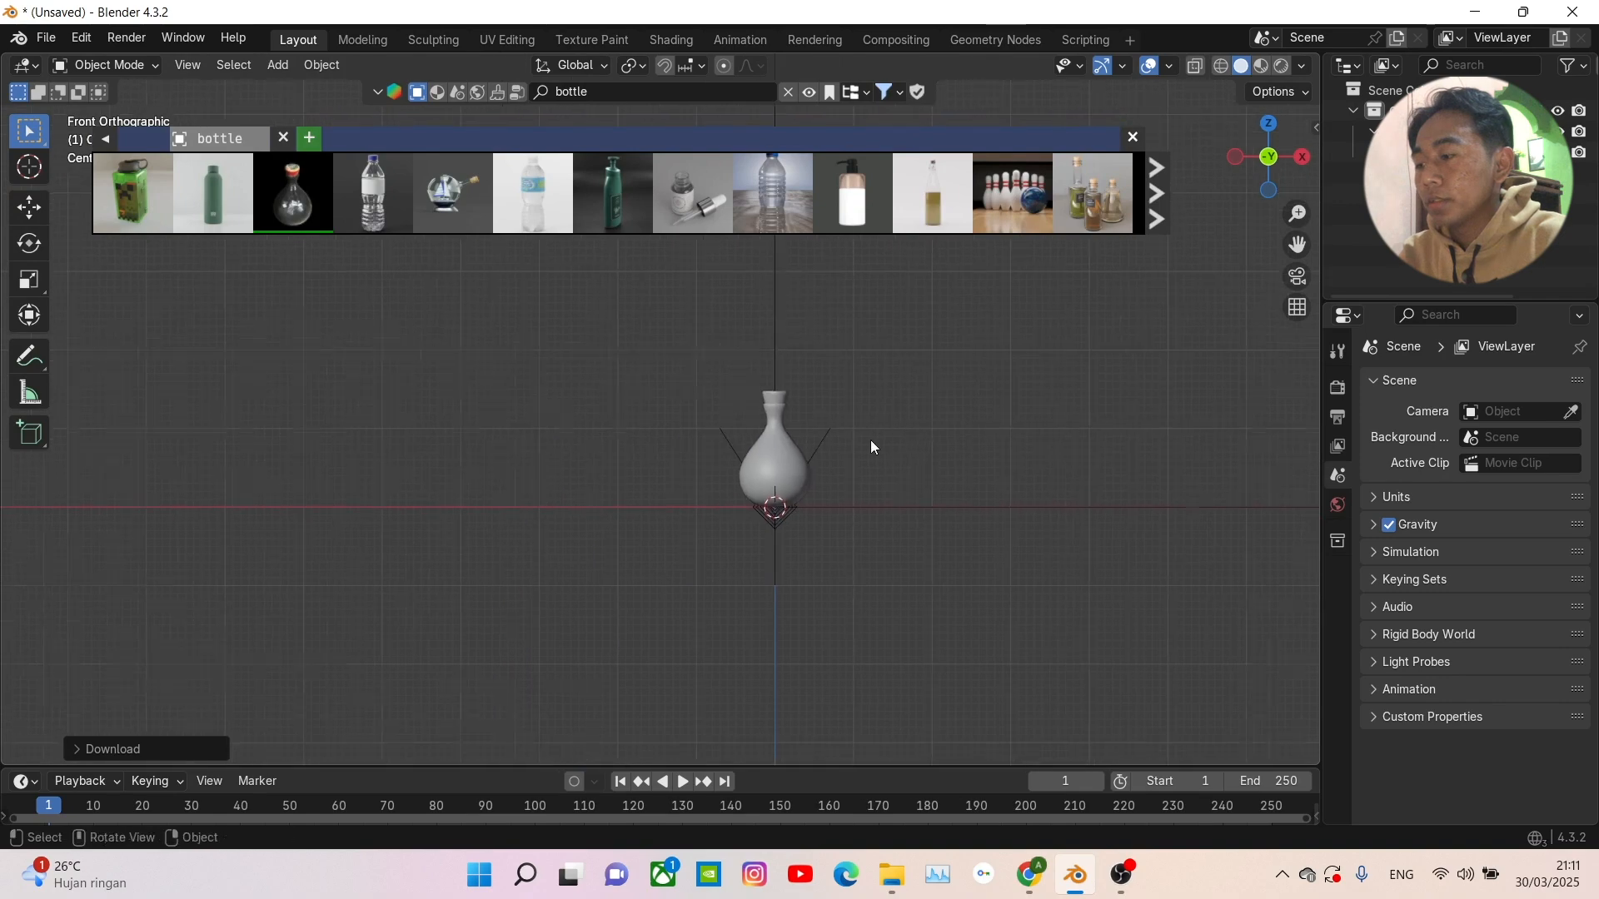
pyautogui.scroll(2, 830, 462)
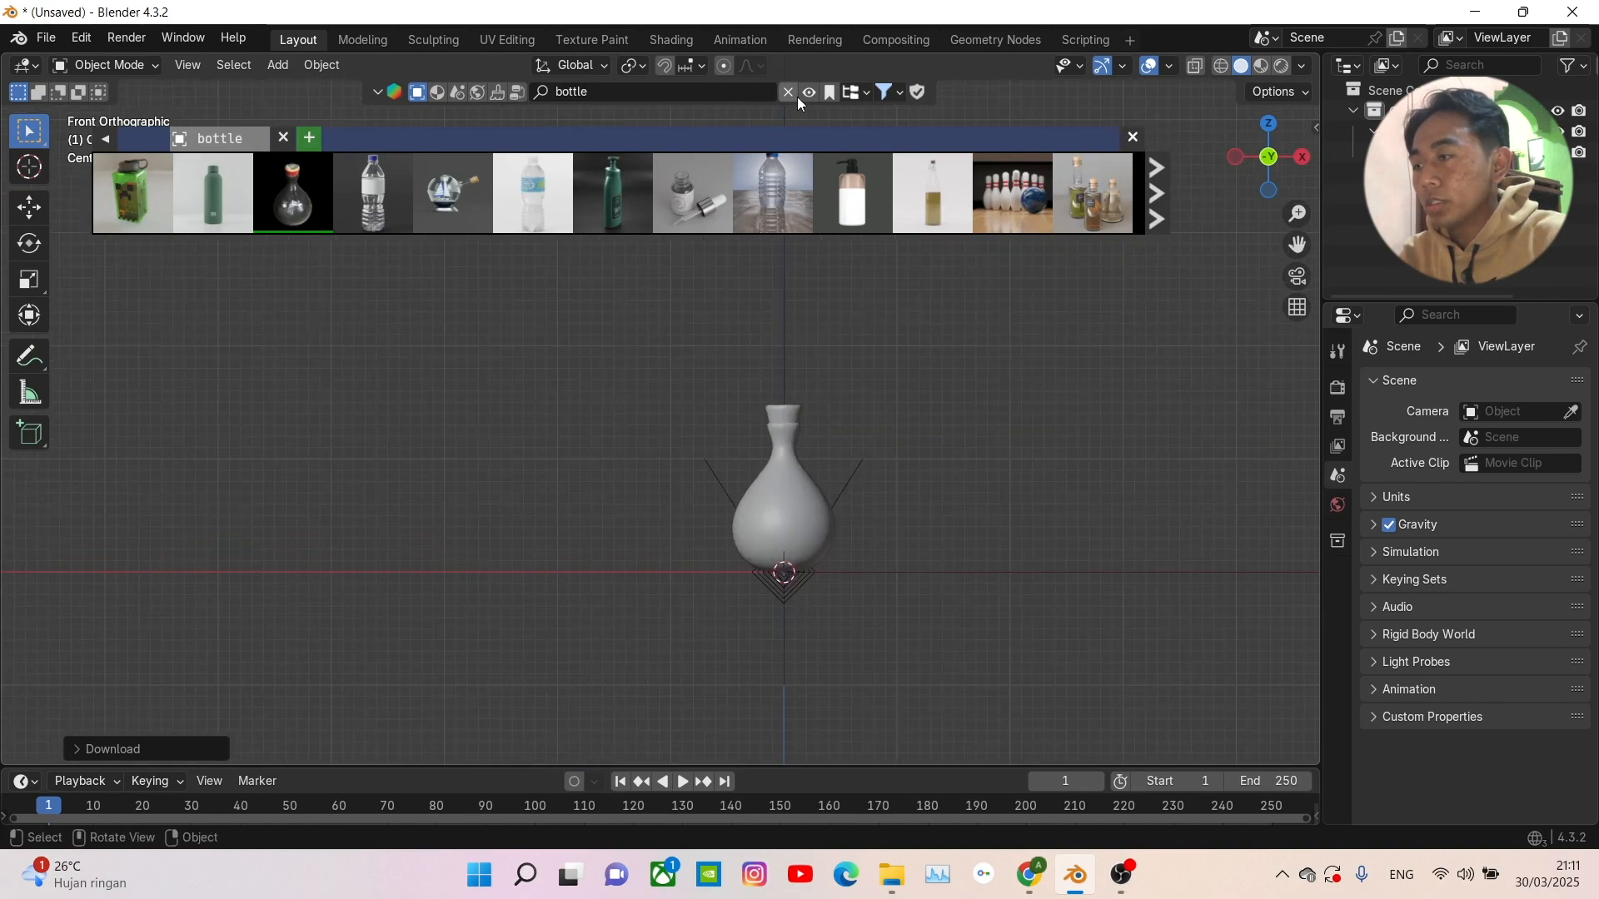
# - Hide the asset bar and delete the arrows empty that came with the glass bottle
pyautogui.click(808, 93)
pyautogui.moveTo(895, 441); pyautogui.dragTo(805, 504, button='middle')
pyautogui.scroll(-4, 832, 446)
pyautogui.scroll(-4, 806, 516)
pyautogui.press('a')
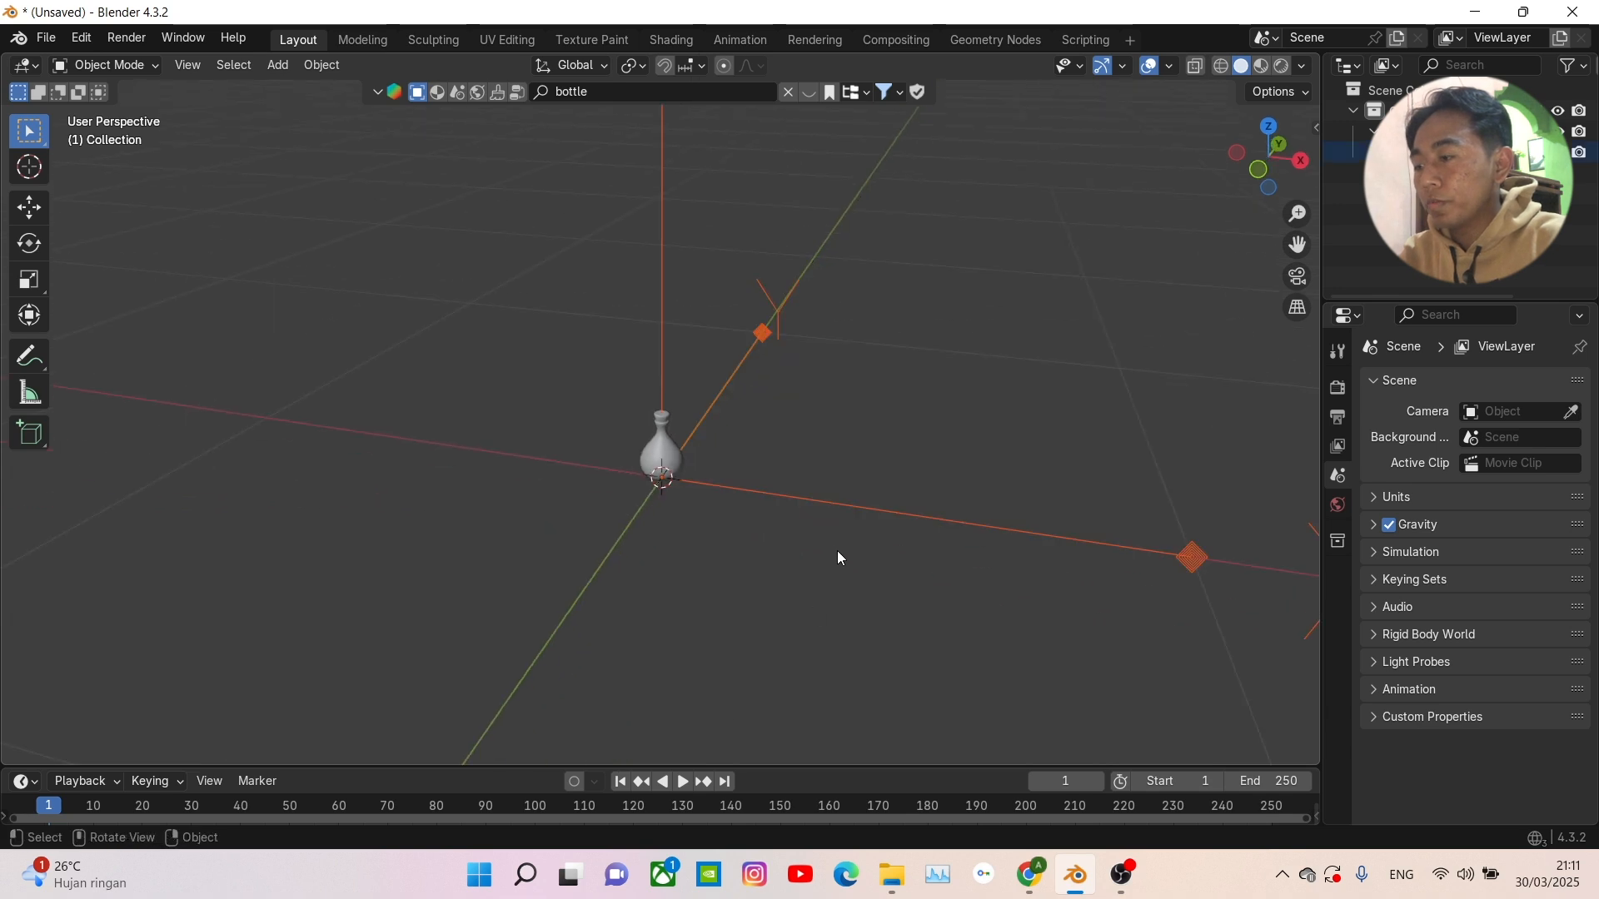
pyautogui.press('Delete')
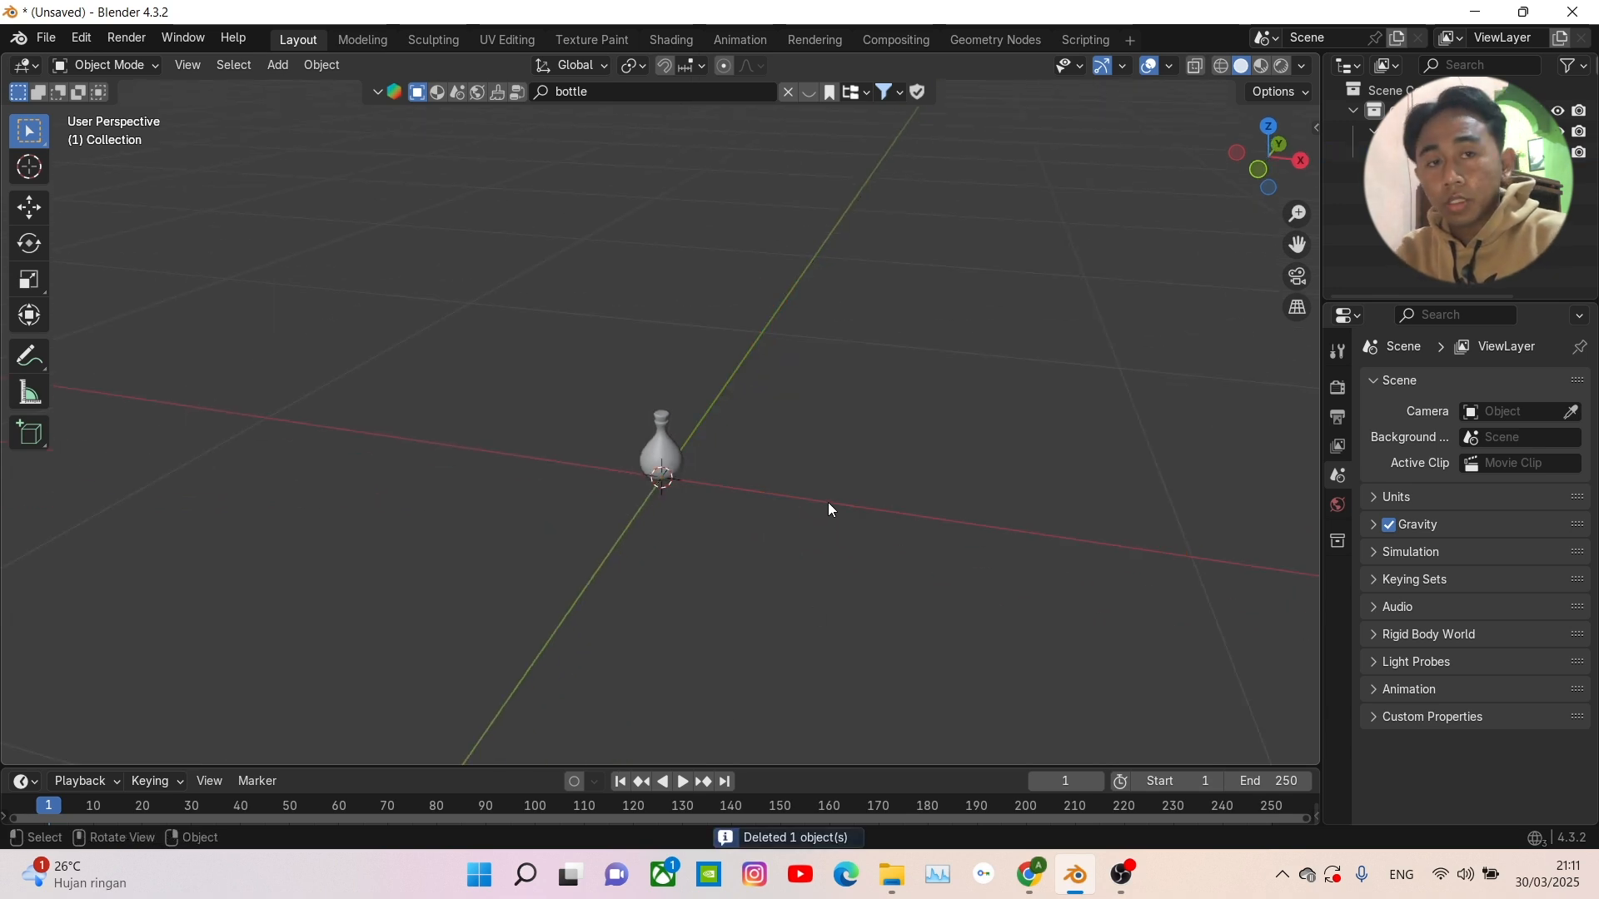
# - From the front view, add a cube-shaped empty at the world origin
pyautogui.moveTo(714, 517); pyautogui.dragTo(798, 466, button='middle')
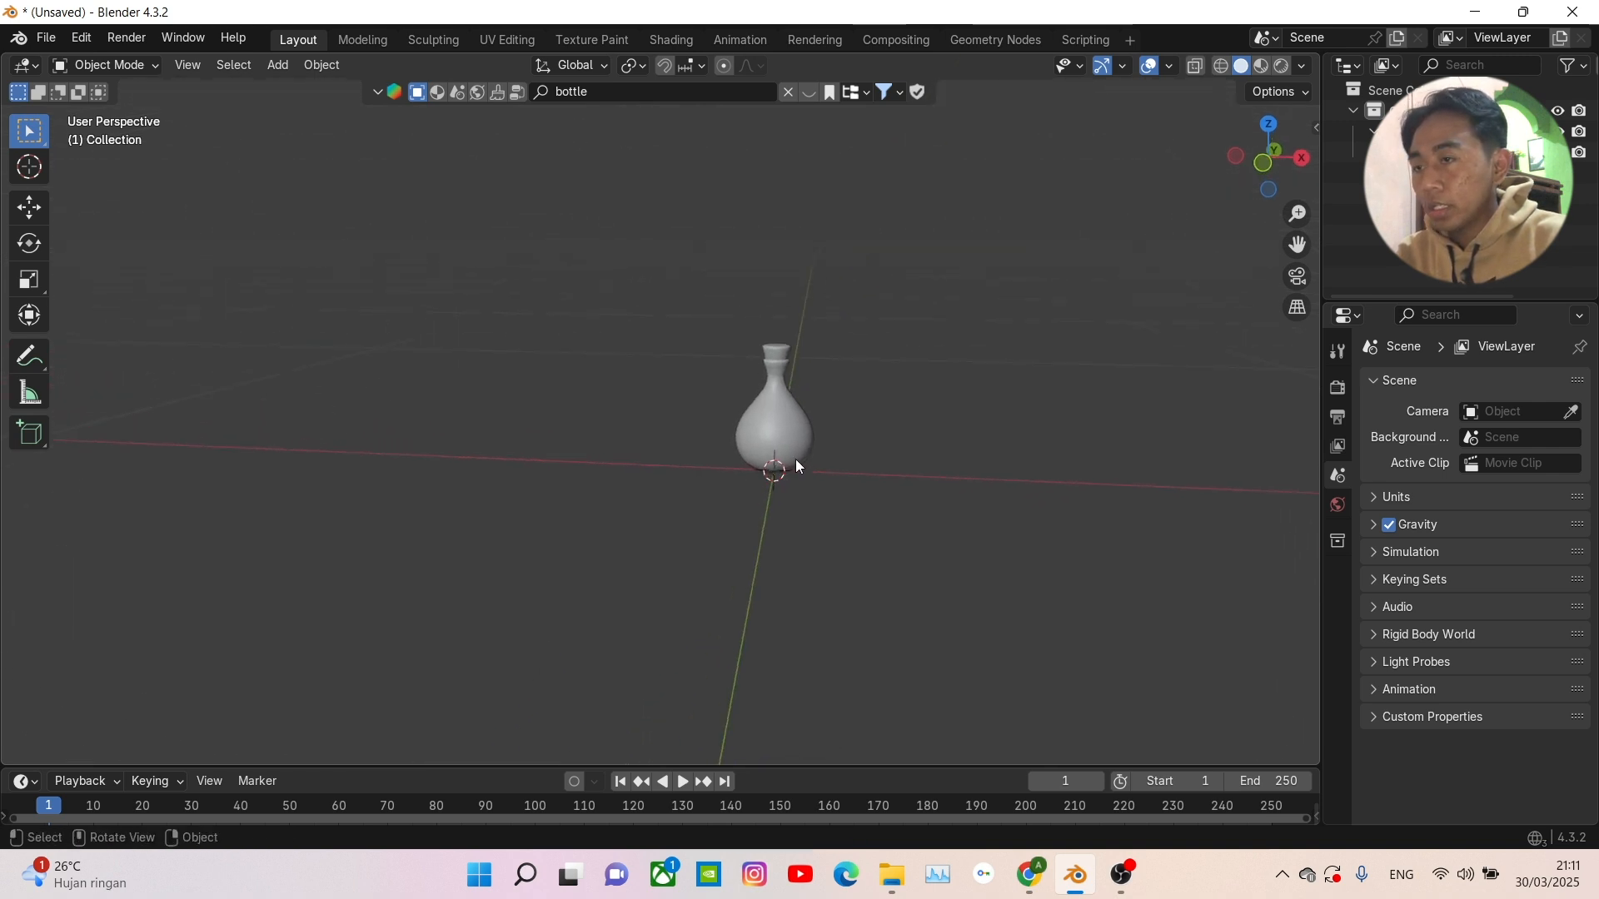
pyautogui.click(1261, 166)
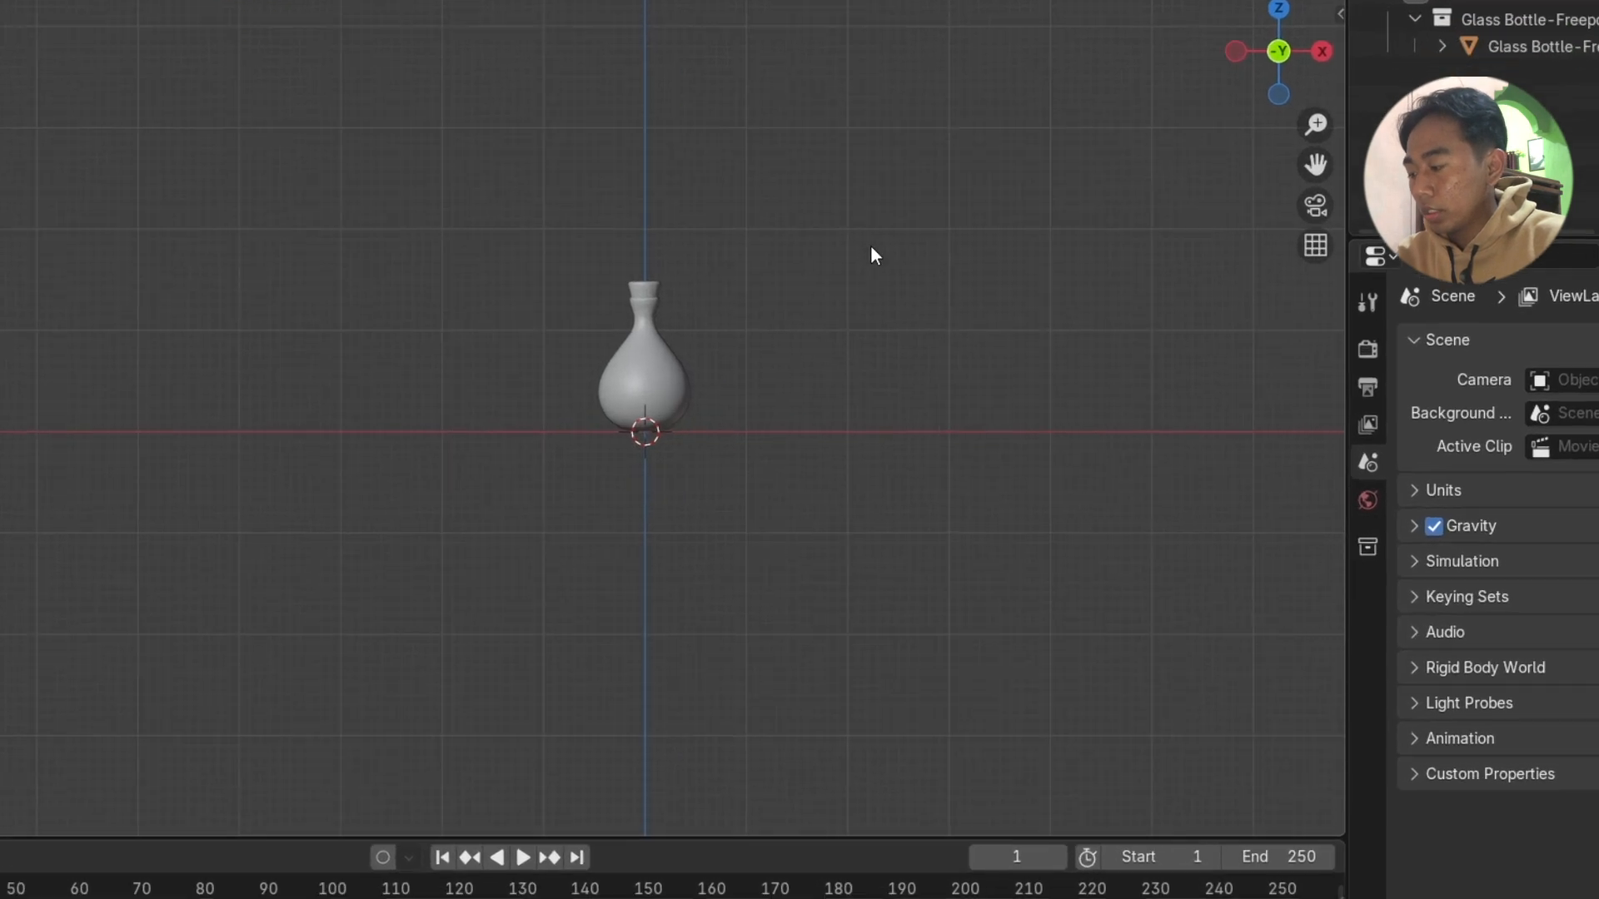
pyautogui.hotkey('shift', 'a')
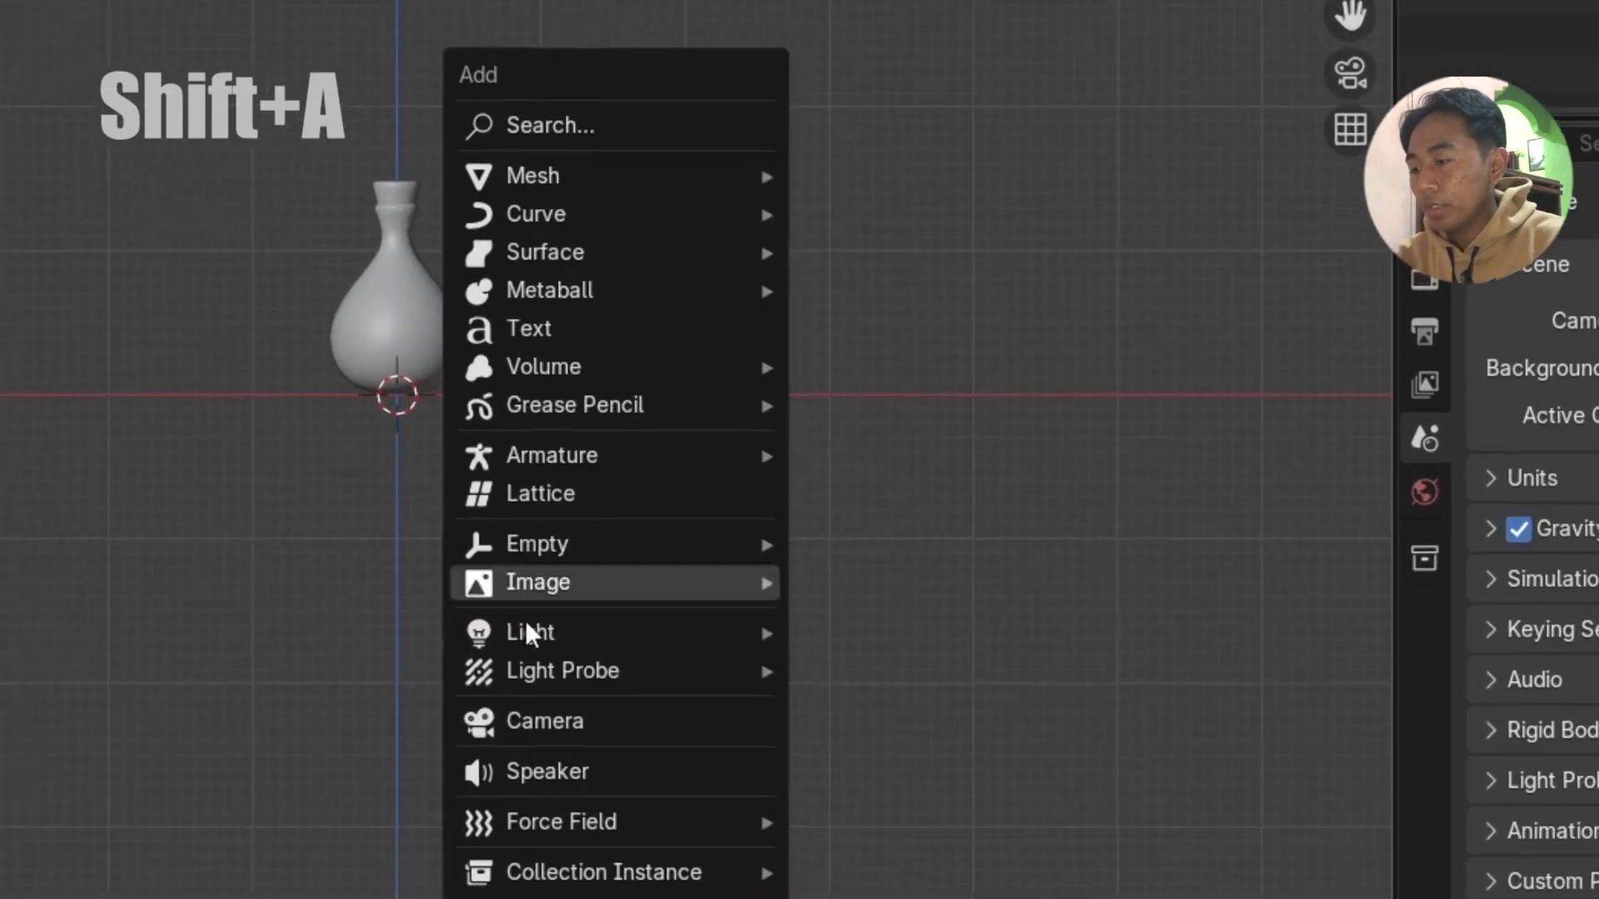
pyautogui.moveTo(577, 633)
pyautogui.moveTo(703, 546)
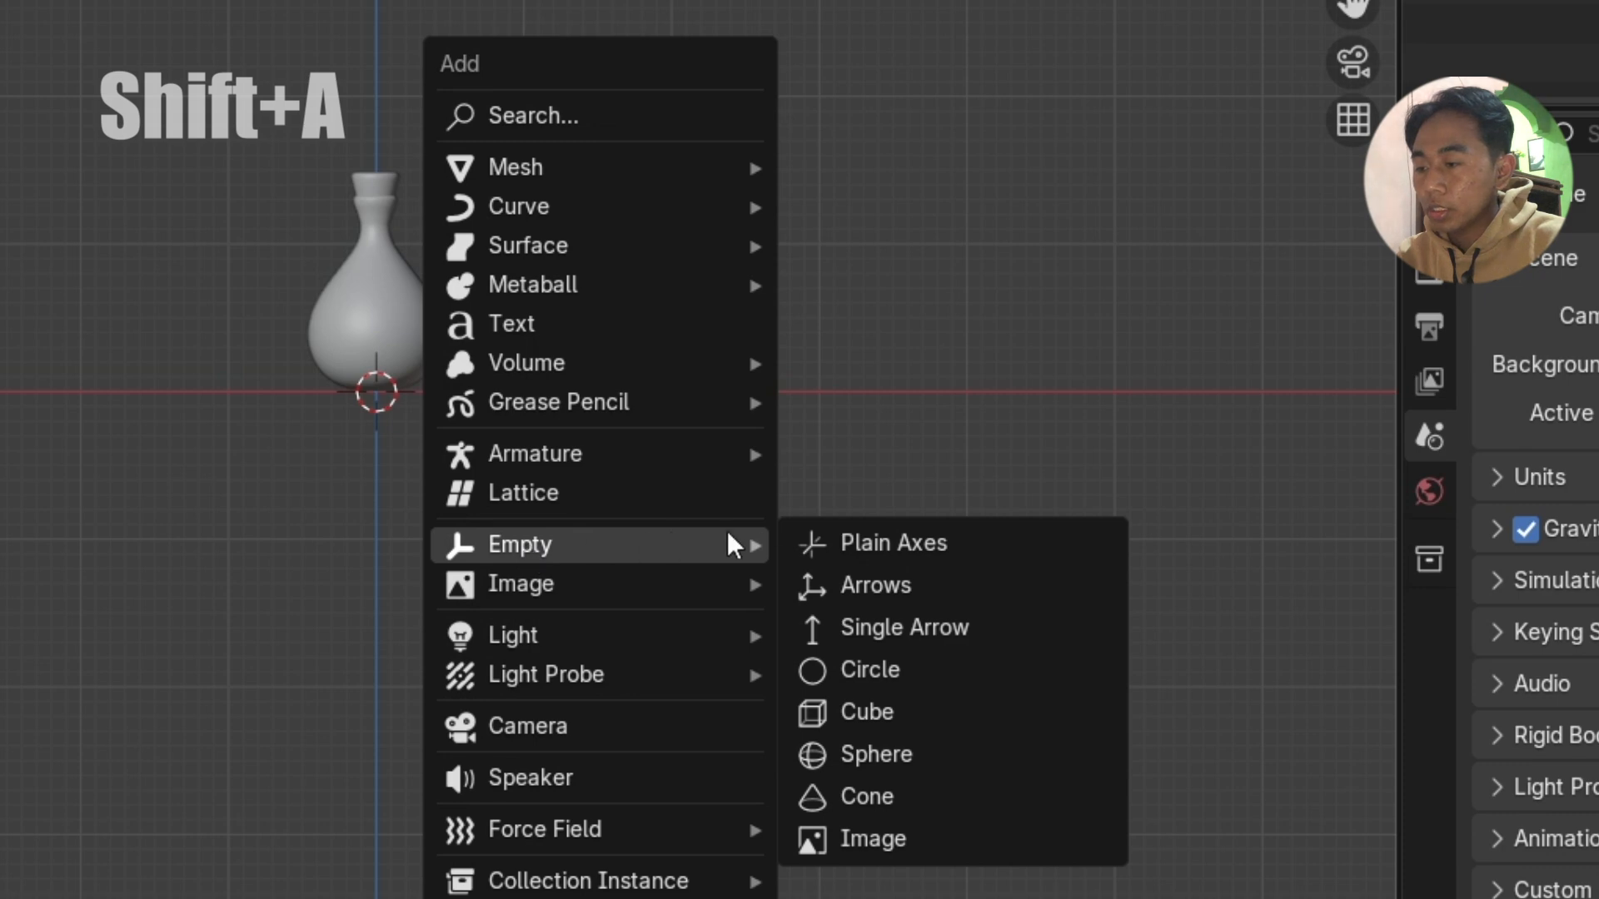
pyautogui.click(863, 714)
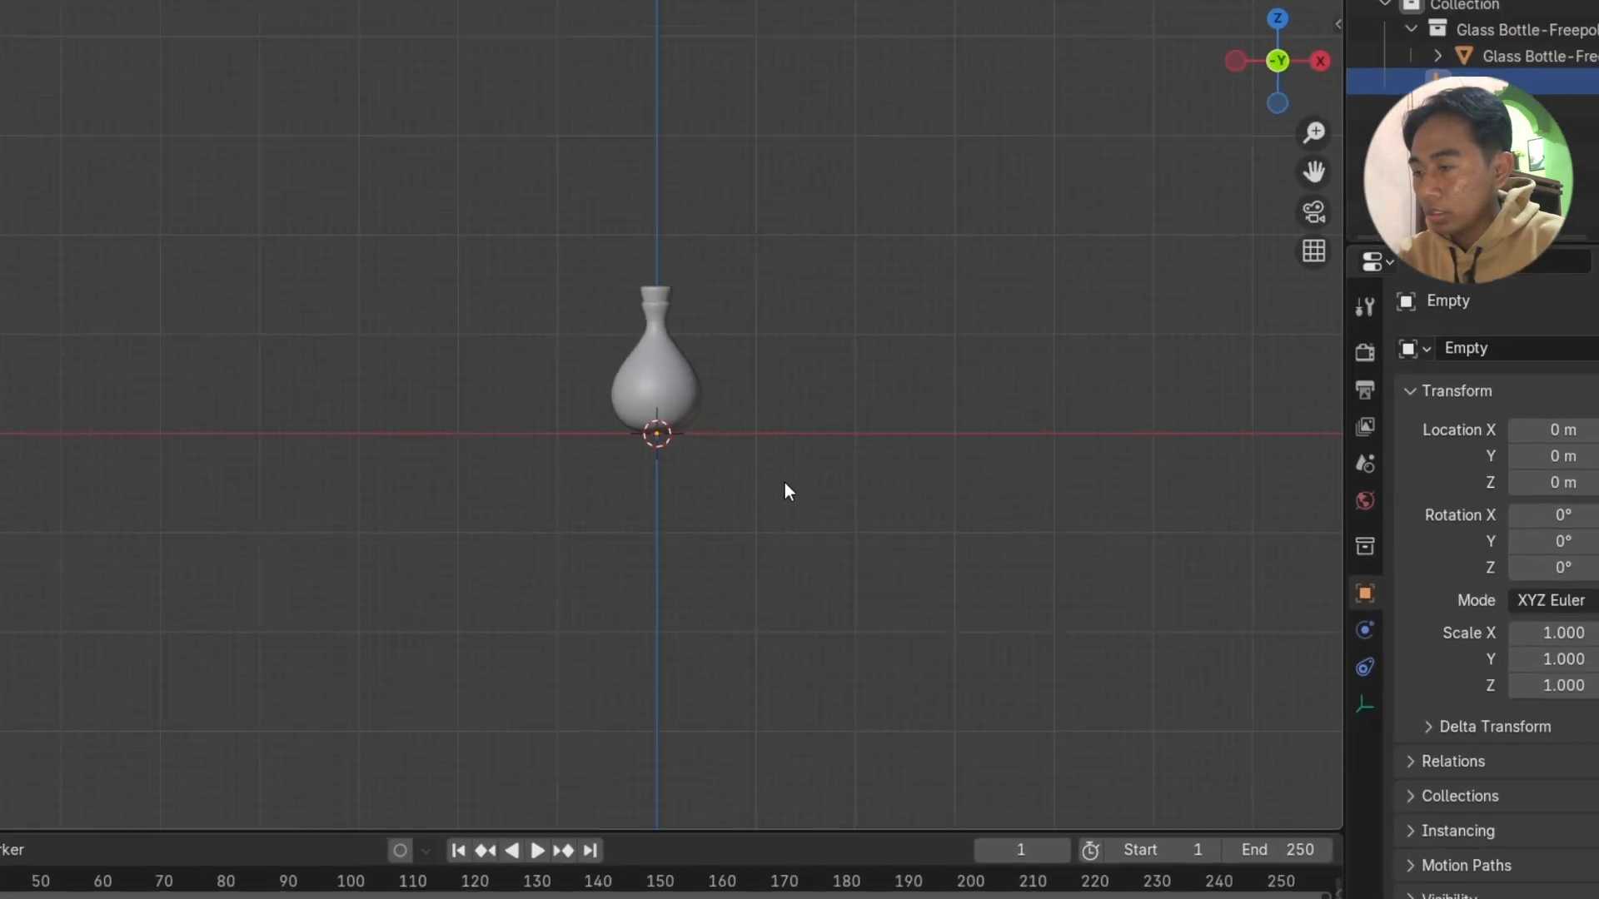
# - Try scaling the cube empty up to about 14.96, and undo the resize
pyautogui.press('s')
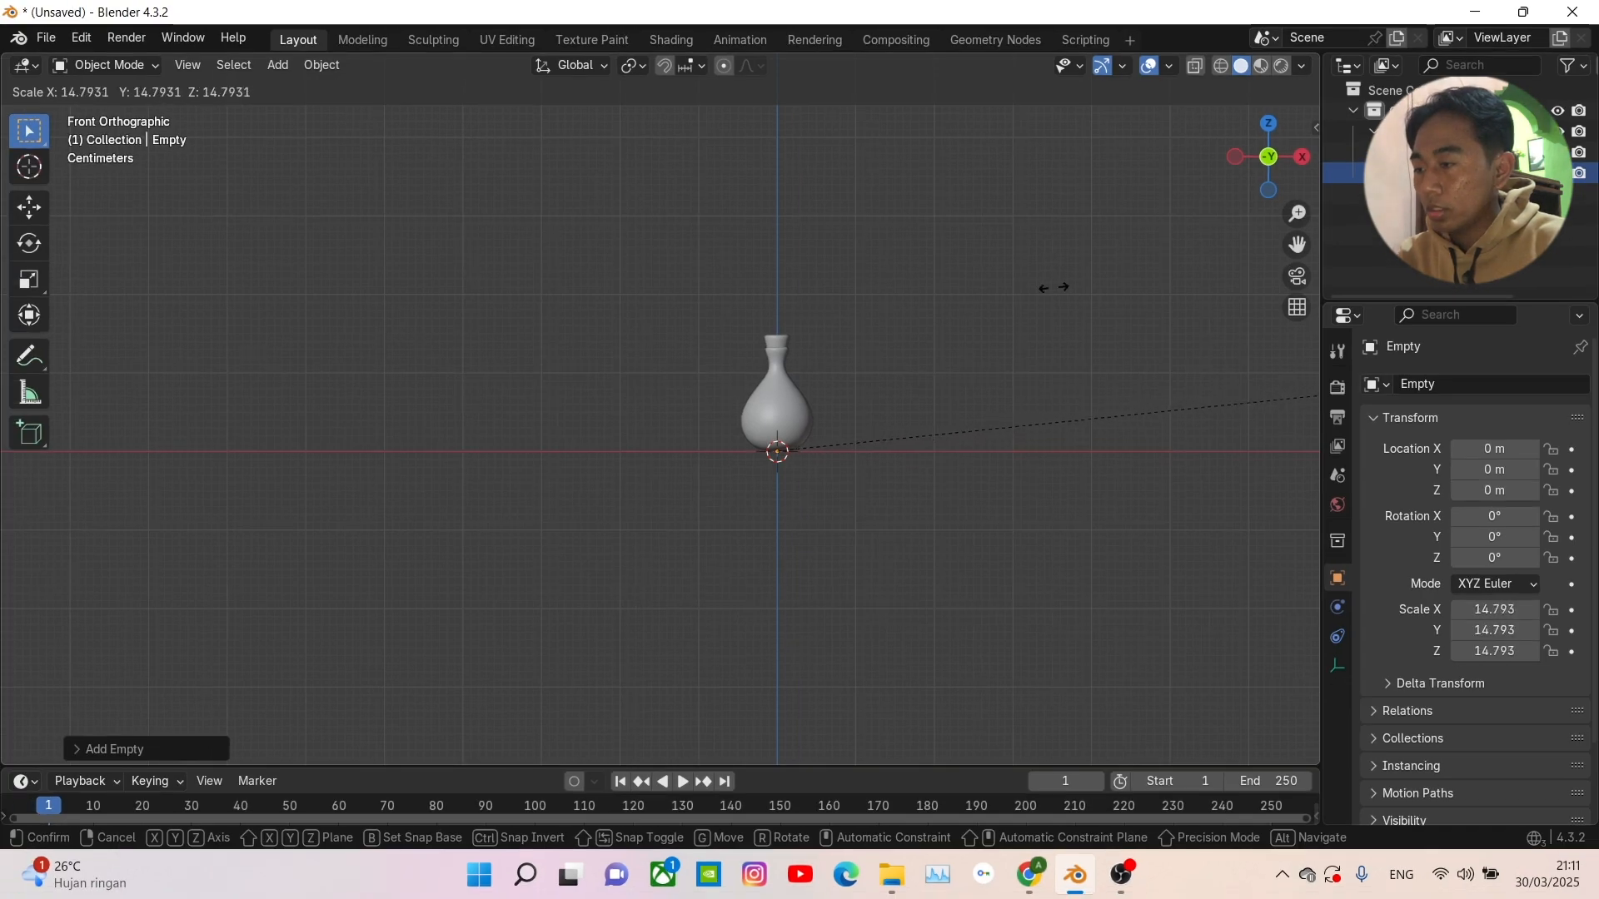
pyautogui.click(1020, 293)
pyautogui.scroll(-7, 884, 332)
pyautogui.scroll(-12, 885, 331)
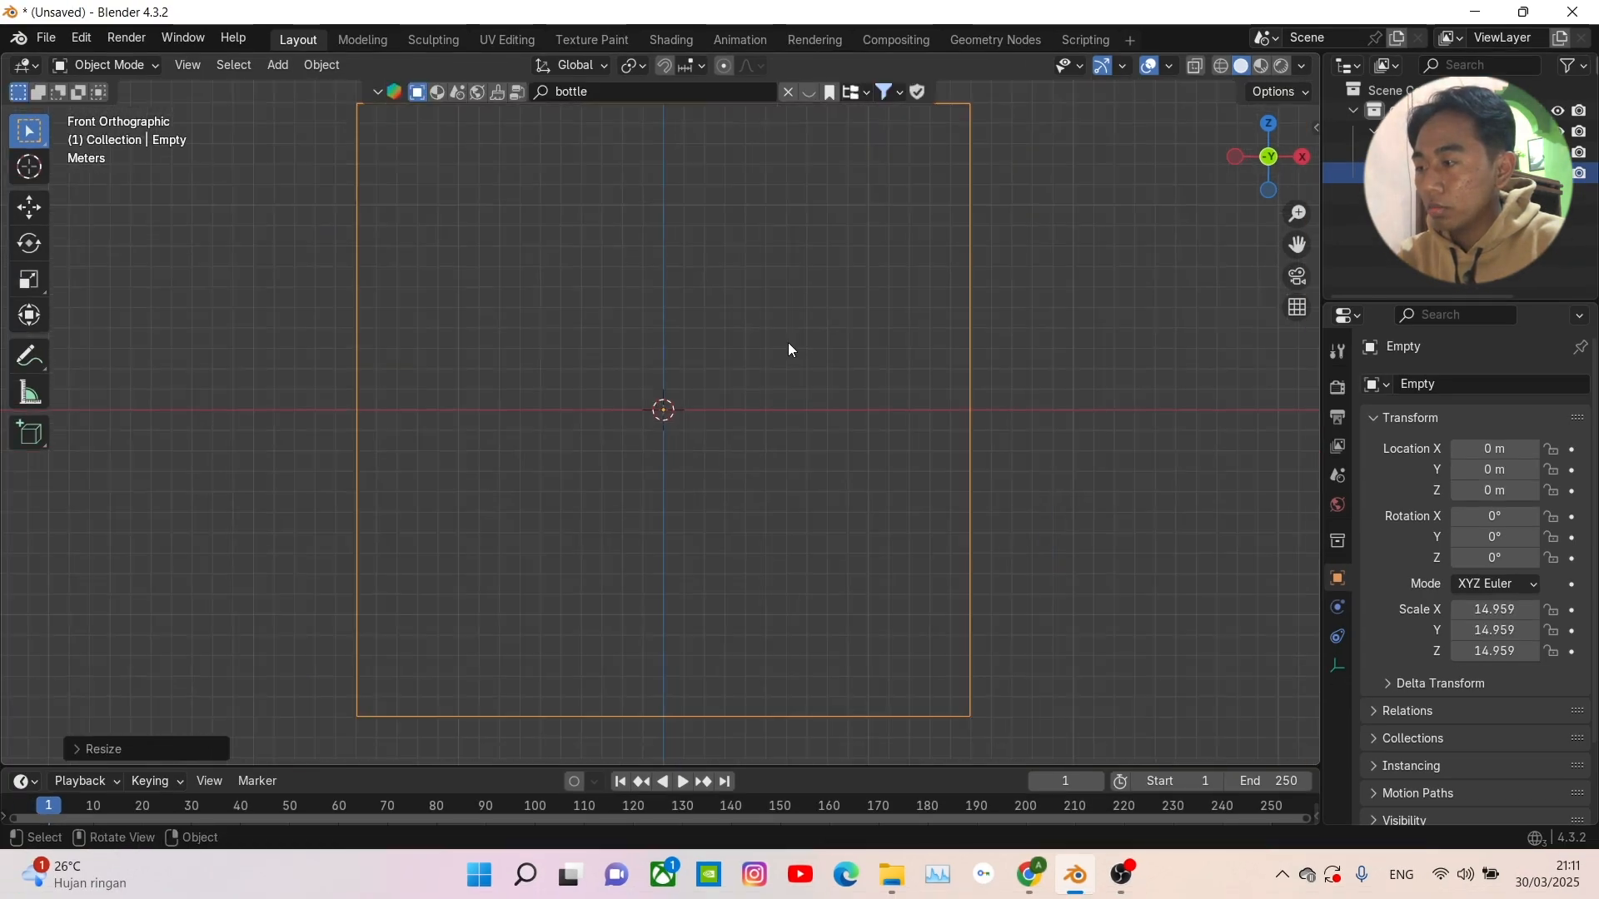
pyautogui.scroll(4, 823, 340)
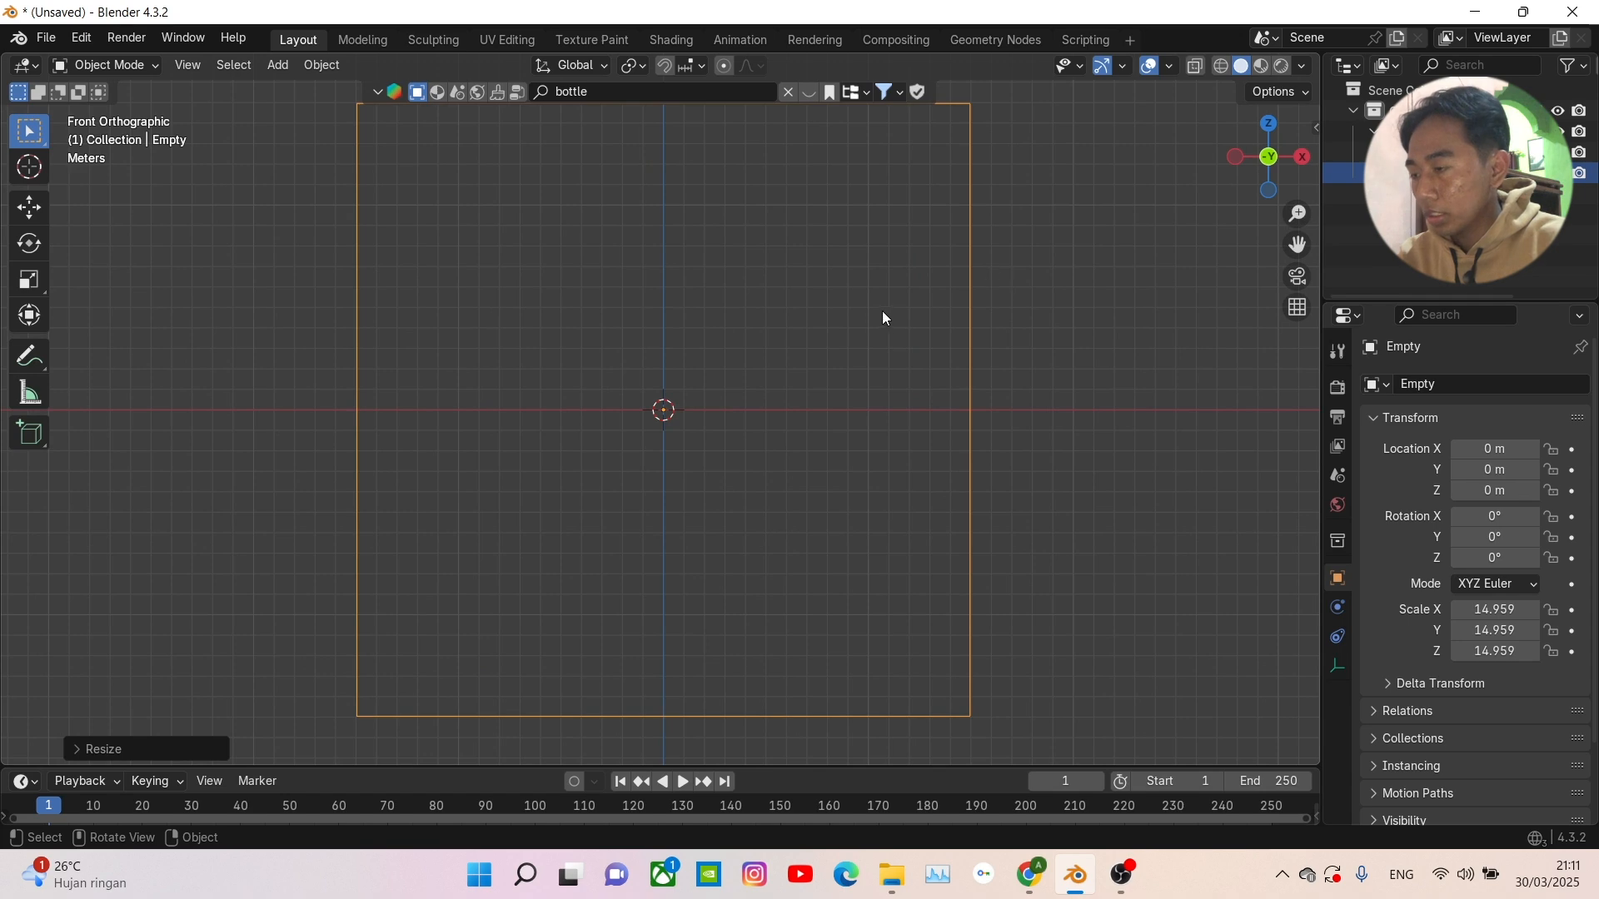
pyautogui.hotkey('ctrl', 'z')
pyautogui.scroll(12, 796, 333)
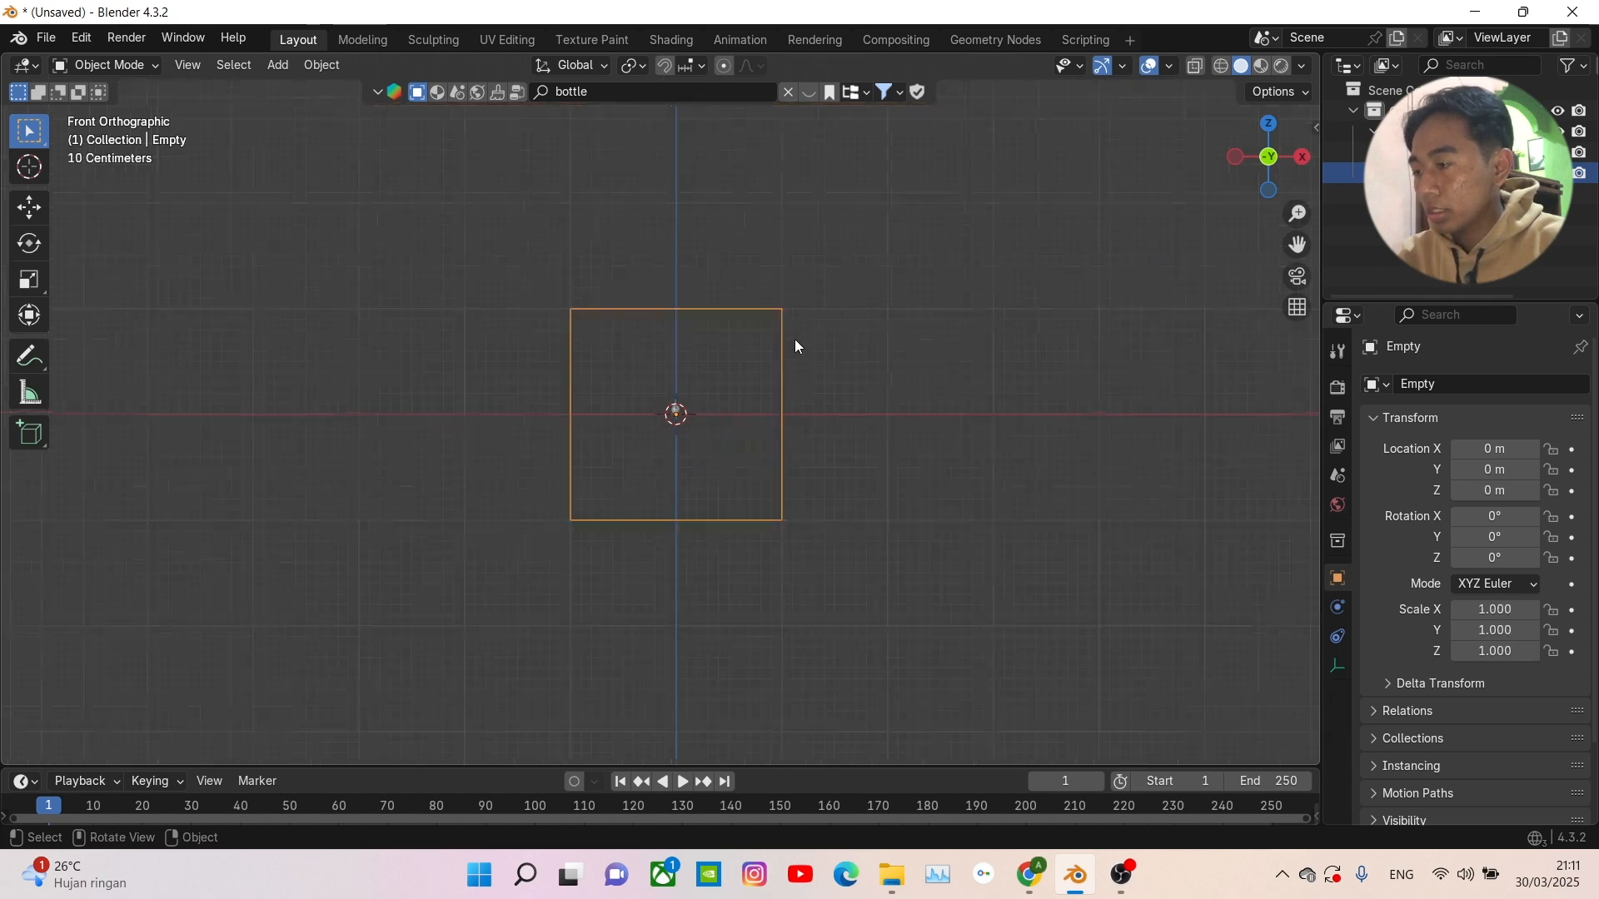
pyautogui.scroll(5, 791, 349)
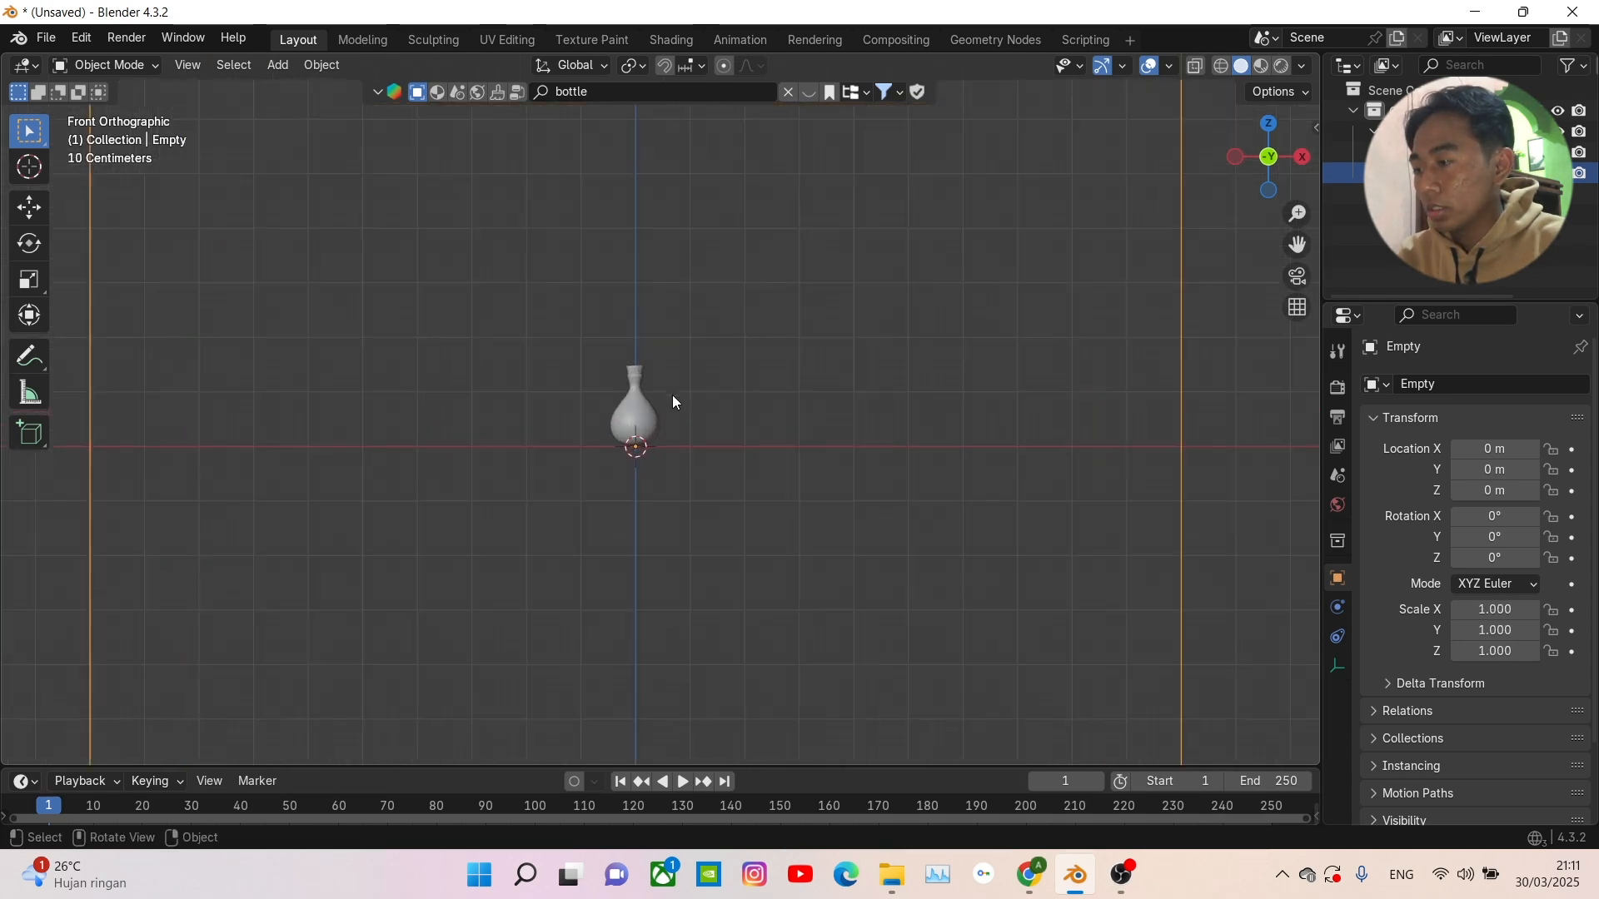
# - Try scaling the glass bottle up to about 5.12, and undo the resize
pyautogui.click(630, 409)
pyautogui.scroll(-5, 633, 396)
pyautogui.press('s')
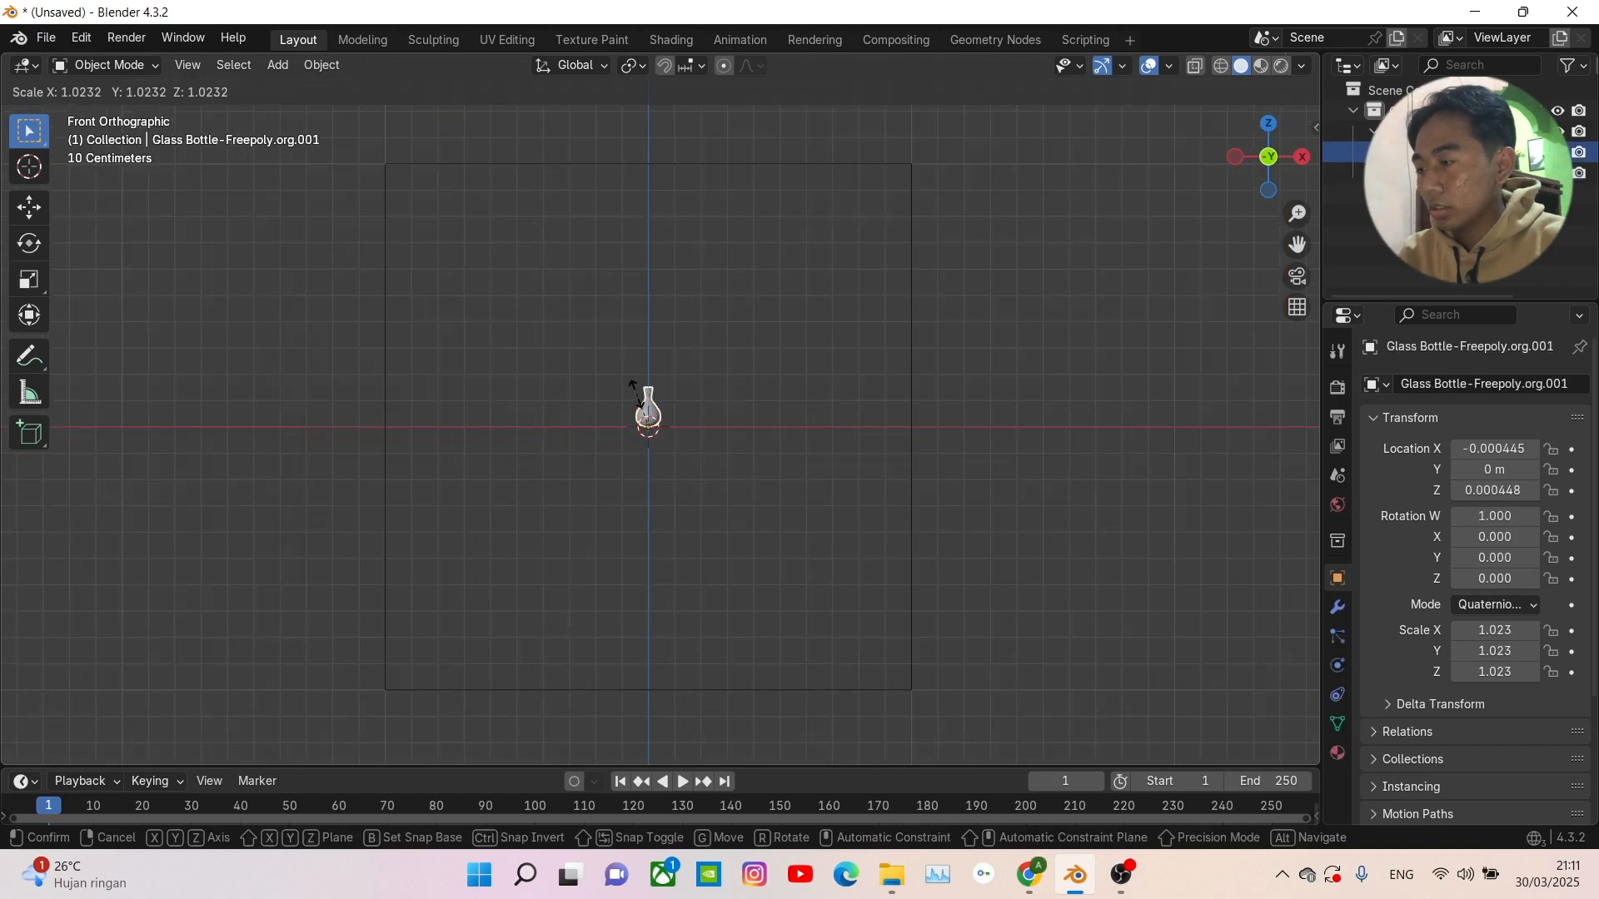
pyautogui.click(791, 331)
pyautogui.scroll(-4, 779, 335)
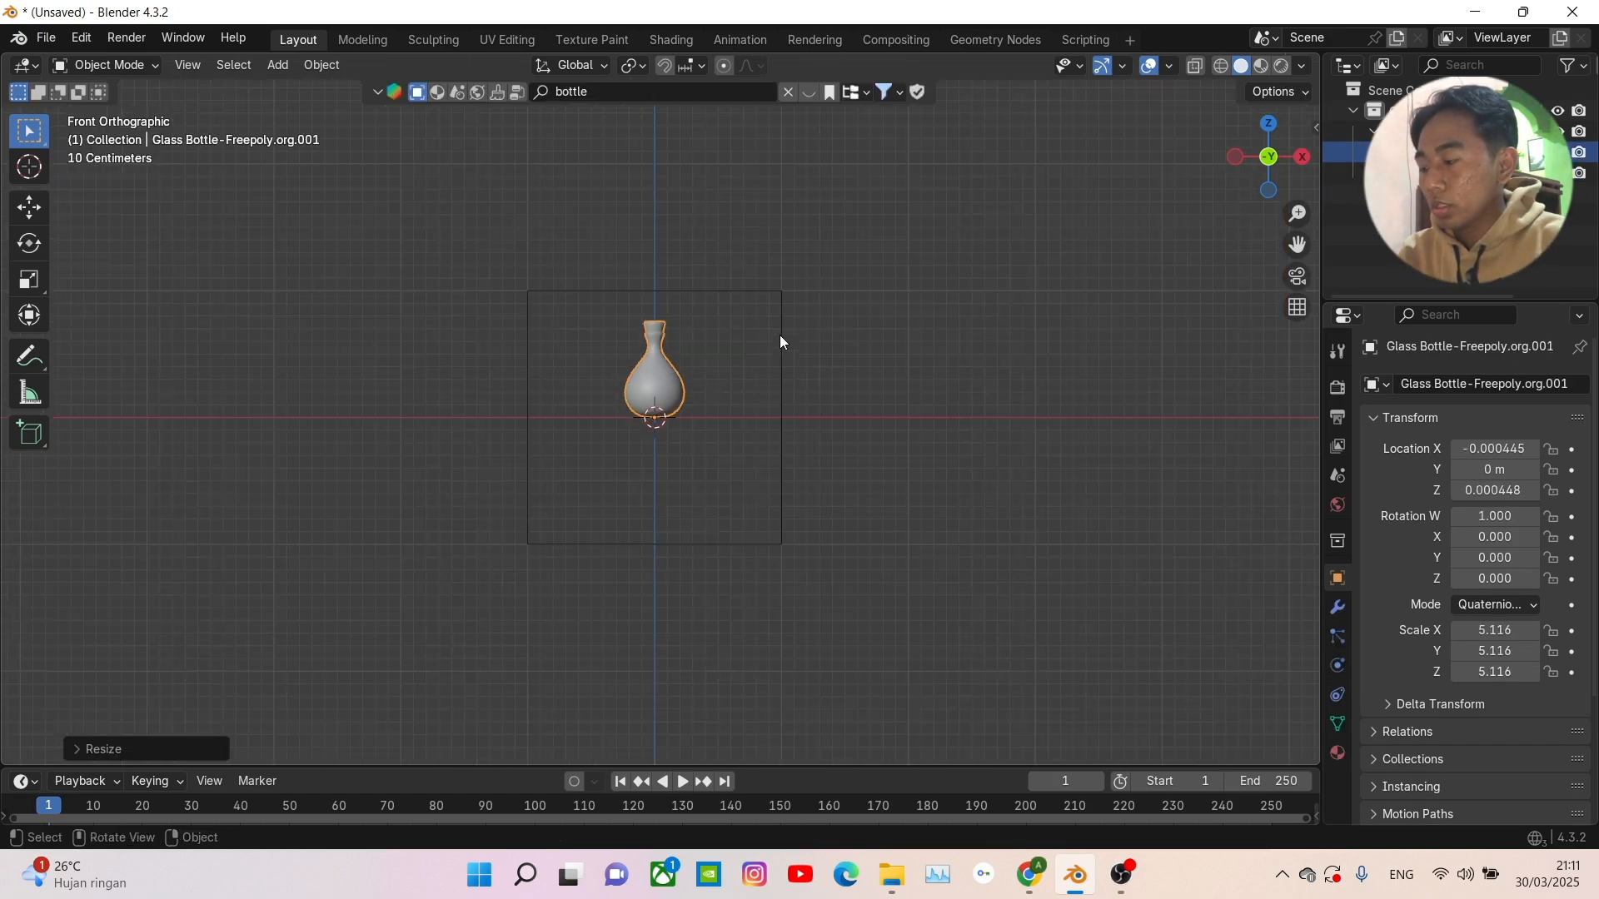
pyautogui.hotkey('ctrl', 'z')
pyautogui.scroll(4, 763, 343)
pyautogui.keyDown('shift'); pyautogui.moveTo(703, 366); pyautogui.dragTo(625, 387, button='middle'); pyautogui.keyUp('shift')
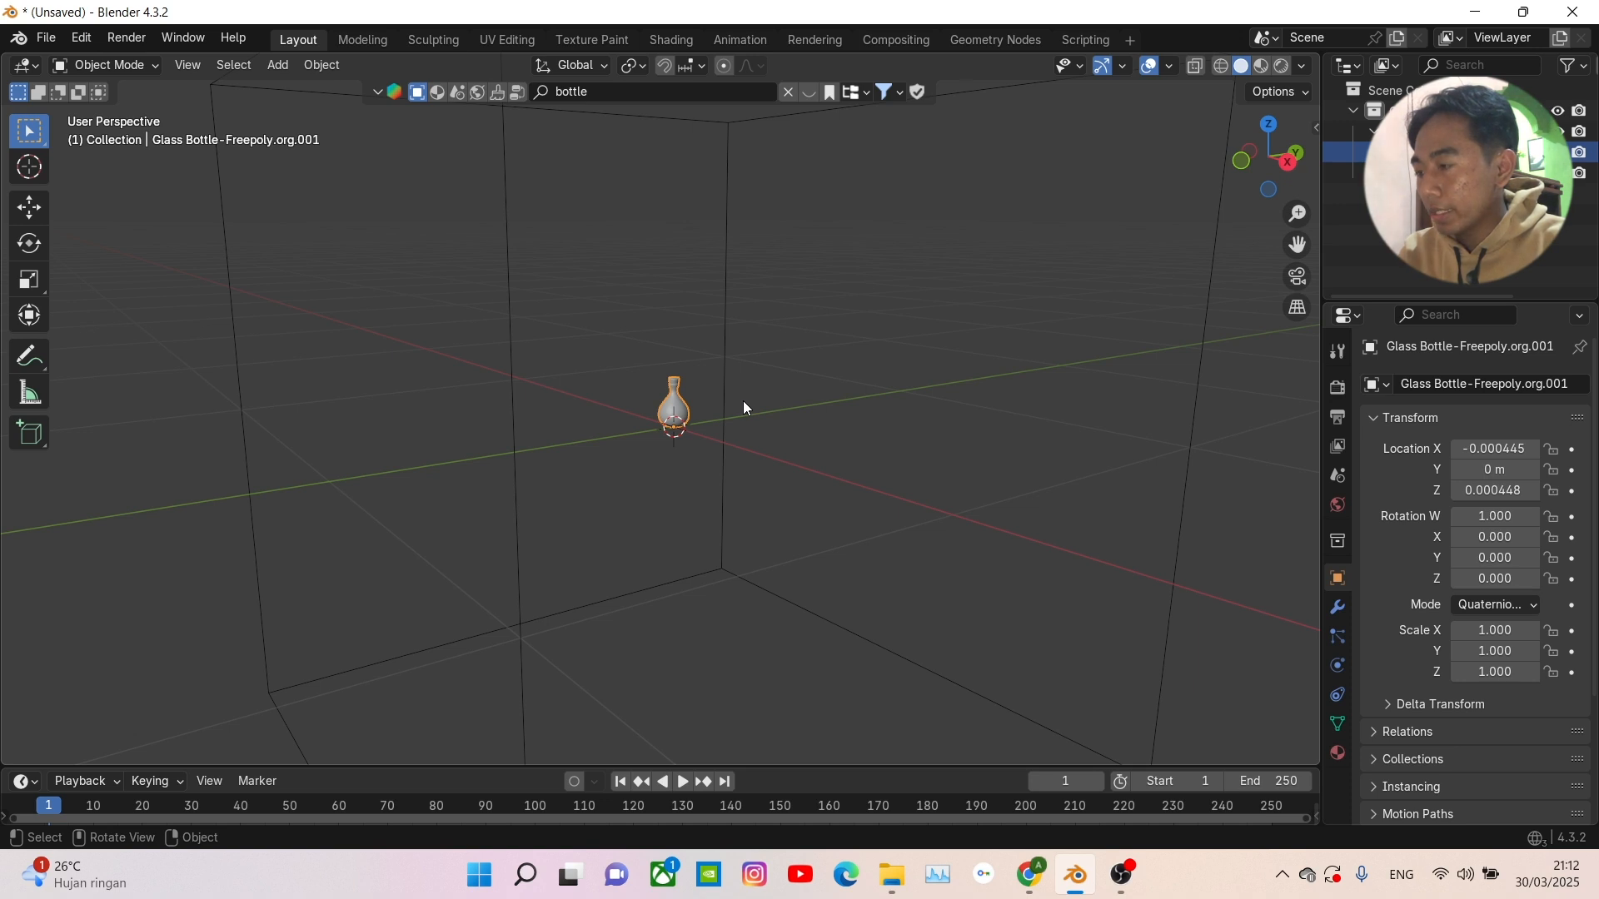
# - Scale the glass bottle up uniformly to about 6.91
pyautogui.press('s')
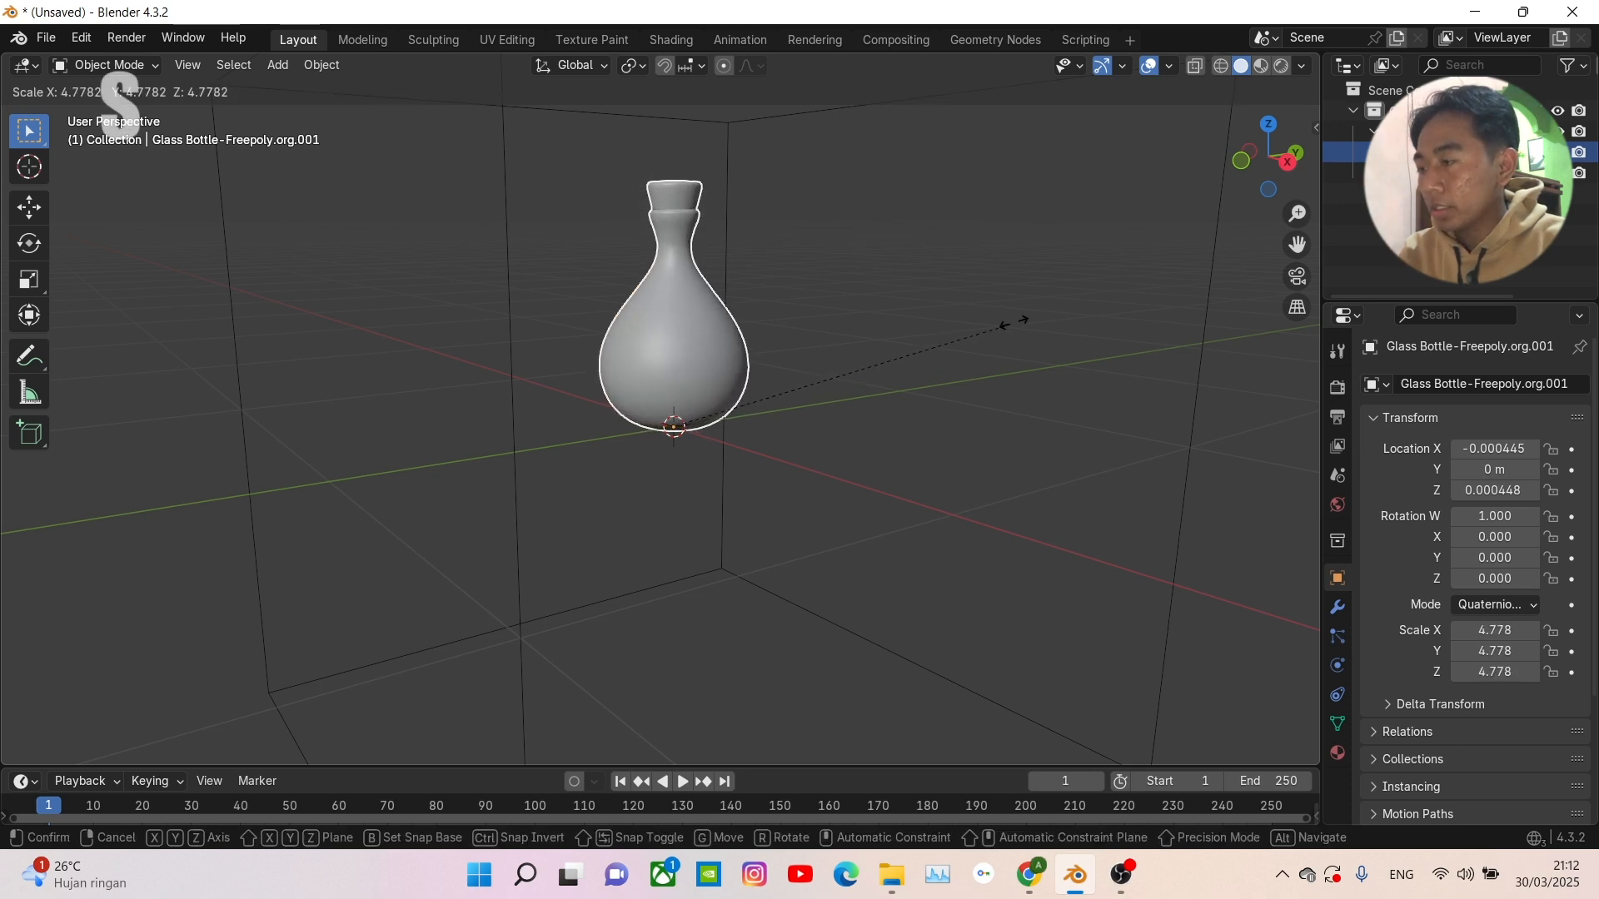
pyautogui.click(1131, 275)
pyautogui.scroll(-3, 996, 328)
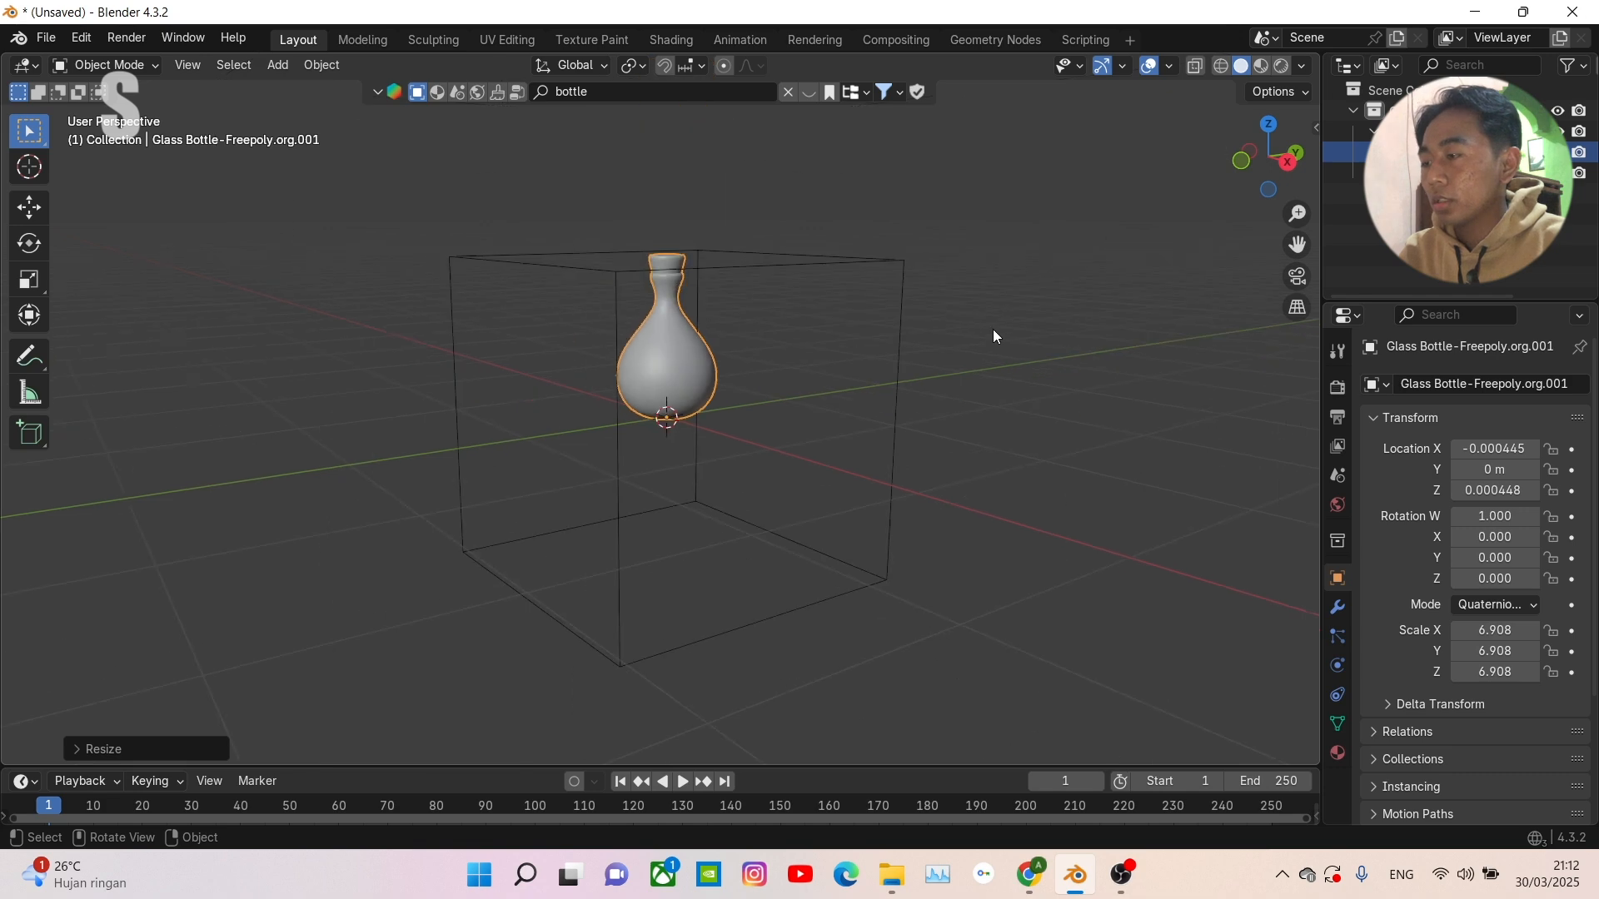
pyautogui.moveTo(996, 330); pyautogui.dragTo(907, 319, button='middle')
# - In the right view, move the cube empty up about 0.42 m along Z so it encloses the bottle
pyautogui.click(1268, 156)
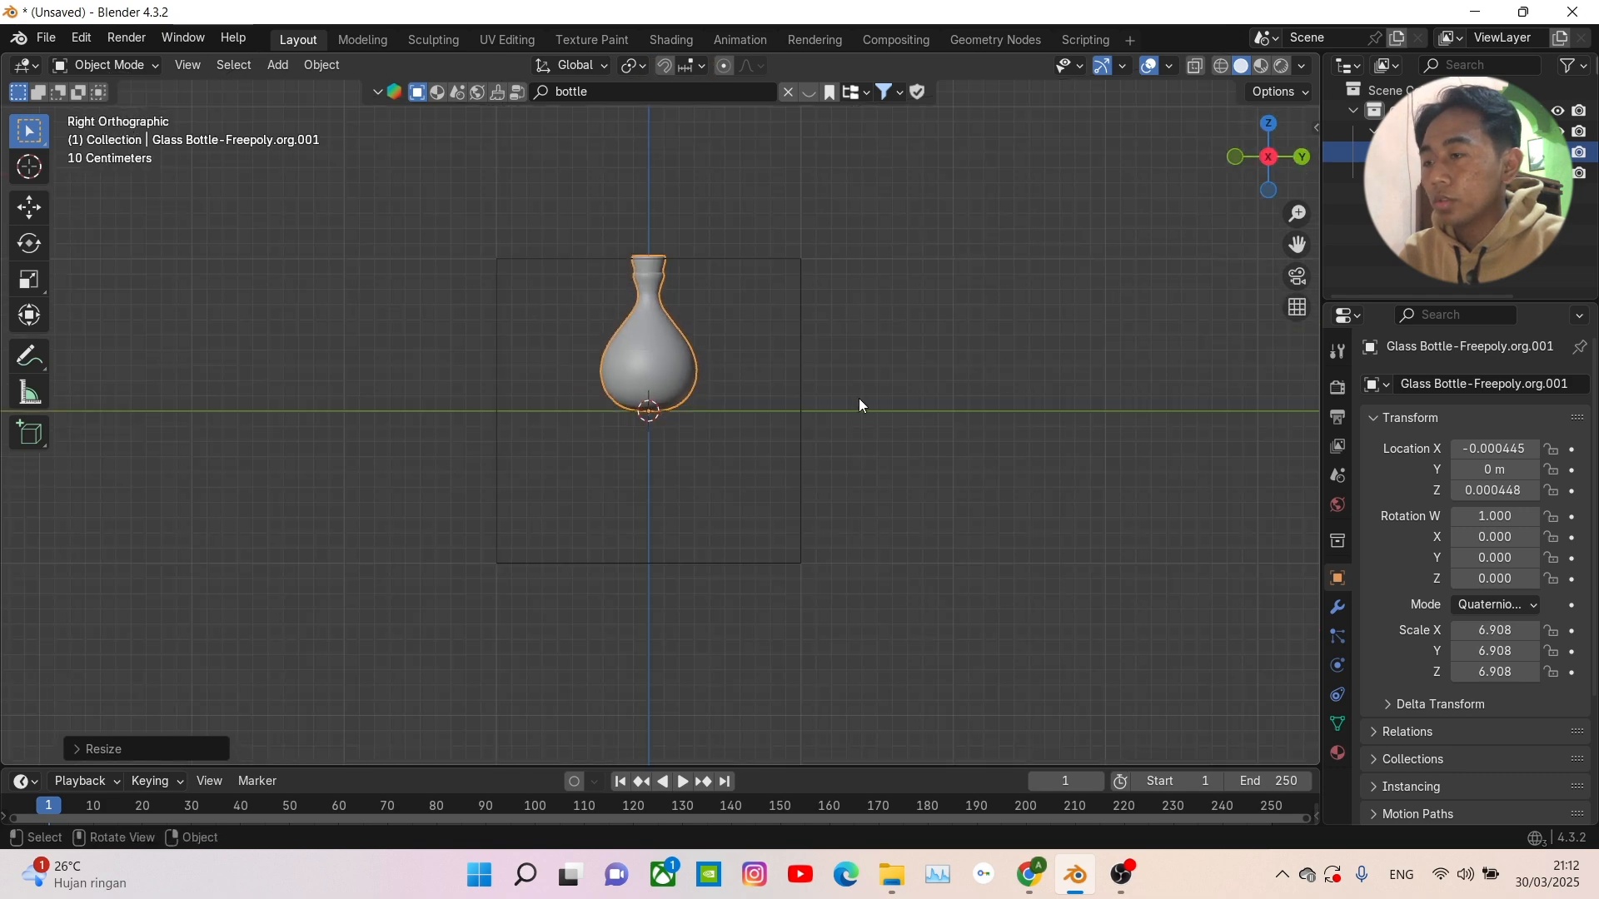
pyautogui.scroll(2, 858, 398)
pyautogui.keyDown('shift'); pyautogui.moveTo(776, 403); pyautogui.dragTo(783, 450, button='middle'); pyautogui.keyUp('shift')
pyautogui.moveTo(846, 377); pyautogui.dragTo(894, 431)
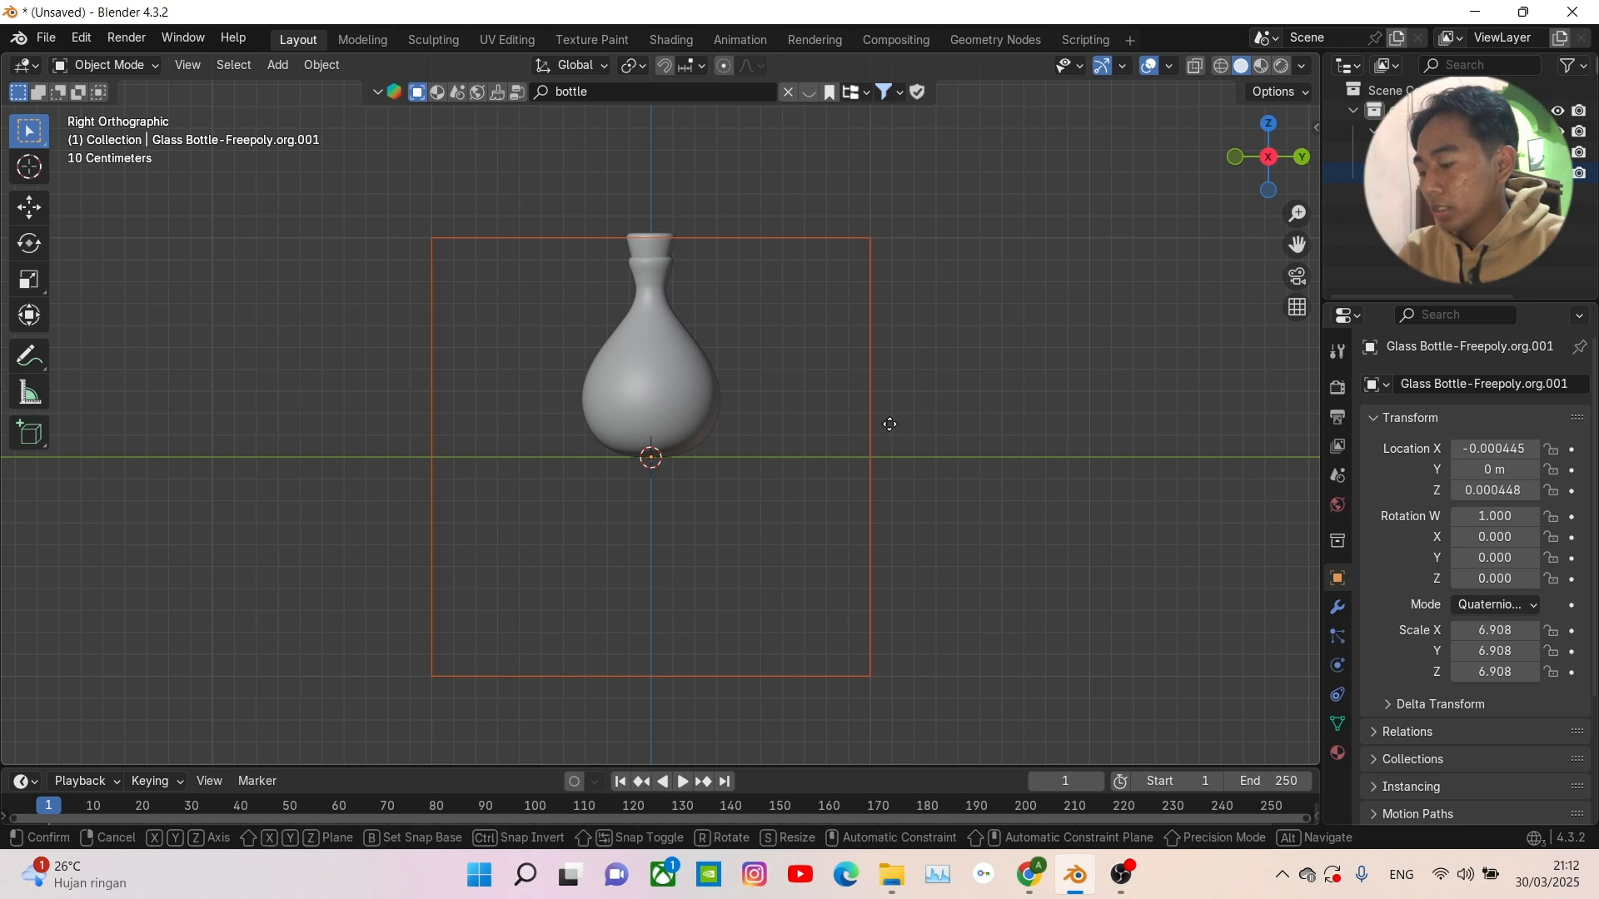
pyautogui.press('g')
pyautogui.press('z')
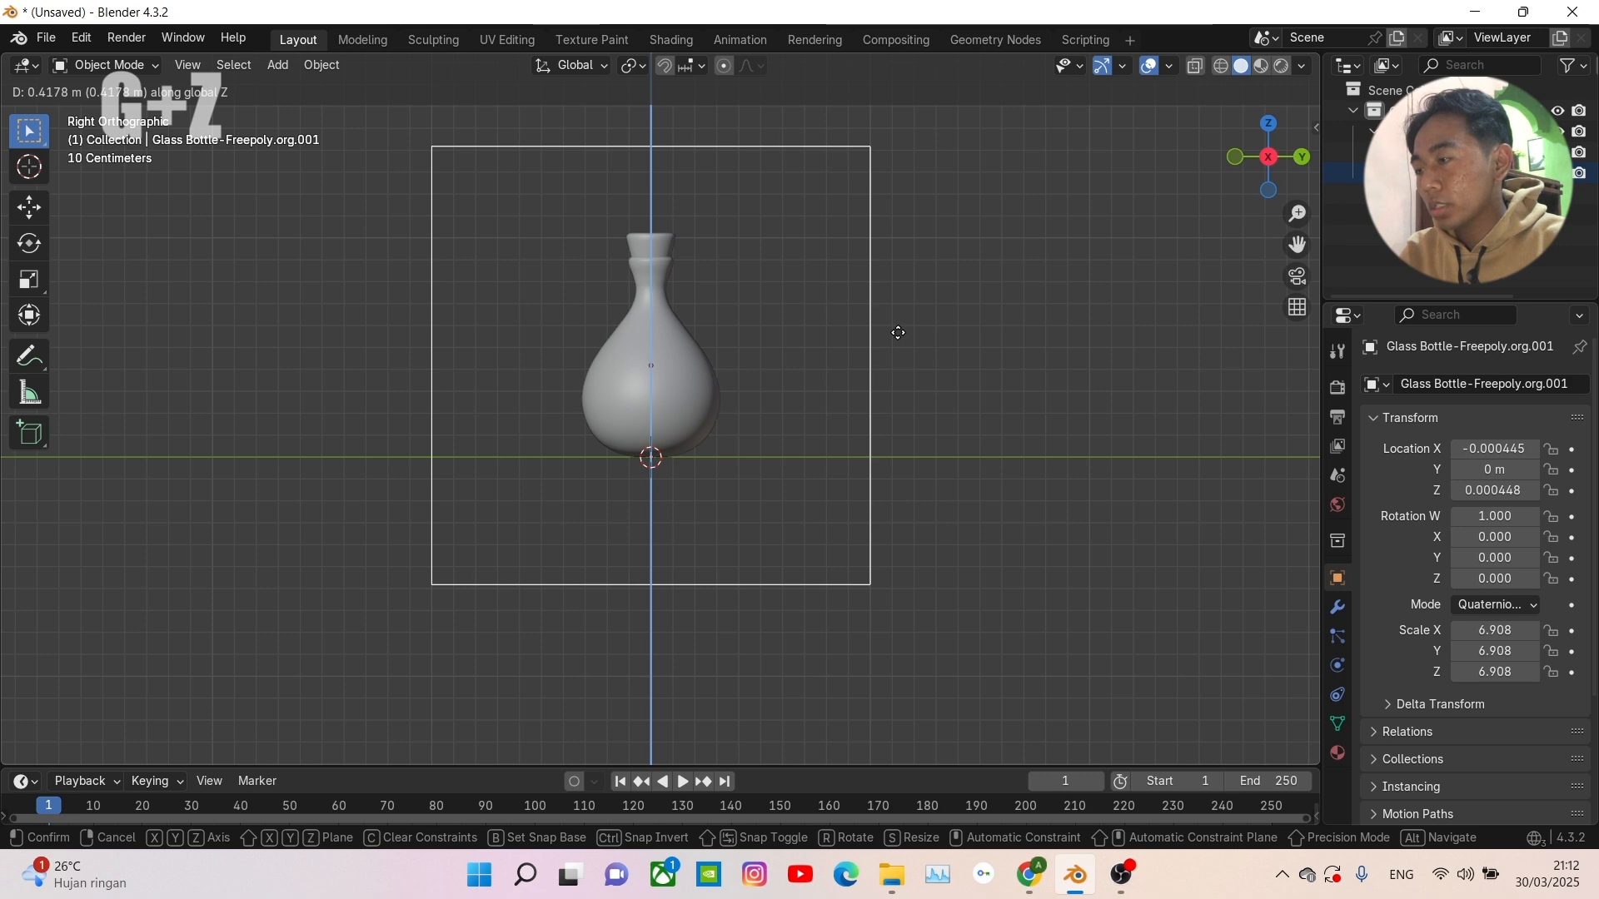
pyautogui.click(898, 333)
# - Open the glass bottle in Edit Mode from the front view and display it in wireframe shading
pyautogui.moveTo(901, 367); pyautogui.dragTo(813, 440, button='middle')
pyautogui.click(658, 427)
pyautogui.moveTo(658, 427); pyautogui.dragTo(703, 462, button='middle')
pyautogui.click(1269, 164)
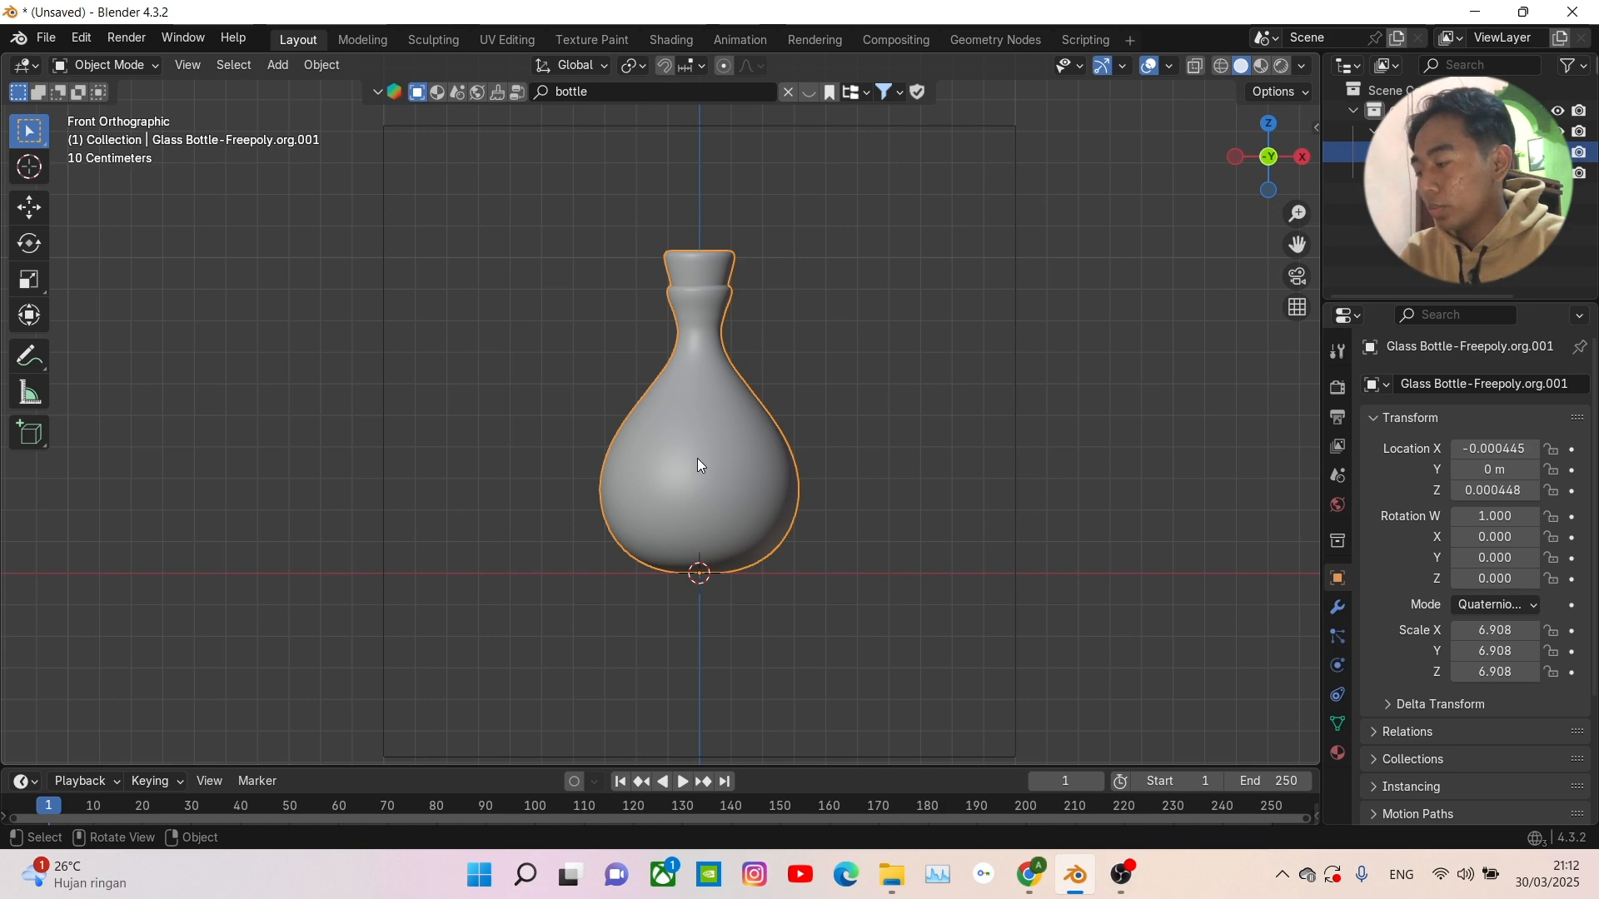
pyautogui.press('Tab')
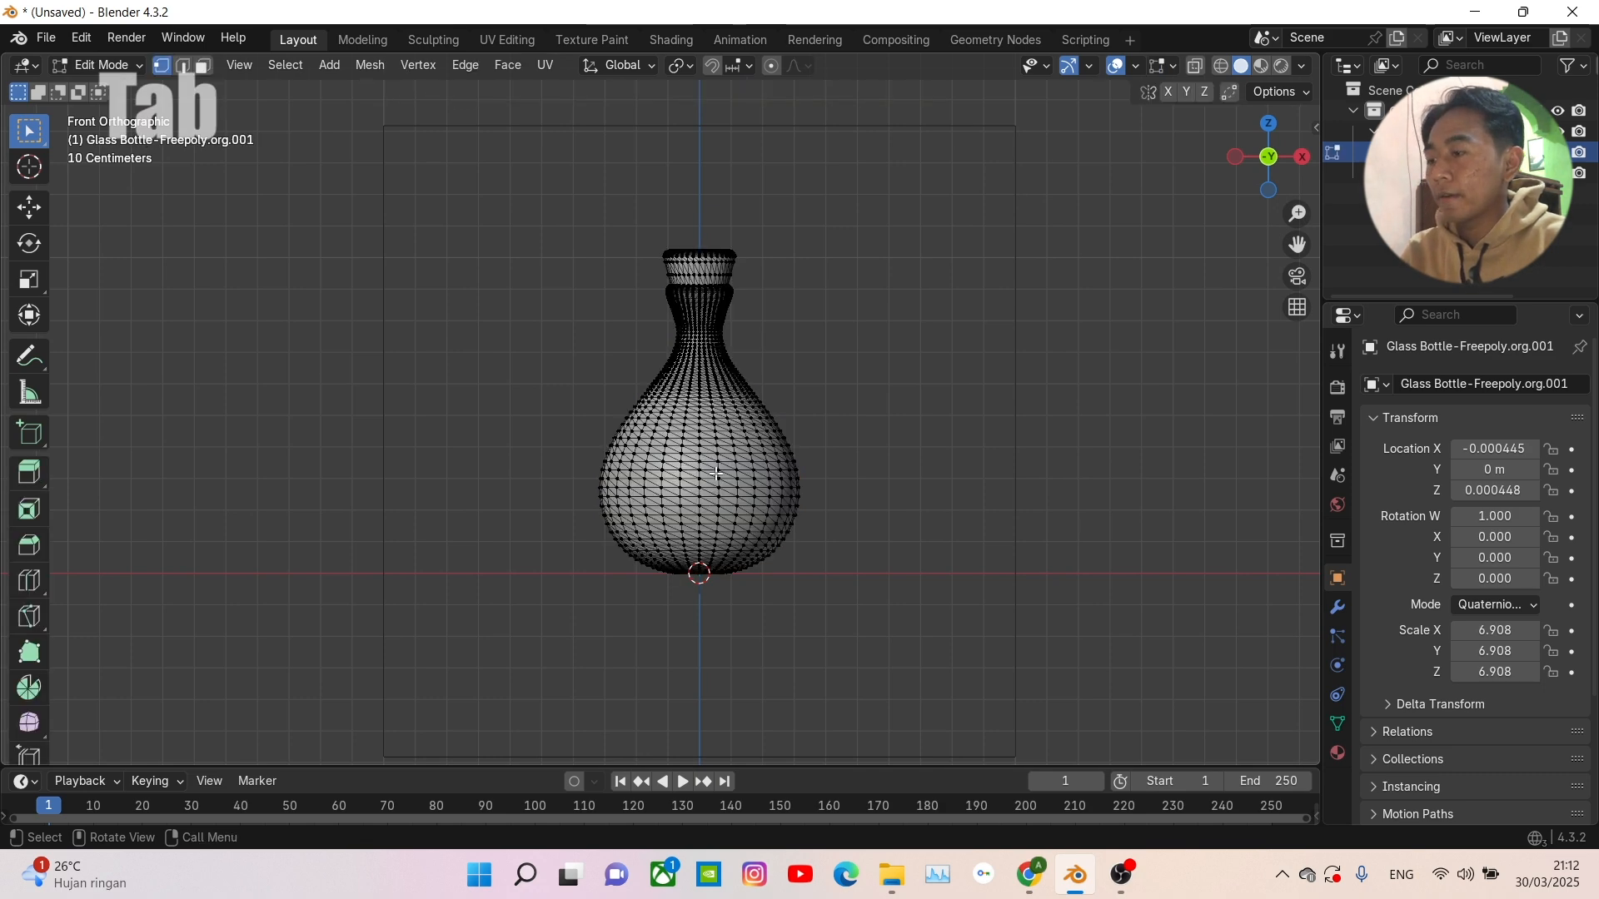
pyautogui.scroll(3, 716, 473)
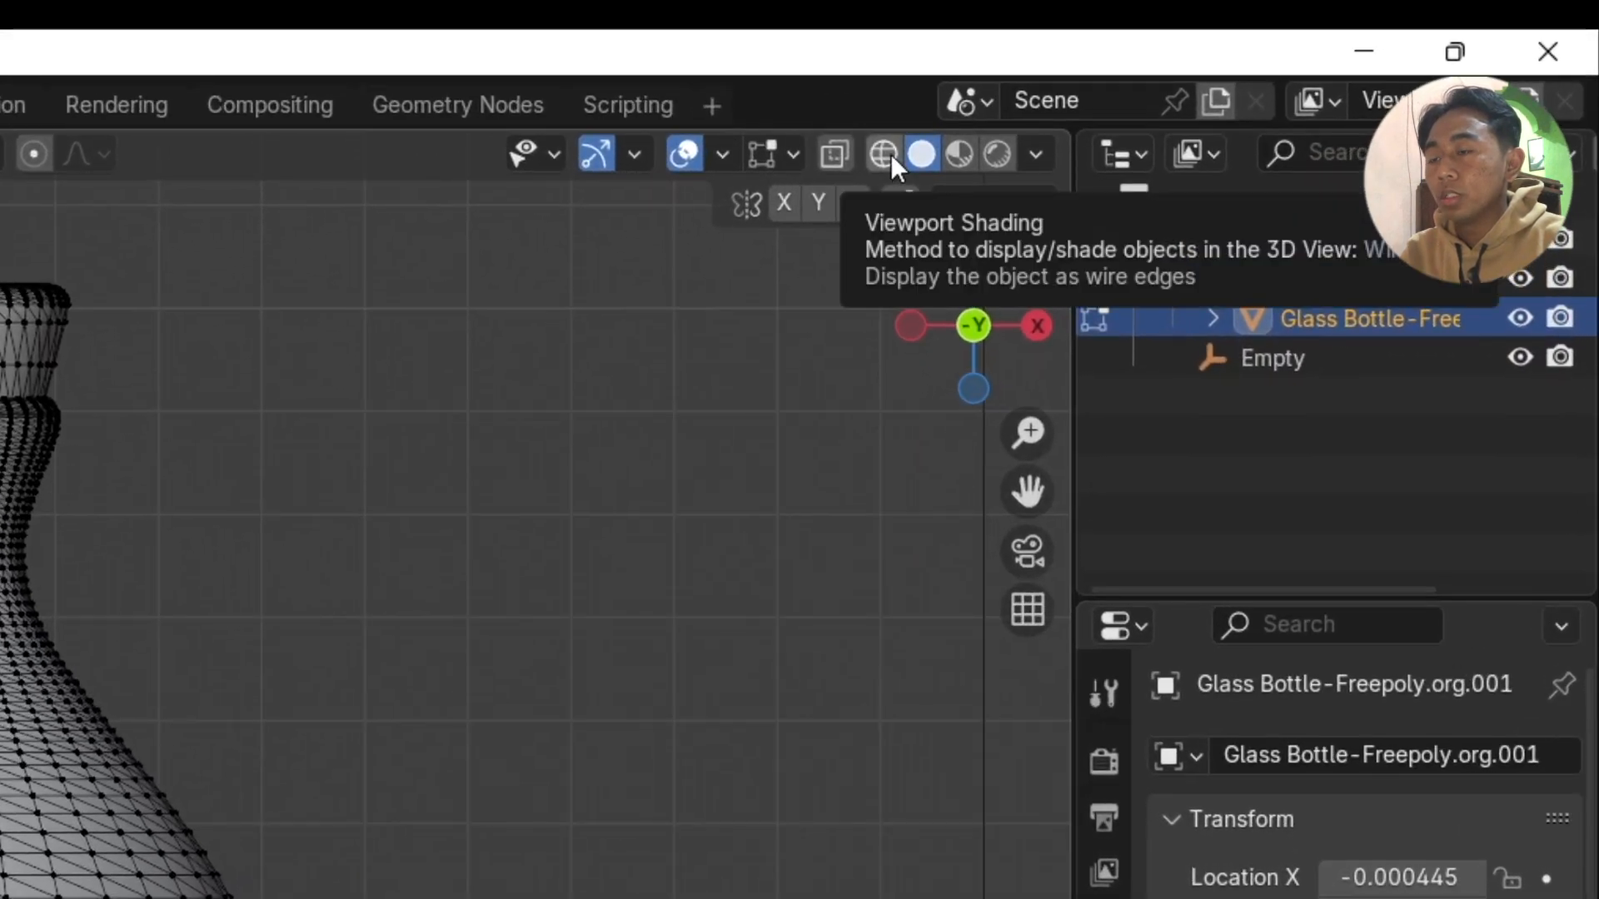
pyautogui.click(887, 152)
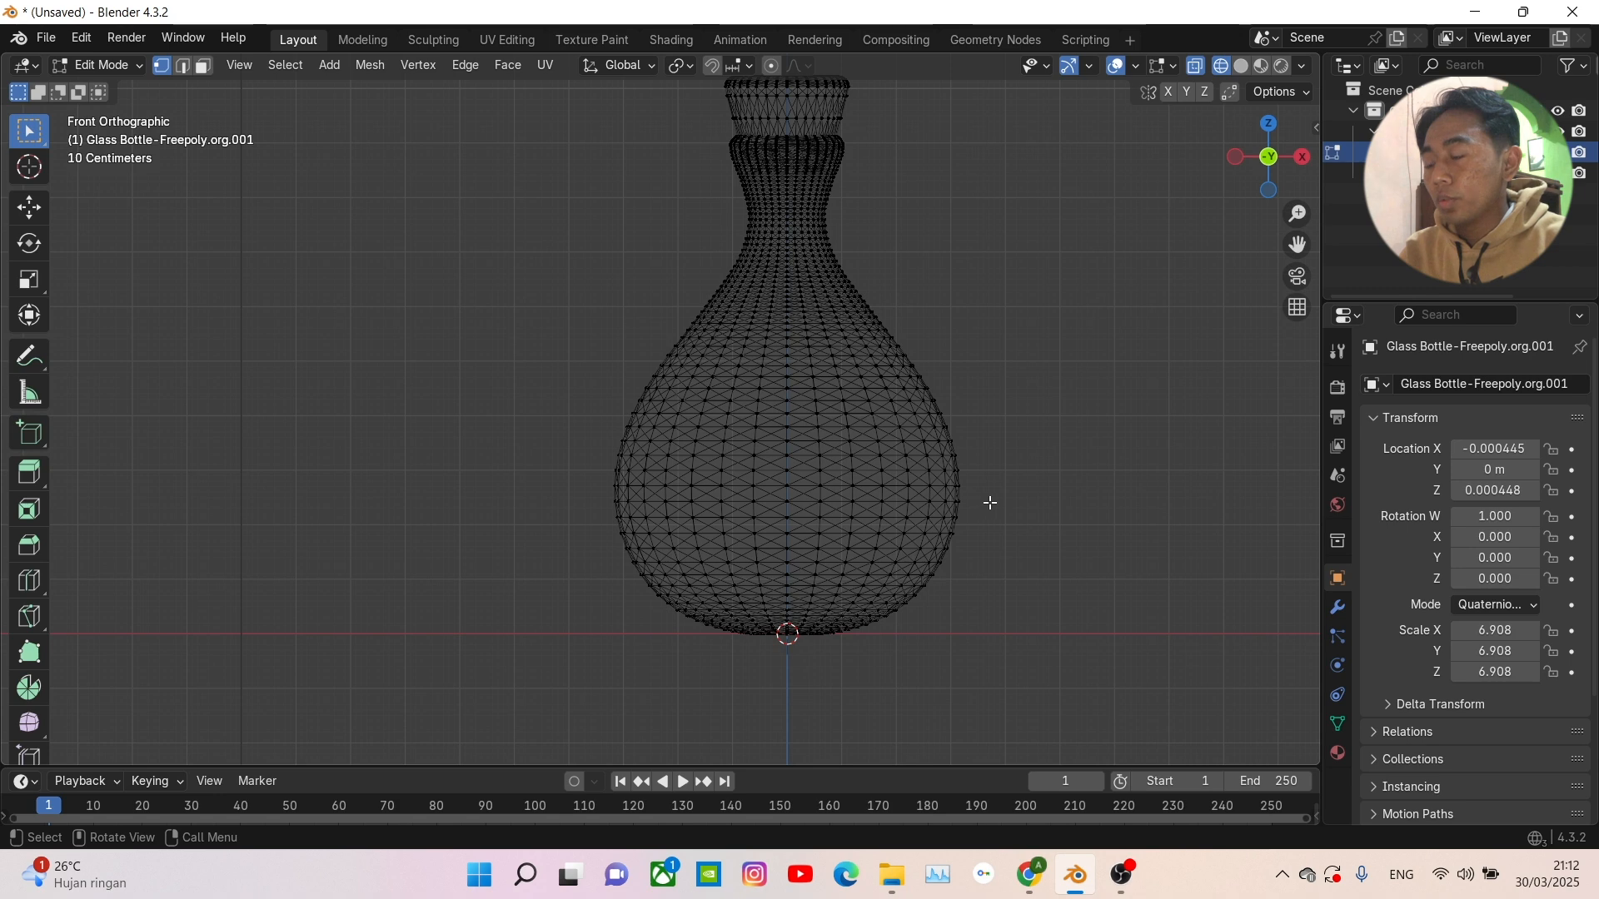
# - Box-select the bottle's rounded lower body up to the slope below the neck and switch to edge selection
pyautogui.keyDown('shift'); pyautogui.moveTo(990, 503); pyautogui.dragTo(1038, 443, button='middle'); pyautogui.keyUp('shift')
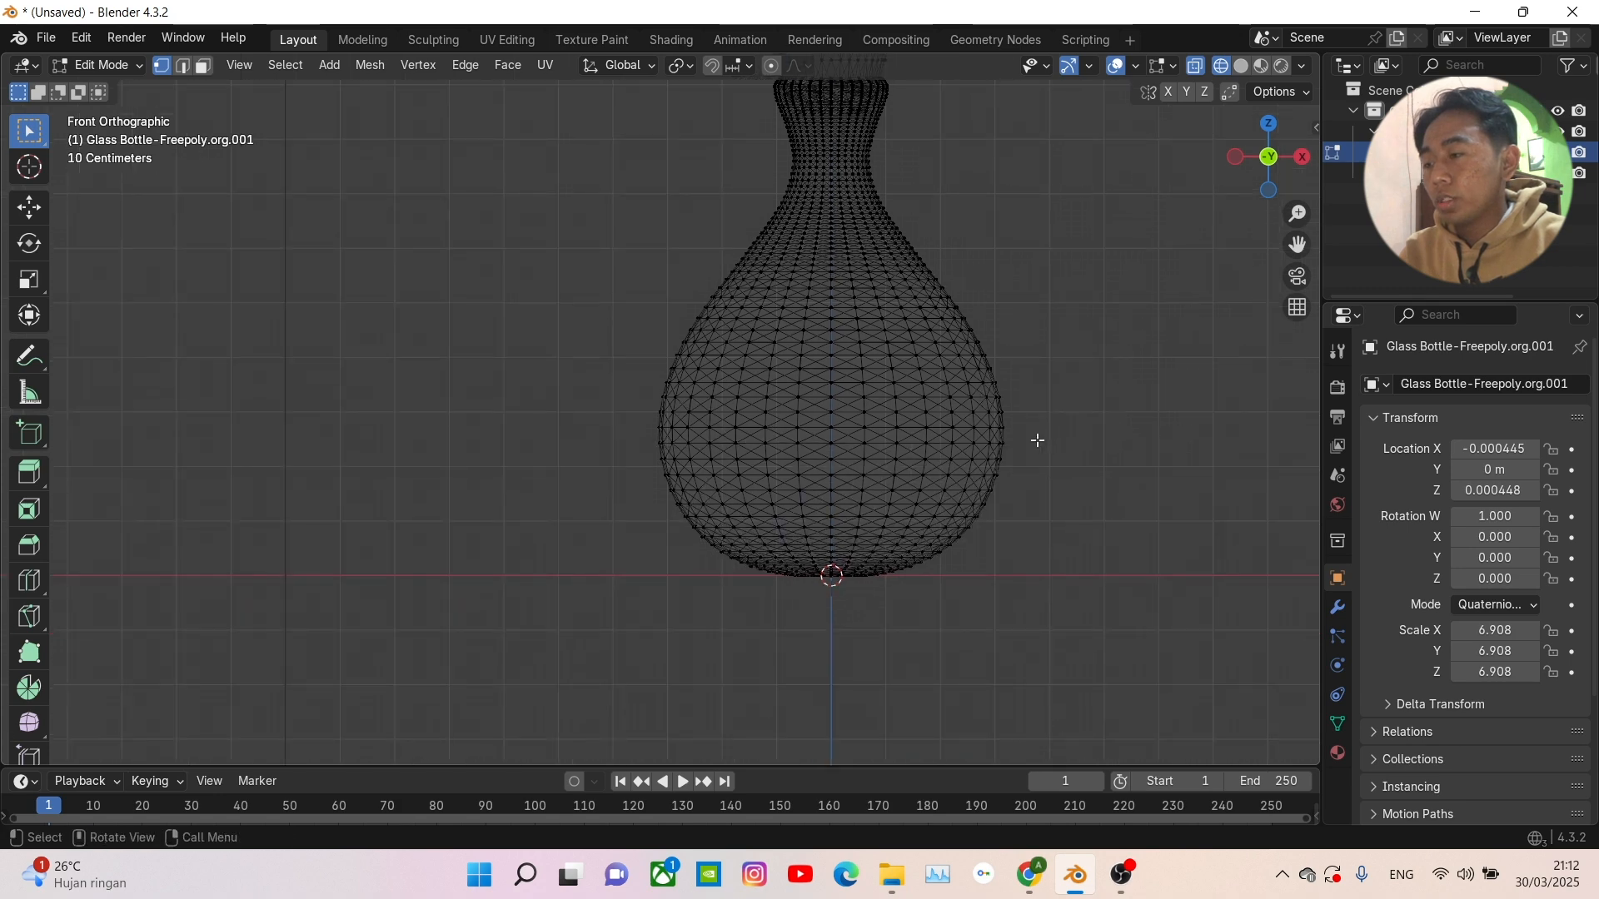
pyautogui.moveTo(1113, 576); pyautogui.dragTo(635, 280)
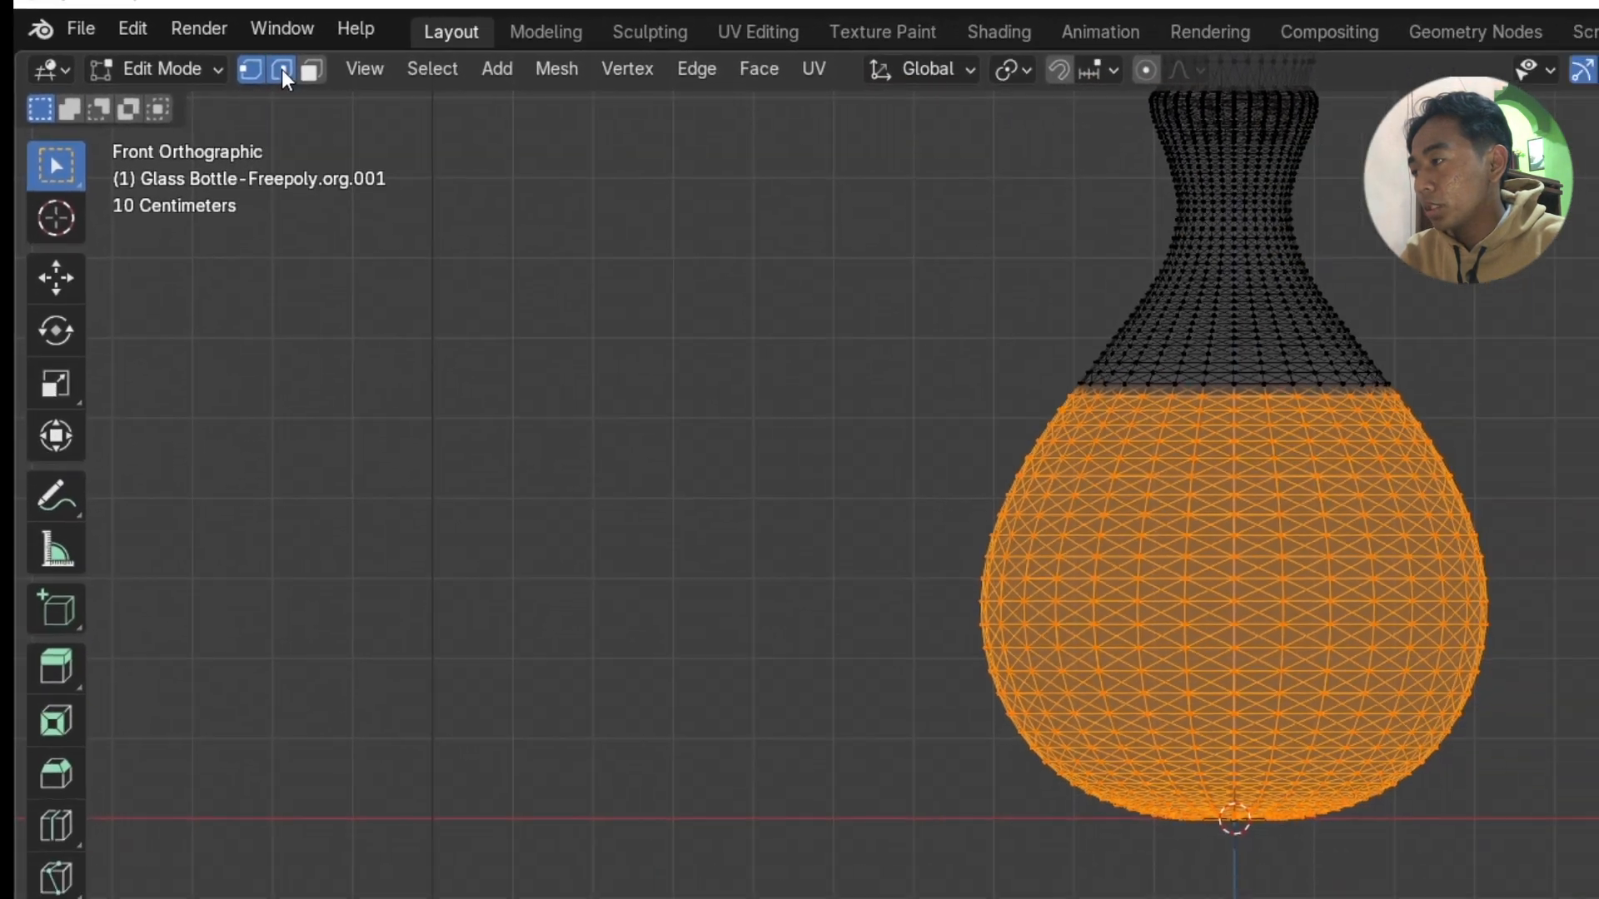
pyautogui.click(474, 79)
pyautogui.keyDown('shift'); pyautogui.moveTo(966, 662); pyautogui.dragTo(917, 603, button='middle'); pyautogui.keyUp('shift')
pyautogui.keyDown('shift'); pyautogui.moveTo(918, 602); pyautogui.dragTo(810, 547); pyautogui.keyUp('shift')
pyautogui.moveTo(750, 512); pyautogui.dragTo(1053, 143, button='middle')
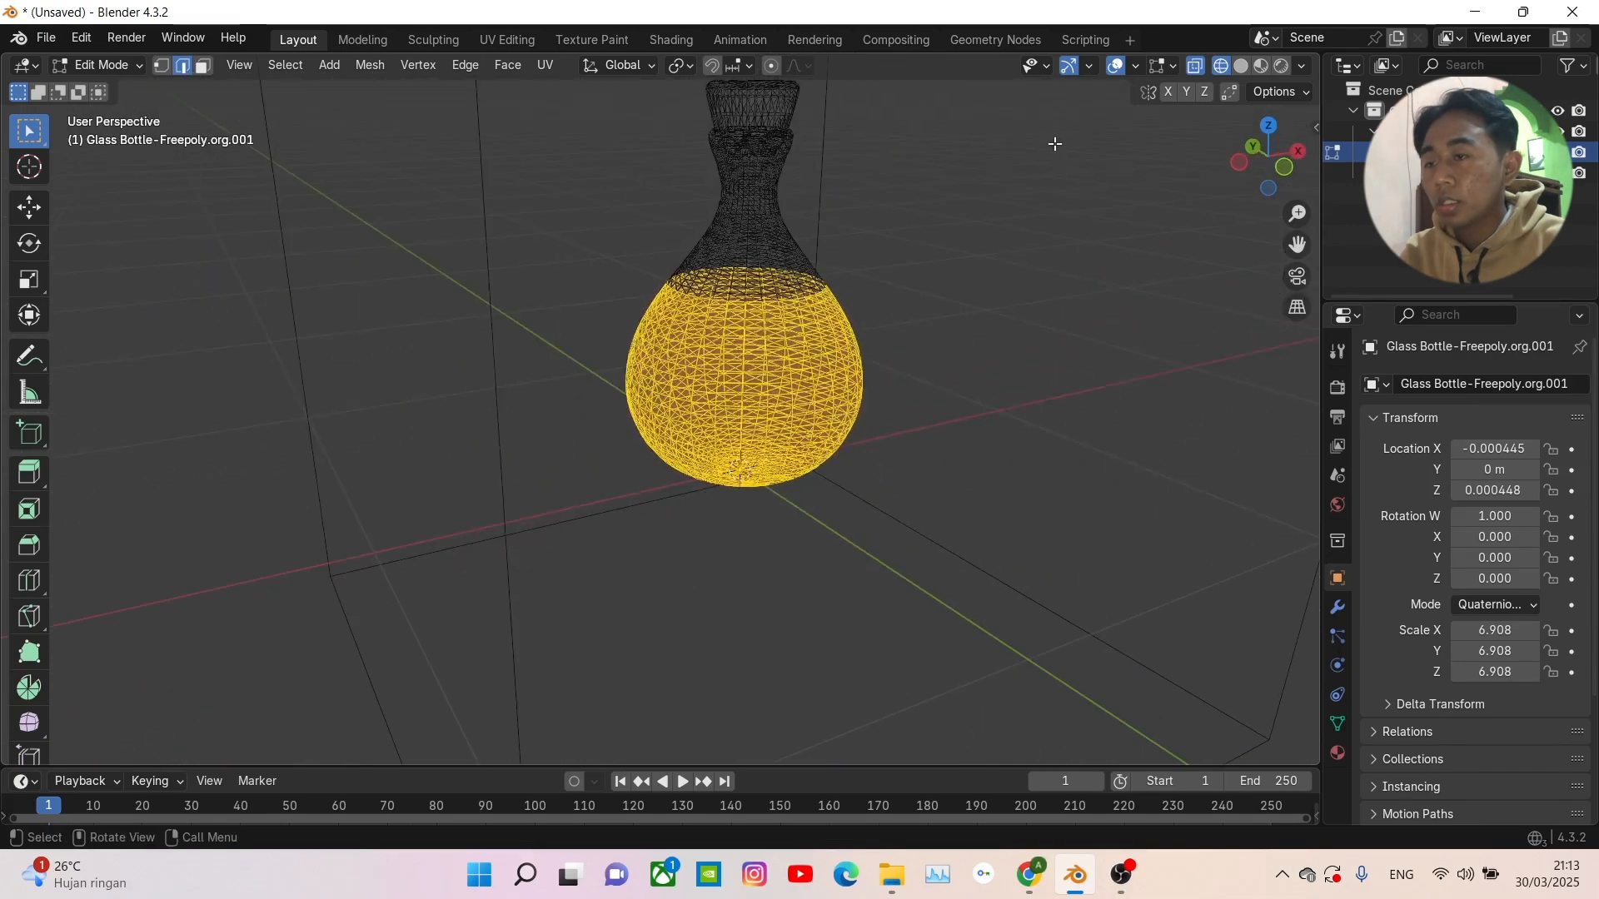
# - In the front view, duplicate the selected lower body of the bottle in place
pyautogui.click(1262, 191)
pyautogui.keyDown('shift'); pyautogui.moveTo(982, 261); pyautogui.dragTo(920, 313, button='middle'); pyautogui.keyUp('shift')
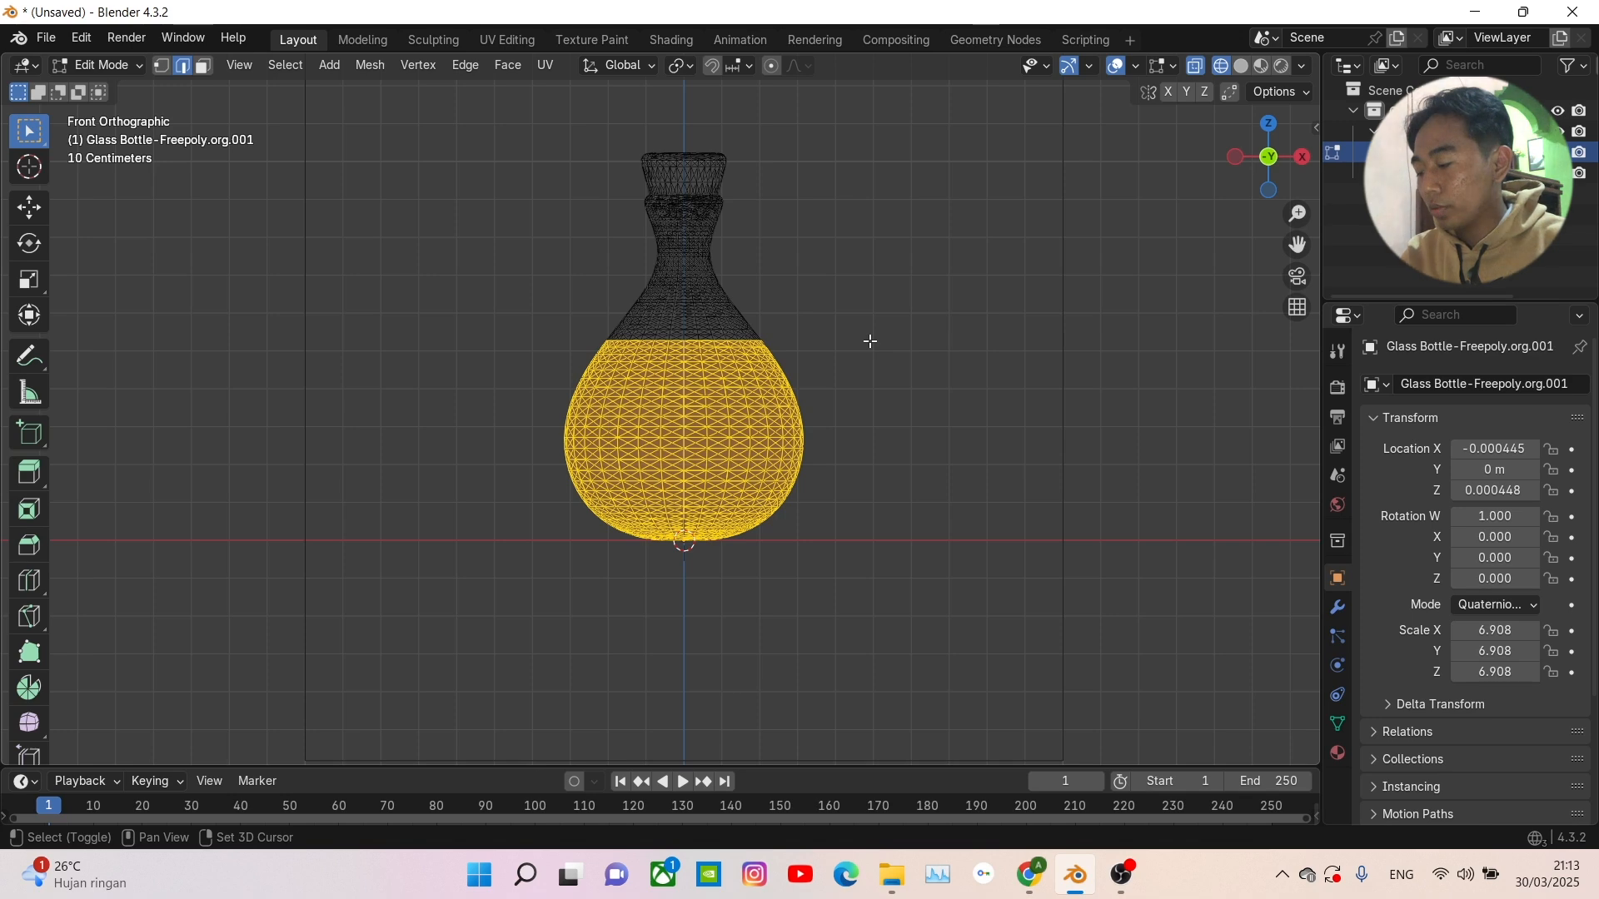
pyautogui.hotkey('shift', 'd')
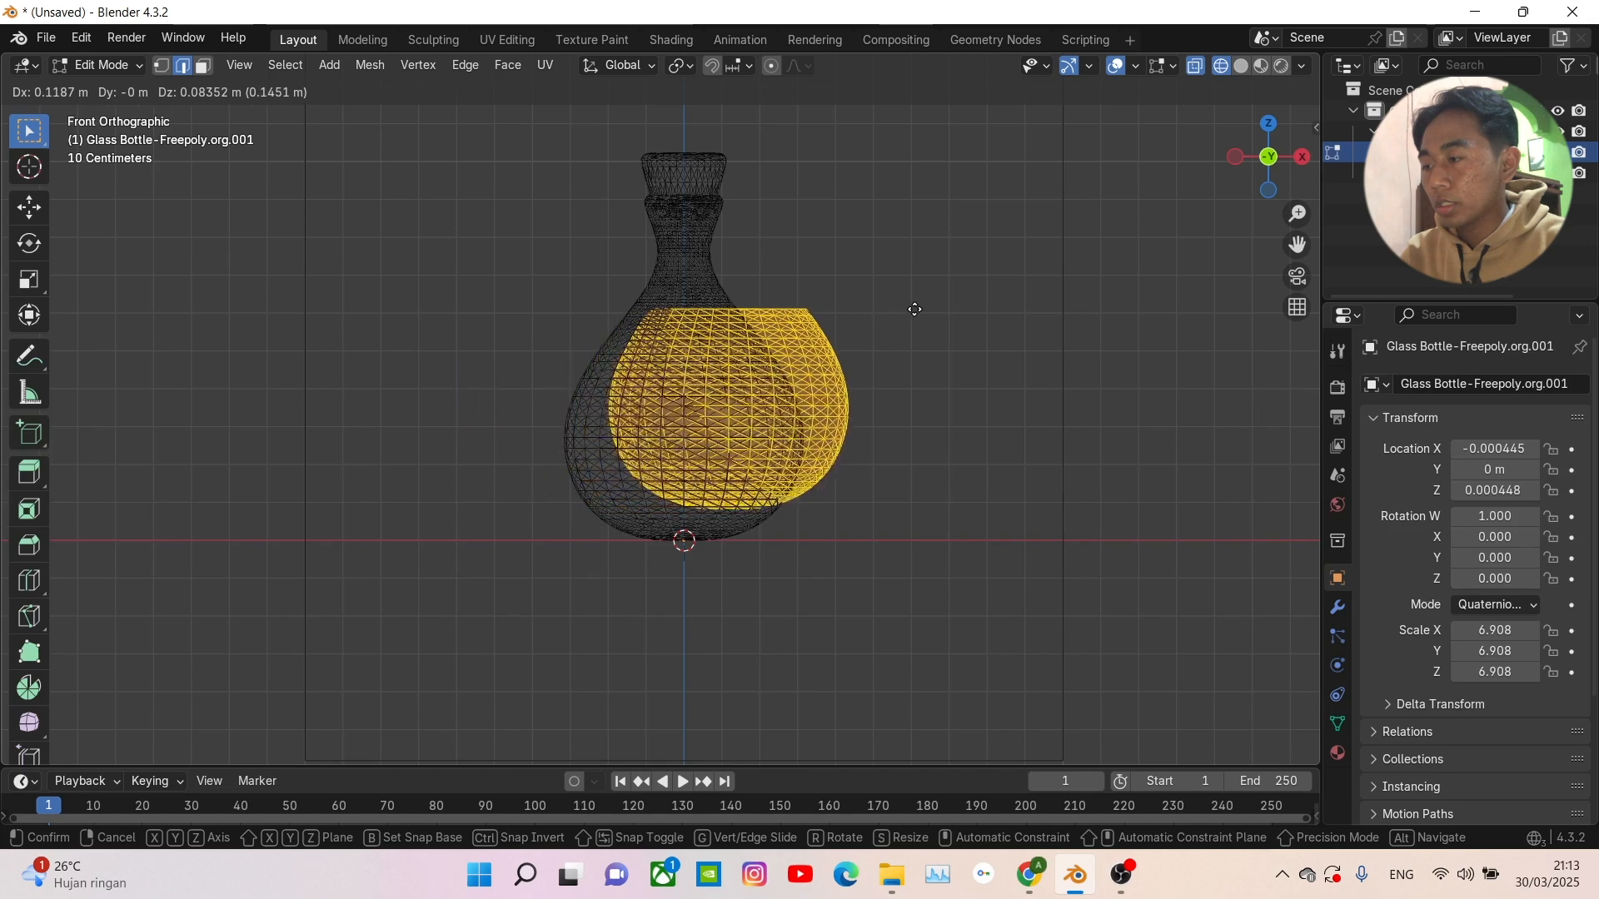
pyautogui.rightClick(884, 313)
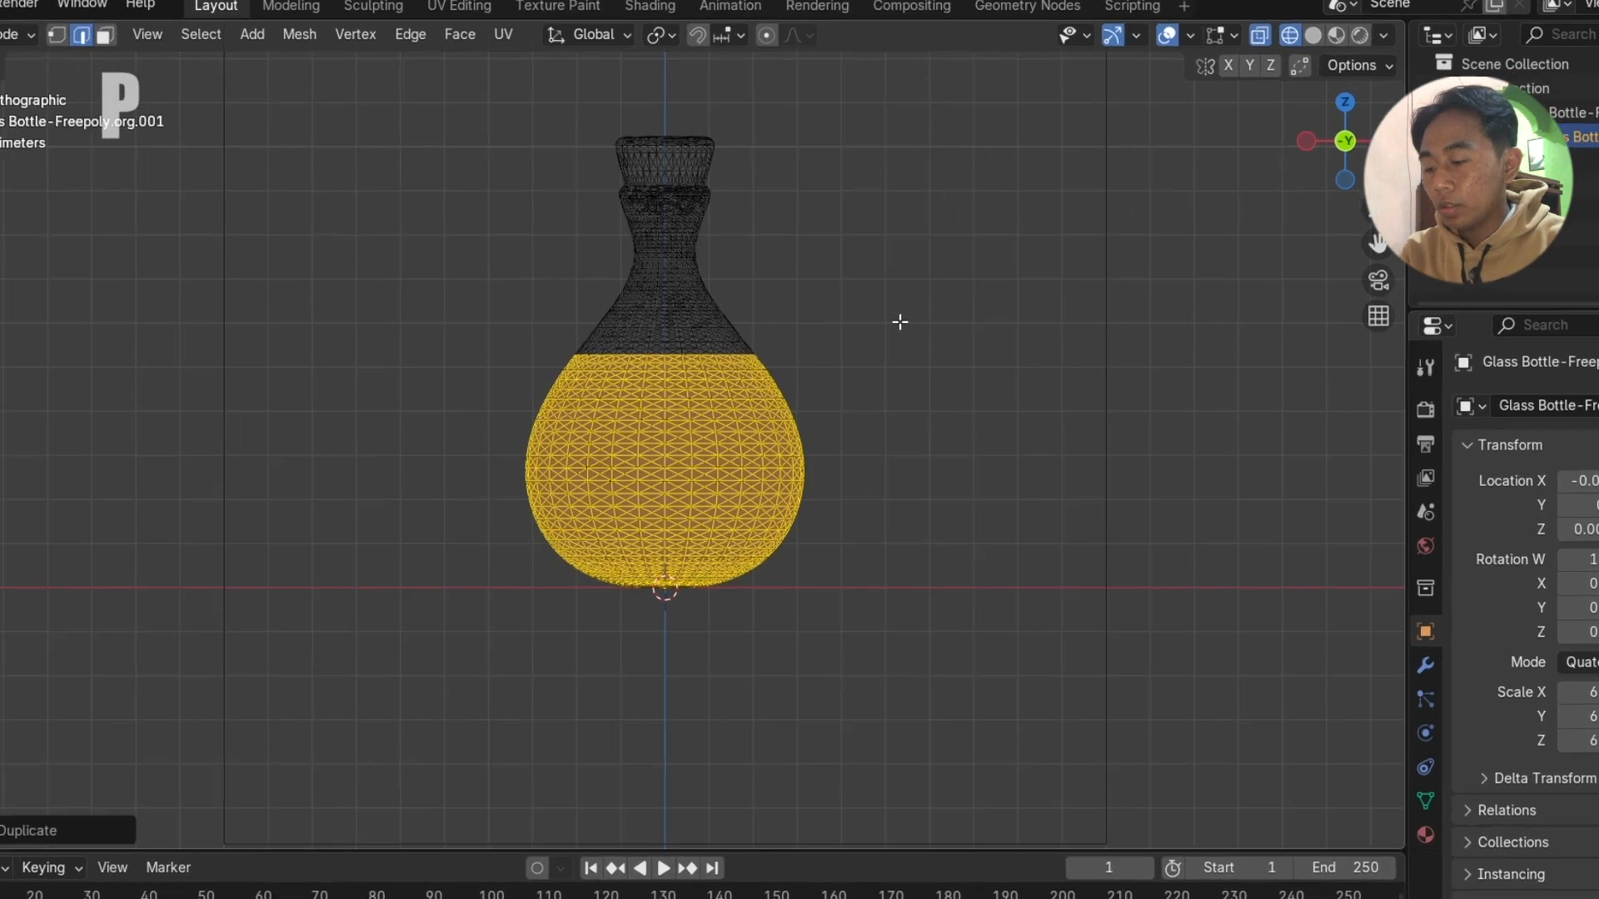
# - Separate the duplicated lower body from the bottle by selection and return to Object Mode
pyautogui.press('p')
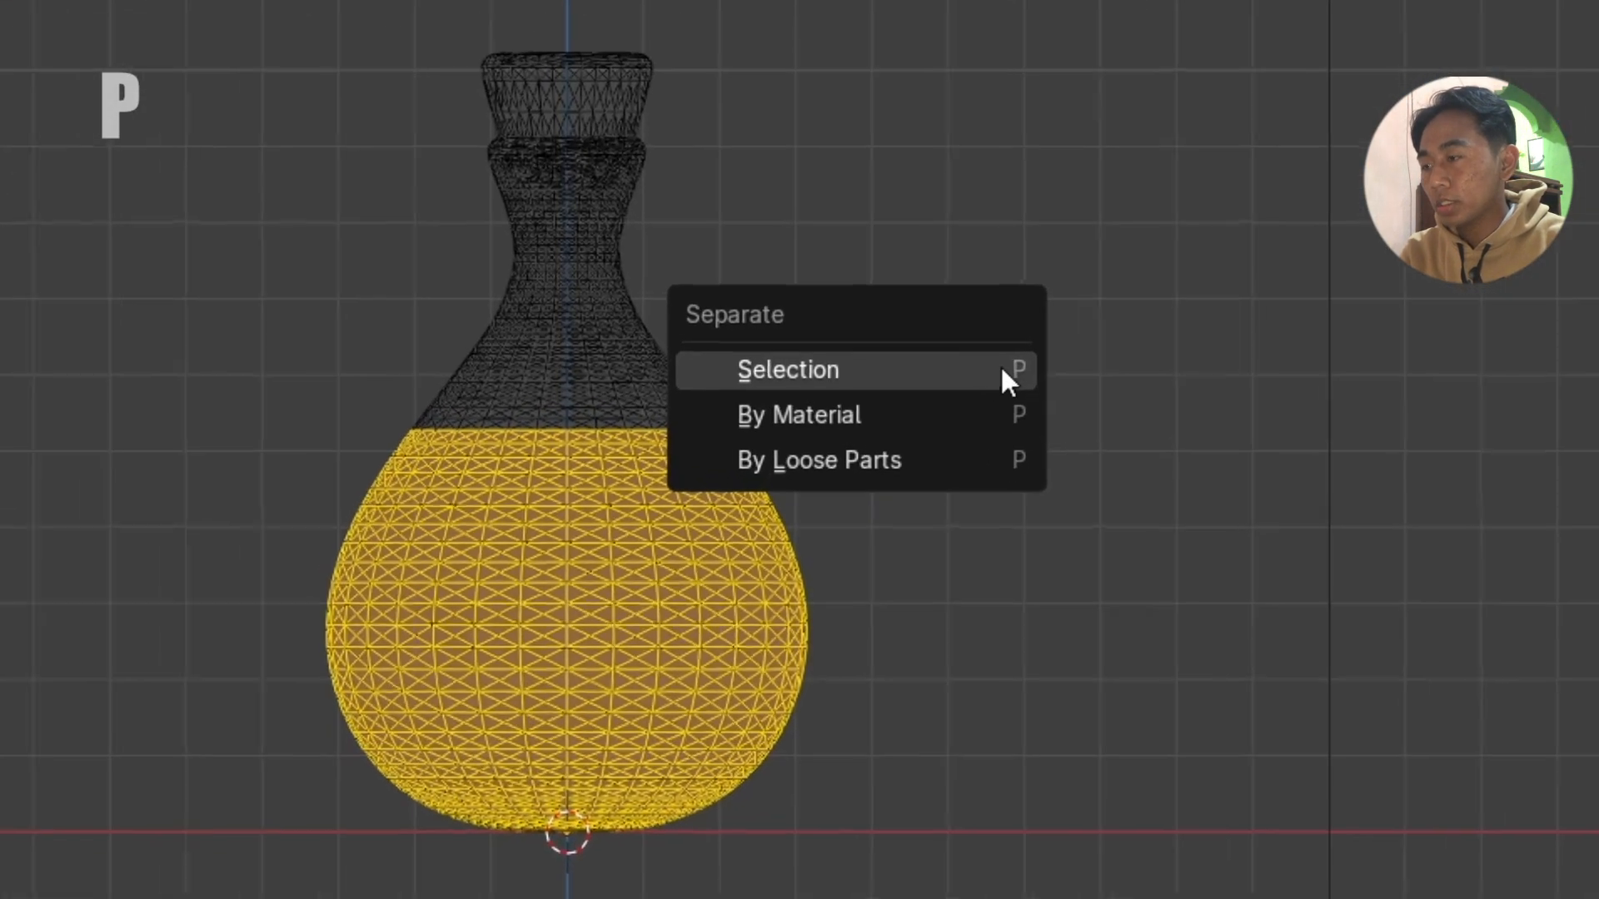
pyautogui.click(925, 381)
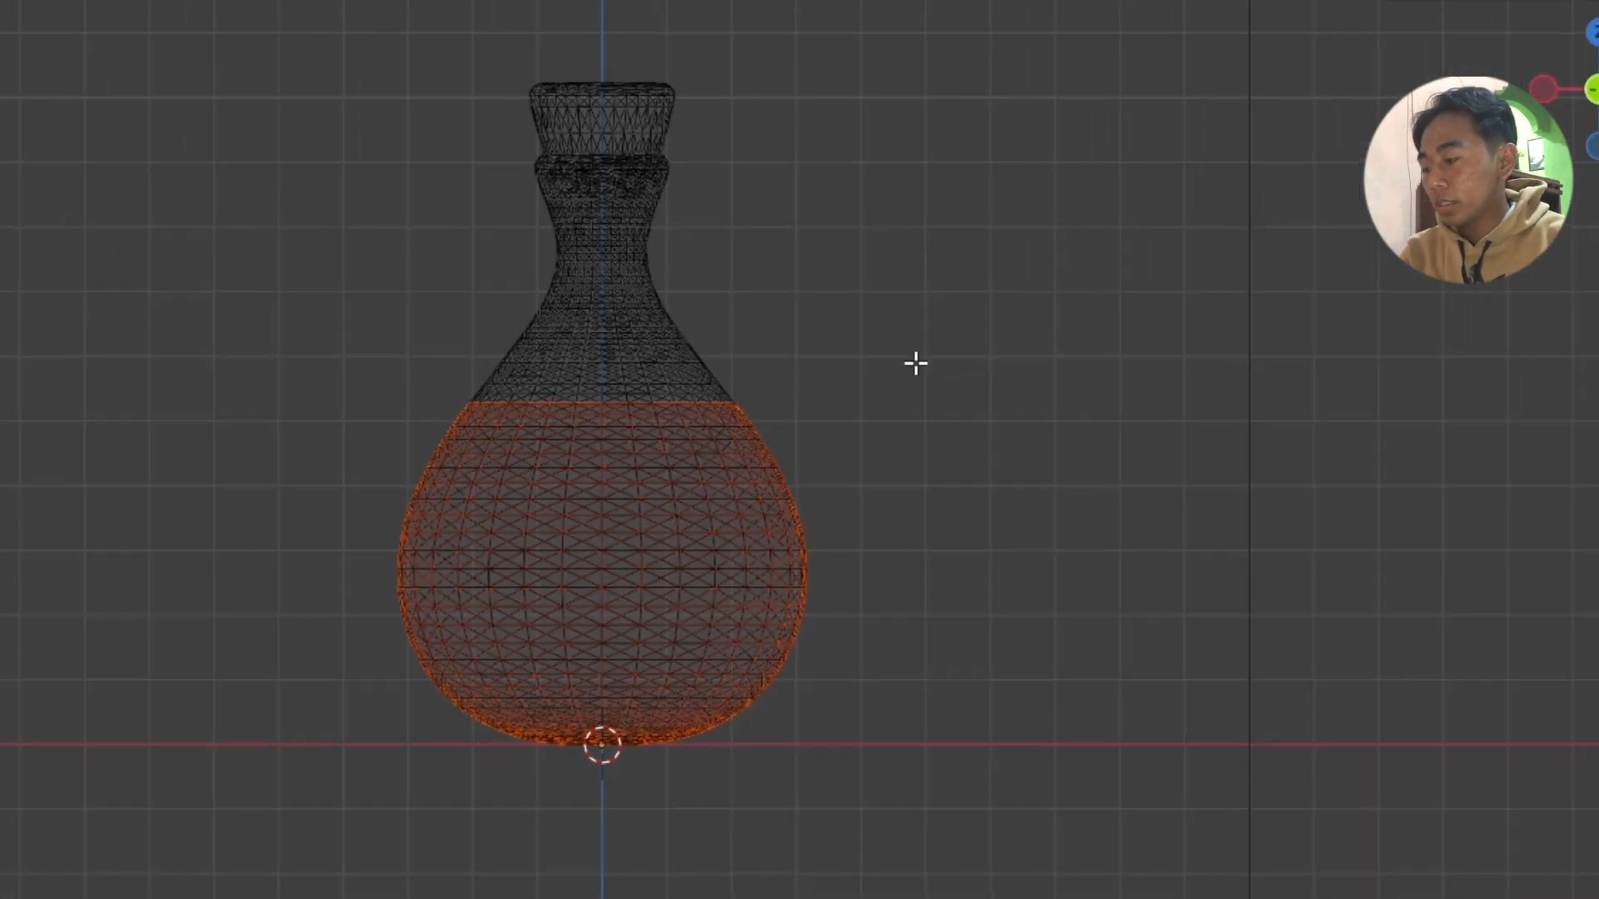
pyautogui.moveTo(915, 363); pyautogui.dragTo(1035, 366, button='middle')
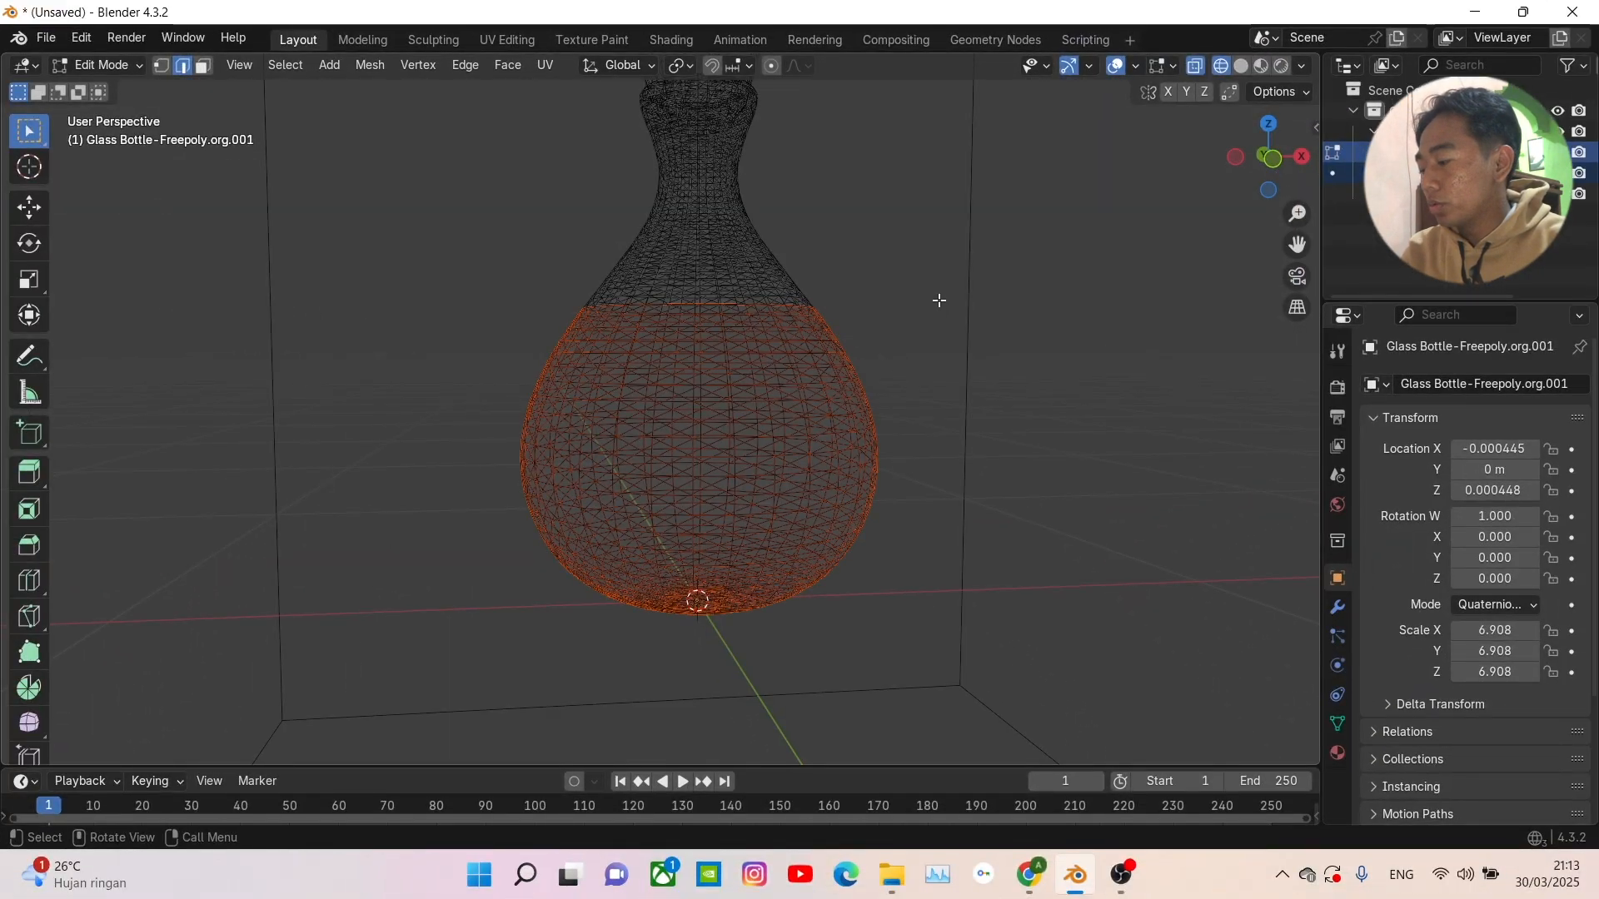
pyautogui.press('Tab')
pyautogui.moveTo(945, 303); pyautogui.dragTo(908, 312, button='middle')
pyautogui.moveTo(802, 348); pyautogui.dragTo(883, 363, button='middle')
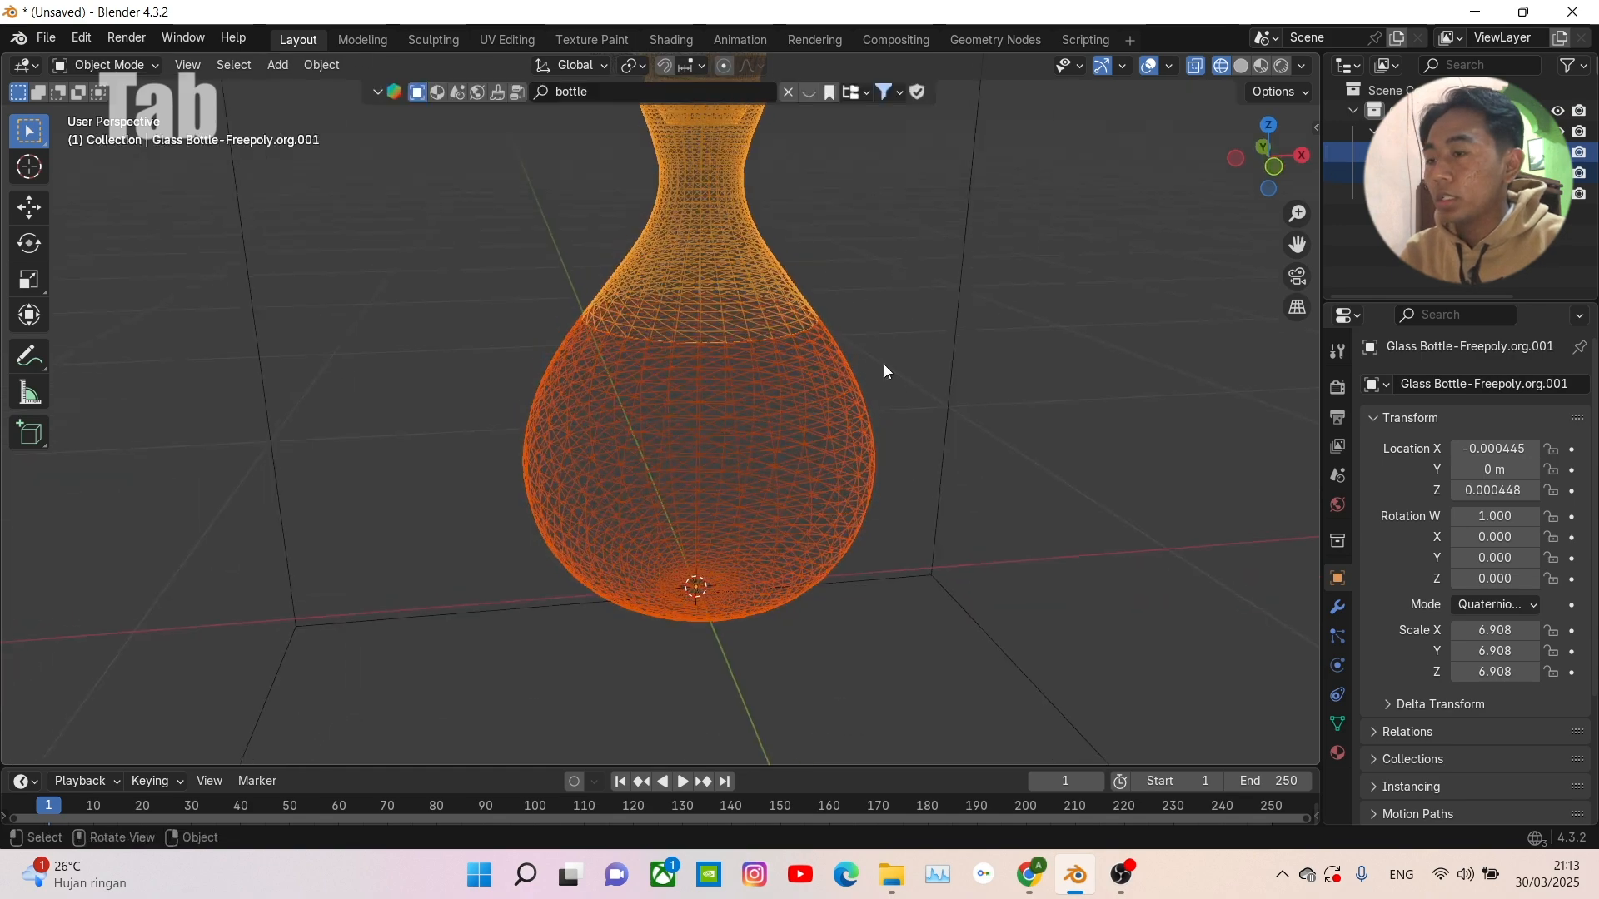
# - Select the separated lower body in the front view and scale it uniformly to about 0.94
pyautogui.click(1267, 156)
pyautogui.click(807, 366)
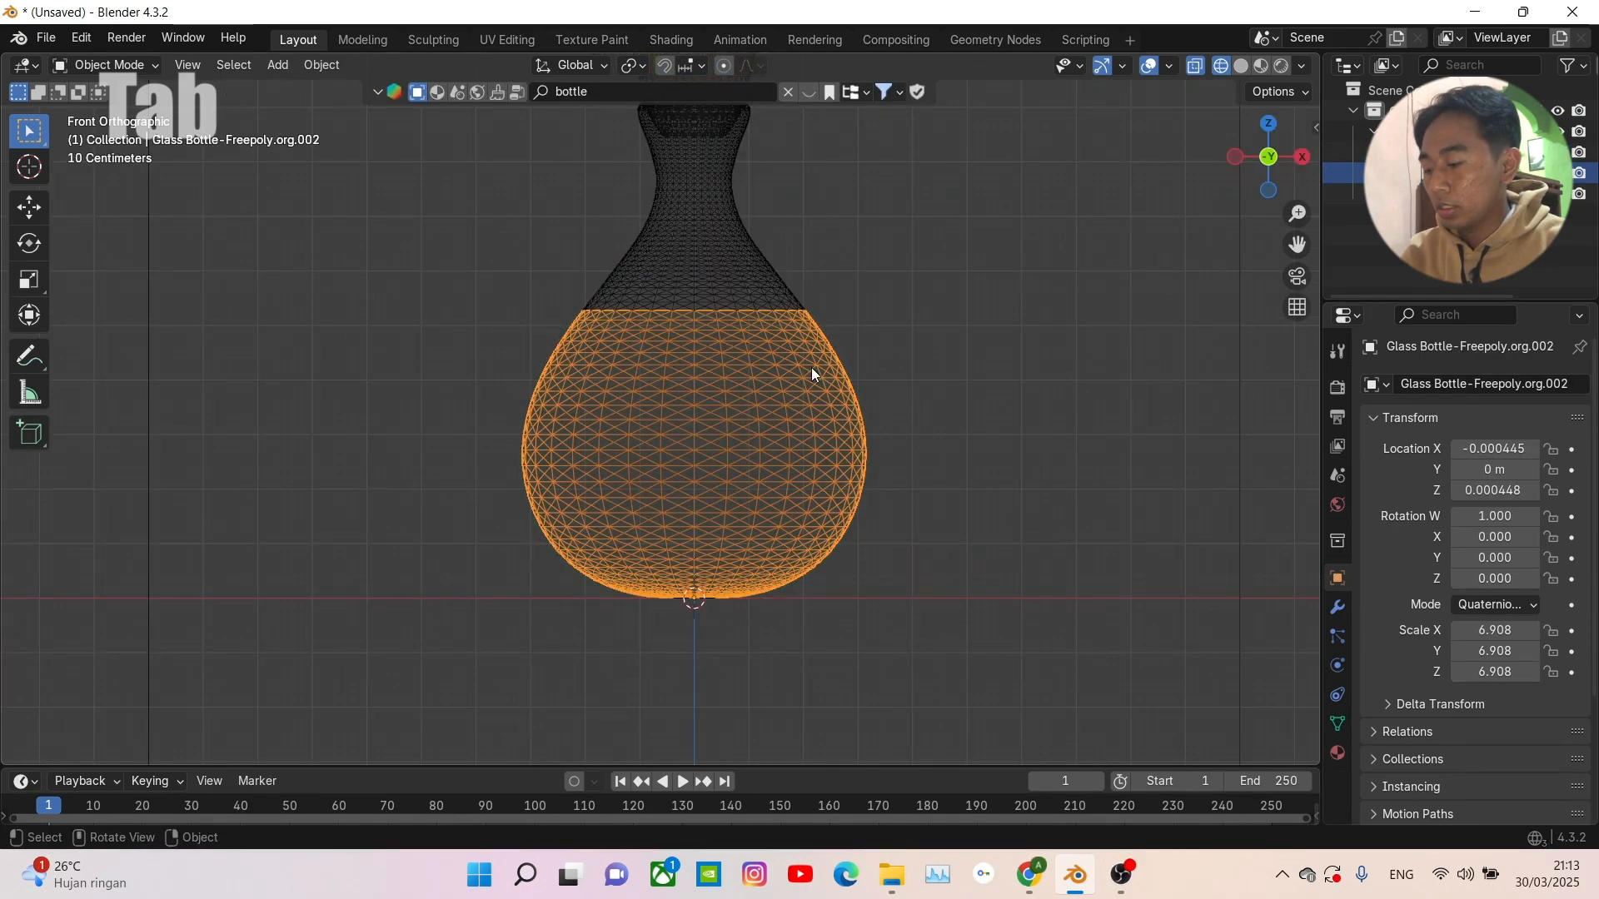
pyautogui.hotkey('shift', 'd')
pyautogui.rightClick(1074, 291)
pyautogui.scroll(-2, 846, 329)
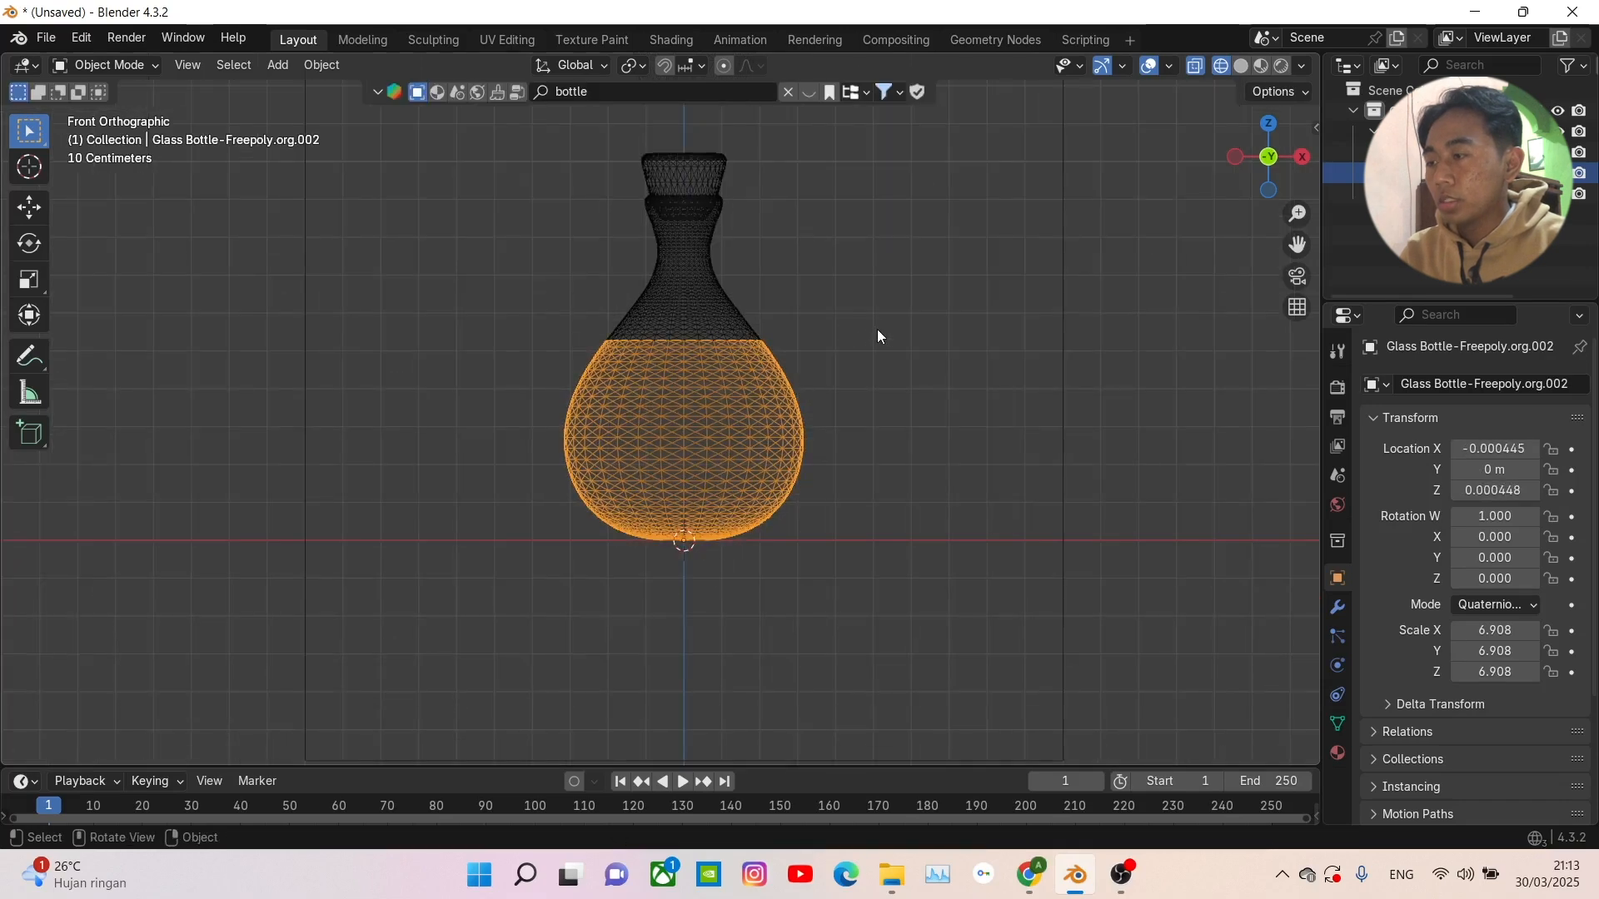
pyautogui.scroll(2, 1051, 308)
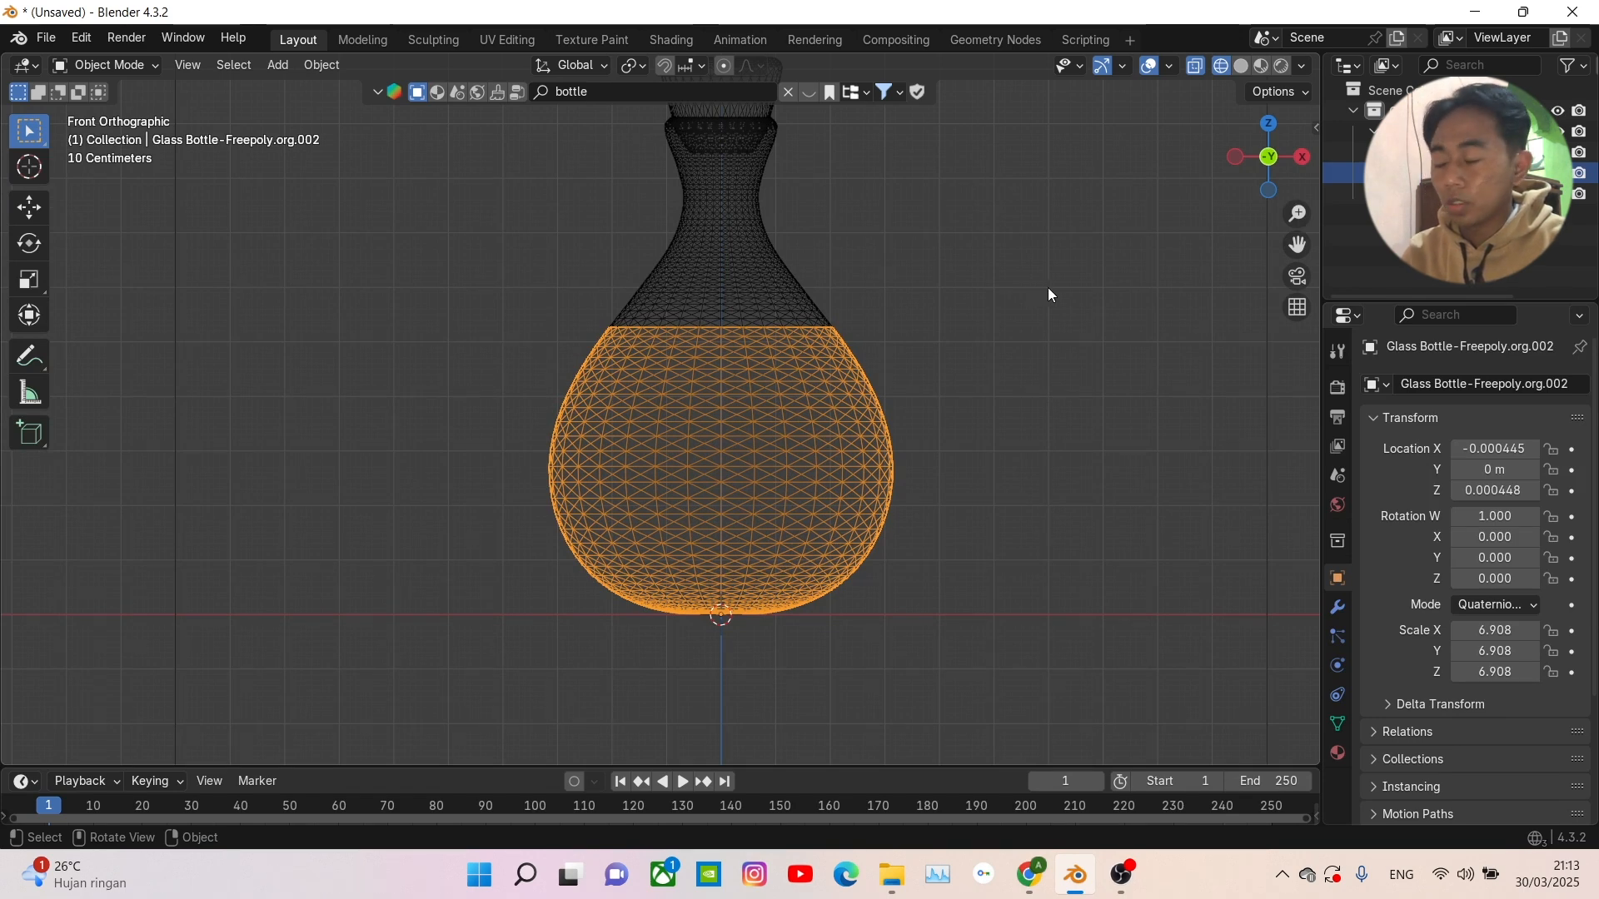
pyautogui.keyDown('shift'); pyautogui.moveTo(991, 325); pyautogui.dragTo(1019, 283, button='middle'); pyautogui.keyUp('shift')
pyautogui.press('s')
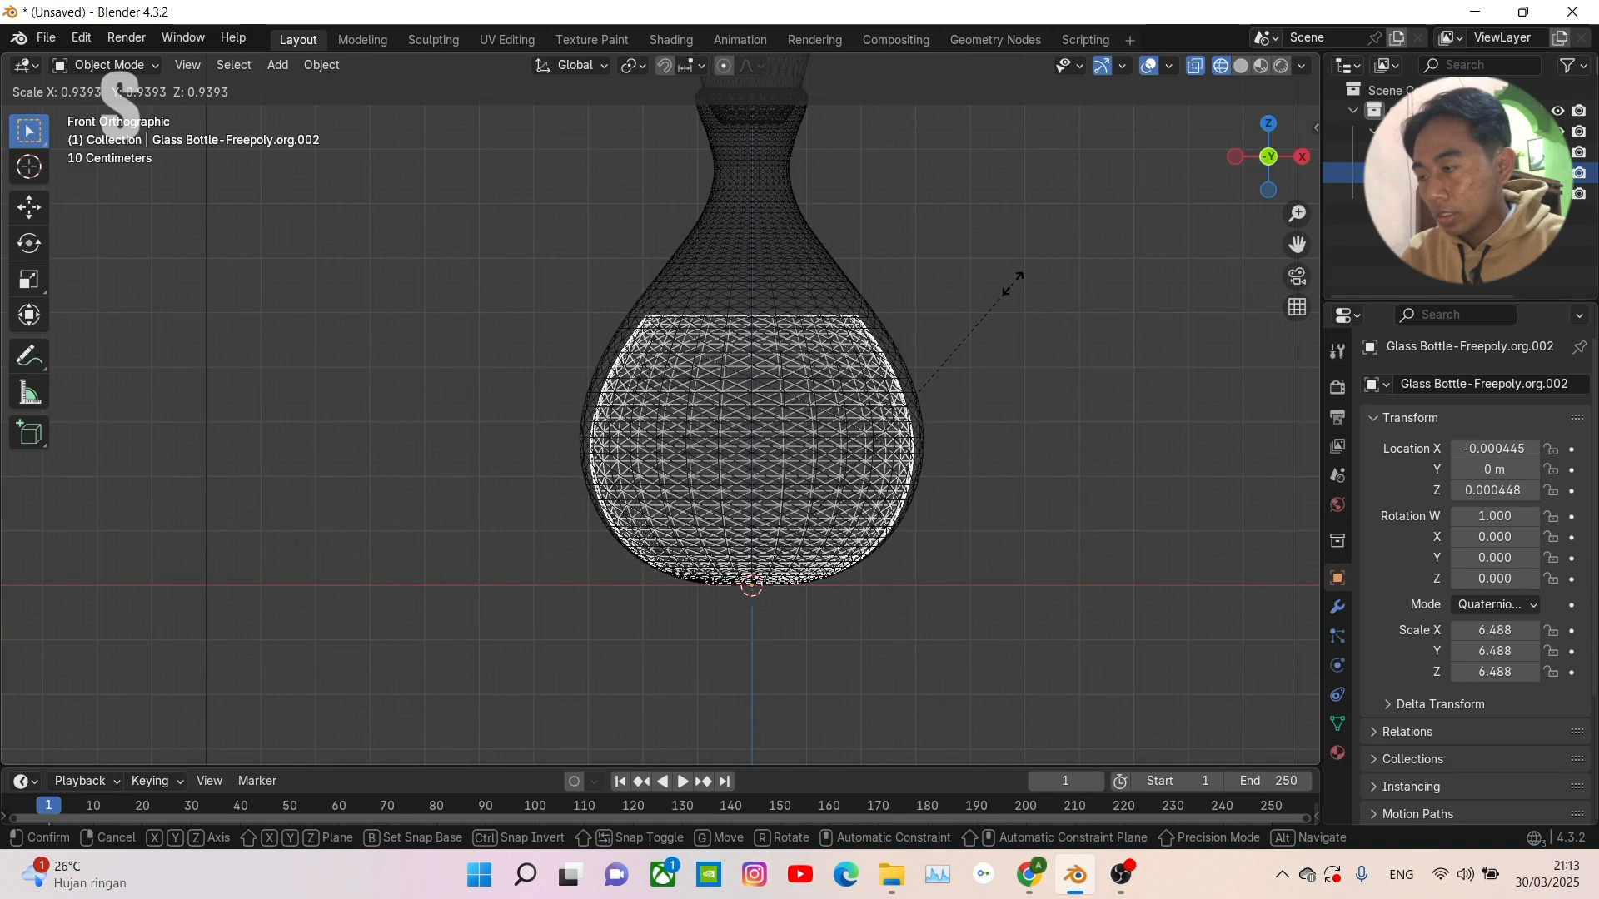
pyautogui.click(1012, 284)
# - Move the scaled-down body up about 0.014 m along Z inside the bottle and return to solid shading
pyautogui.keyDown('shift'); pyautogui.moveTo(983, 329); pyautogui.dragTo(976, 298, button='middle'); pyautogui.keyUp('shift')
pyautogui.scroll(1, 1010, 312)
pyautogui.press('g')
pyautogui.press('z')
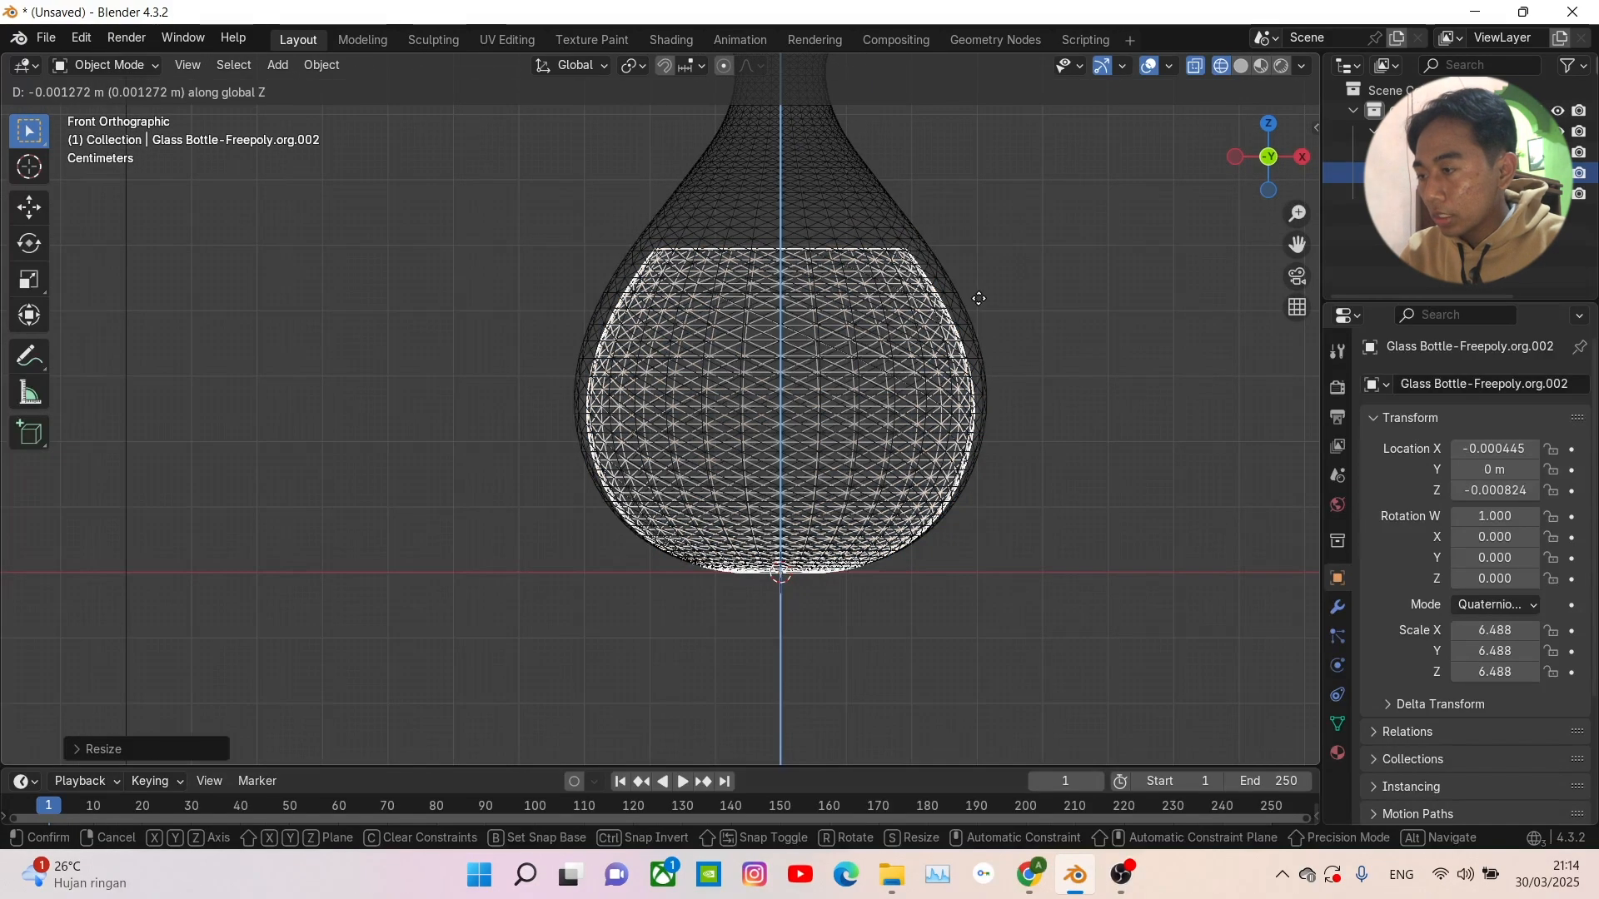
pyautogui.click(984, 295)
pyautogui.moveTo(982, 293)
pyautogui.mouseDown(button='middle')
pyautogui.moveTo(1035, 367)
pyautogui.moveTo(1024, 292)
pyautogui.moveTo(988, 302)
pyautogui.moveTo(1012, 312)
pyautogui.moveTo(986, 373)
pyautogui.mouseUp(button='middle')
pyautogui.click(1240, 65)
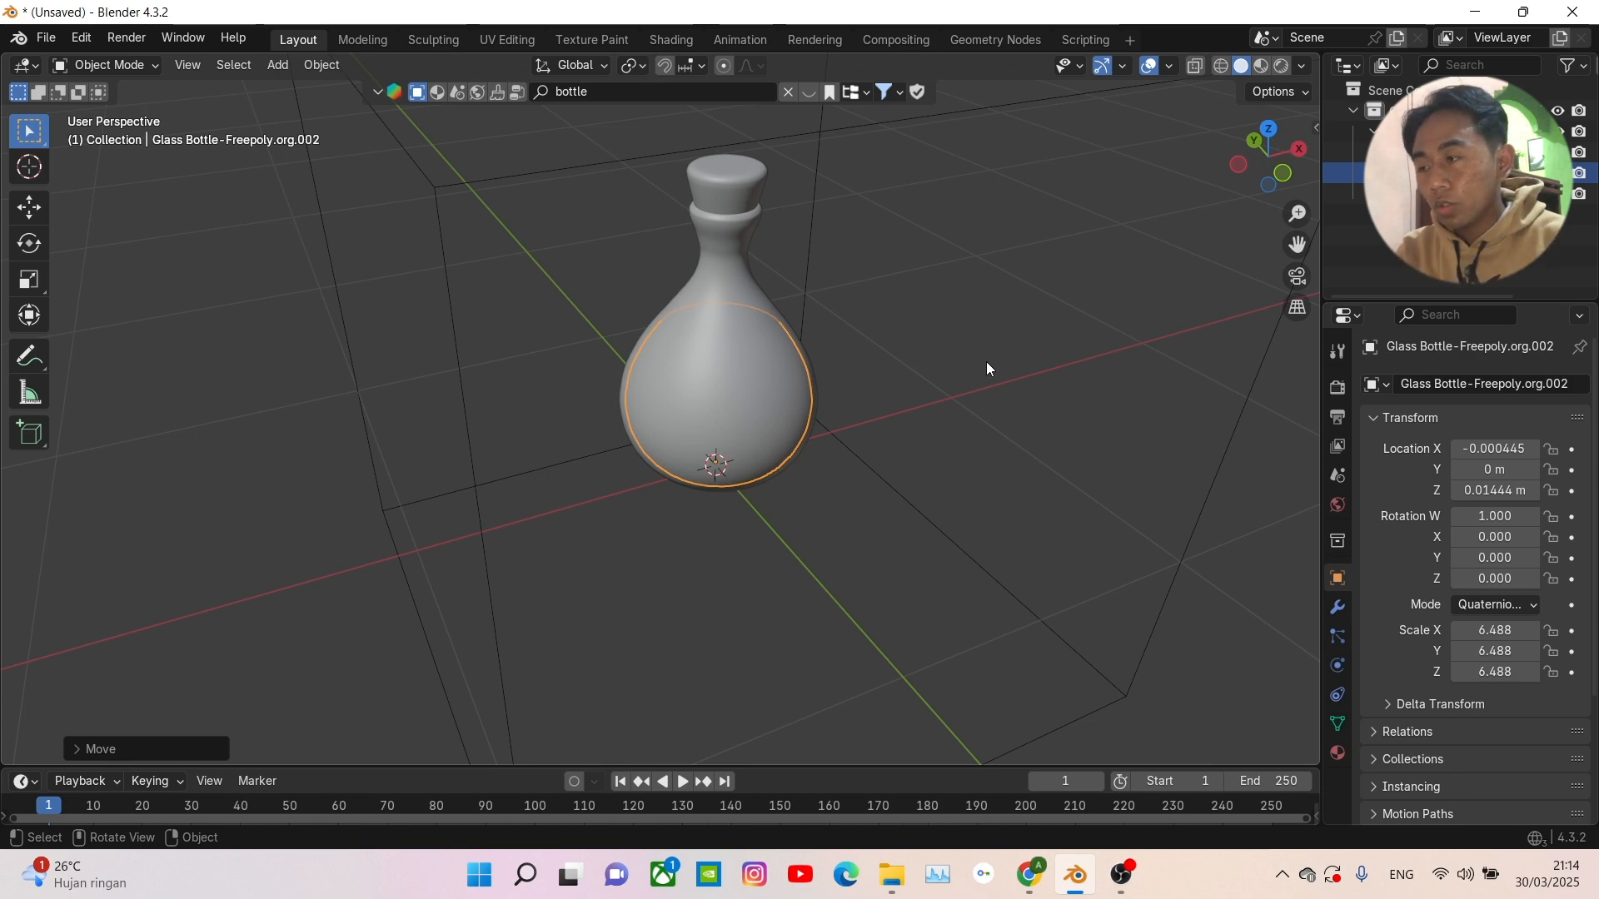
pyautogui.moveTo(992, 374)
pyautogui.mouseDown(button='middle')
pyautogui.moveTo(1013, 382)
pyautogui.moveTo(980, 367)
pyautogui.mouseUp(button='middle')
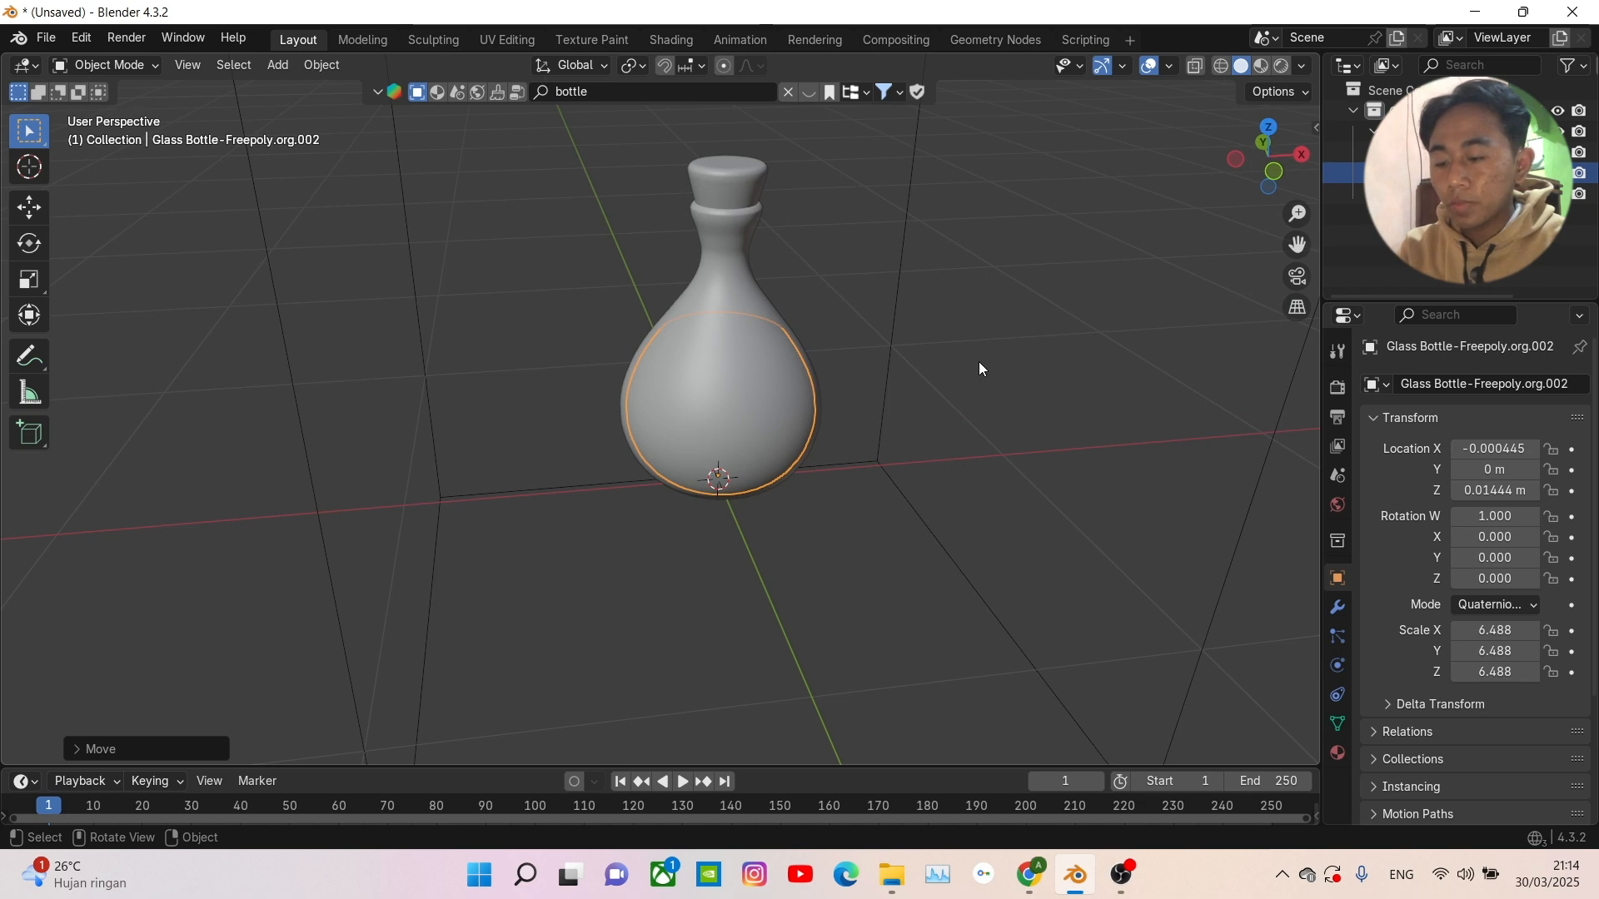
# - Isolate the inner lower body in Local View and open it in Edit Mode
pyautogui.press('KP_Divide')
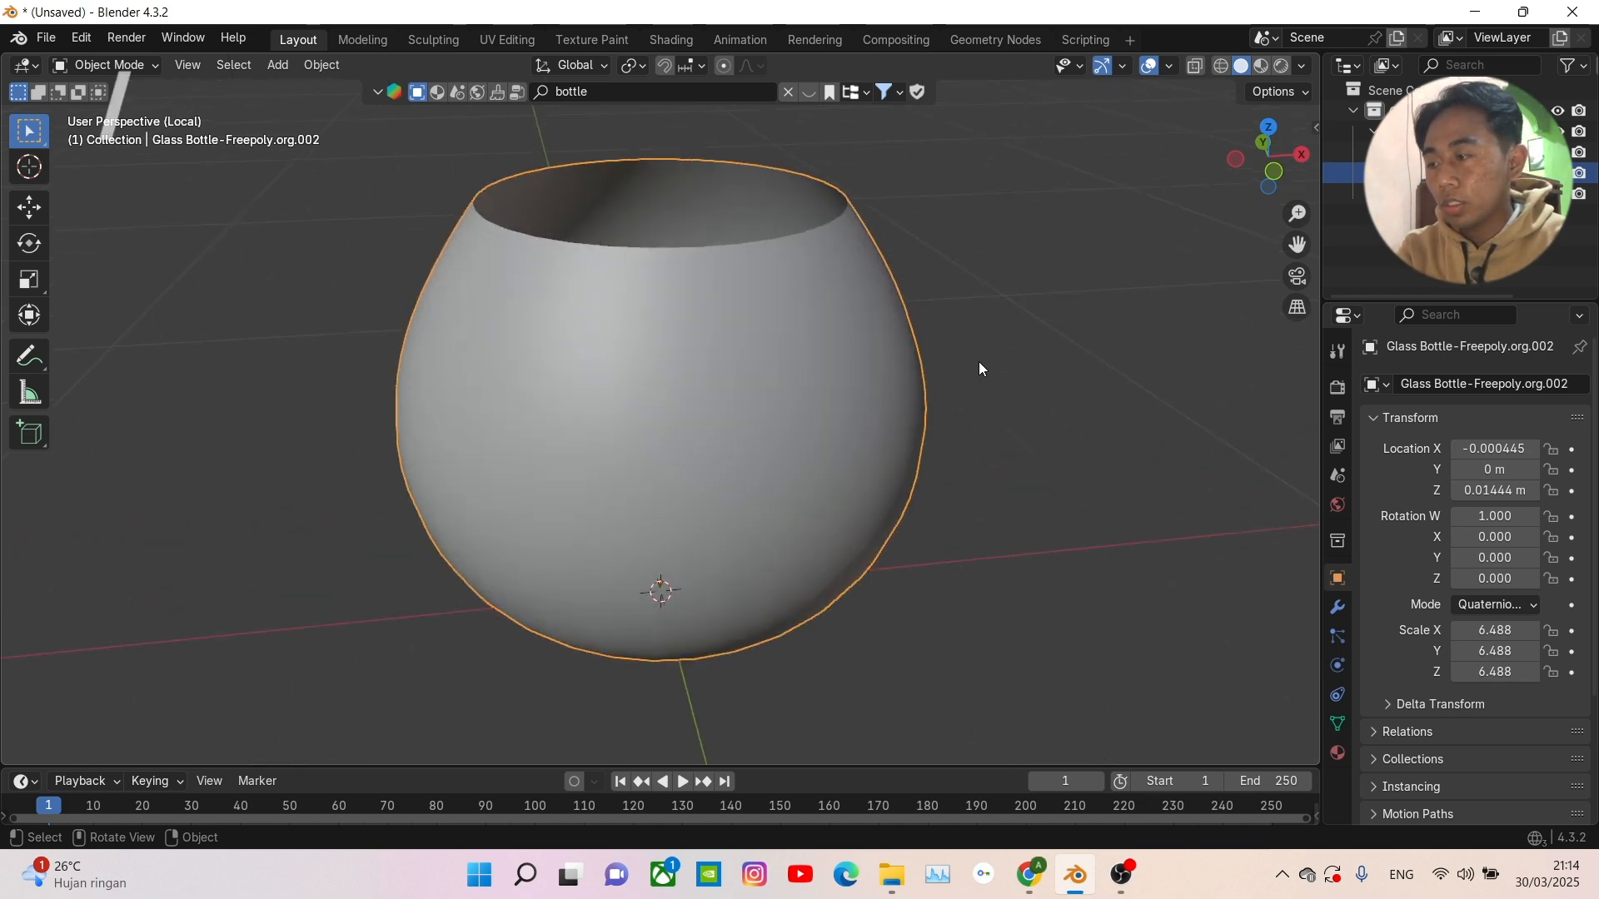
pyautogui.moveTo(922, 368); pyautogui.dragTo(964, 439, button='middle')
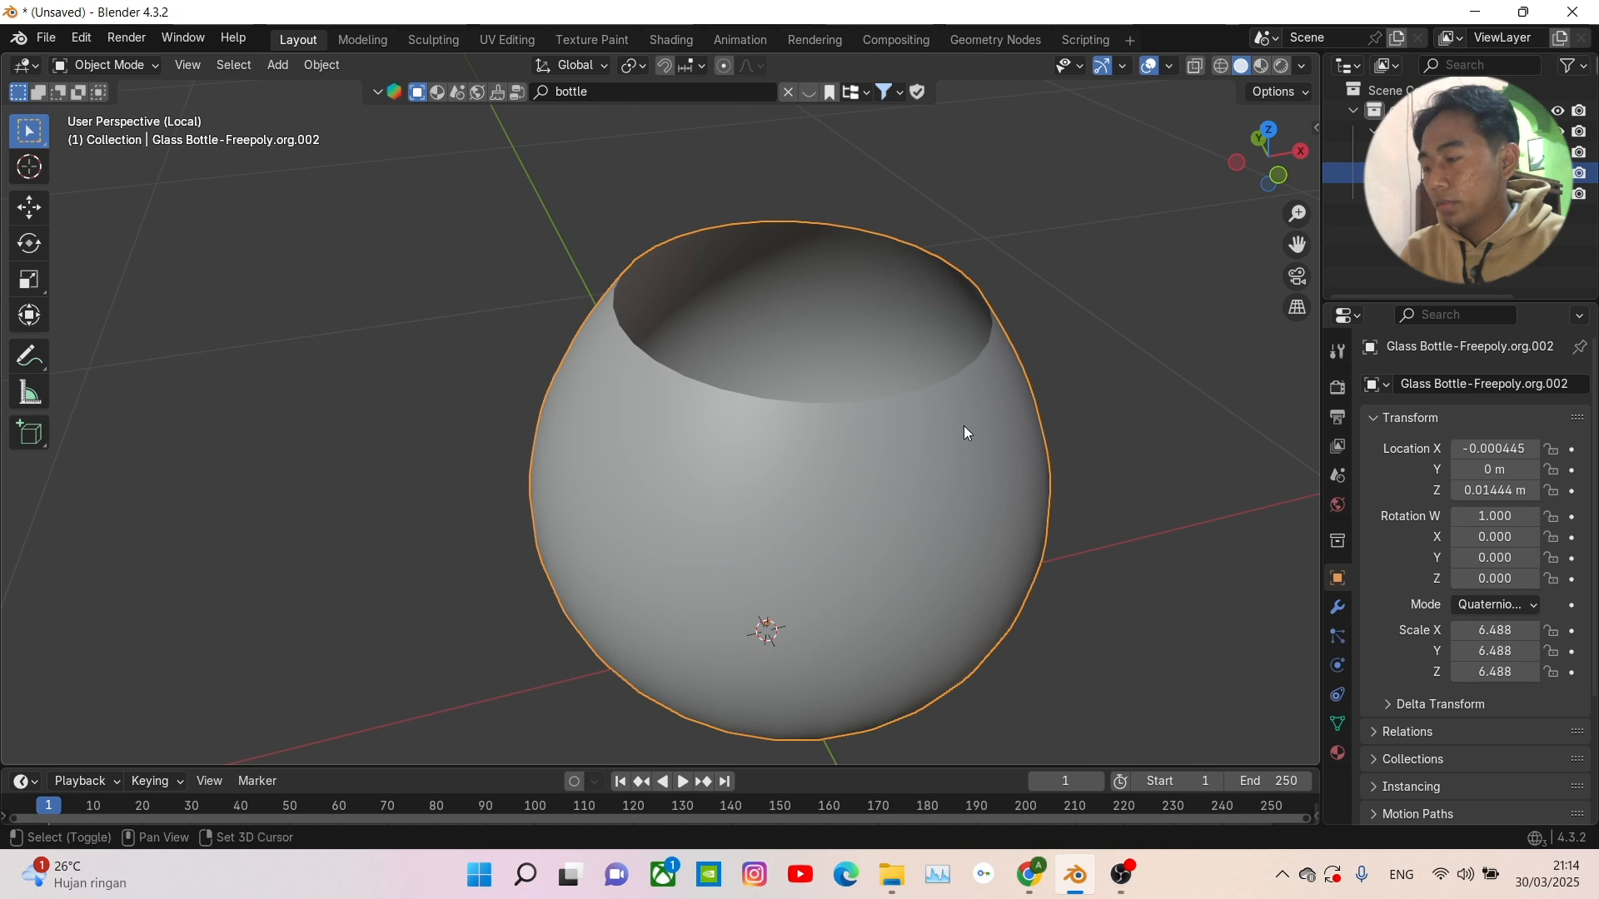
pyautogui.keyDown('shift'); pyautogui.moveTo(962, 426); pyautogui.dragTo(976, 442, button='middle'); pyautogui.keyUp('shift')
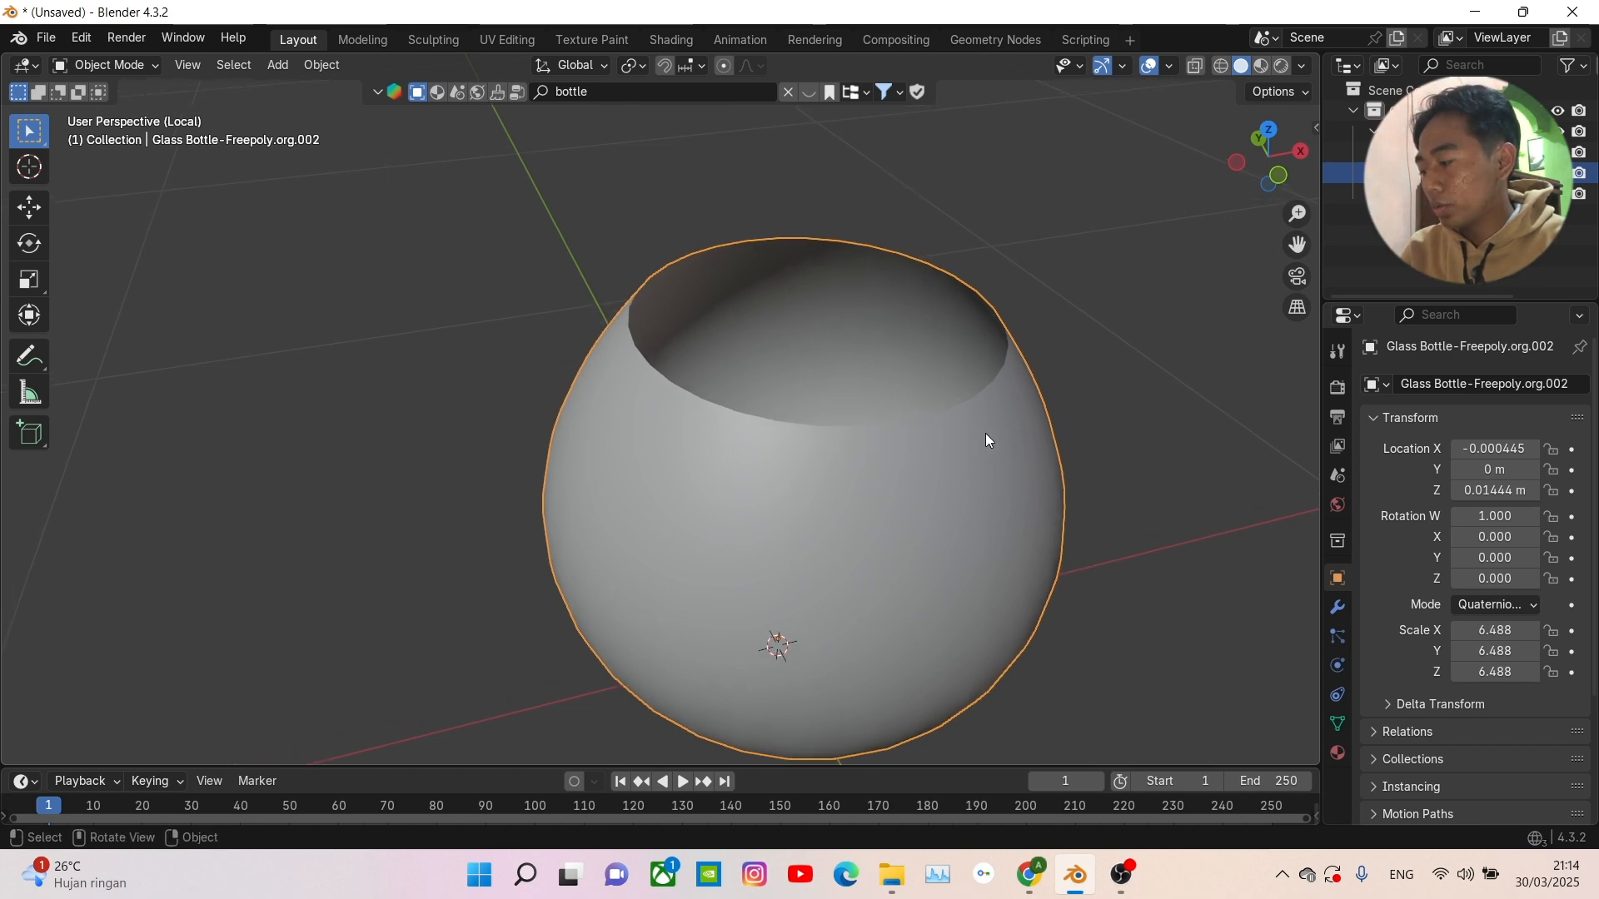
pyautogui.press('Tab')
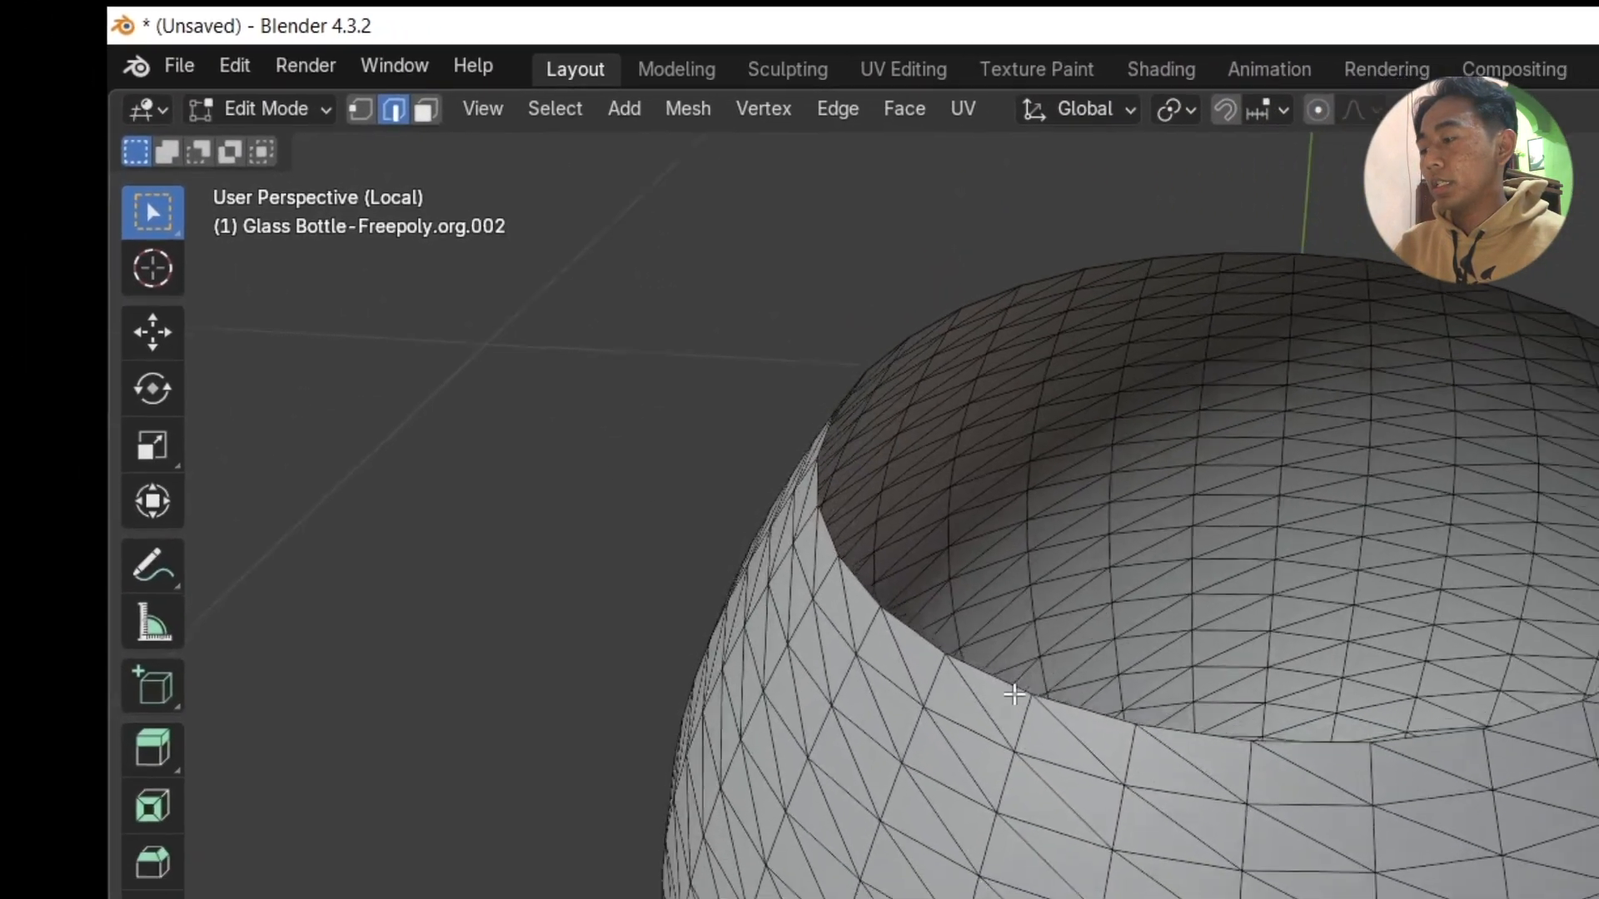
# - Select the full edge loop around the open rim of the inner body
pyautogui.click(1014, 694)
pyautogui.moveTo(1014, 695); pyautogui.dragTo(1196, 730, button='middle')
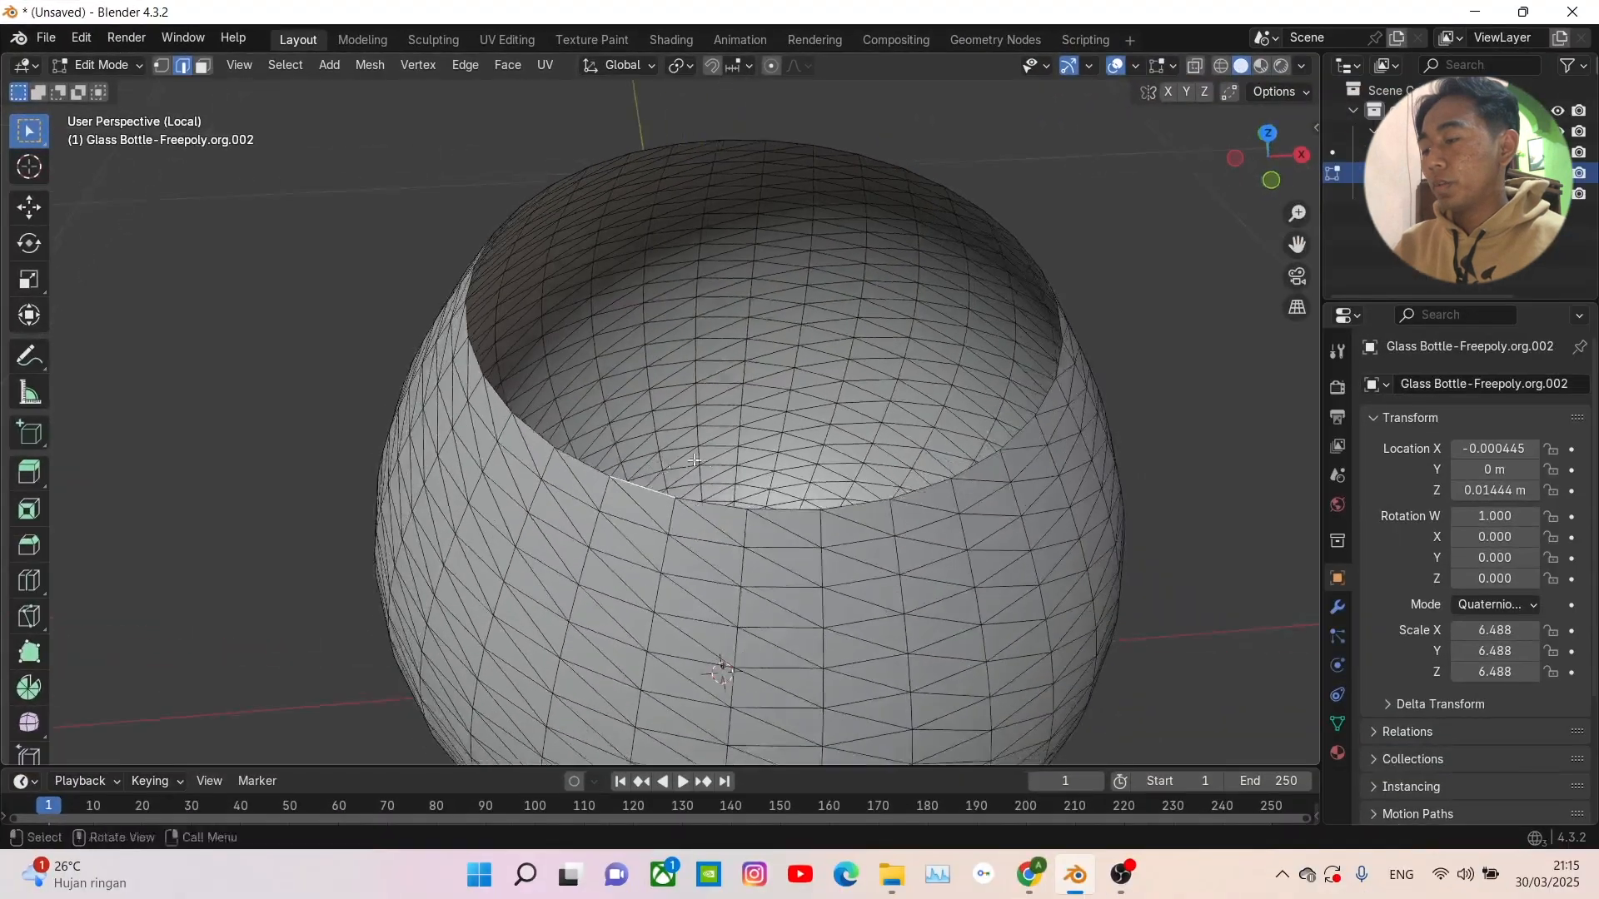
pyautogui.keyDown('shift'); pyautogui.moveTo(694, 460); pyautogui.dragTo(679, 433, button='middle'); pyautogui.keyUp('shift')
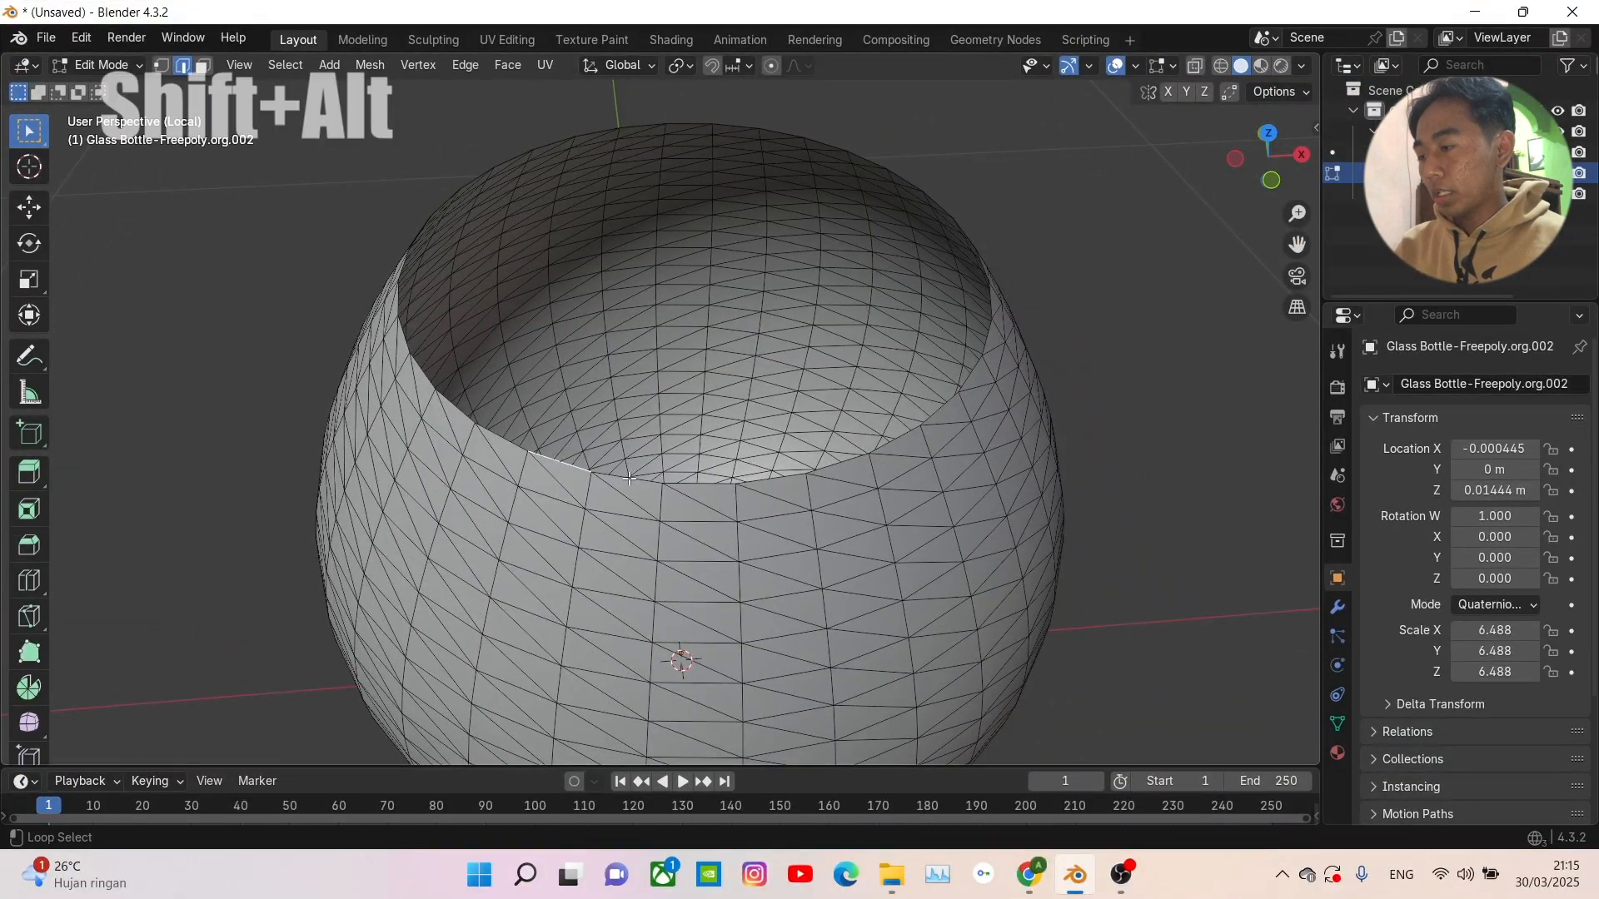
pyautogui.keyDown('alt'); pyautogui.keyDown('shift'); pyautogui.click(629, 480); pyautogui.keyUp('shift'); pyautogui.keyUp('alt')
pyautogui.moveTo(653, 415); pyautogui.dragTo(744, 354, button='middle')
pyautogui.scroll(1, 724, 381)
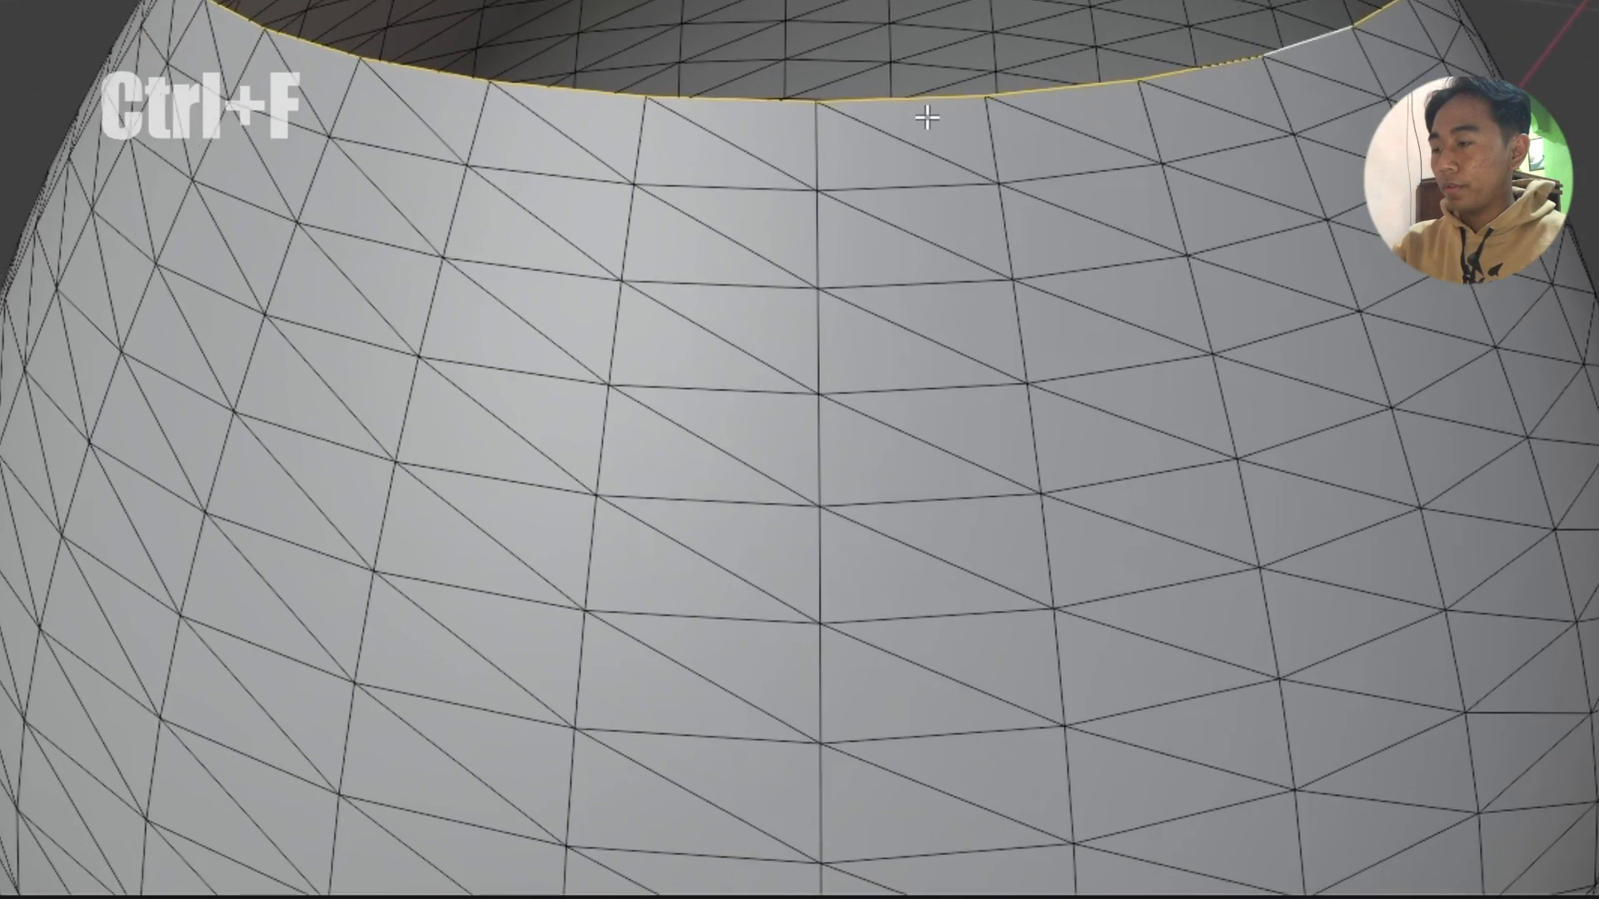
# - Close the inner body's open rim with Grid Fill and return to Object Mode
pyautogui.hotkey('ctrl', 'f')
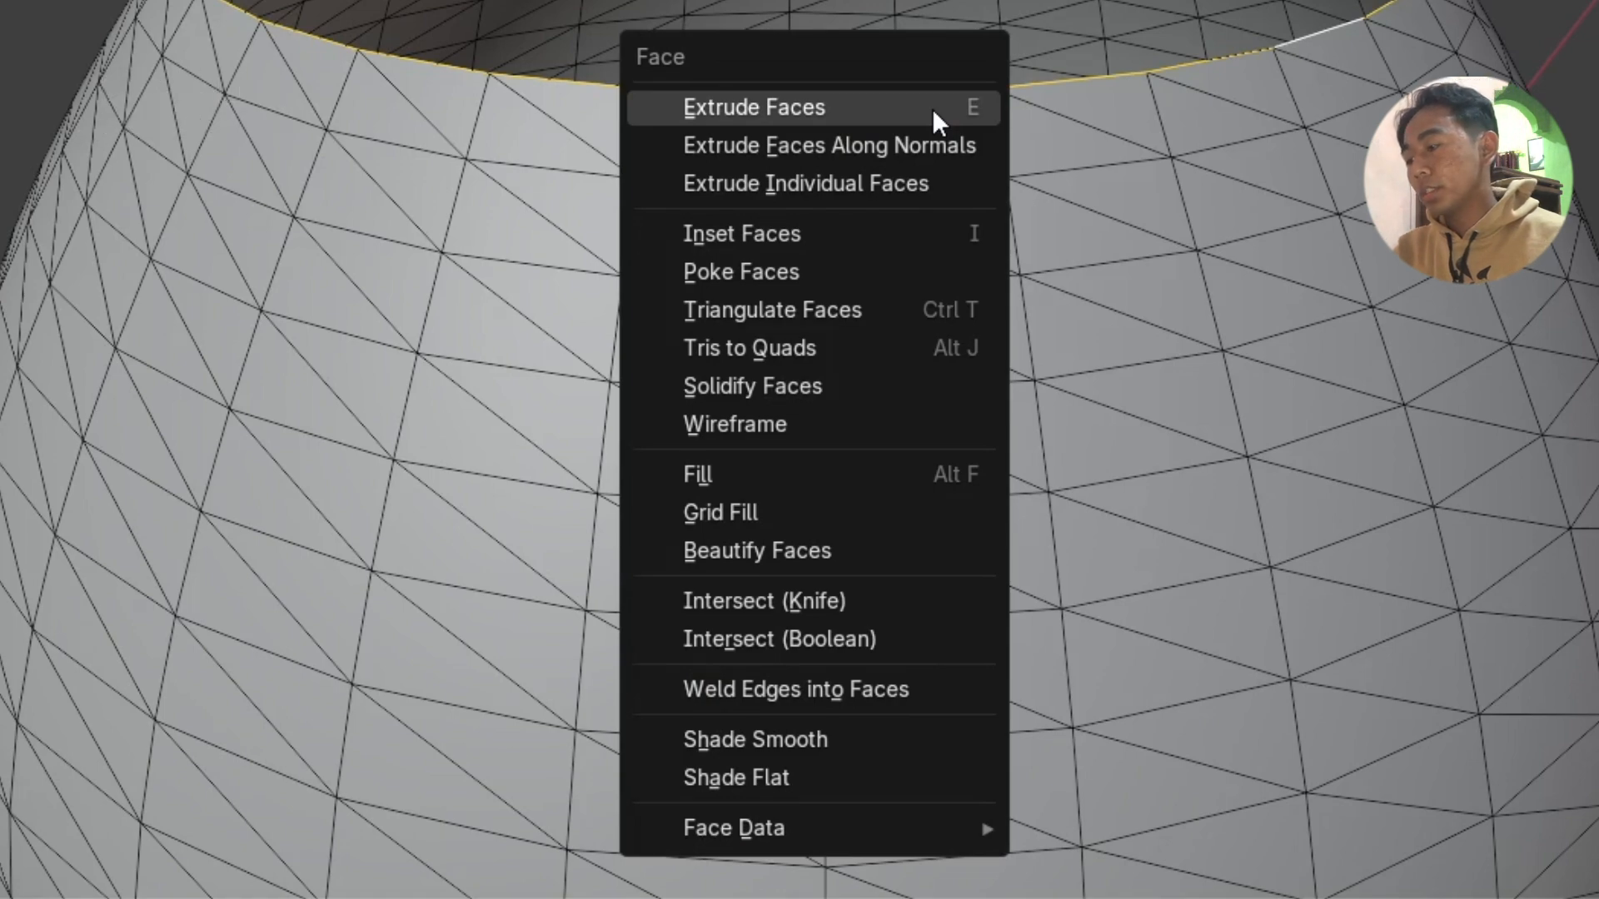
pyautogui.click(758, 514)
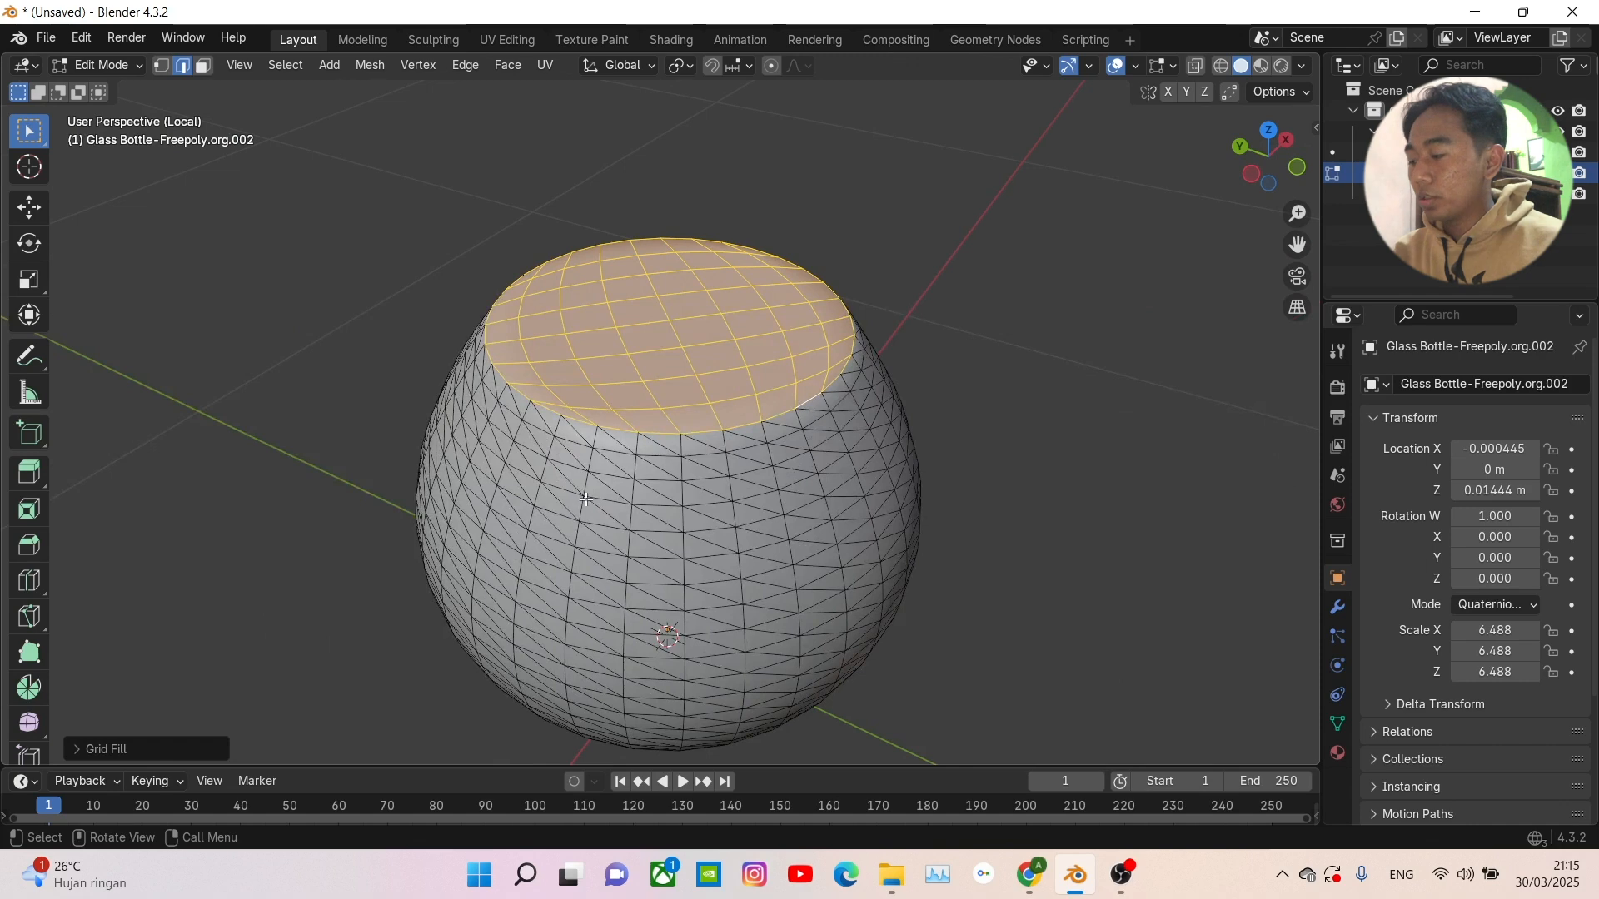
pyautogui.moveTo(606, 511); pyautogui.dragTo(589, 492, button='middle')
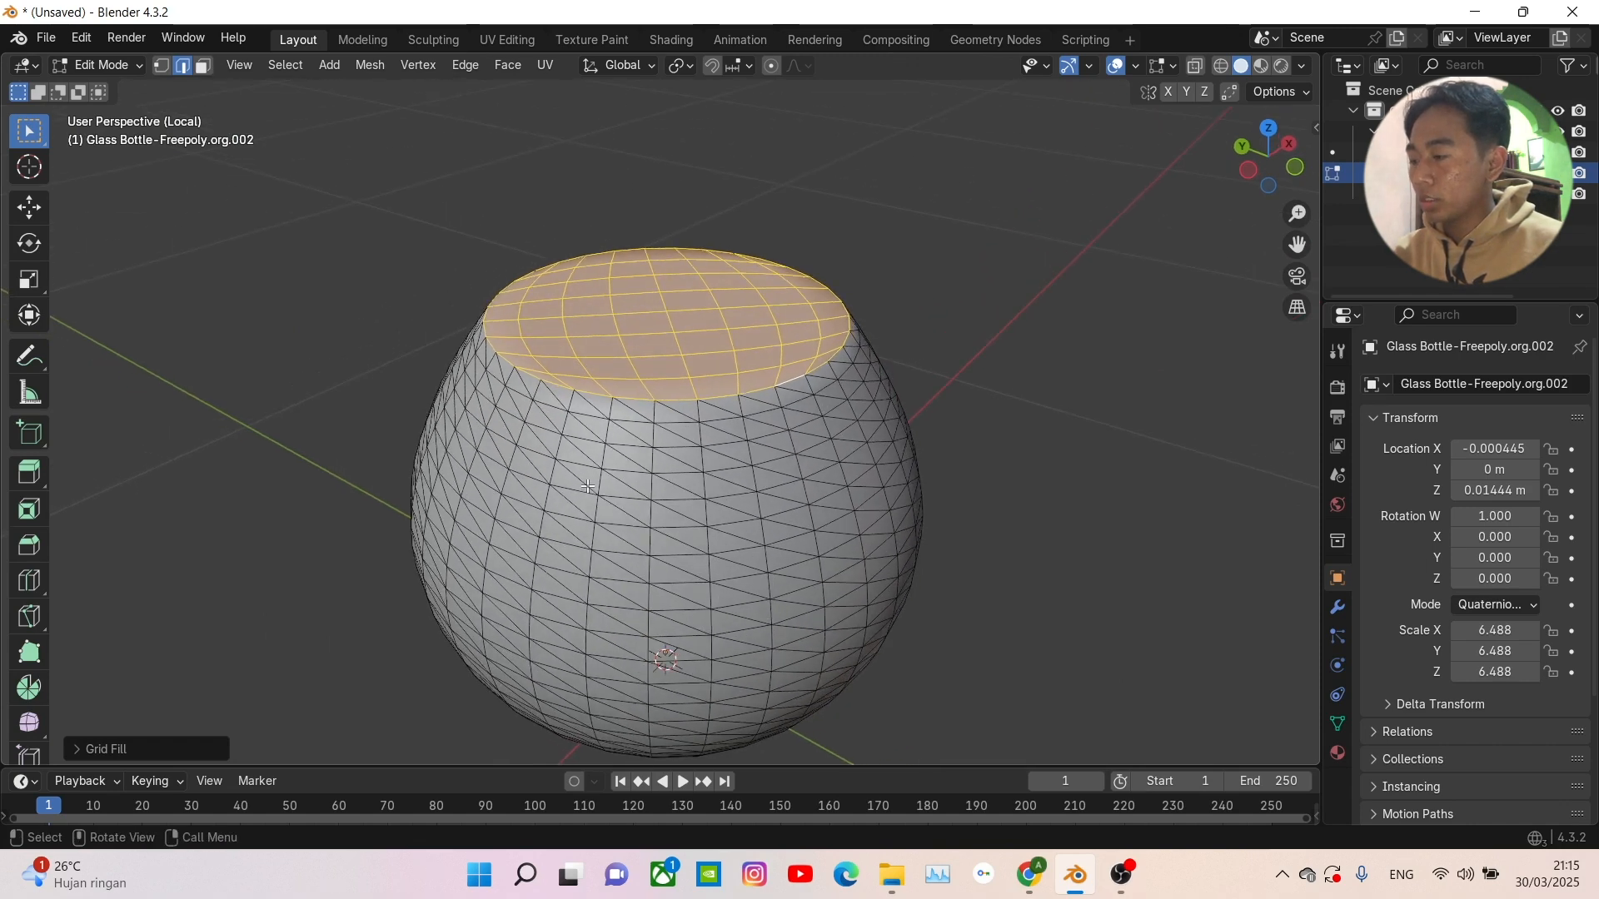
pyautogui.press('Tab')
pyautogui.scroll(-2, 587, 492)
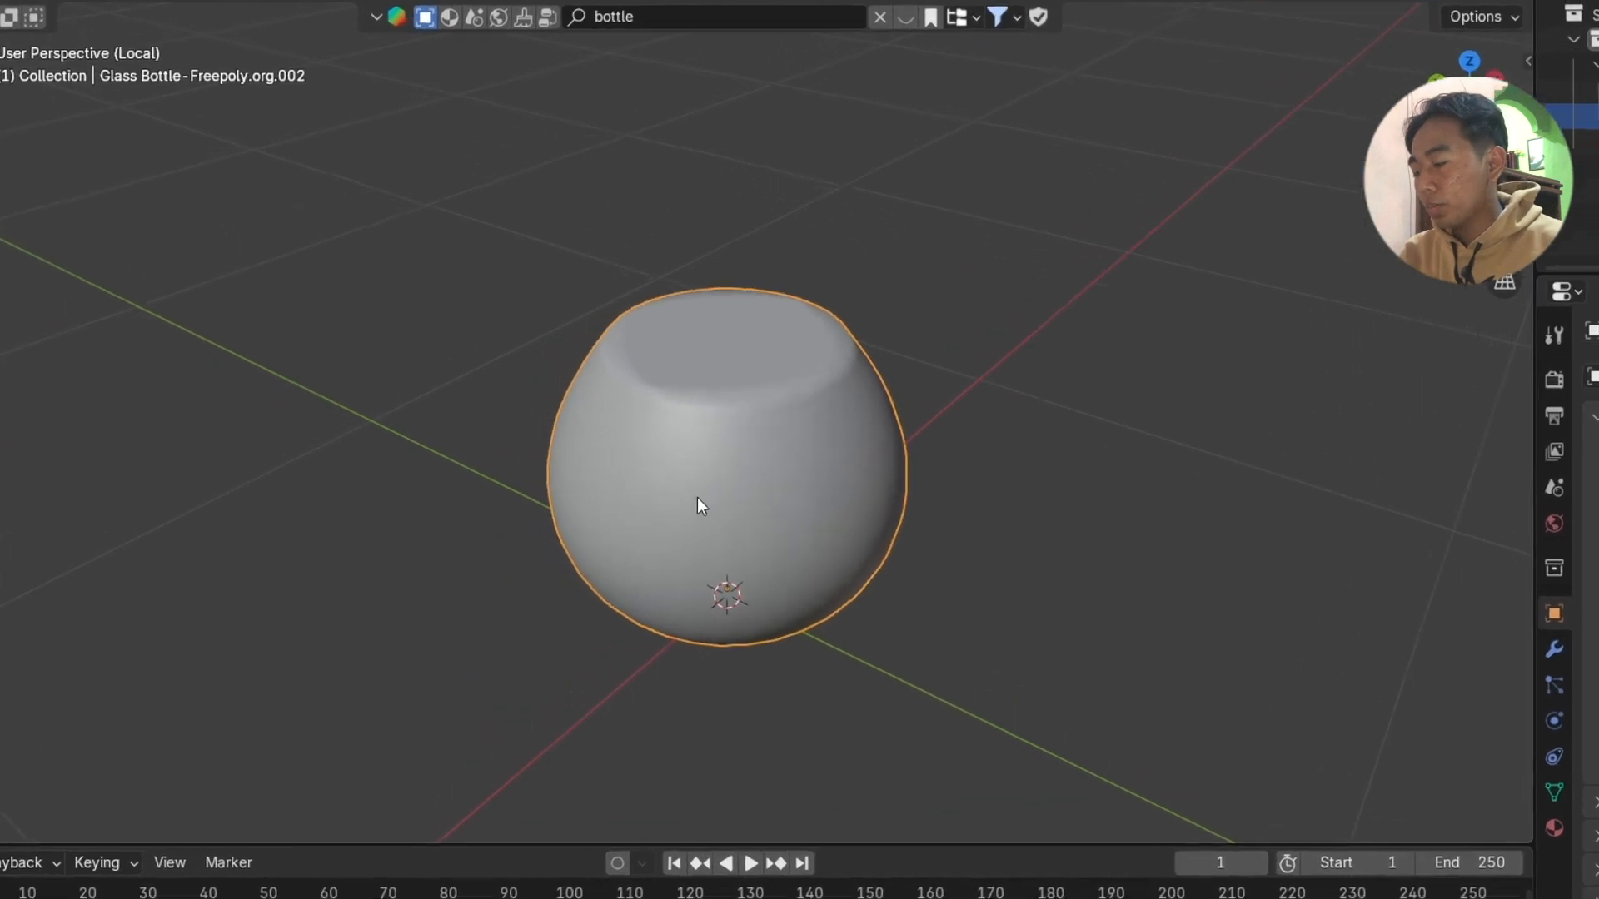
# - Add a plane mesh at the world origin beneath the inner body
pyautogui.hotkey('shift', 'a')
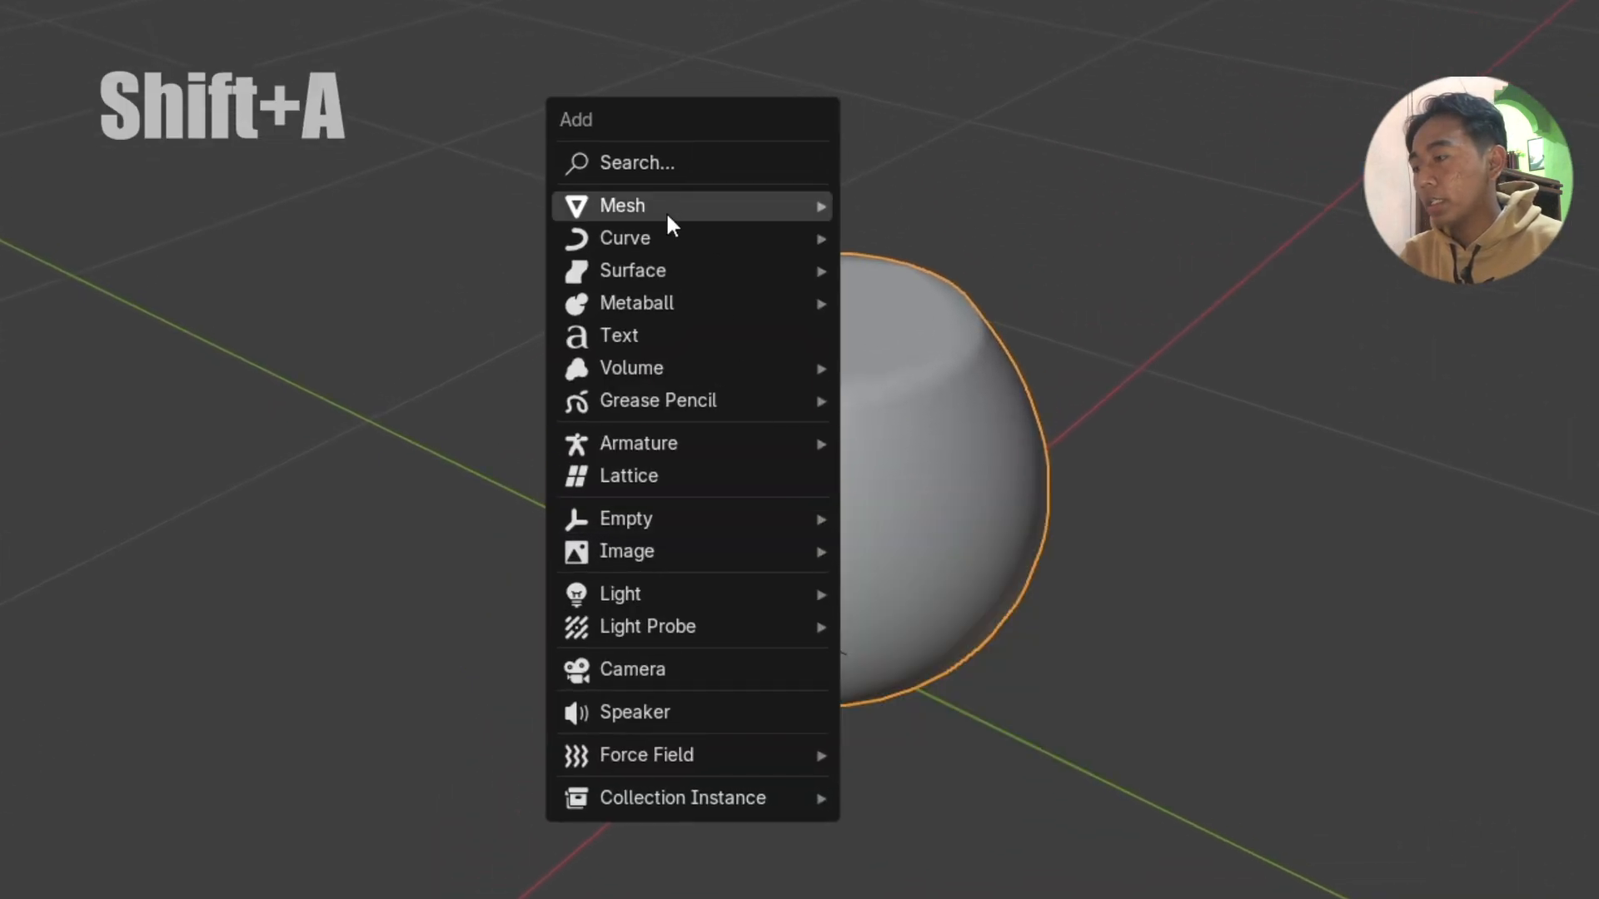
pyautogui.moveTo(676, 221)
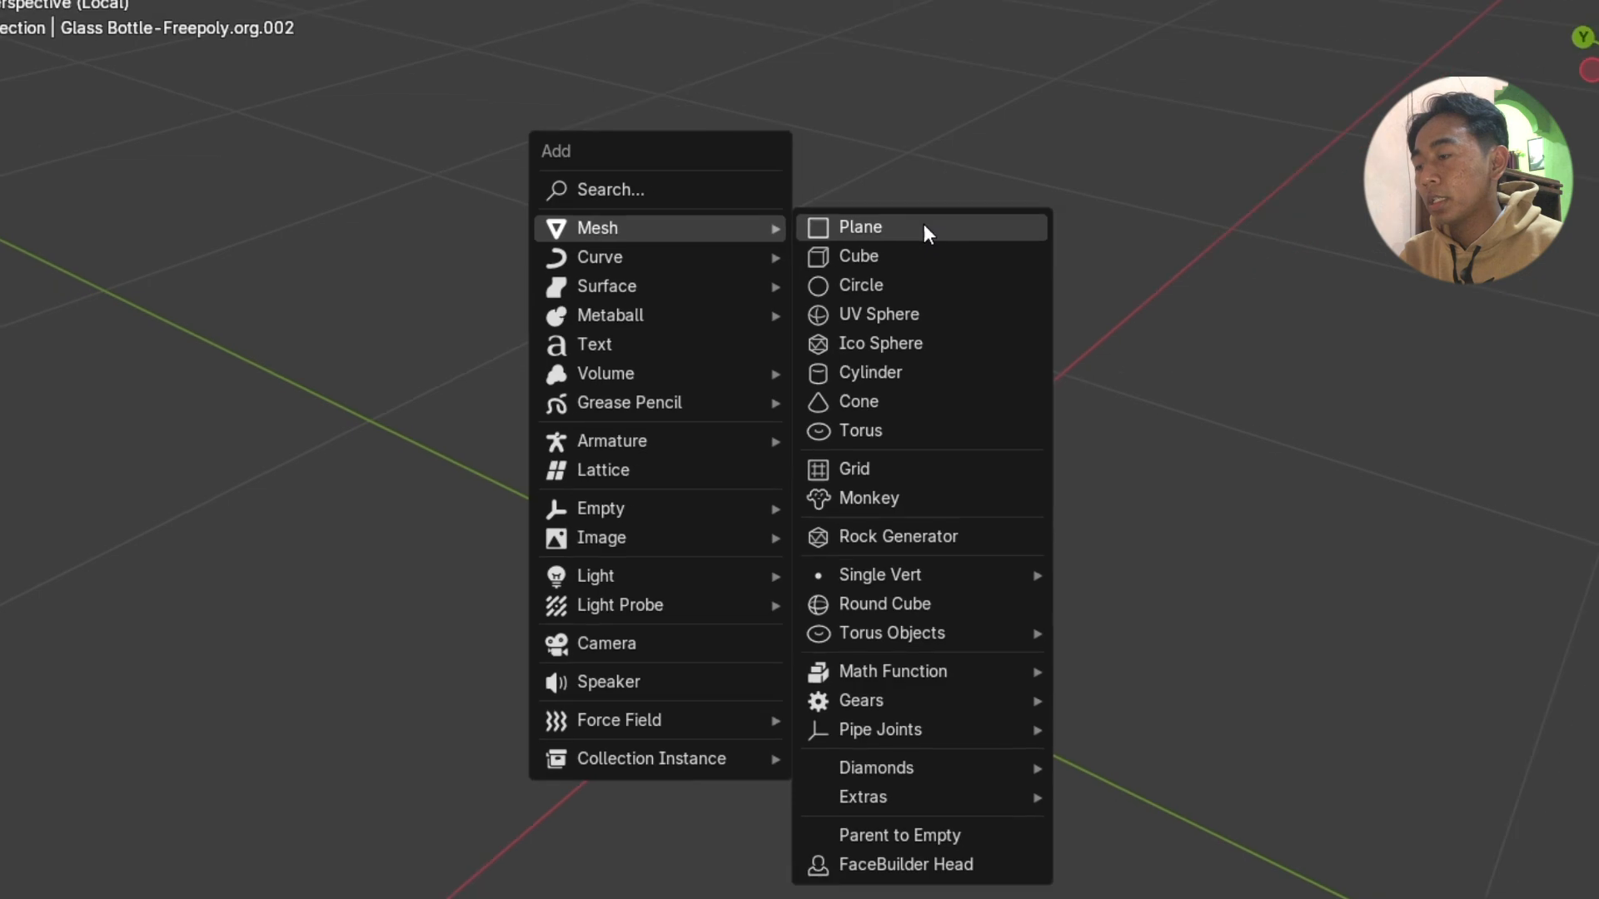
pyautogui.click(925, 224)
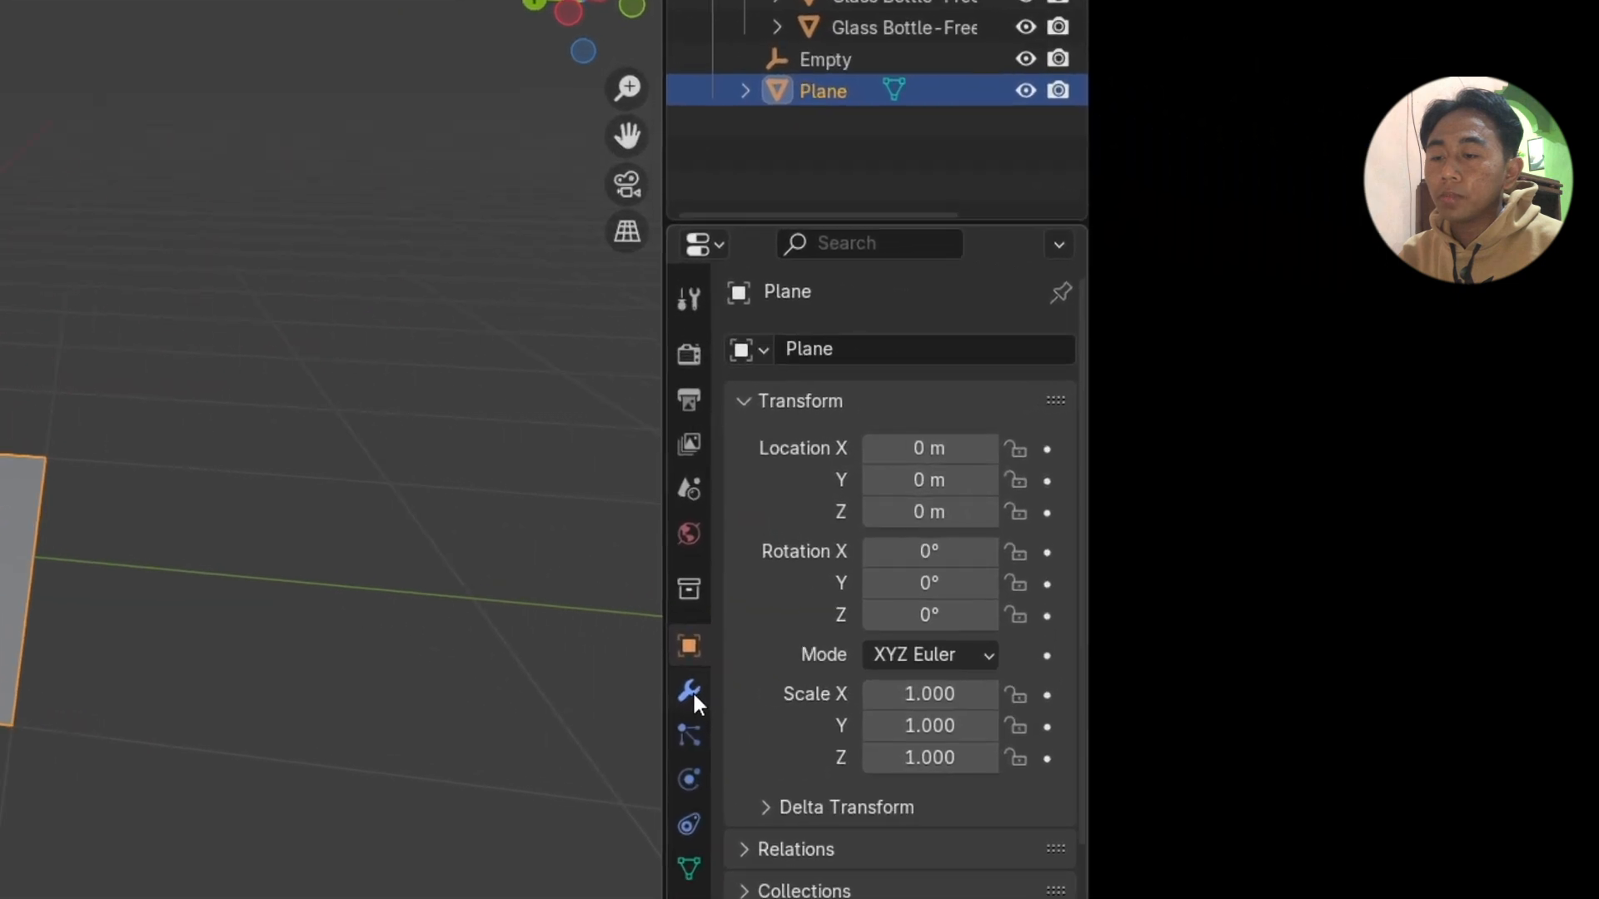
# - Add an Ocean modifier to the plane
pyautogui.click(1248, 620)
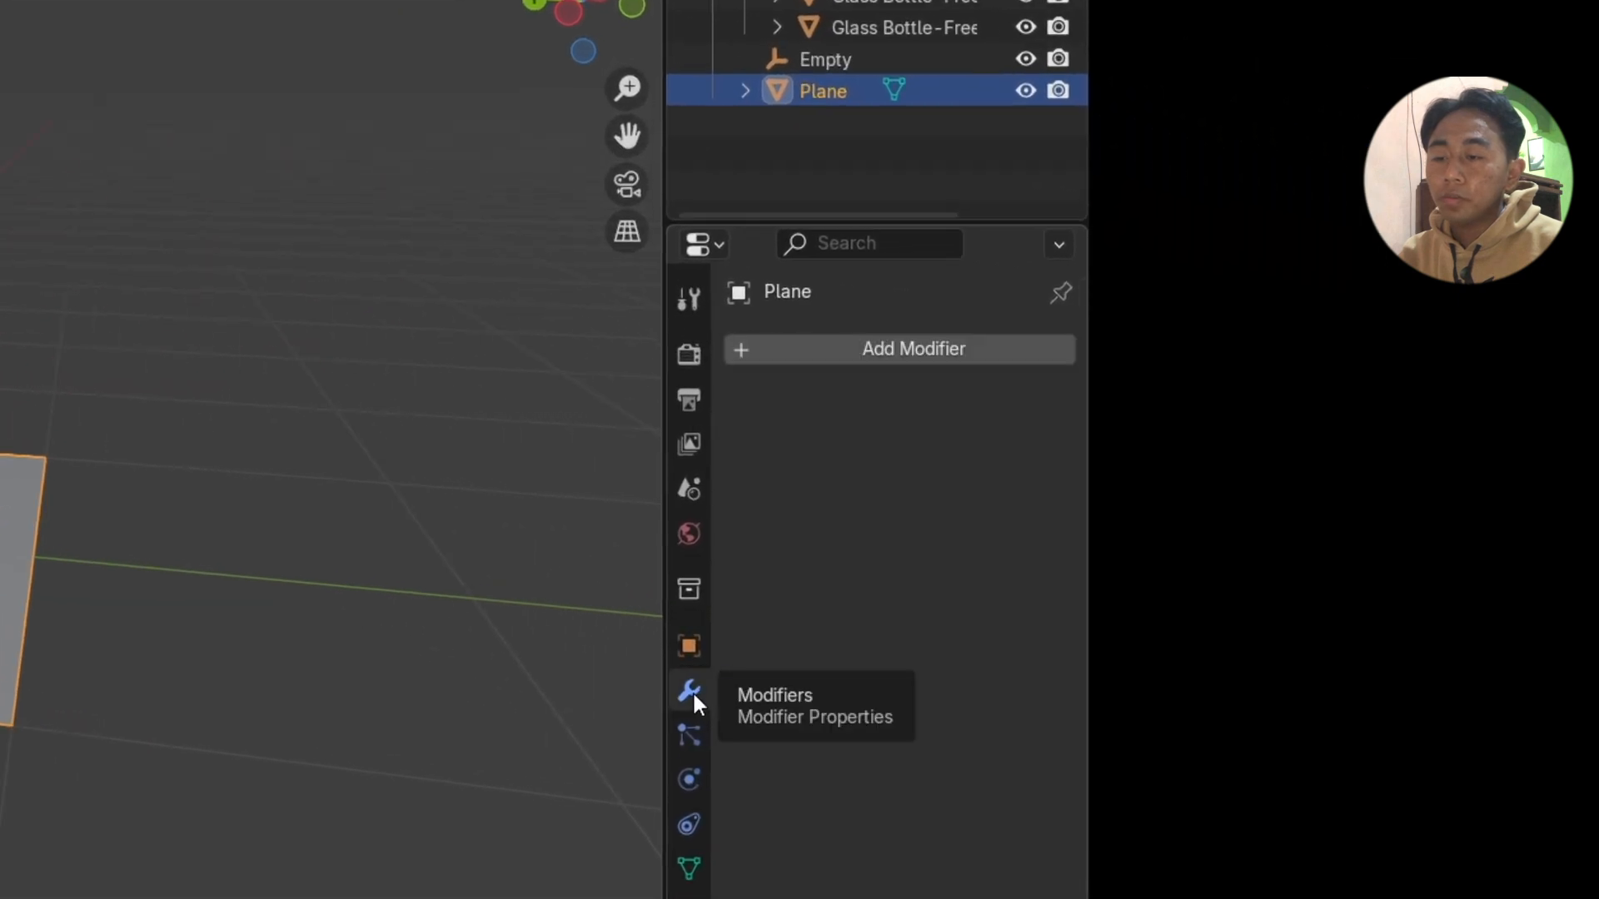
pyautogui.click(870, 353)
pyautogui.click(868, 352)
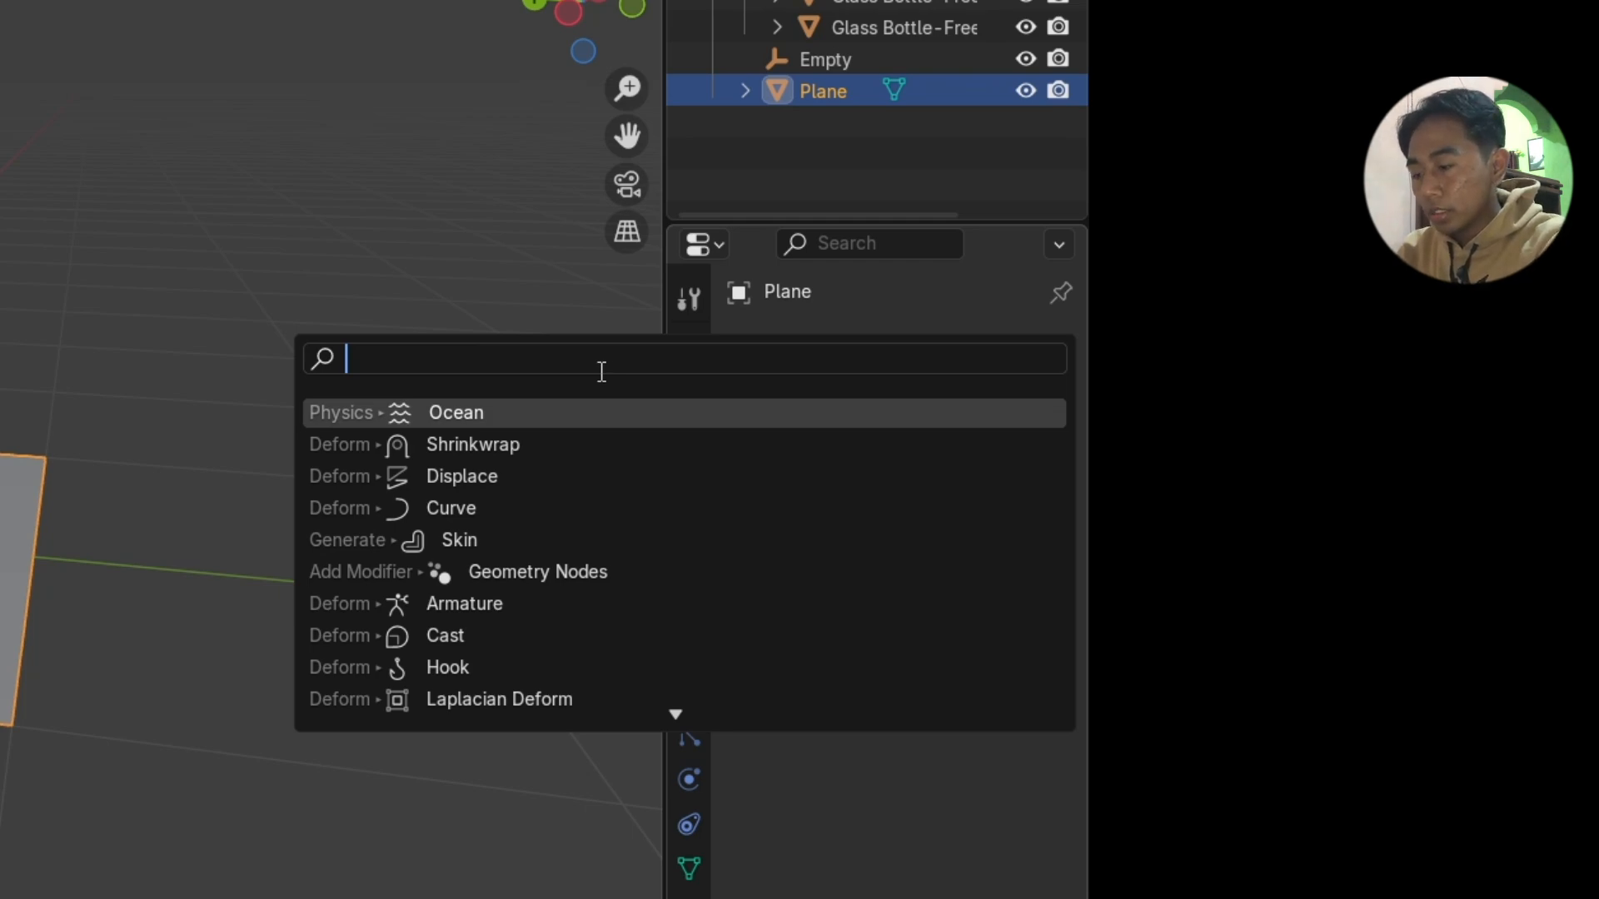
pyautogui.write('oce')
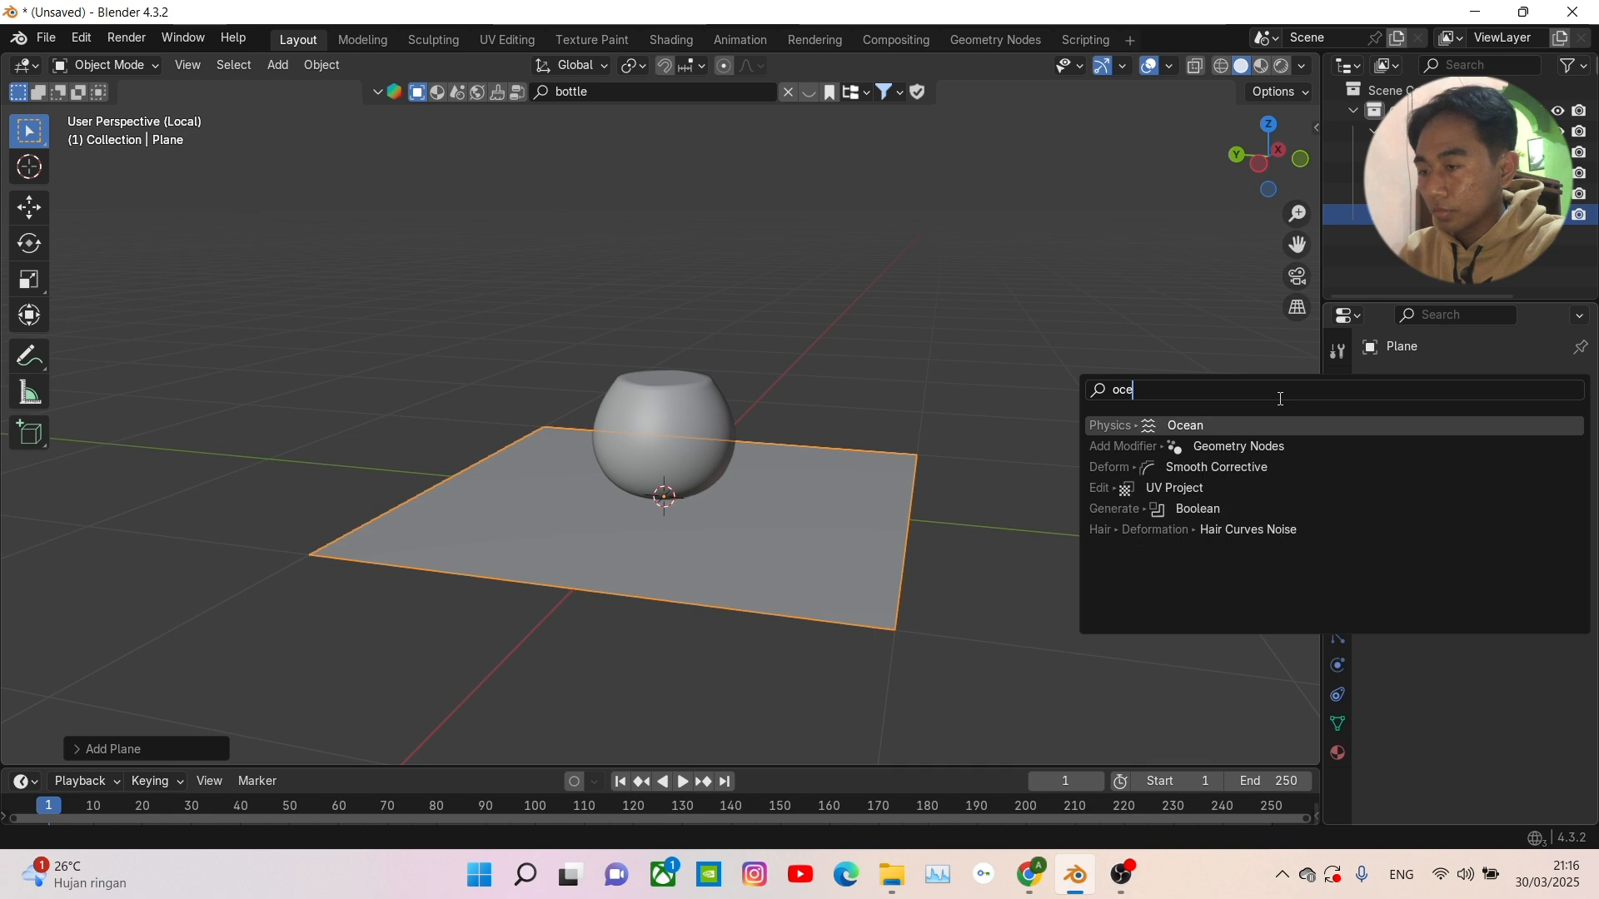
pyautogui.click(1199, 426)
# - Reduce the Ocean modifier's Size to 0.39
pyautogui.scroll(-5, 1027, 460)
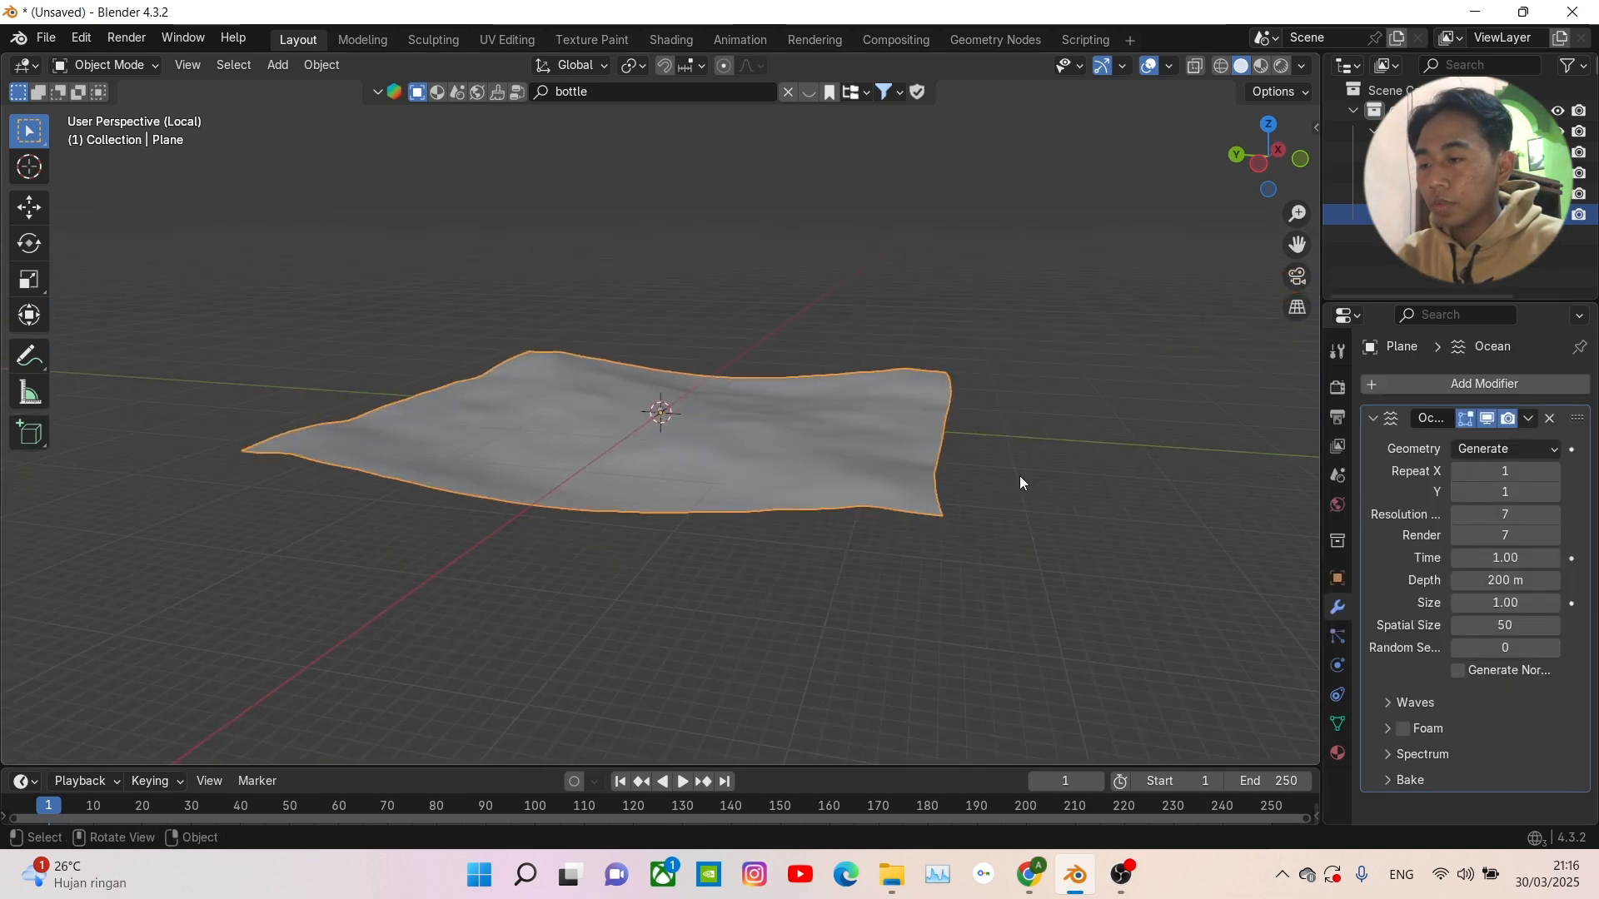
pyautogui.moveTo(1019, 483); pyautogui.dragTo(1026, 507, button='middle')
pyautogui.scroll(8, 1029, 516)
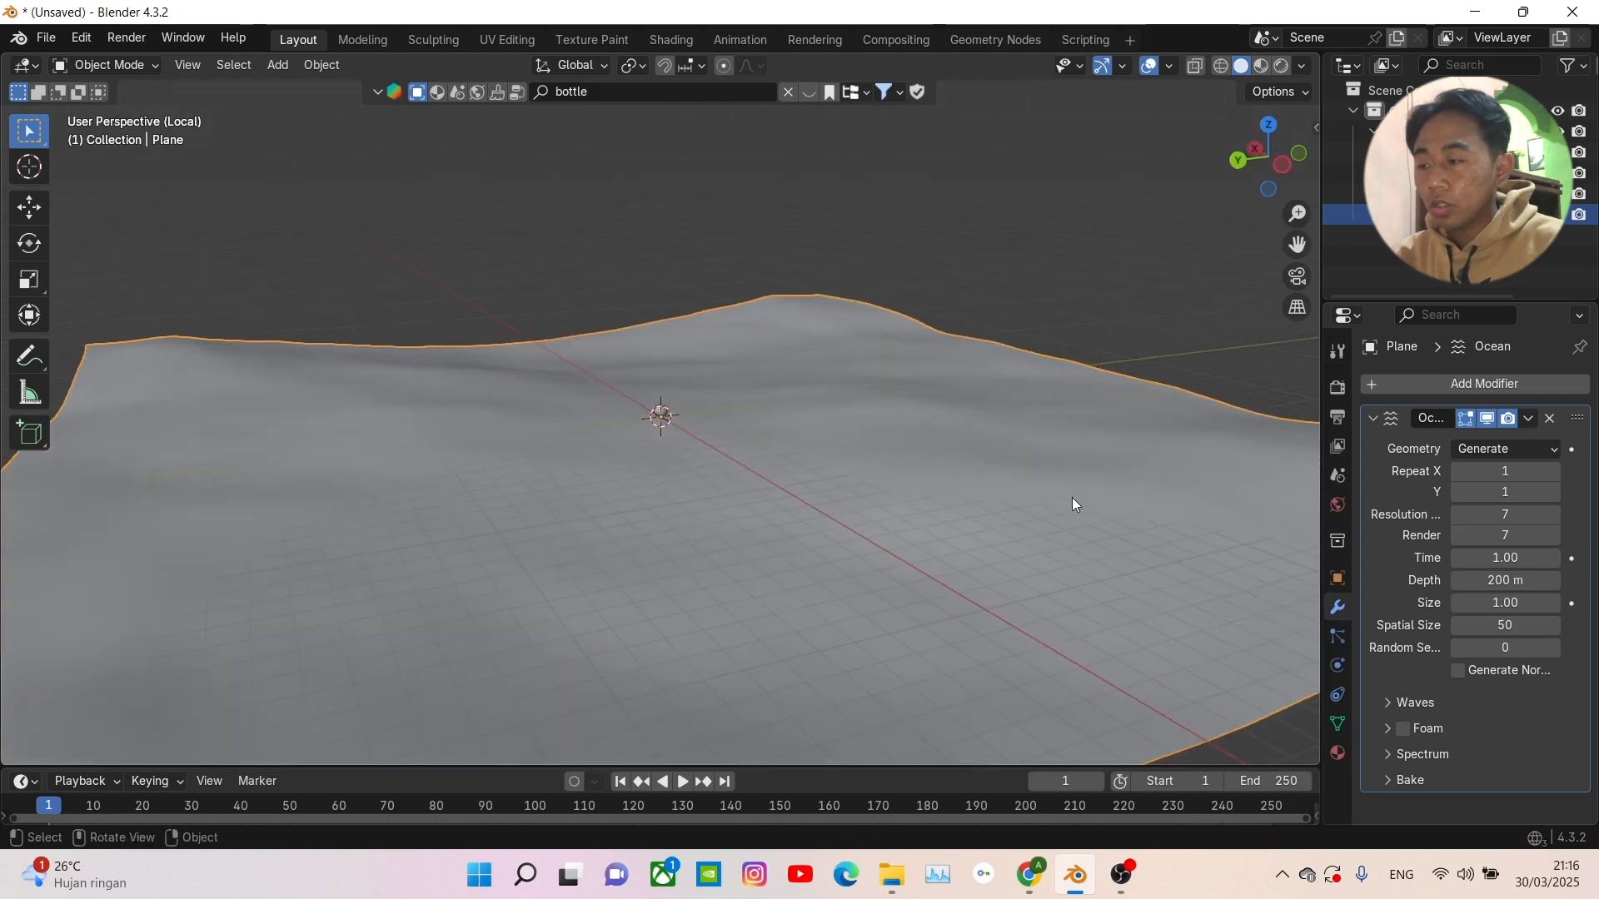
pyautogui.scroll(2, 1057, 502)
pyautogui.scroll(-4, 1053, 504)
pyautogui.scroll(1, 1053, 506)
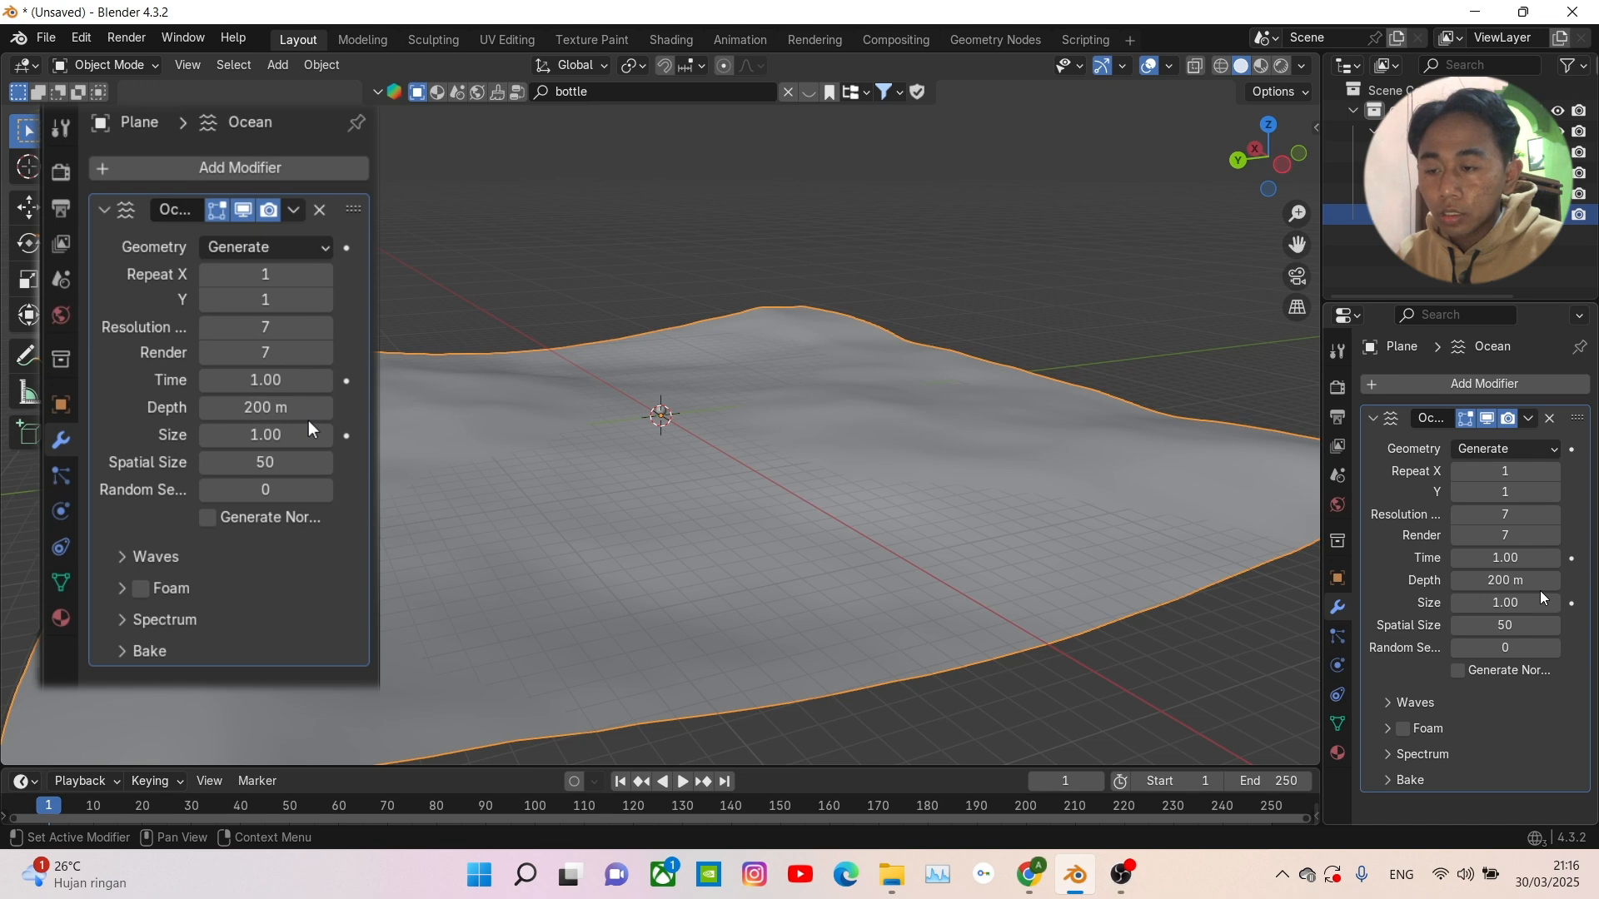
pyautogui.moveTo(1504, 602); pyautogui.dragTo(1454, 602)
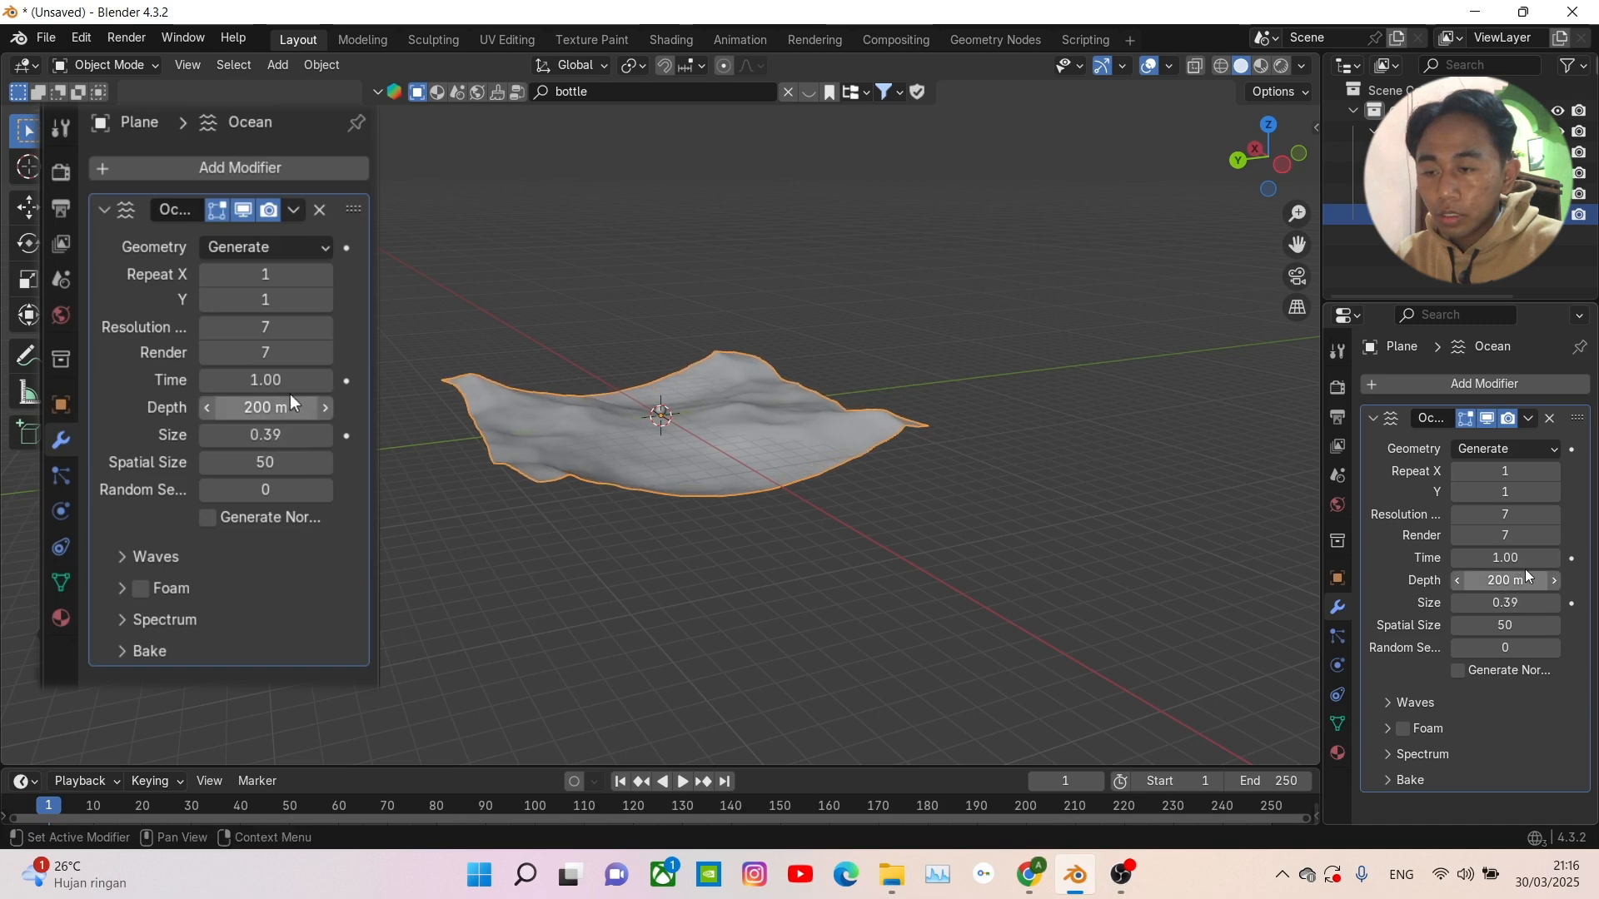
# - Raise the Ocean modifier's viewport resolution to 12
pyautogui.scroll(5, 1051, 508)
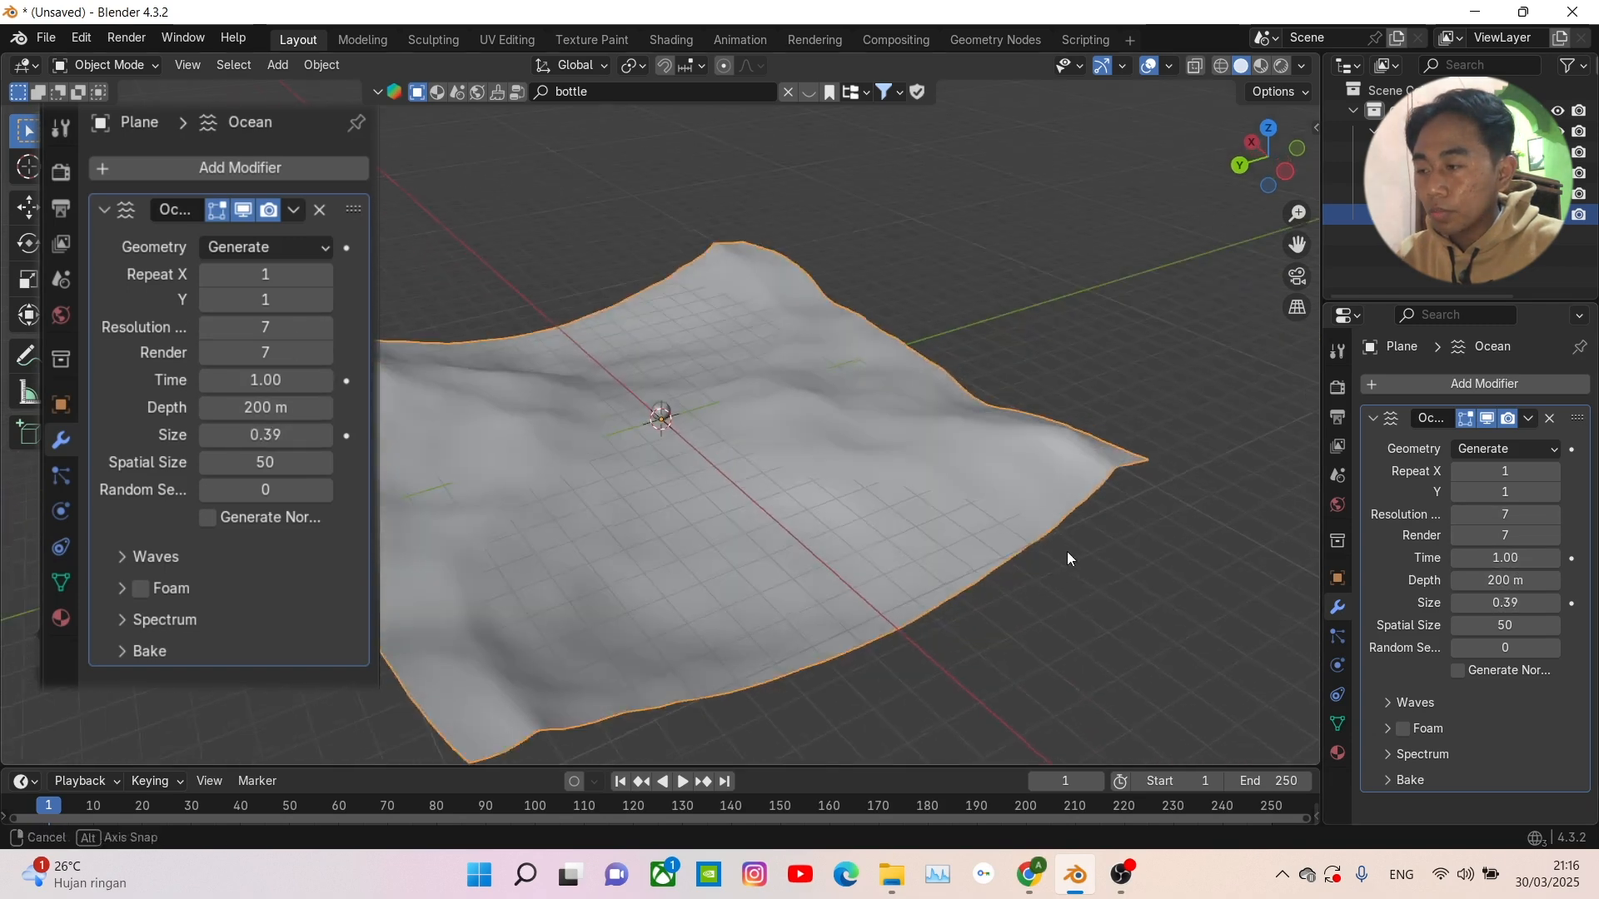
pyautogui.moveTo(1554, 521); pyautogui.dragTo(1554, 521)
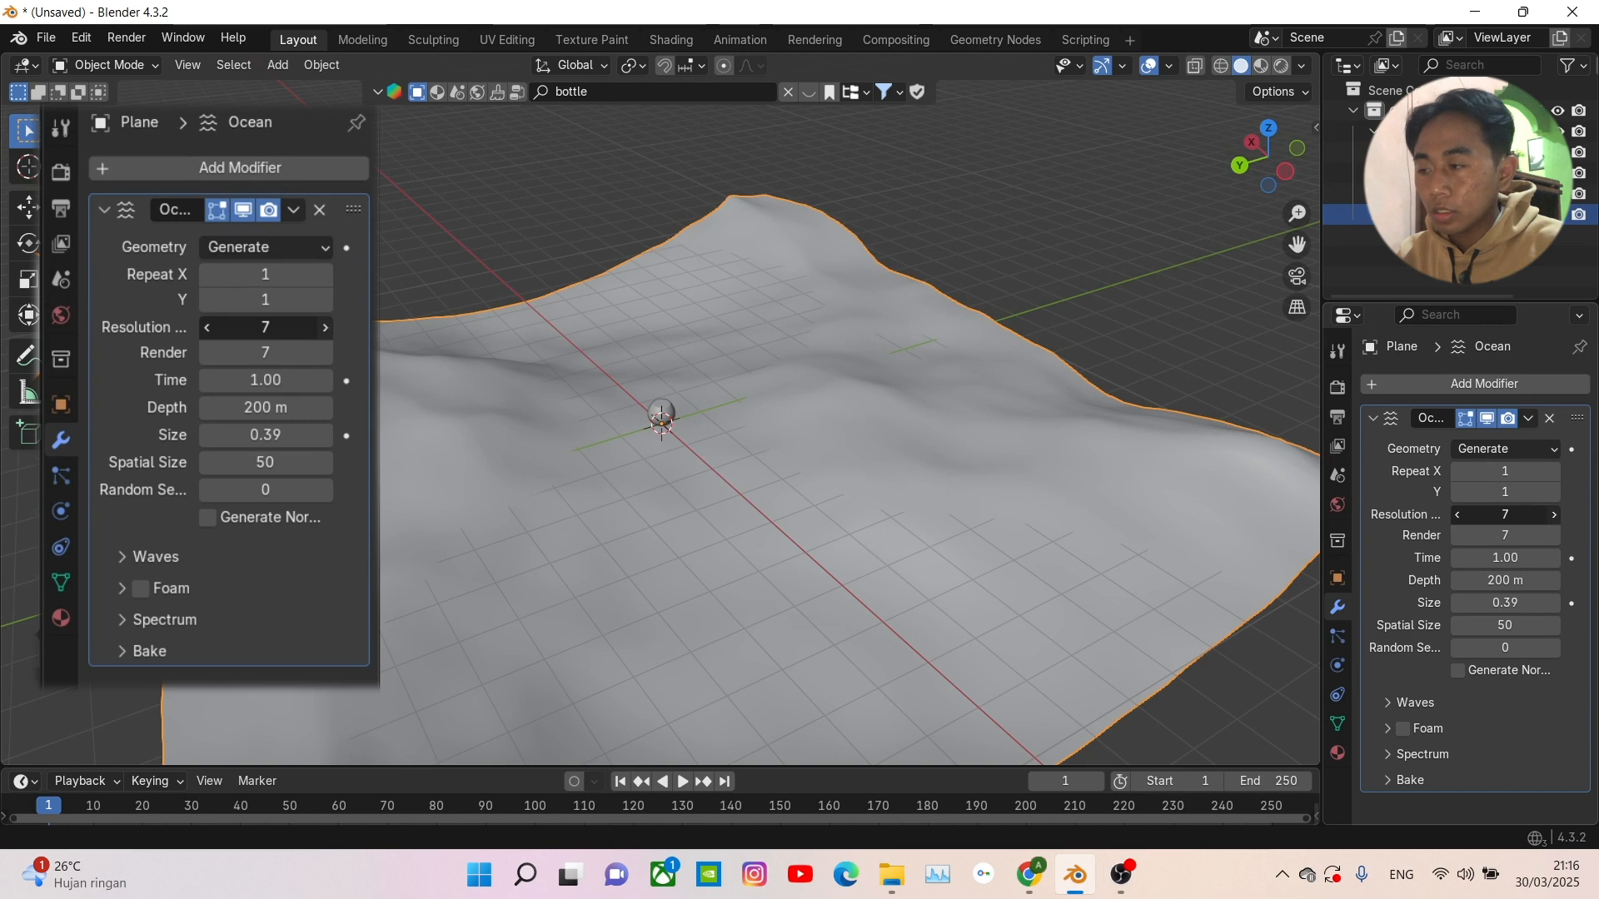
pyautogui.click(1552, 515)
pyautogui.click(1552, 515)
pyautogui.moveTo(1158, 571); pyautogui.dragTo(1089, 531, button='middle')
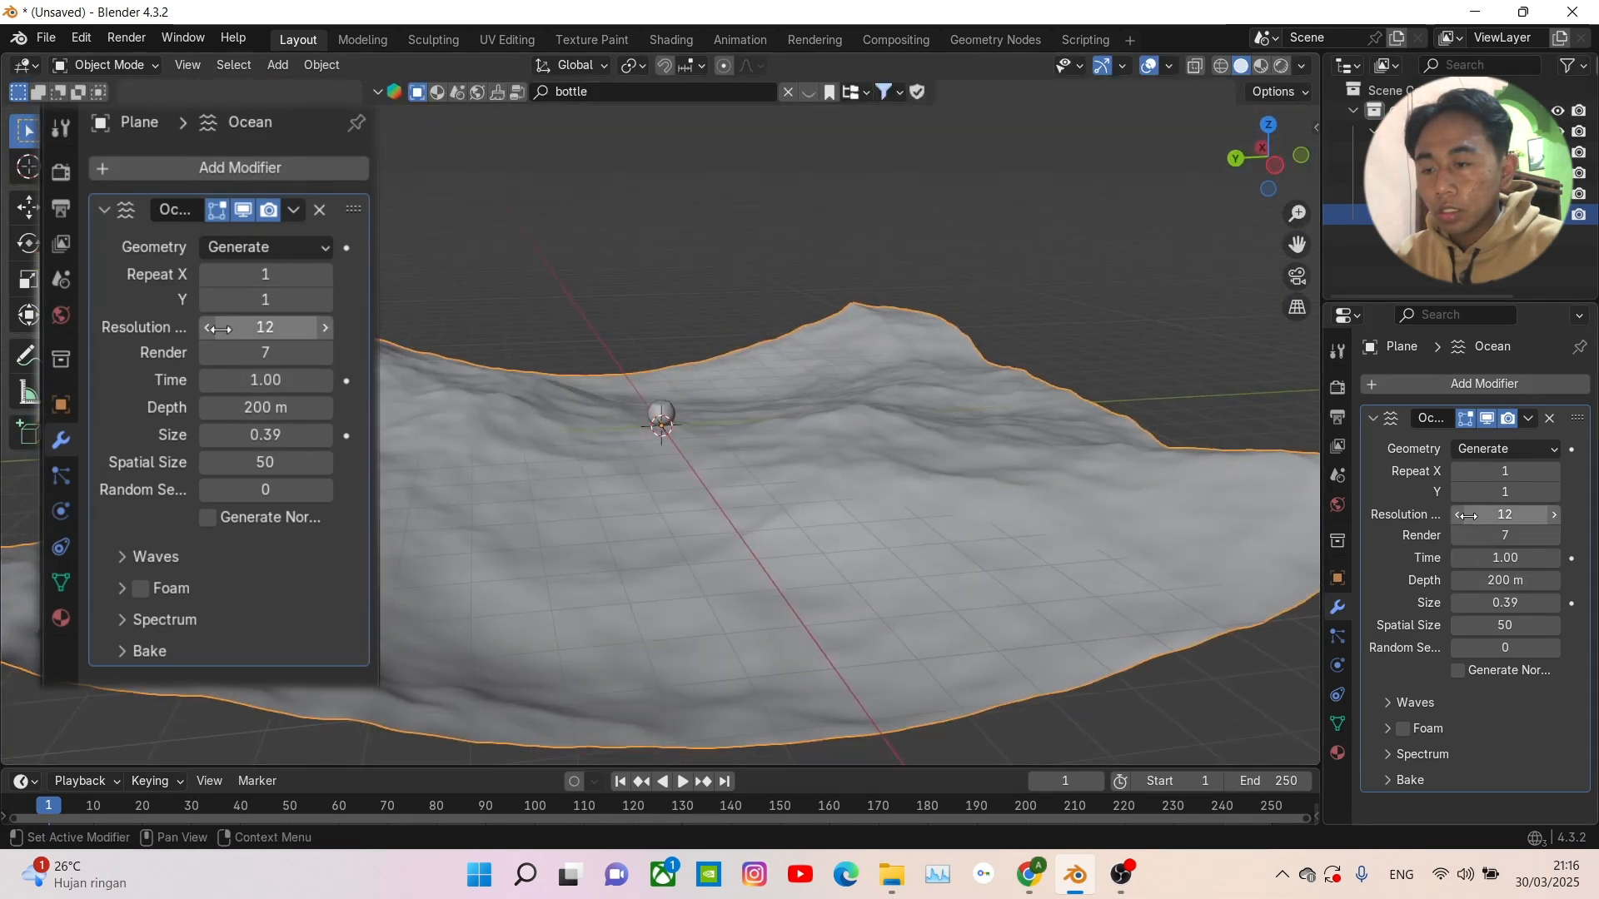
# - Lower the Ocean modifier's viewport resolution to 11 and scale the plane down around the inner body
pyautogui.click(1461, 514)
pyautogui.moveTo(1251, 552)
pyautogui.mouseDown(button='middle')
pyautogui.moveTo(1286, 560)
pyautogui.moveTo(1238, 578)
pyautogui.mouseUp(button='middle')
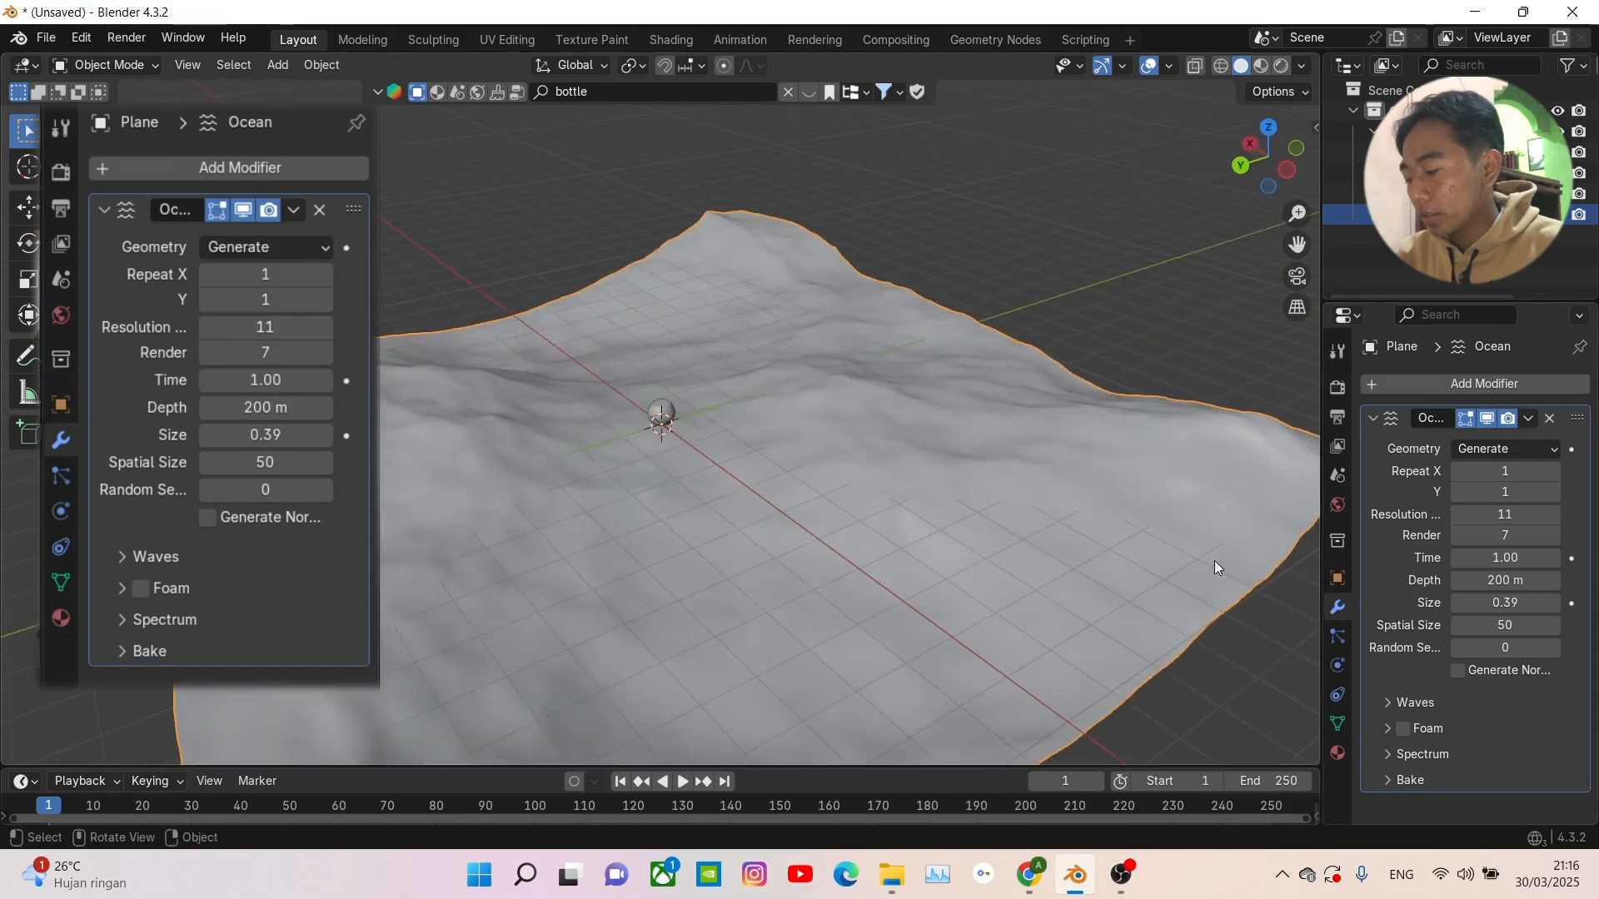
pyautogui.press('s')
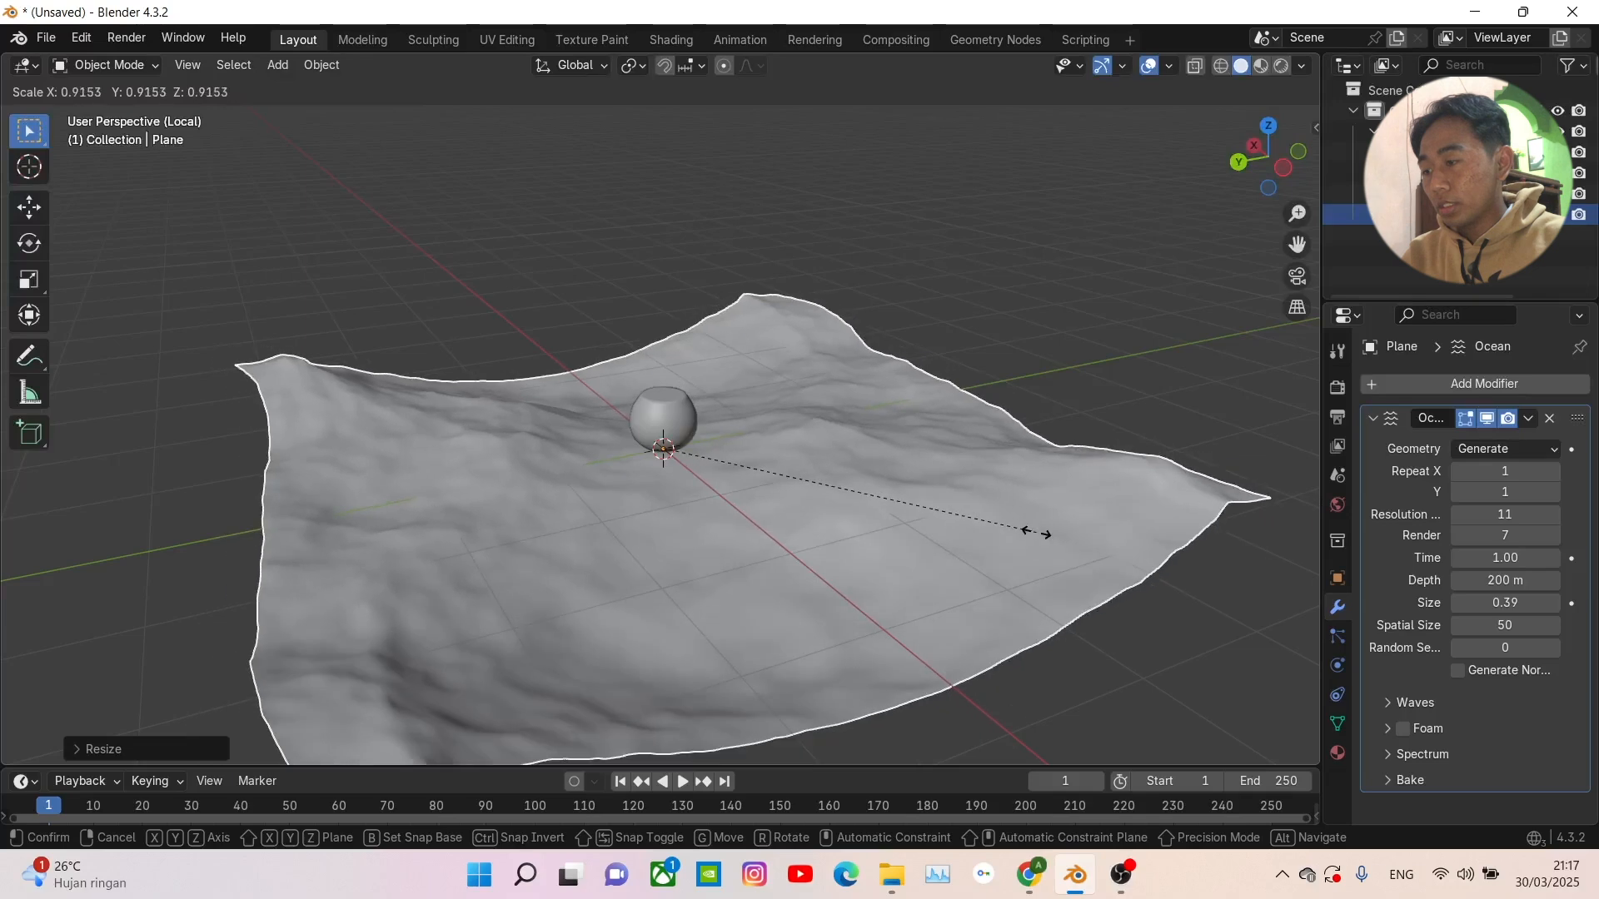
pyautogui.click(932, 536)
pyautogui.scroll(2, 784, 558)
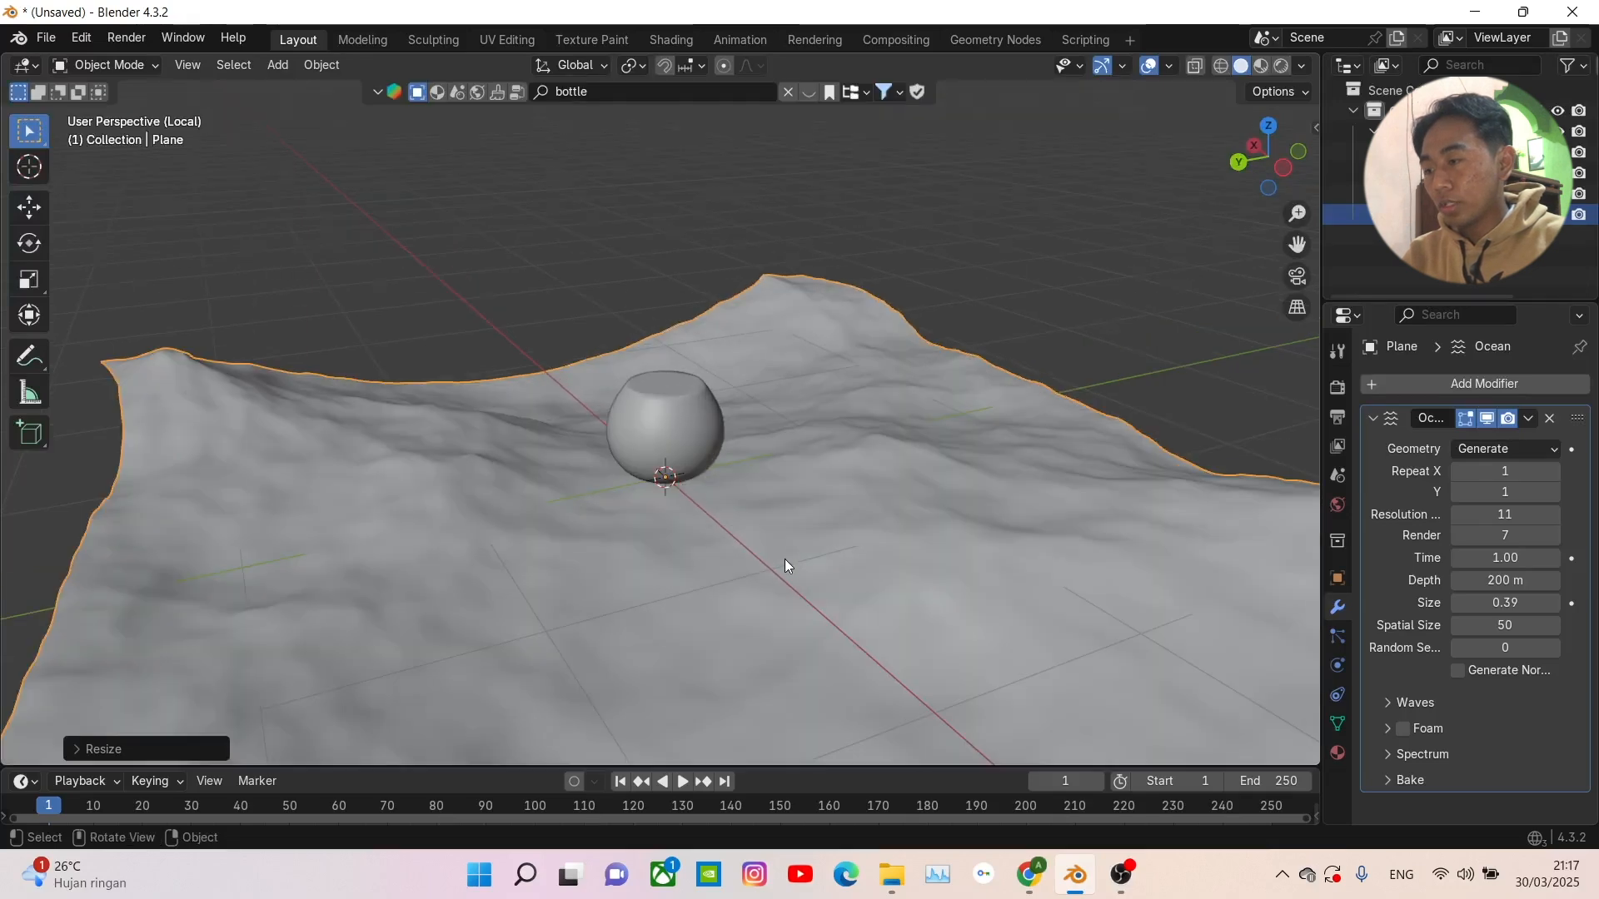
# - Raise the plane along Z so its waves cross the upper part of the inner body
pyautogui.moveTo(784, 557); pyautogui.dragTo(745, 525, button='middle')
pyautogui.press('g')
pyautogui.press('z')
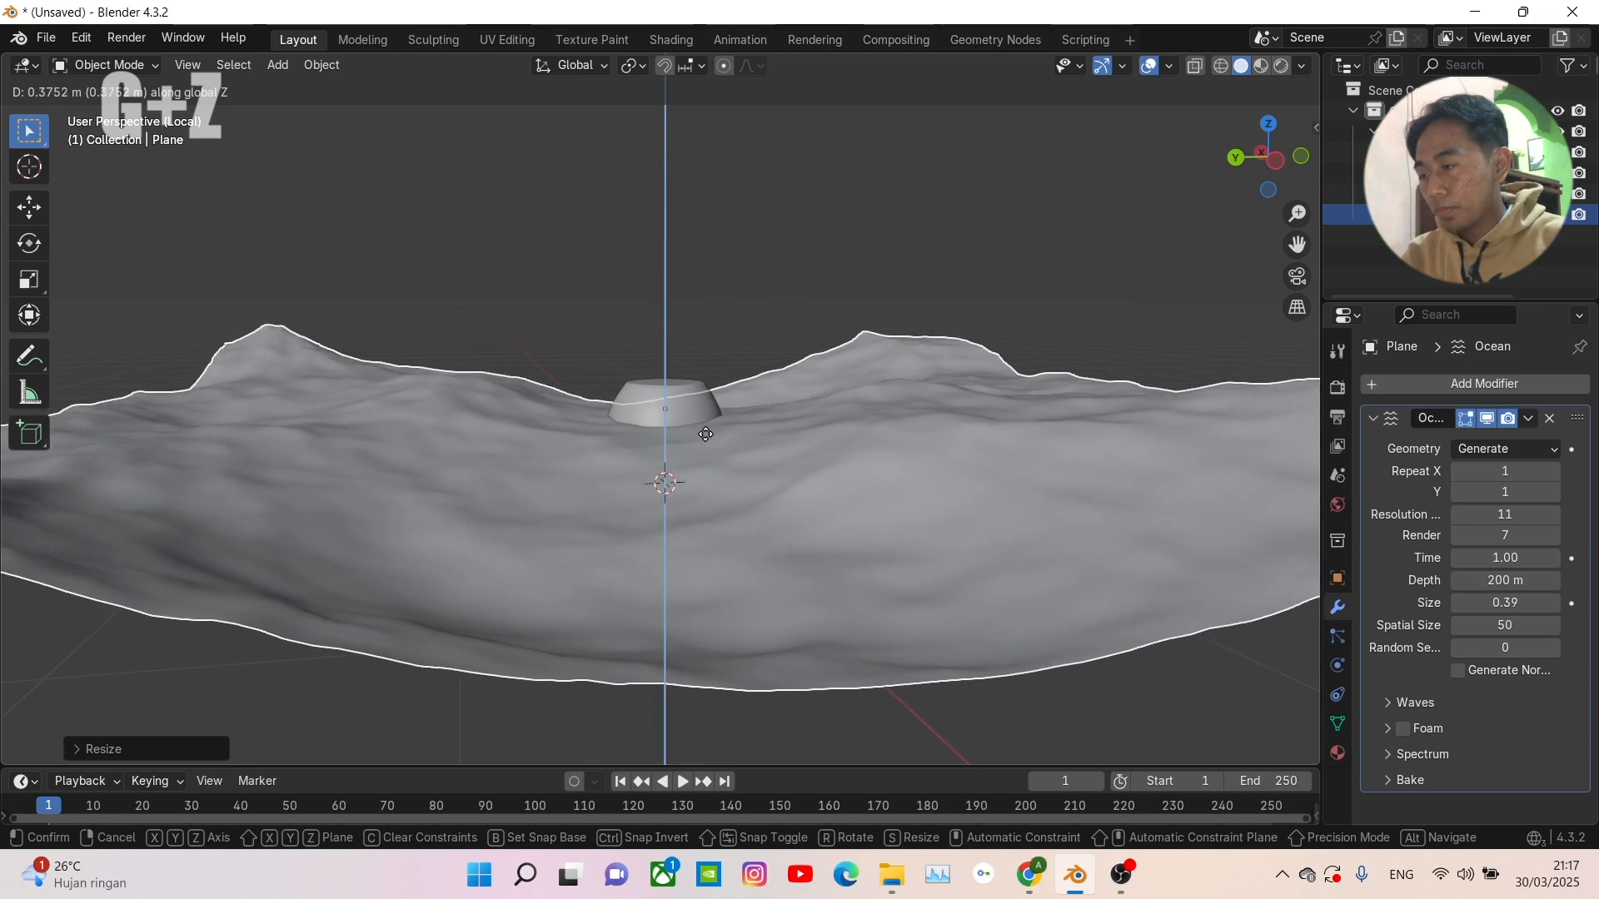
pyautogui.click(709, 460)
pyautogui.moveTo(707, 459); pyautogui.dragTo(831, 461, button='middle')
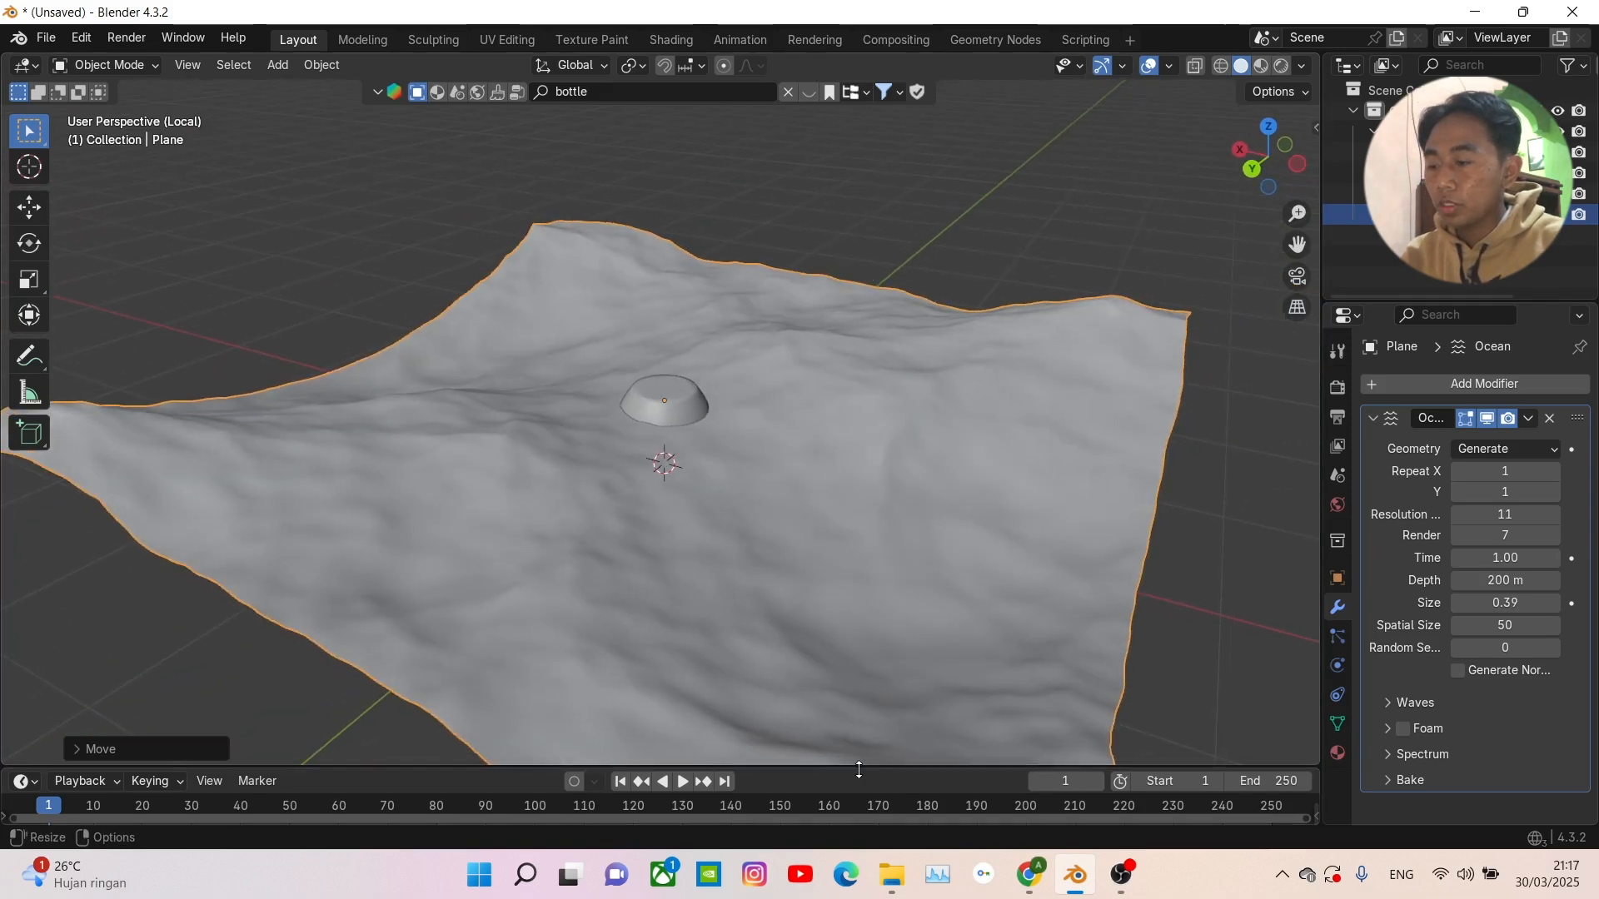
# - Enlarge the timeline and keyframe the Ocean modifier's Time at 1.00 on frame 1 and 10 on frame 250
pyautogui.moveTo(859, 770); pyautogui.dragTo(857, 643)
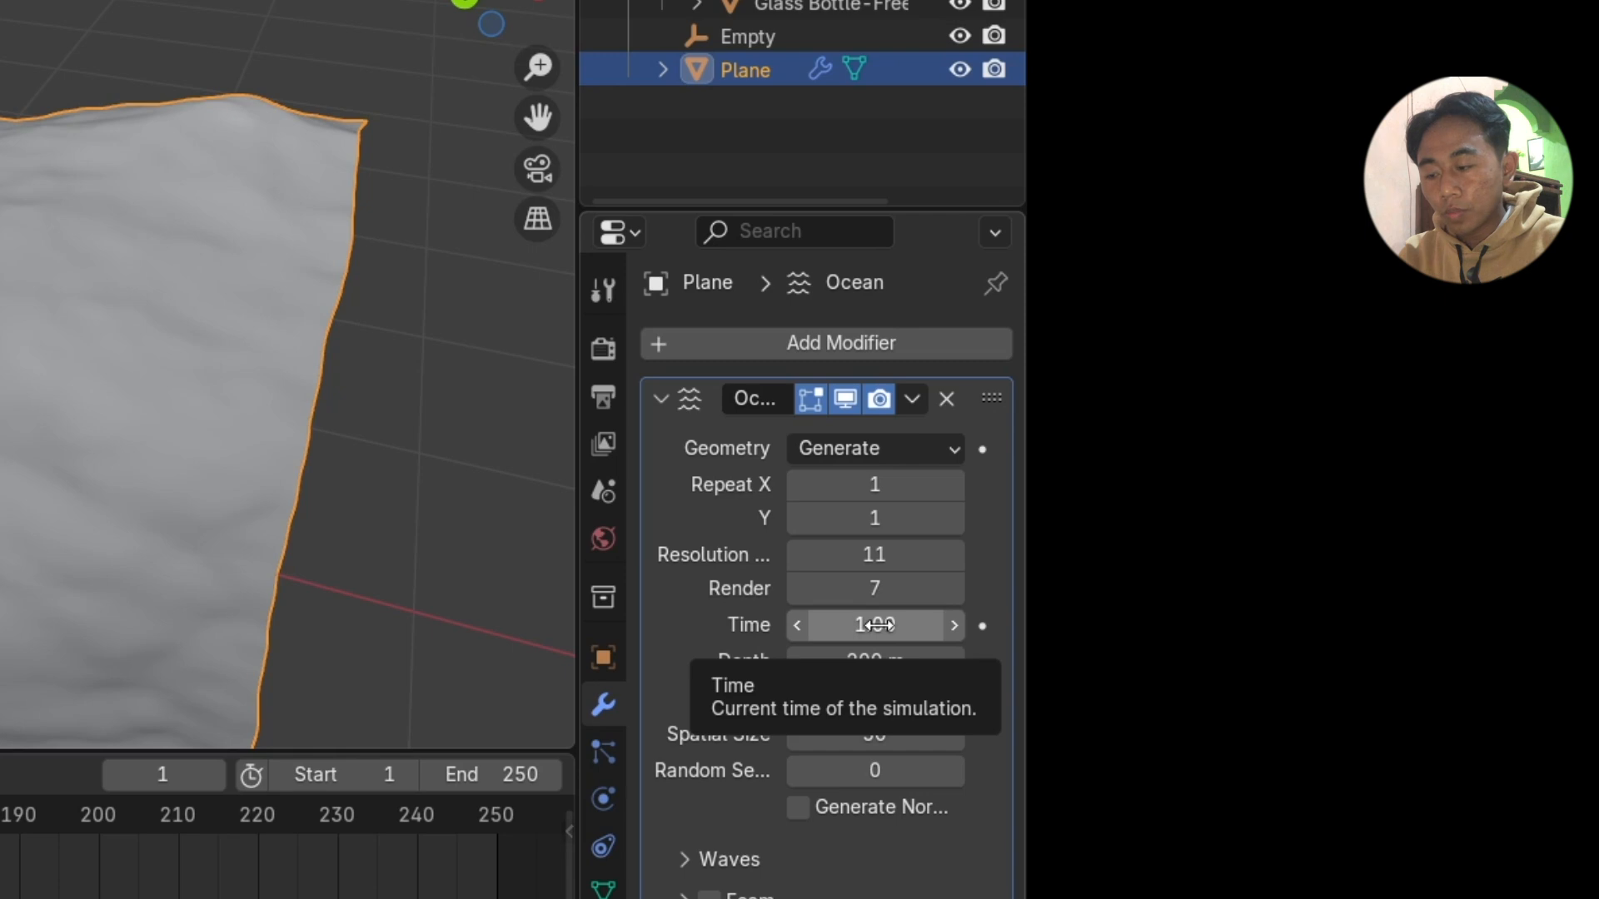
pyautogui.press('i')
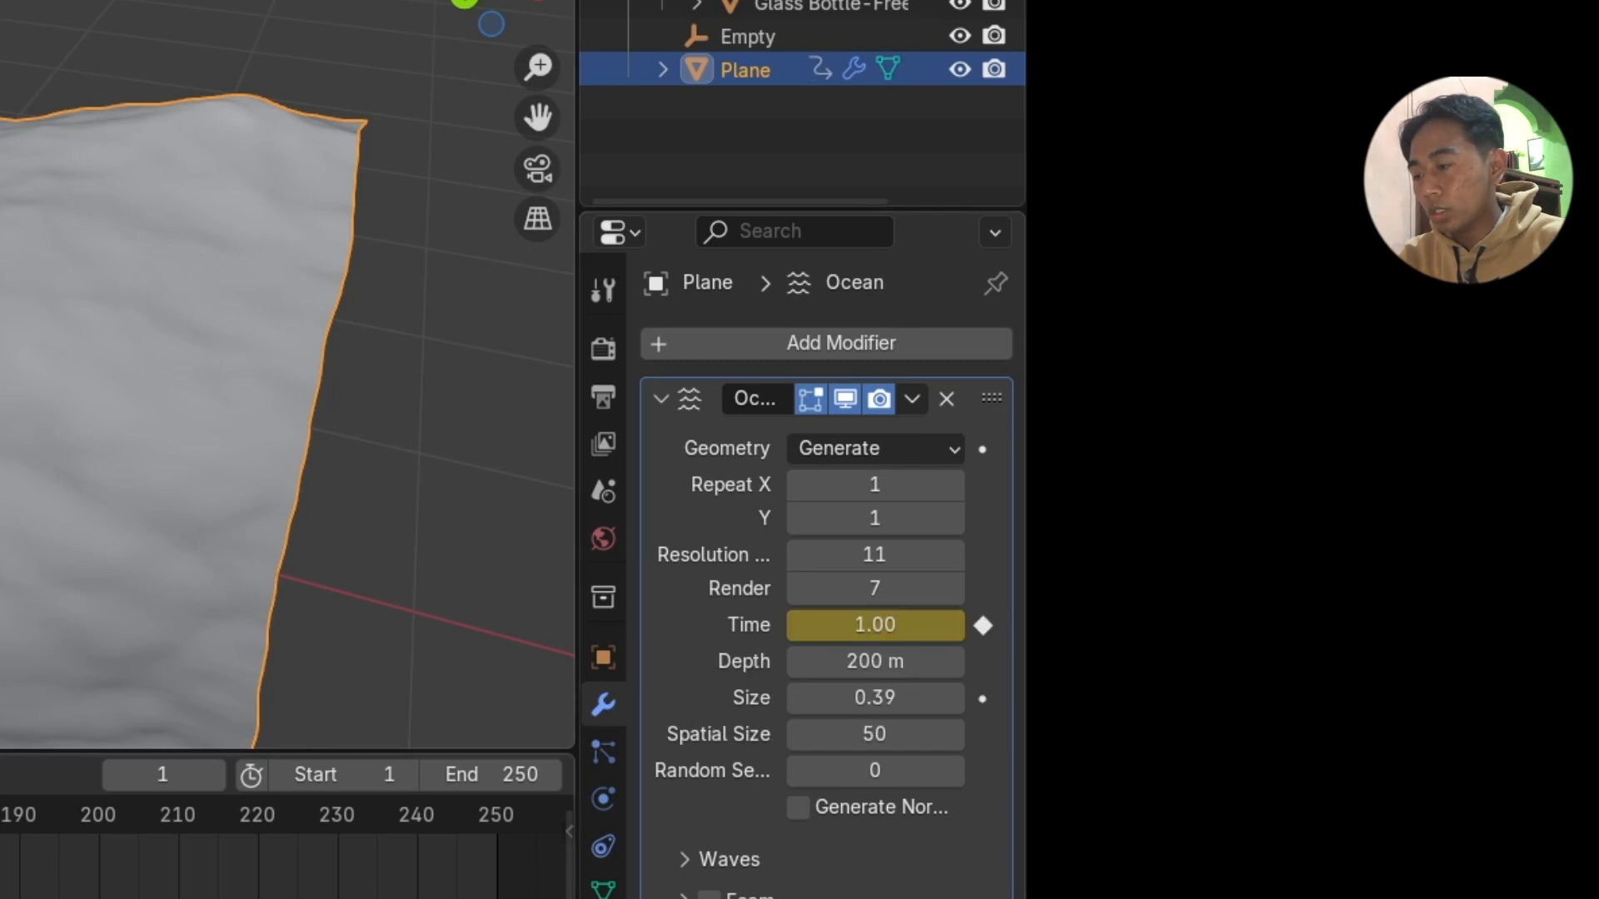
pyautogui.hotkey('shift', 'Right')
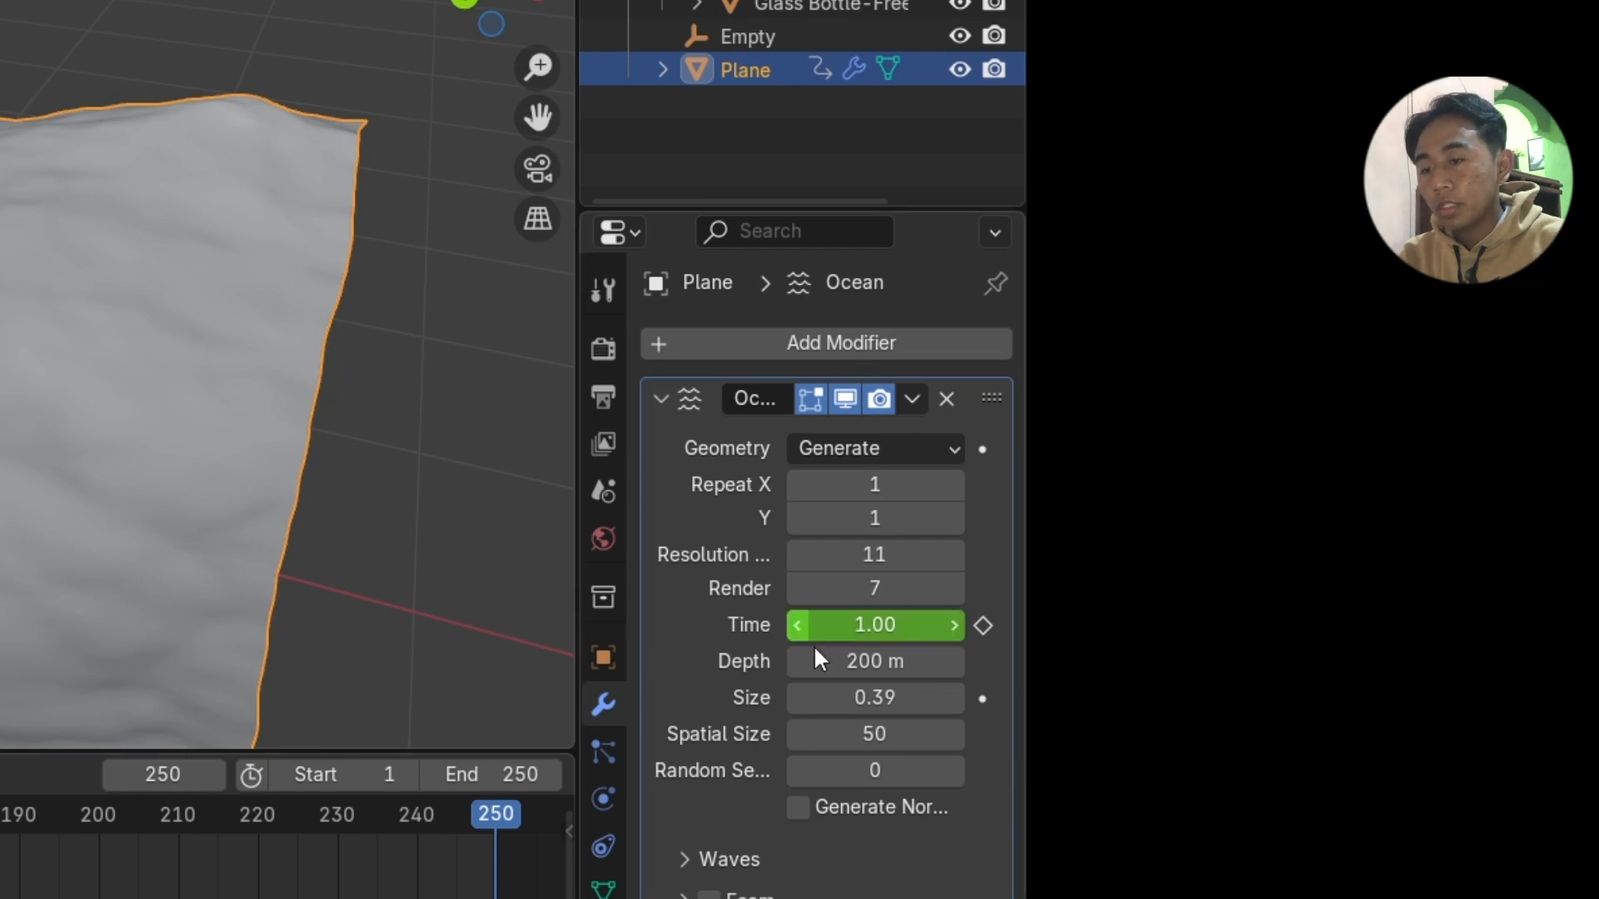
pyautogui.click(903, 626)
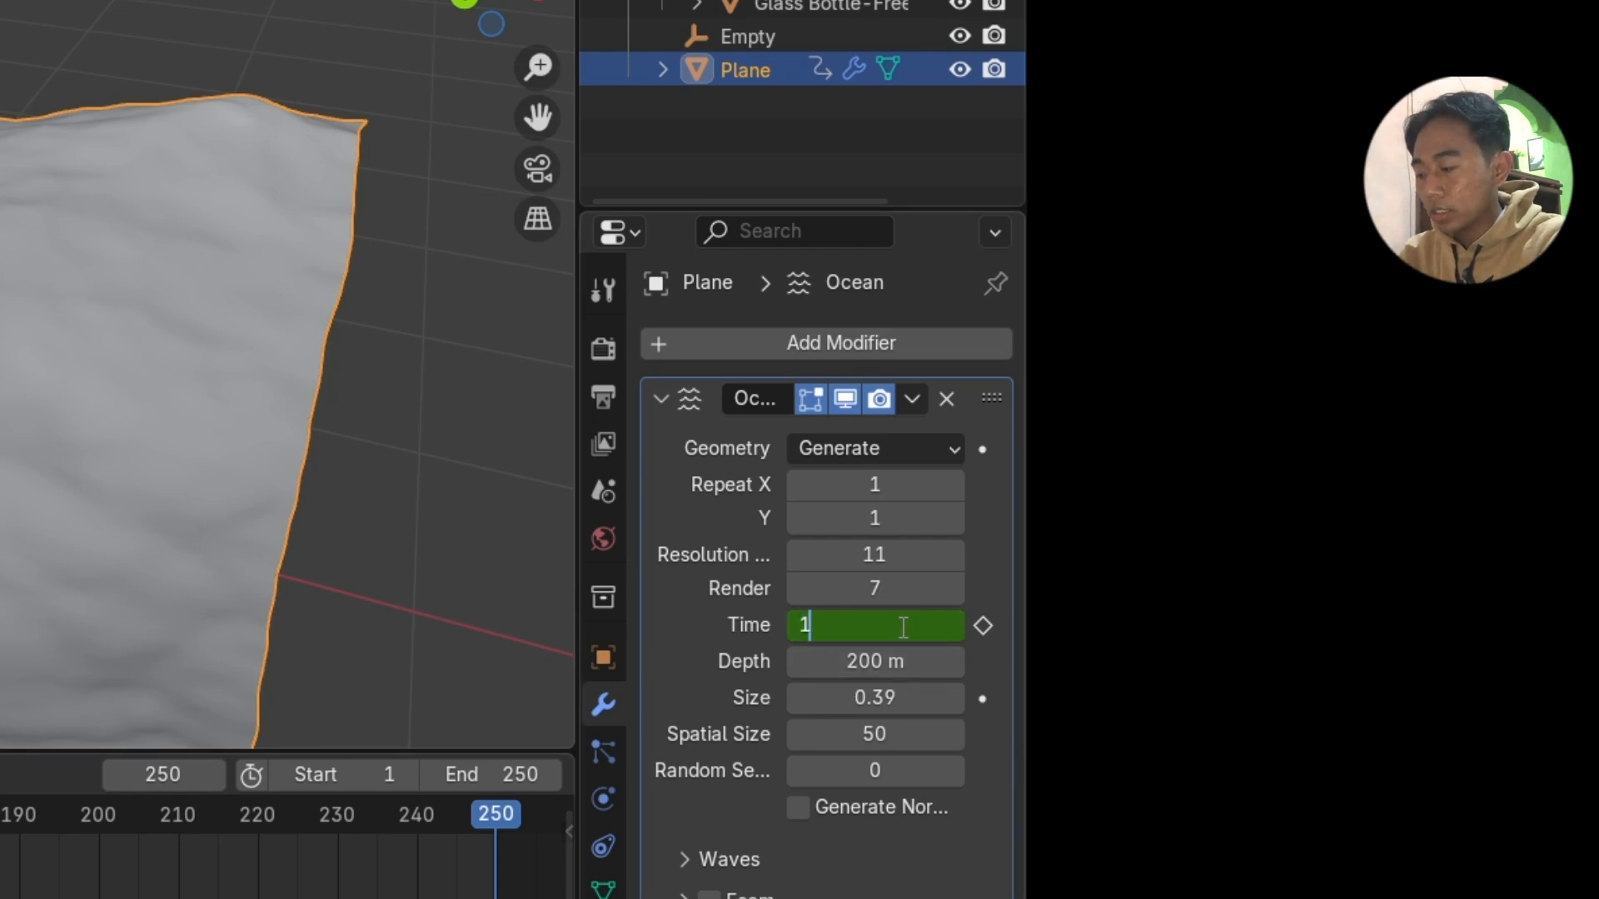
pyautogui.write('10')
pyautogui.press('Return')
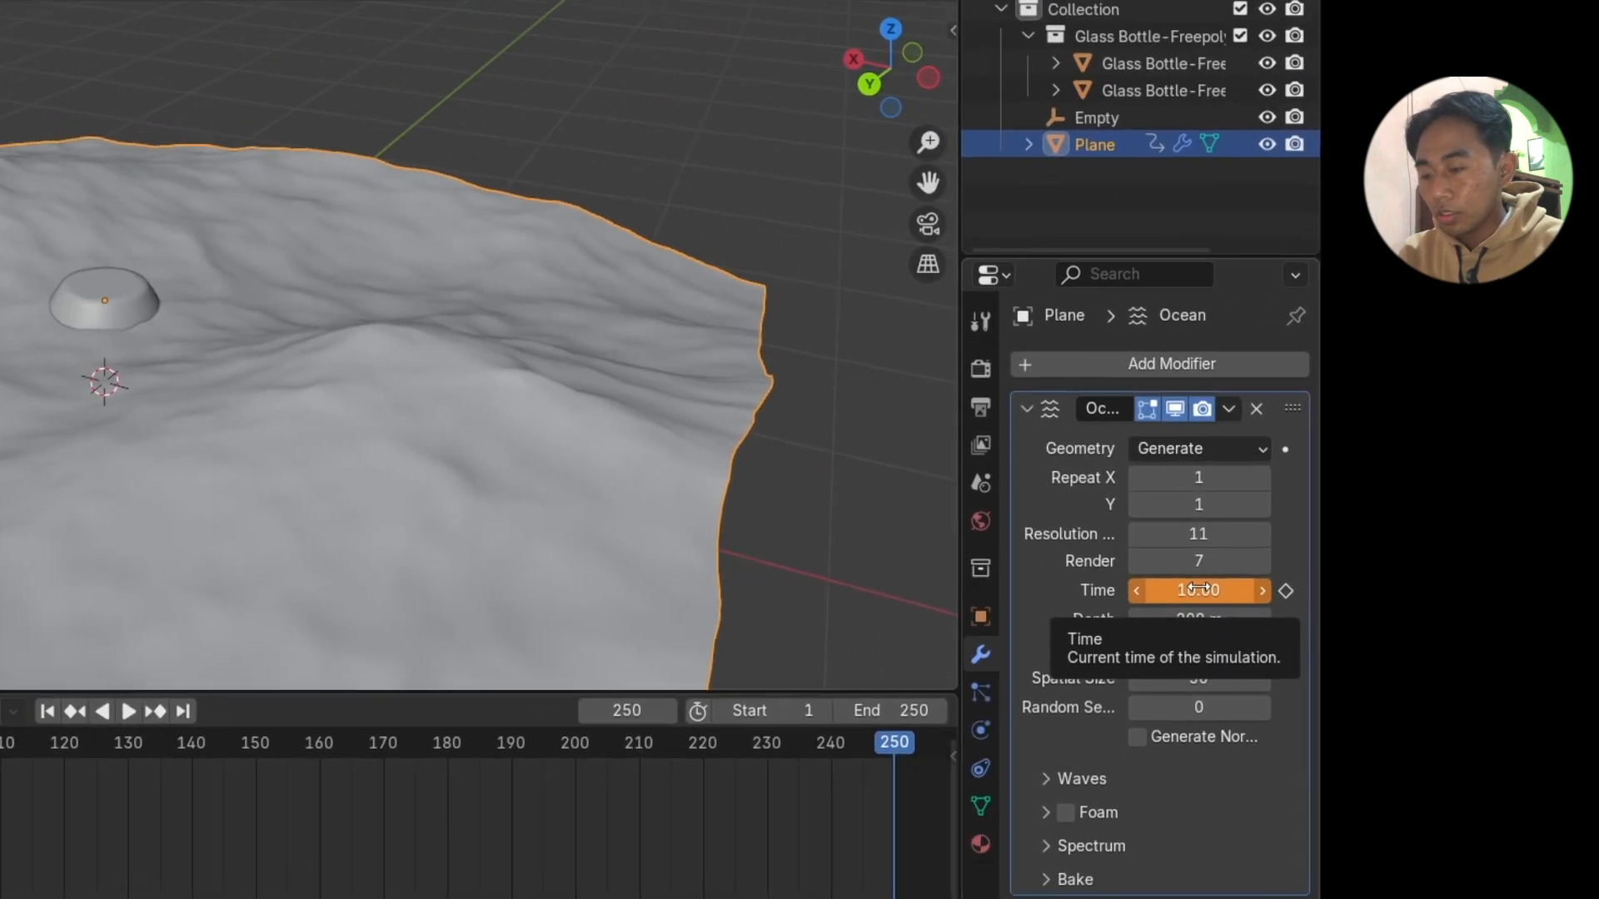
pyautogui.press('i')
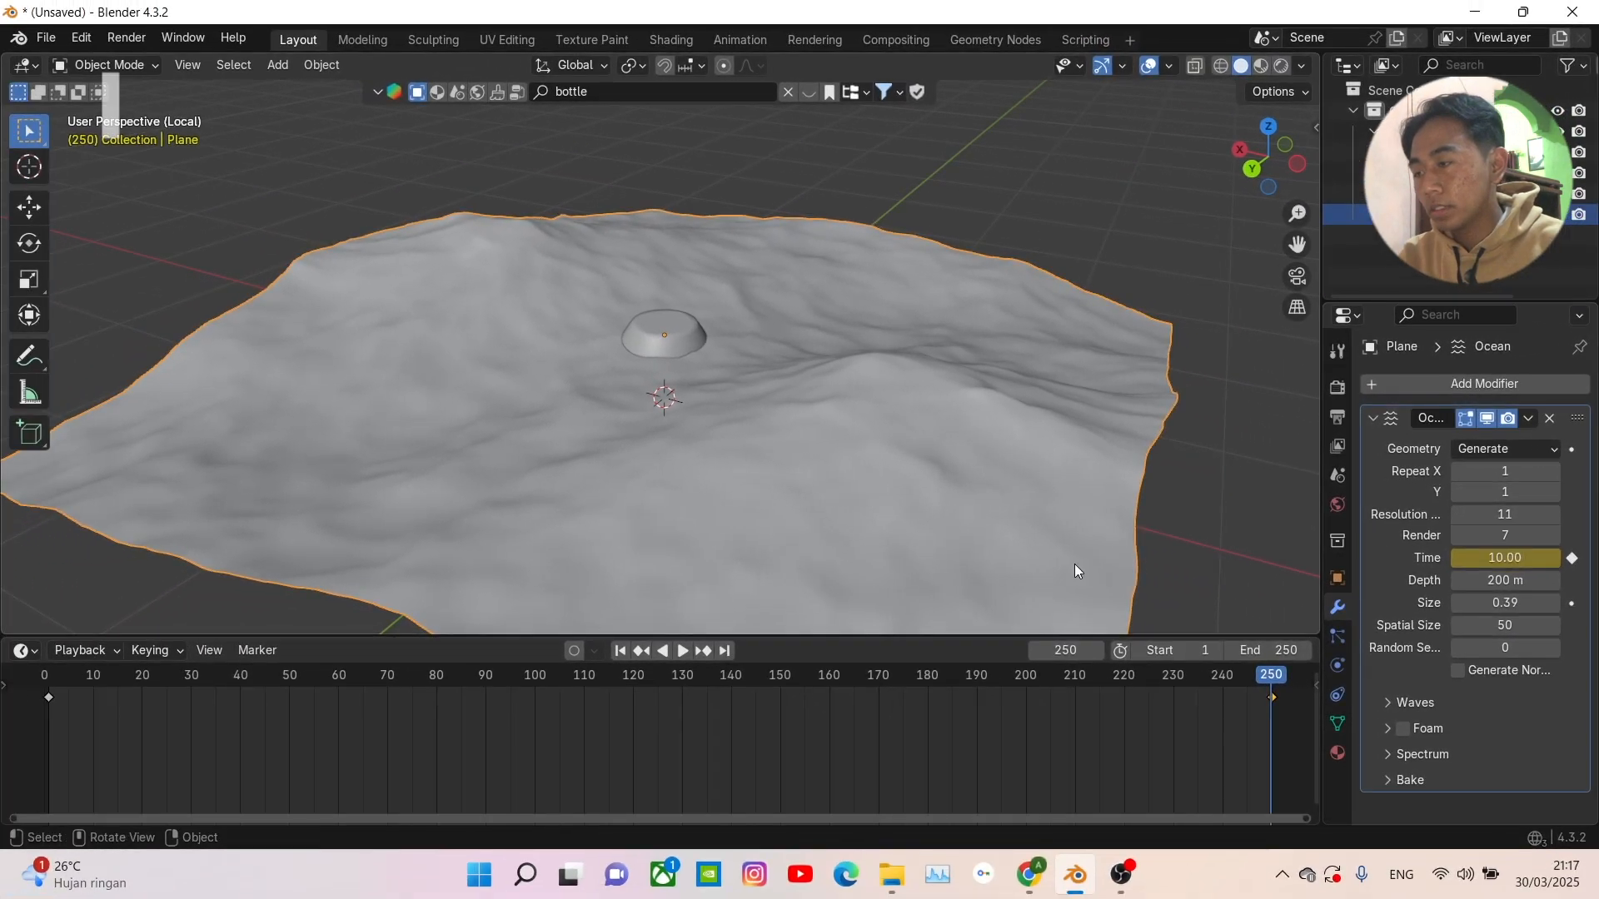
# - Play the wave animation from the first frame and scrub through it to examine the motion
pyautogui.click(620, 650)
pyautogui.press('space')
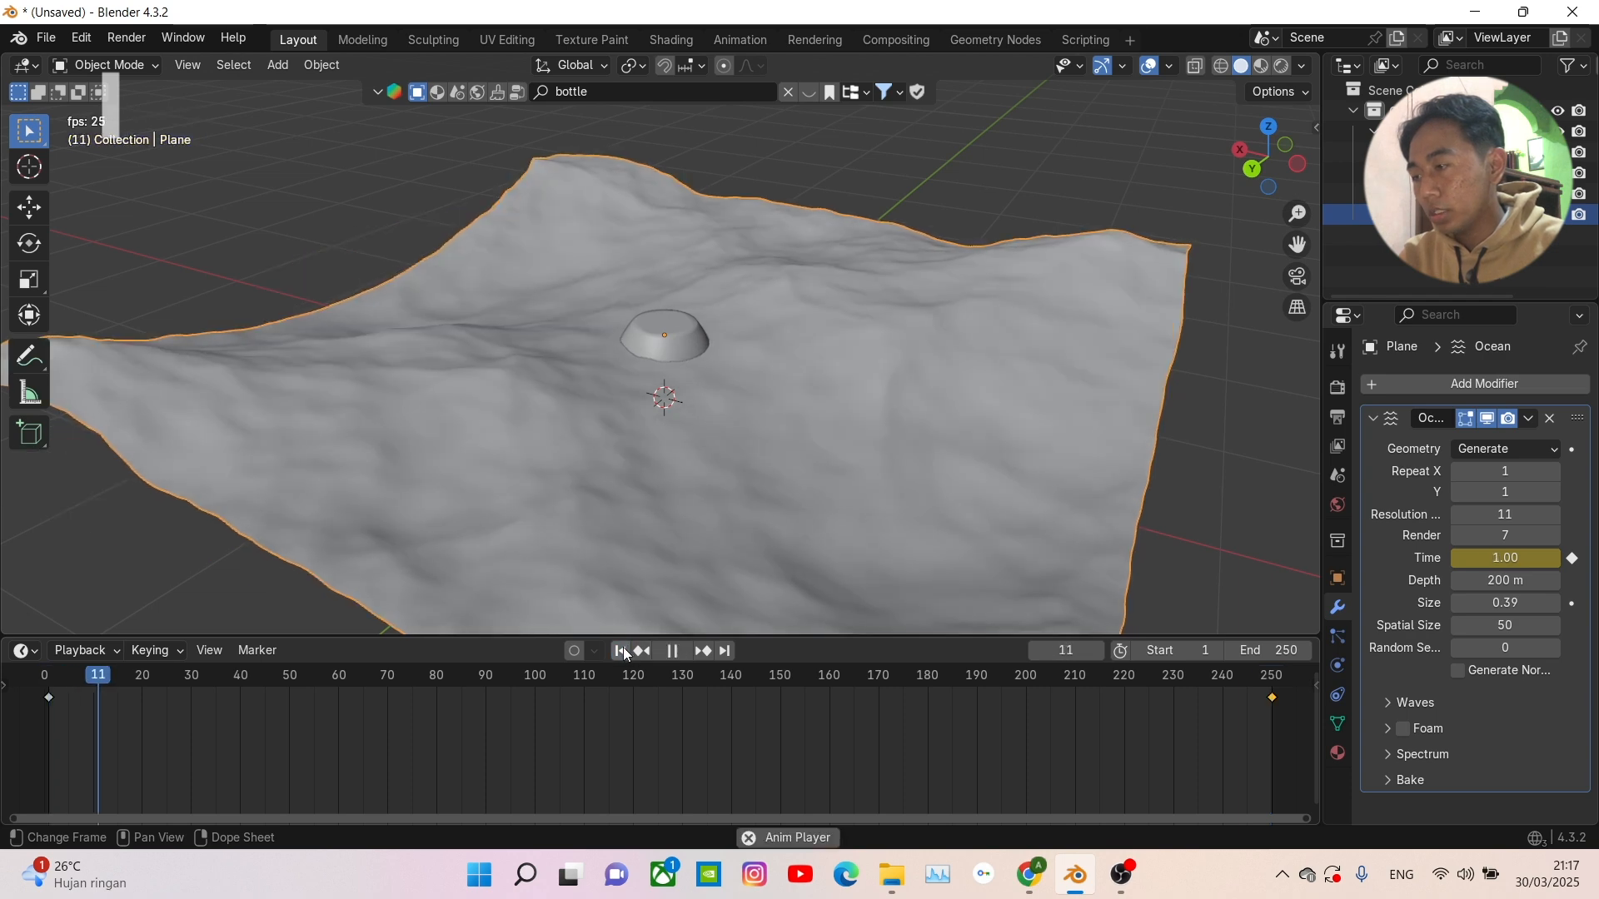
pyautogui.moveTo(674, 633); pyautogui.dragTo(970, 482, button='middle')
pyautogui.press('space')
pyautogui.moveTo(739, 517); pyautogui.dragTo(806, 552, button='middle')
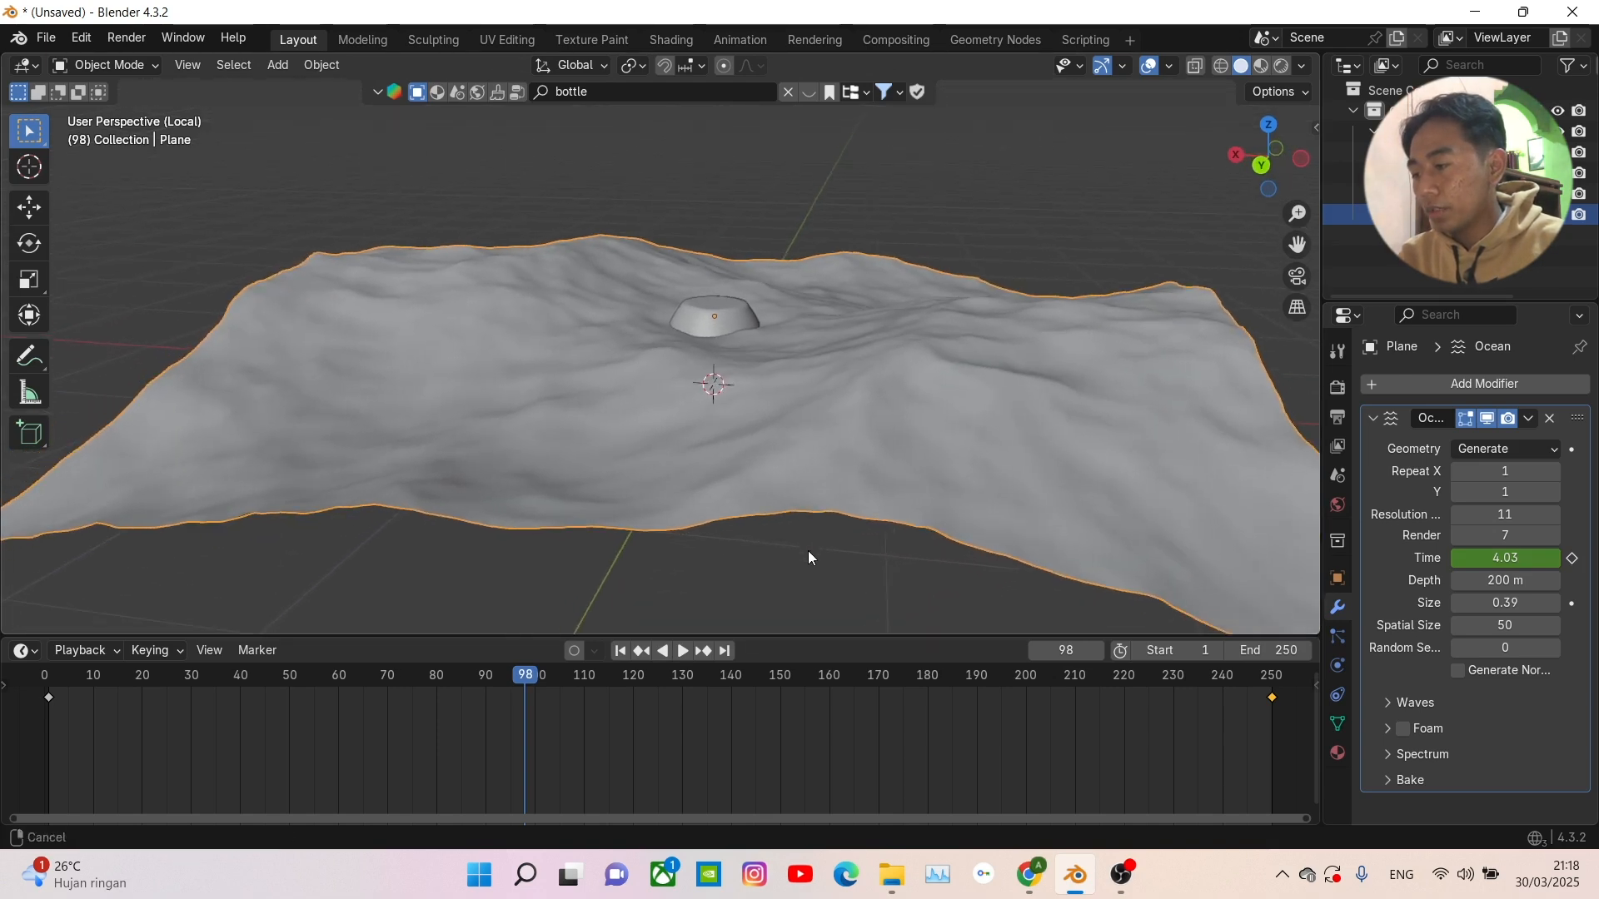
pyautogui.moveTo(524, 681); pyautogui.dragTo(432, 708)
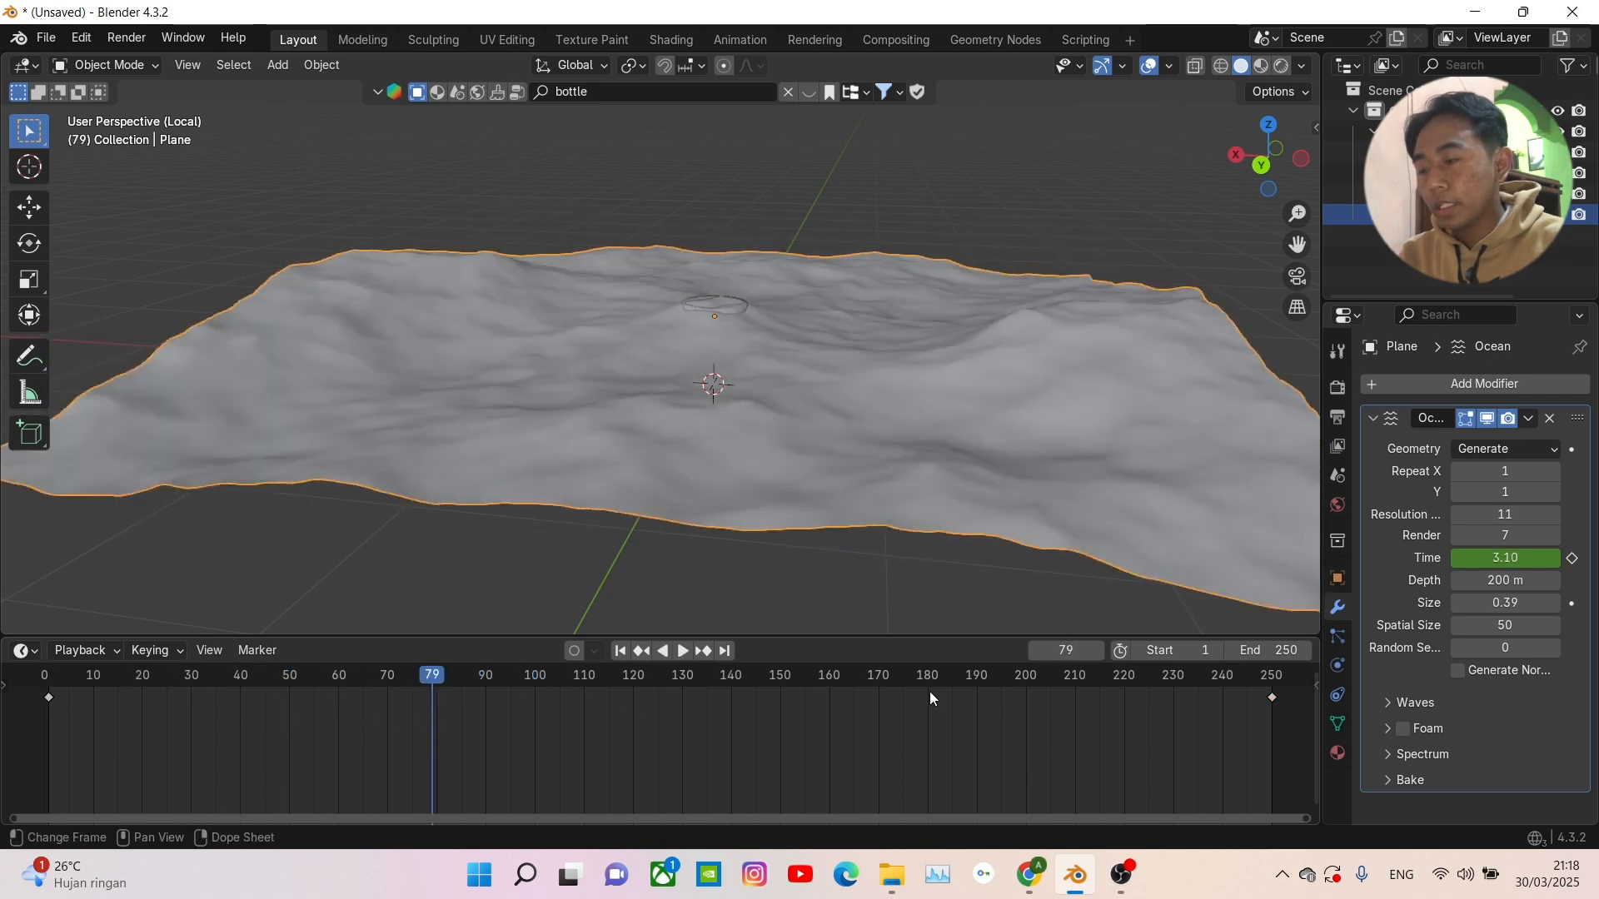
# - Set both Ocean Time keyframes to Linear interpolation and play back the waves
pyautogui.press('a')
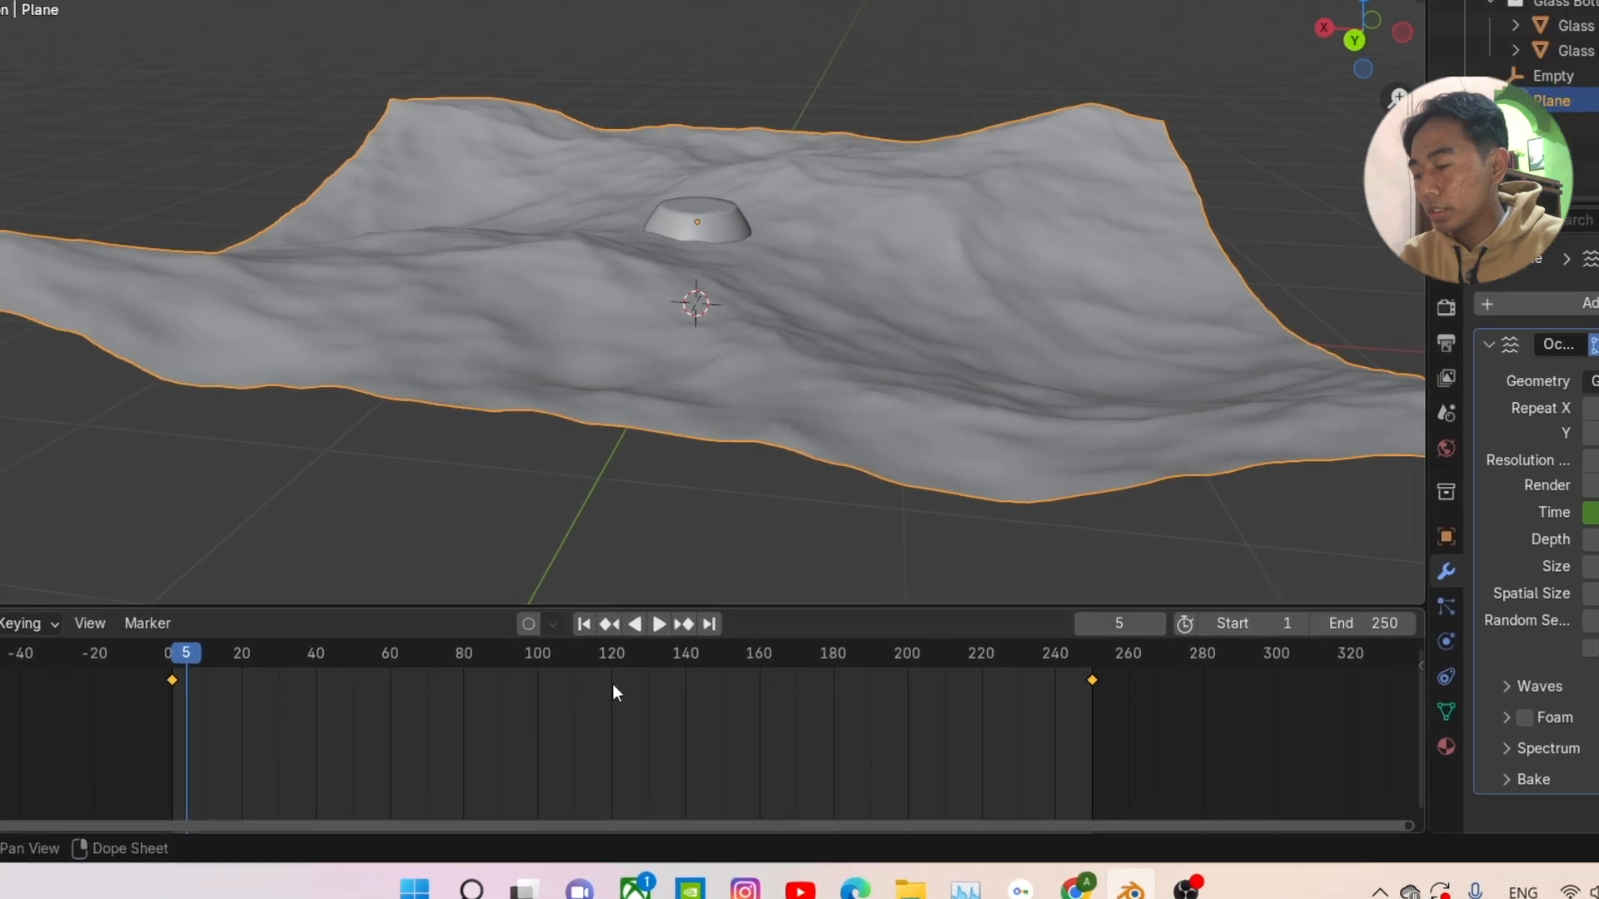
pyautogui.rightClick(644, 705)
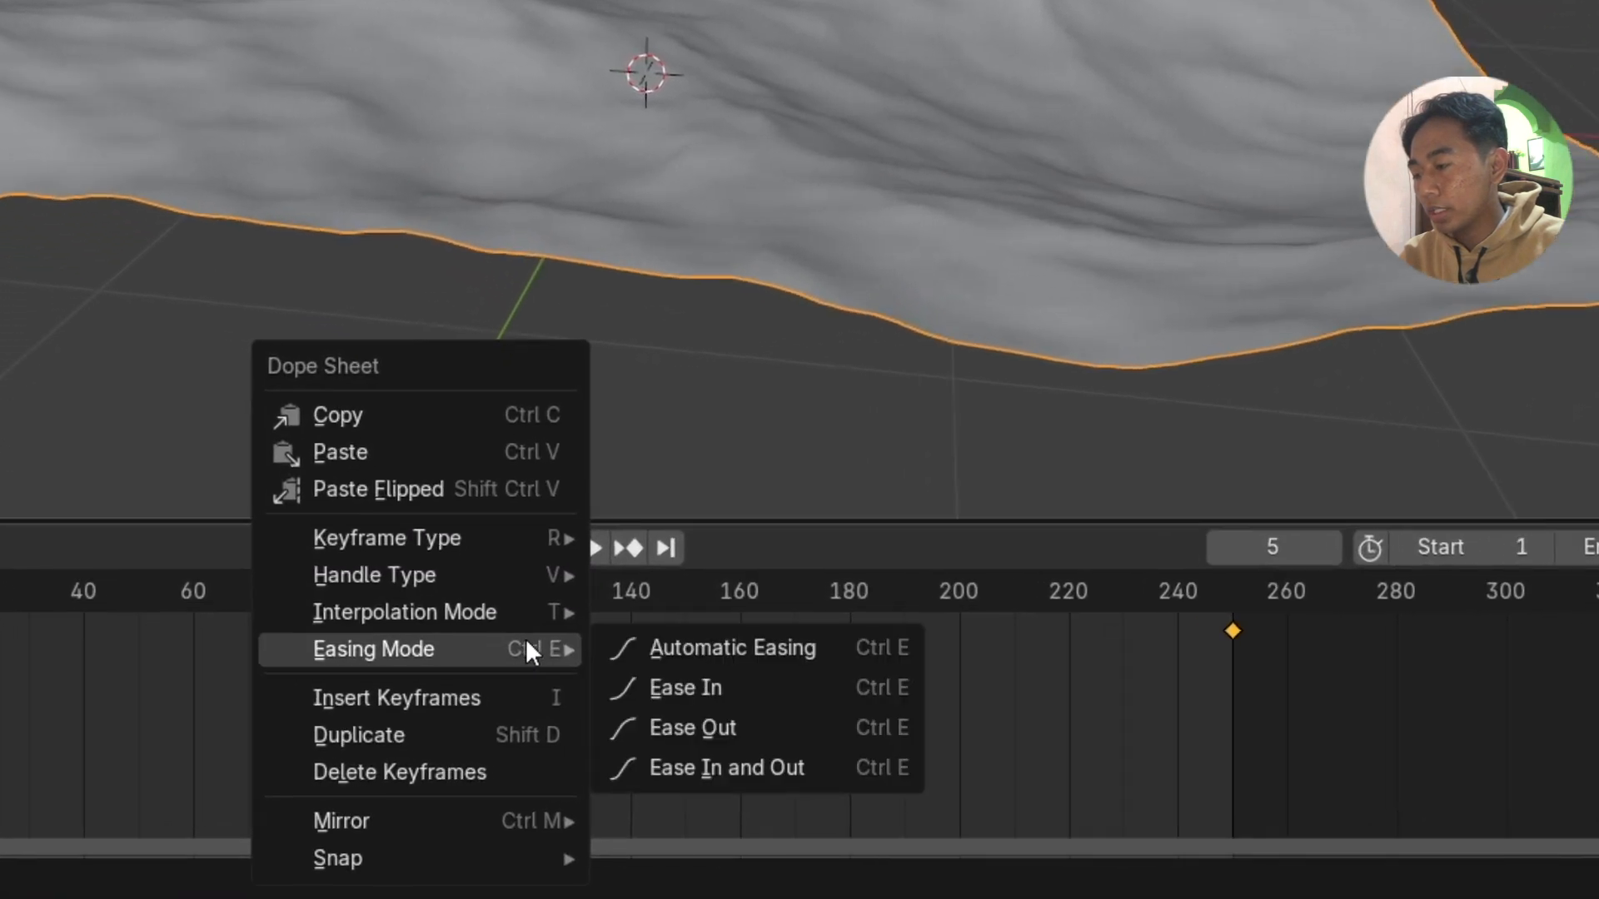
pyautogui.moveTo(396, 616)
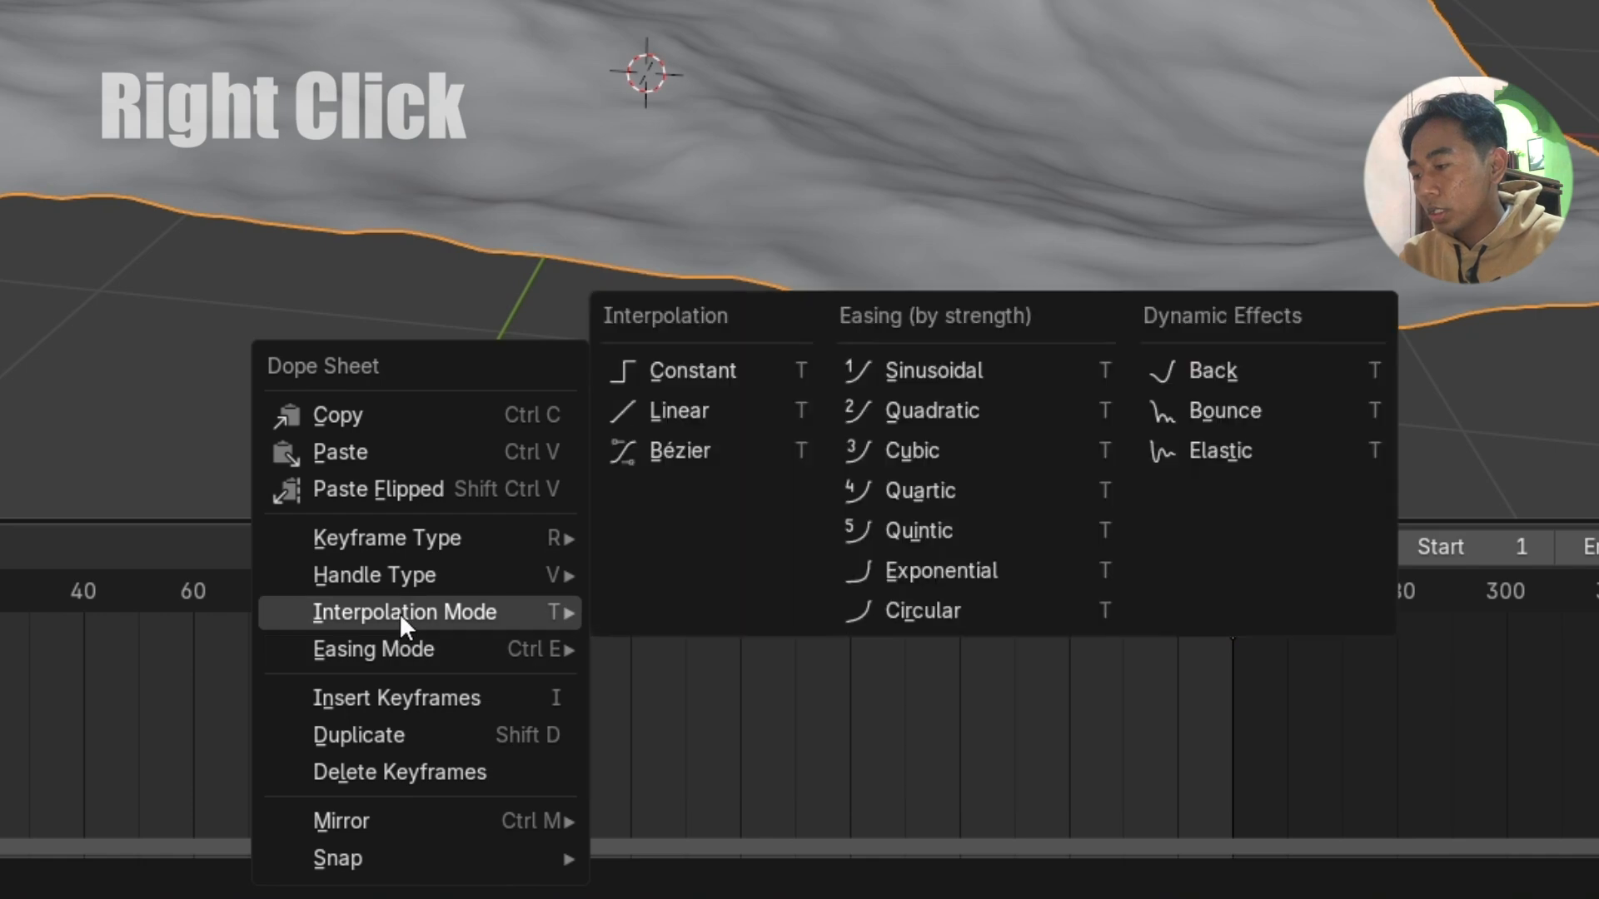
pyautogui.click(678, 410)
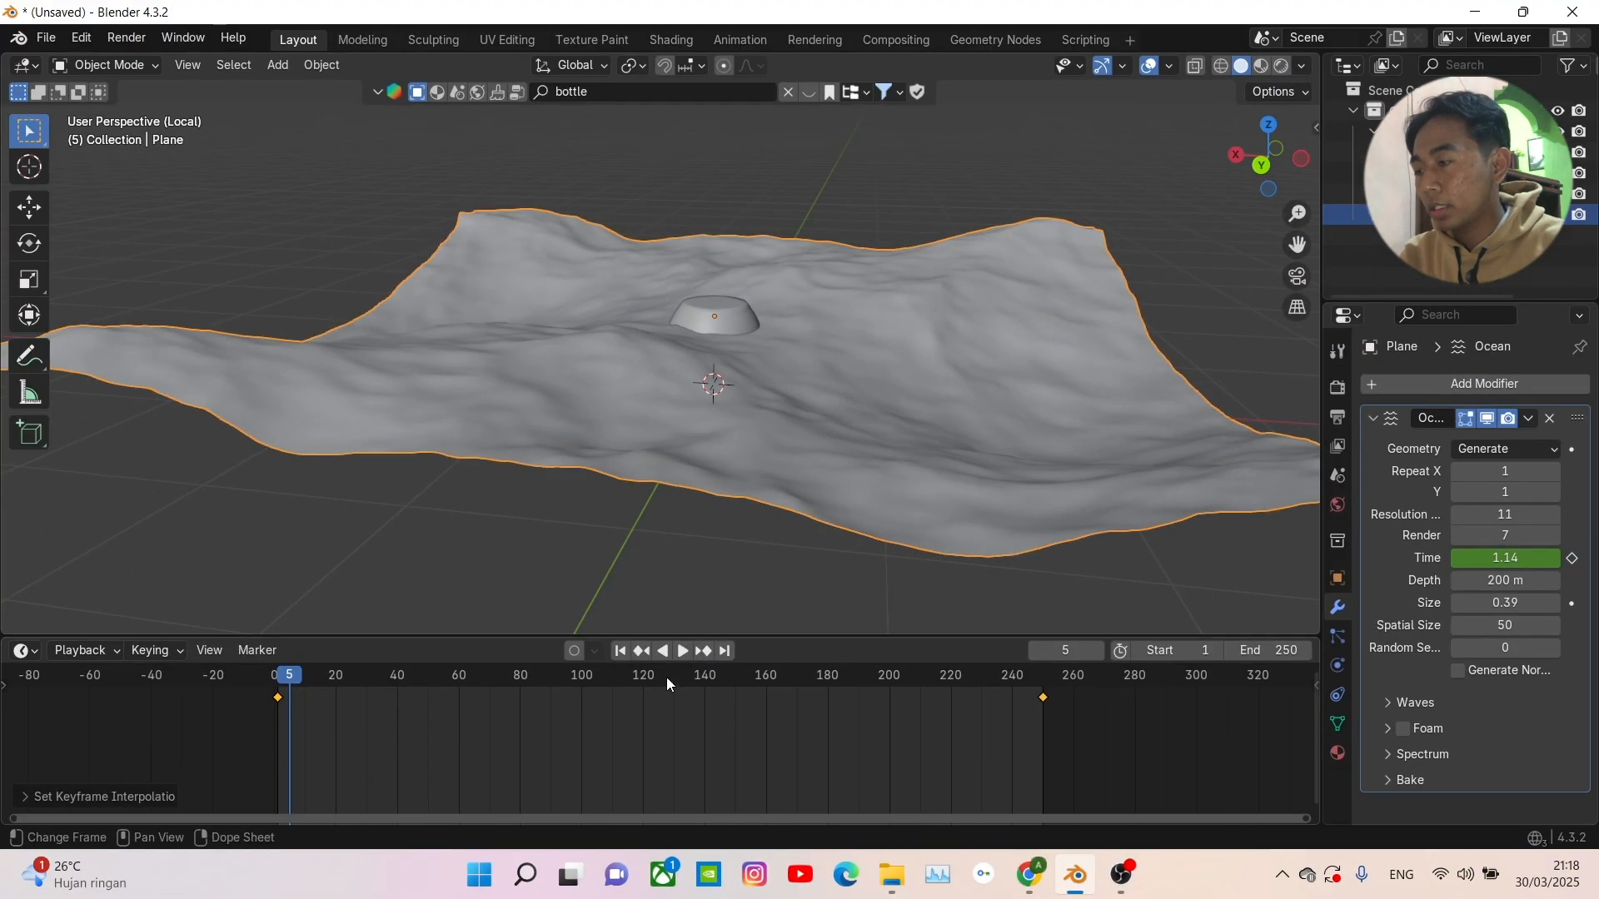
pyautogui.press('space')
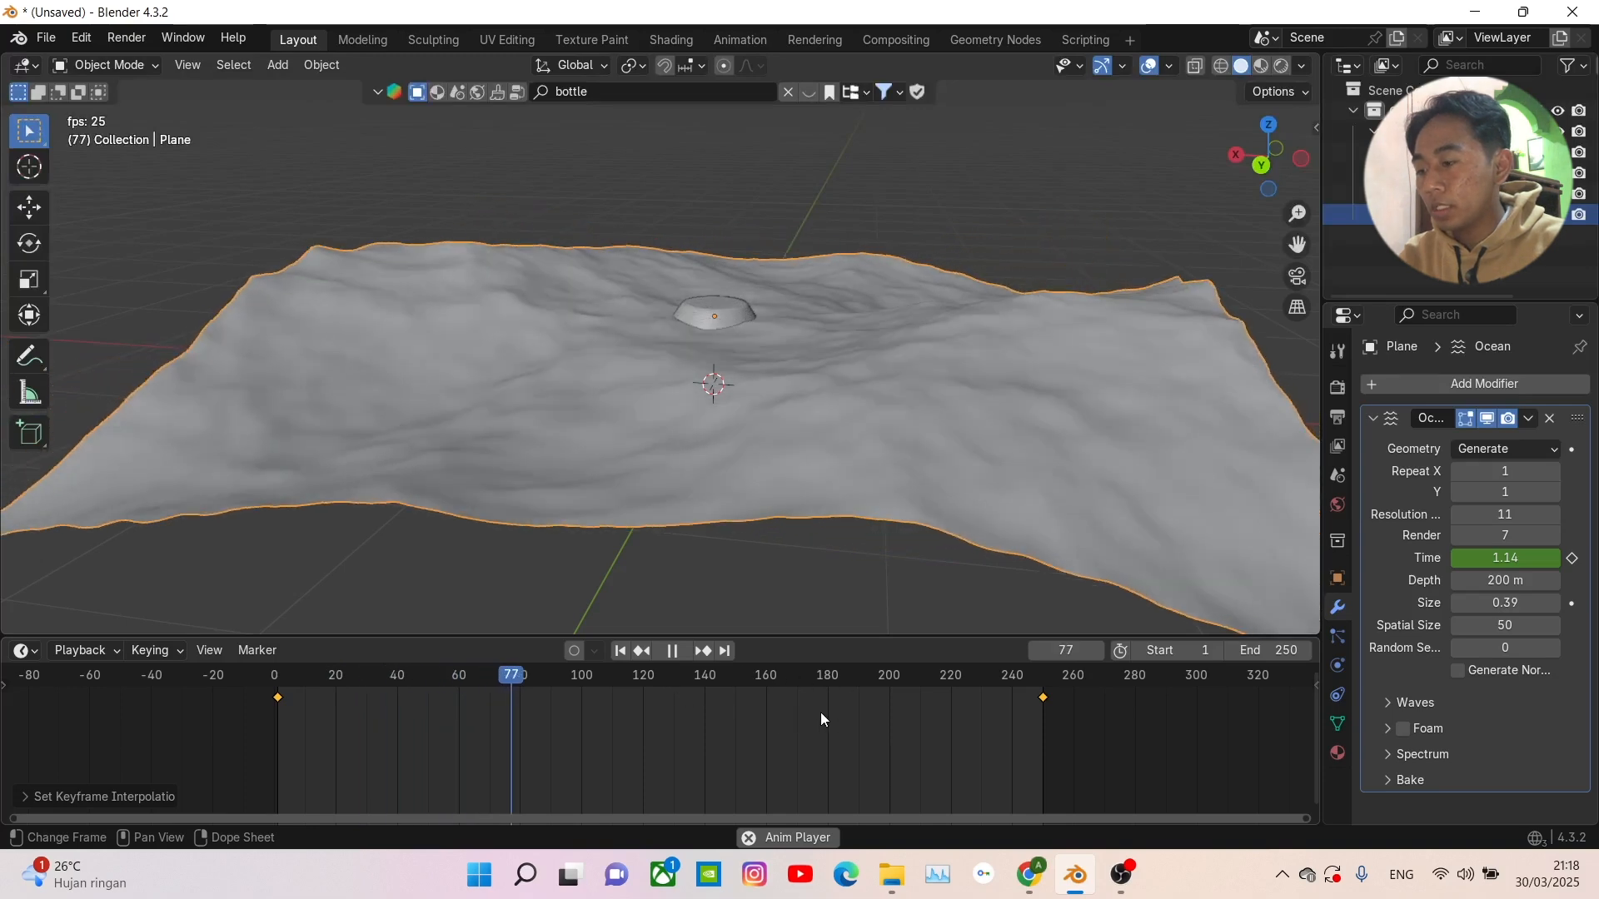
pyautogui.moveTo(981, 516); pyautogui.dragTo(903, 543, button='middle')
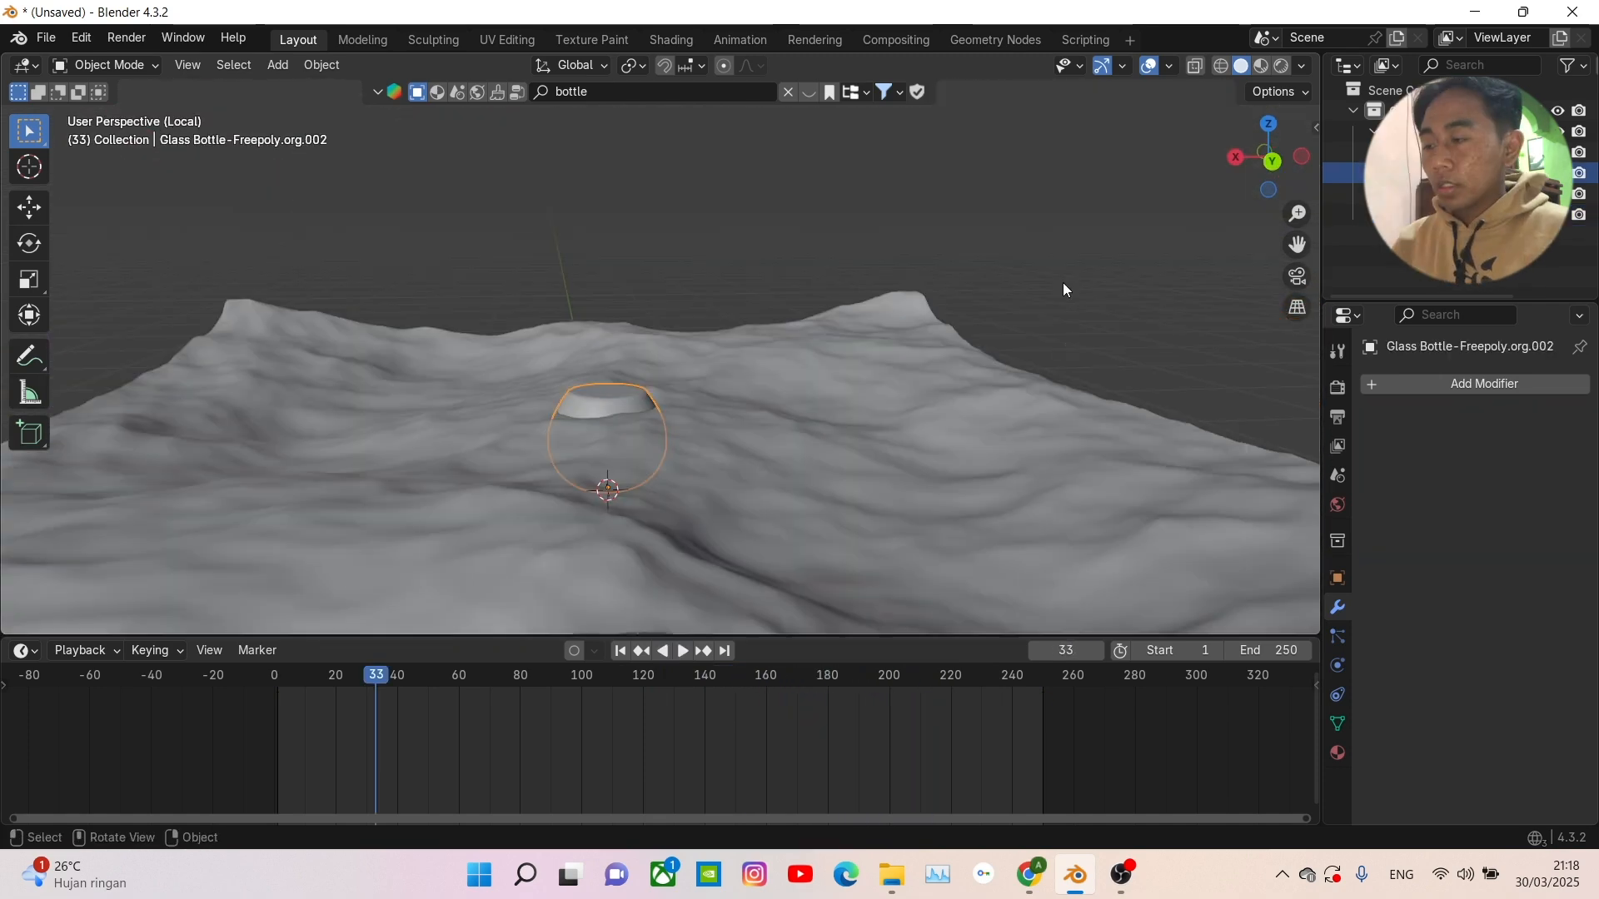
# - Select the inner liquid body and add a Shrinkwrap modifier to it
pyautogui.click(1062, 279)
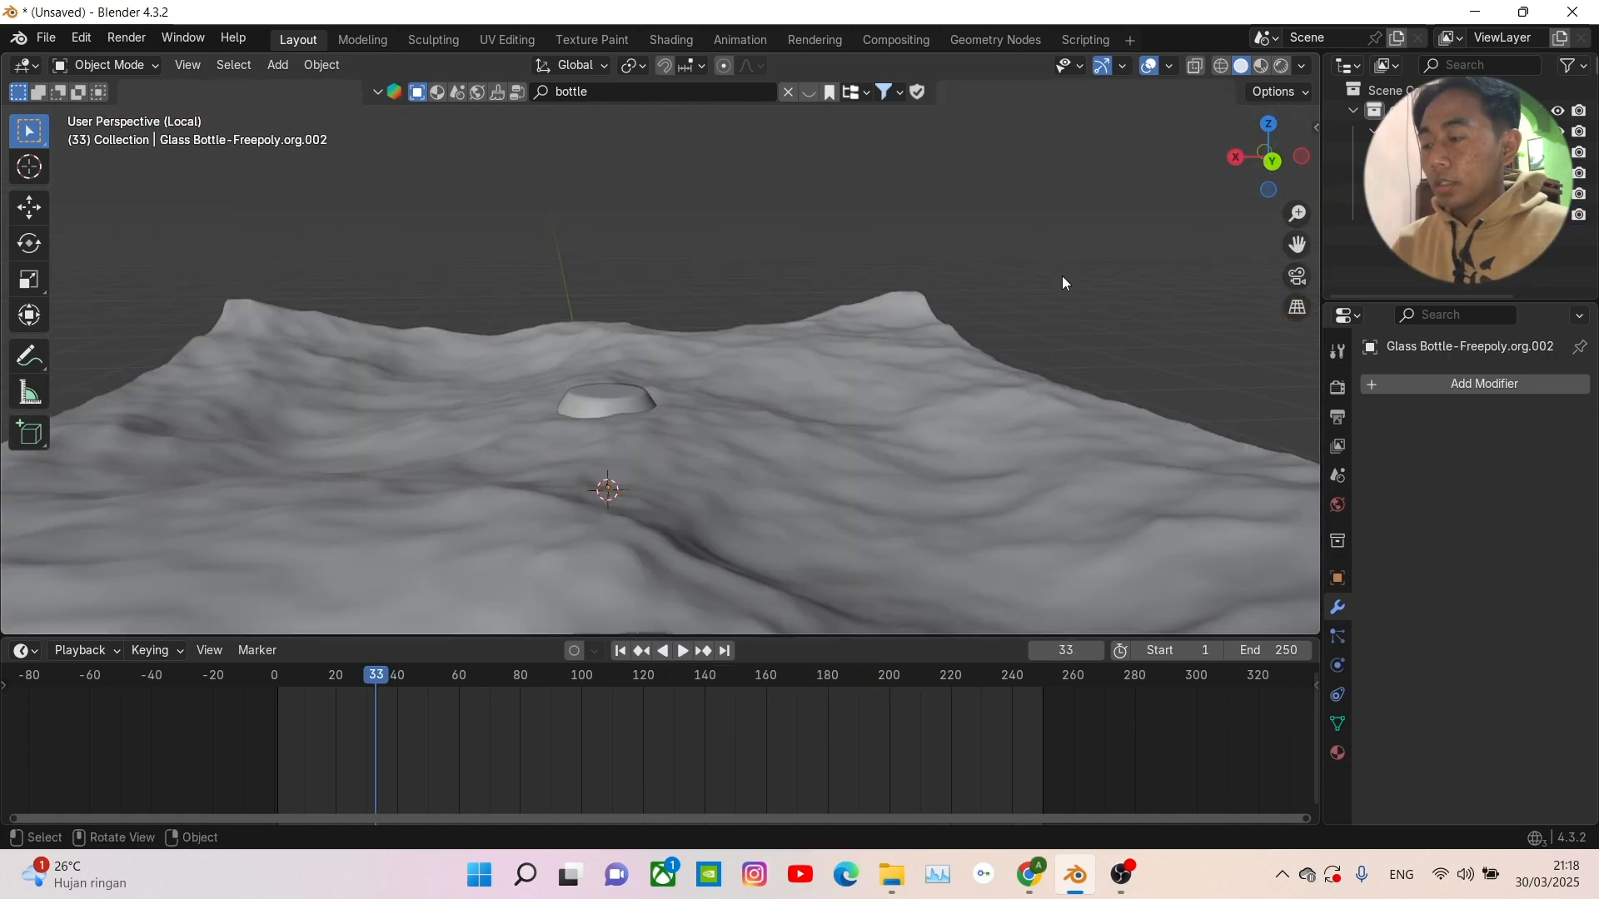
pyautogui.click(598, 411)
pyautogui.moveTo(1006, 455); pyautogui.dragTo(1037, 425, button='middle')
pyautogui.click(1522, 384)
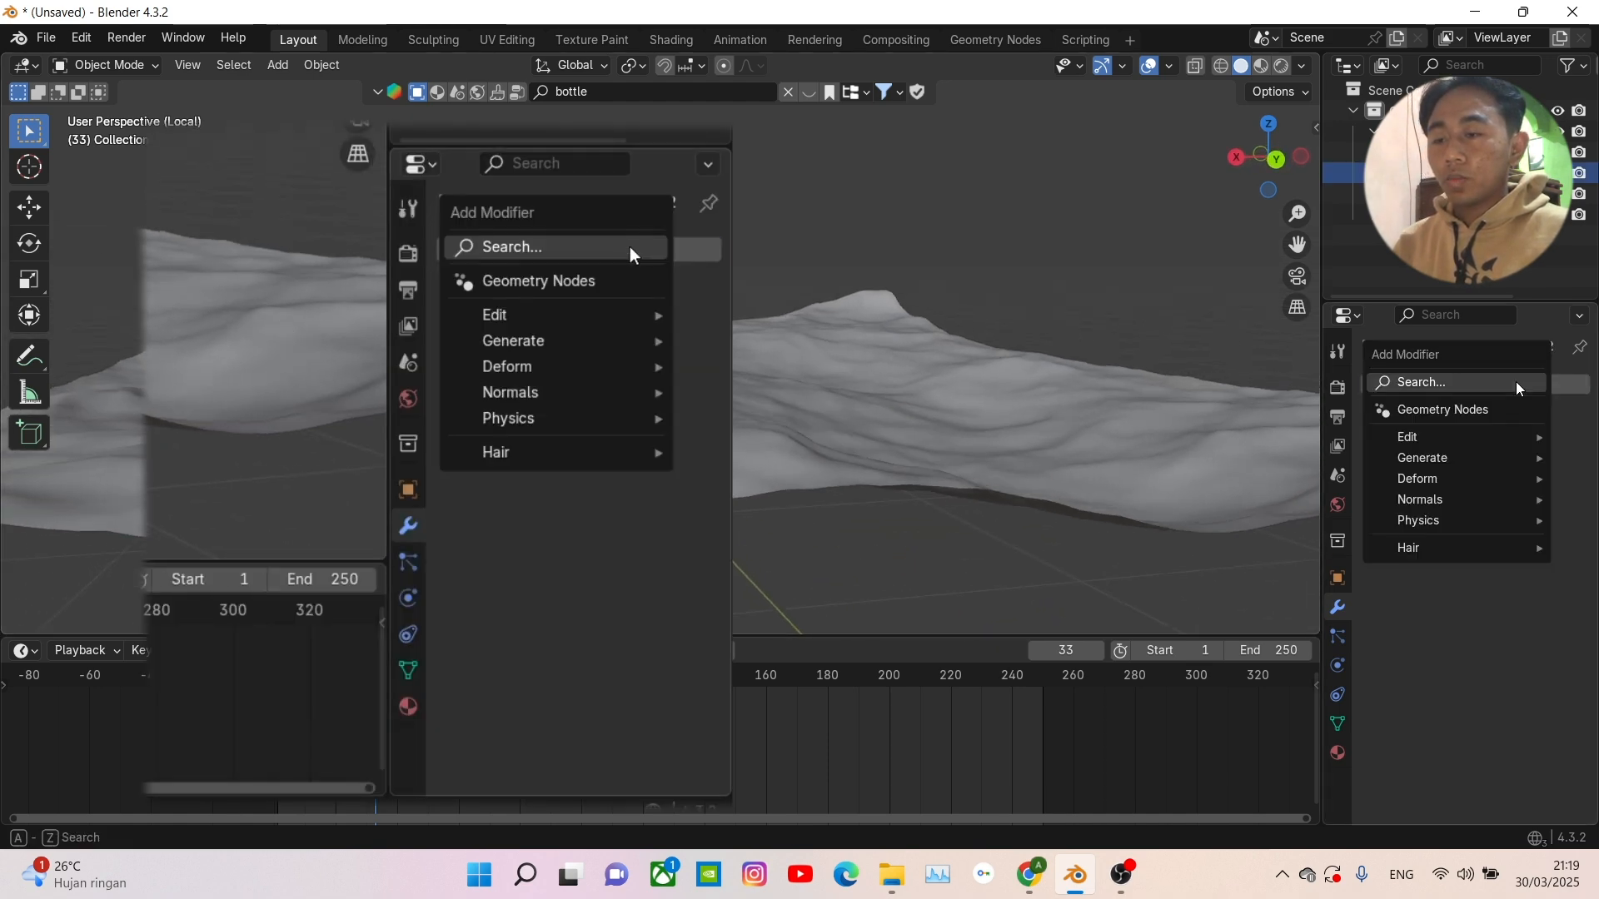
pyautogui.moveTo(1407, 481)
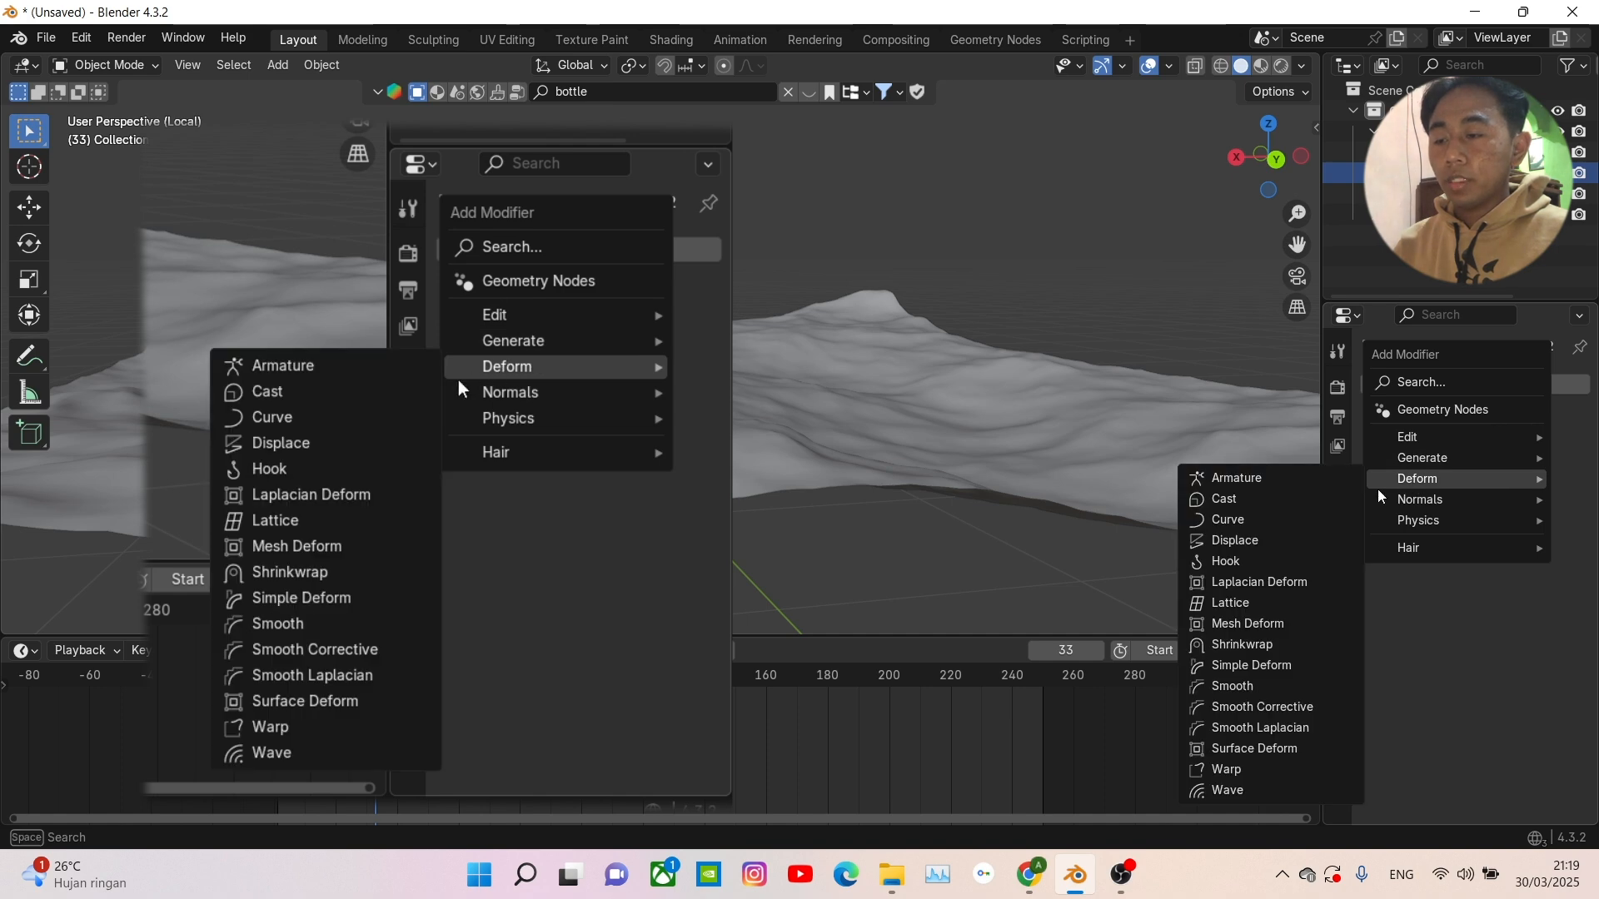
pyautogui.click(1240, 644)
# - Pick the ocean plane as the Shrinkwrap modifier's target
pyautogui.moveTo(1245, 607); pyautogui.dragTo(1022, 508, button='middle')
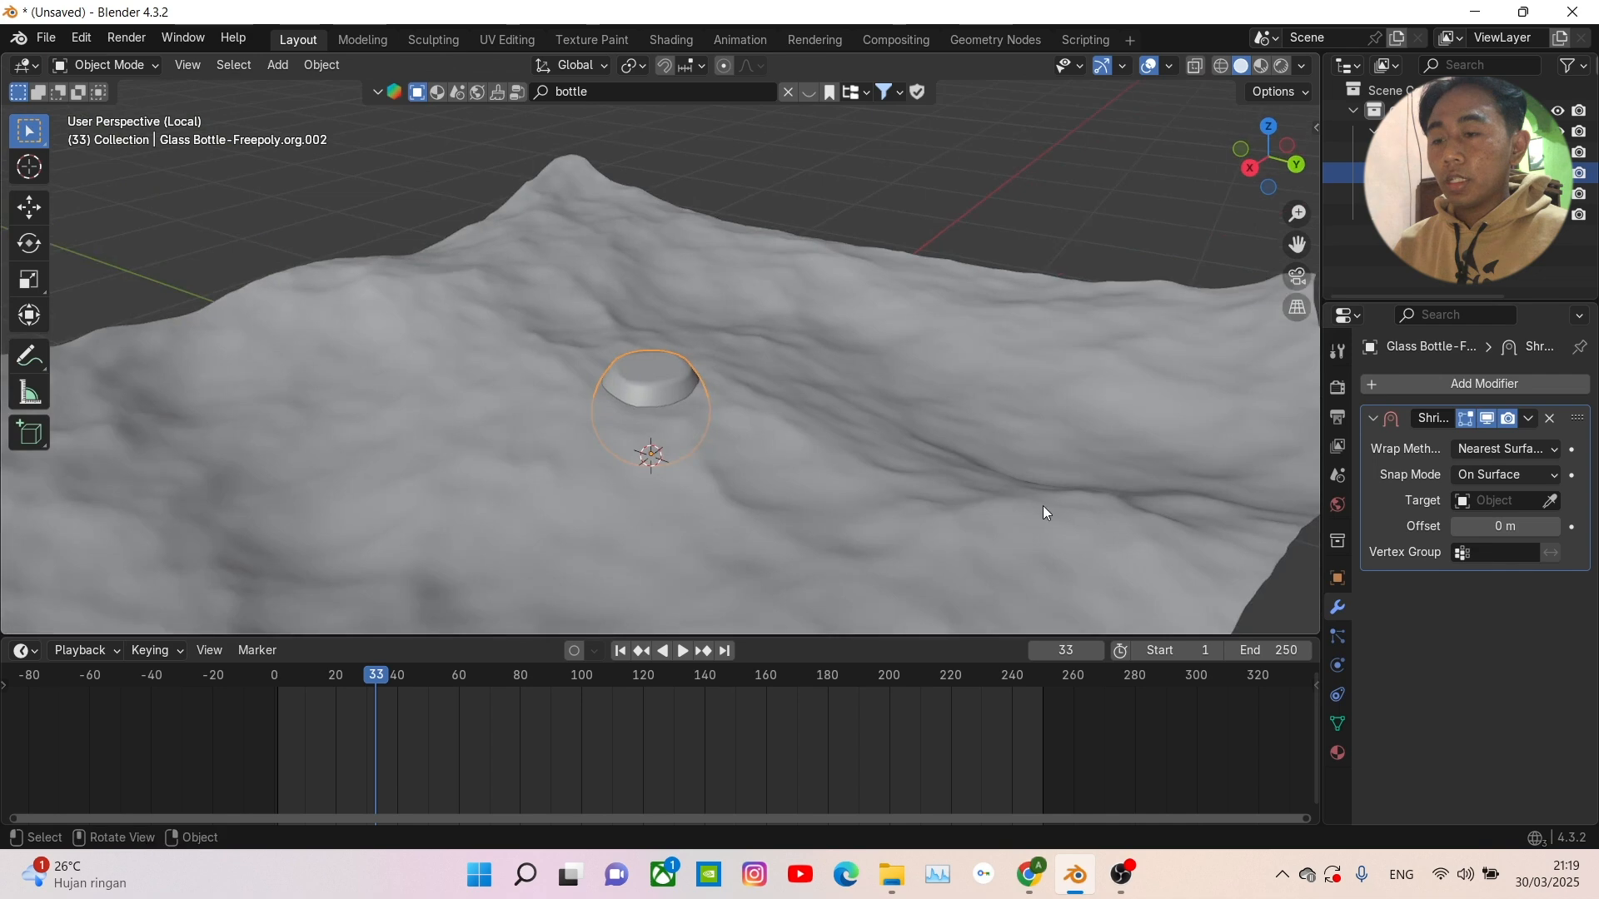
pyautogui.click(1550, 503)
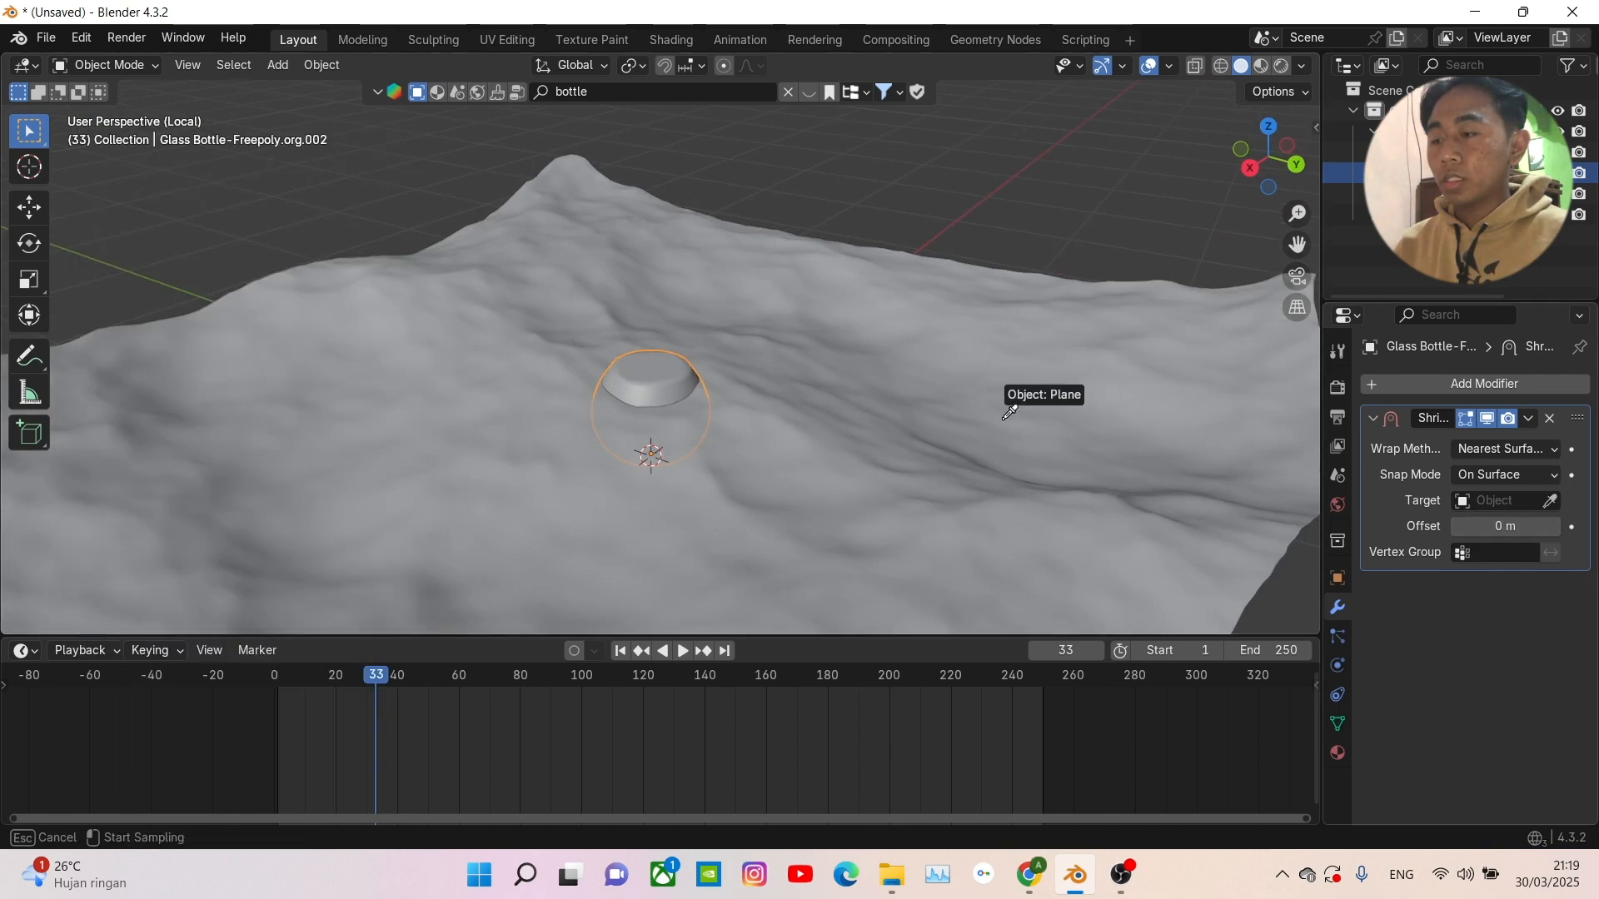
pyautogui.click(891, 412)
pyautogui.moveTo(886, 416); pyautogui.dragTo(884, 453, button='middle')
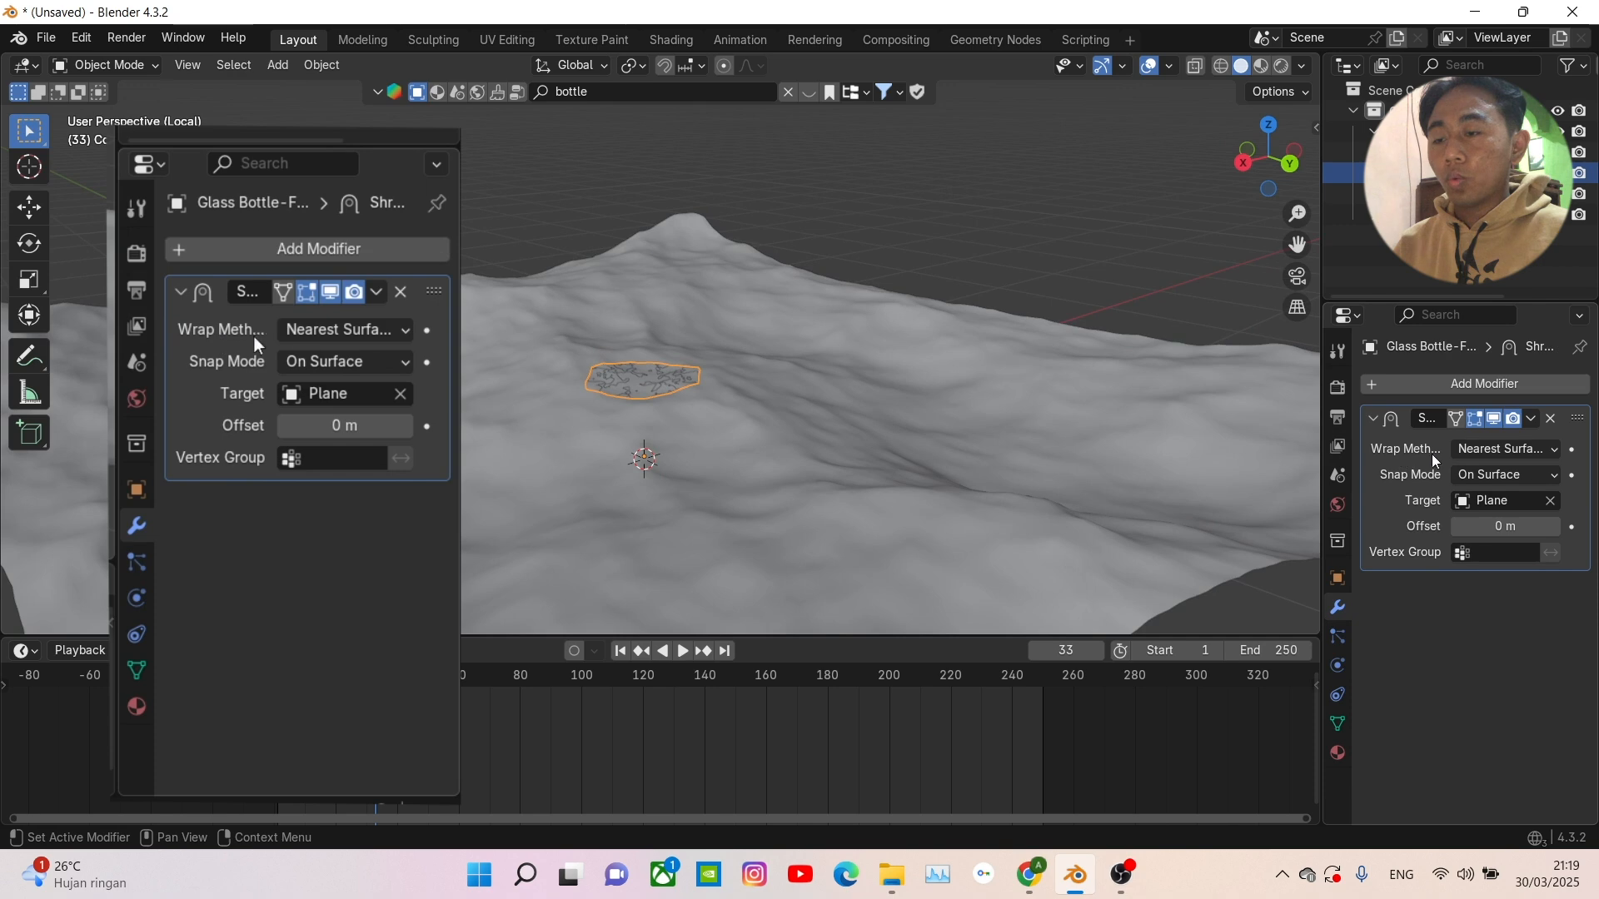
# - Set the Shrinkwrap wrap method to Project and its snap mode to Outside Surface
pyautogui.click(1509, 448)
pyautogui.click(1417, 496)
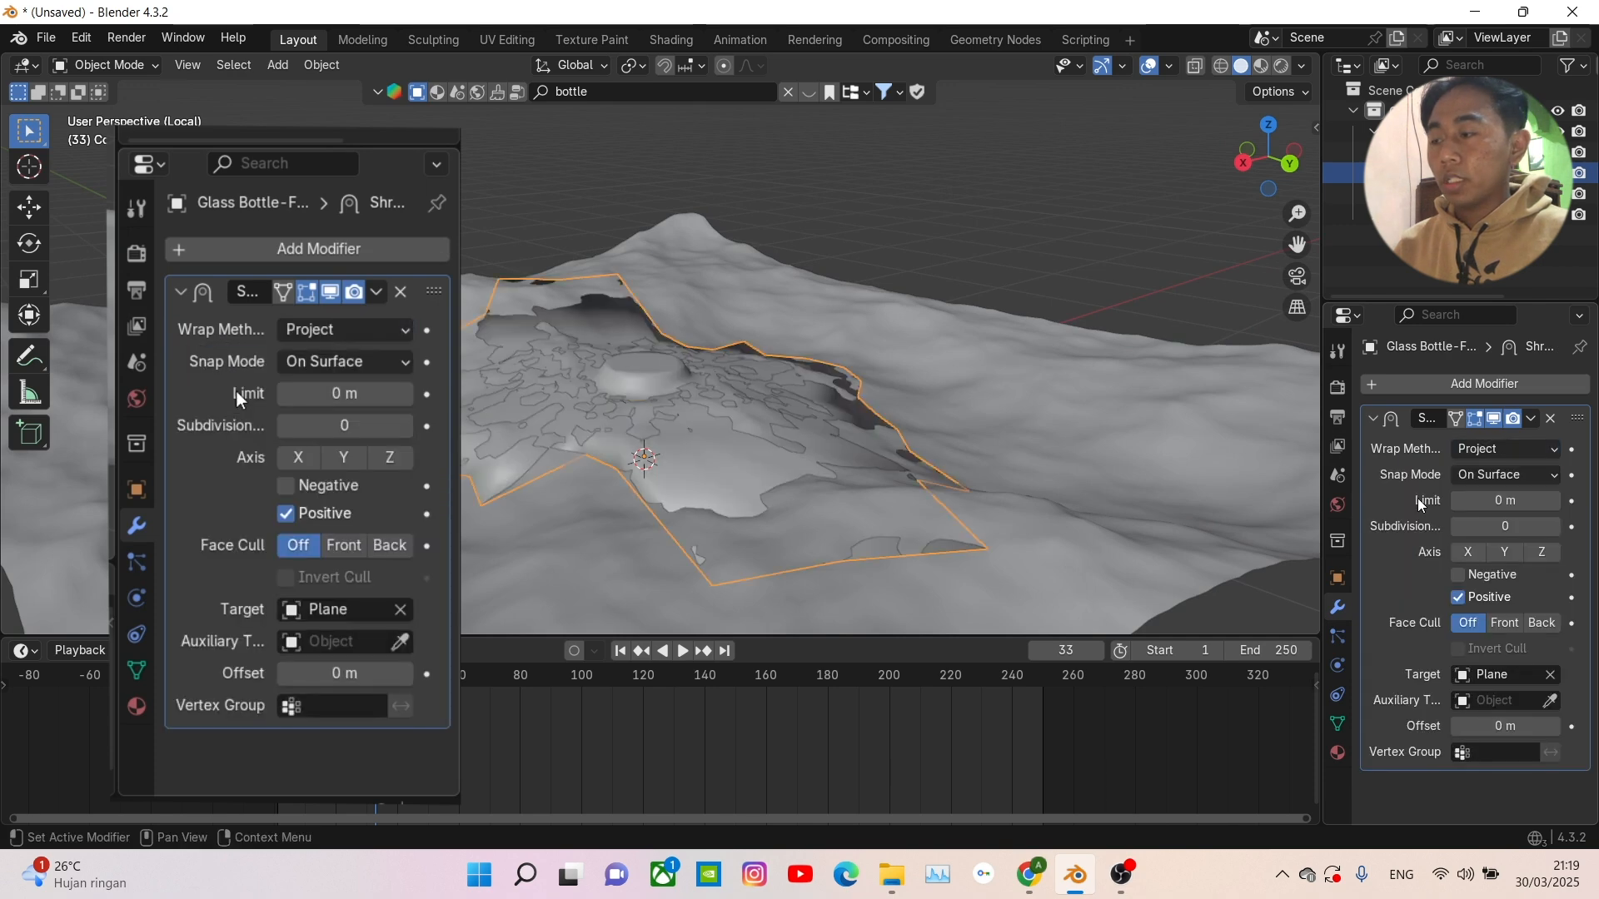
pyautogui.moveTo(1073, 487); pyautogui.dragTo(114, 377, button='middle')
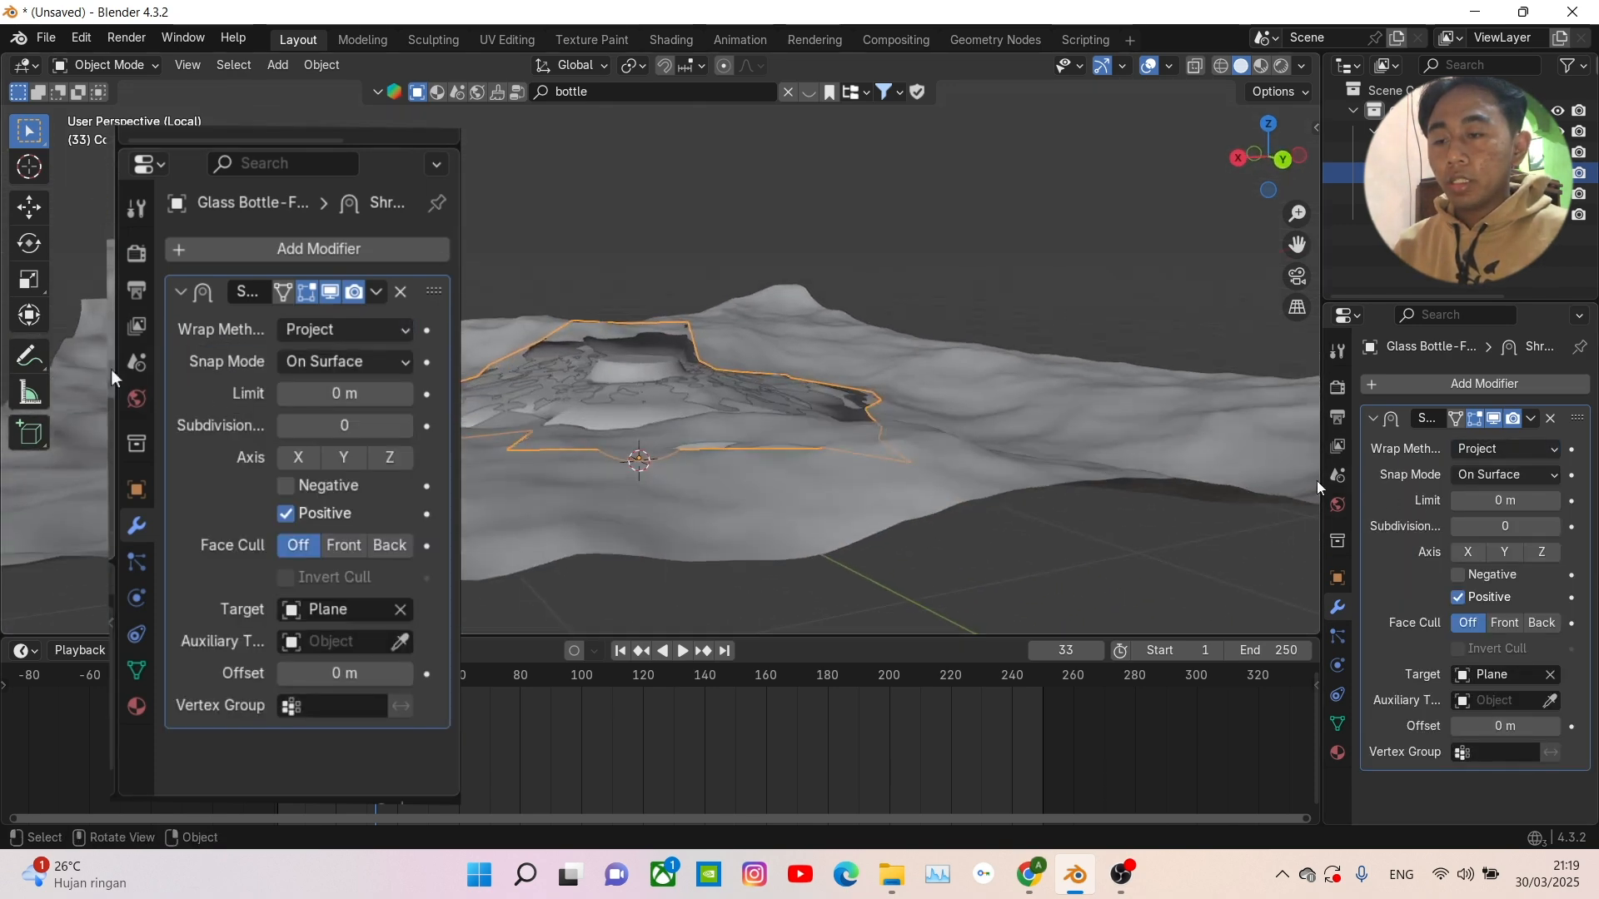
pyautogui.click(1515, 477)
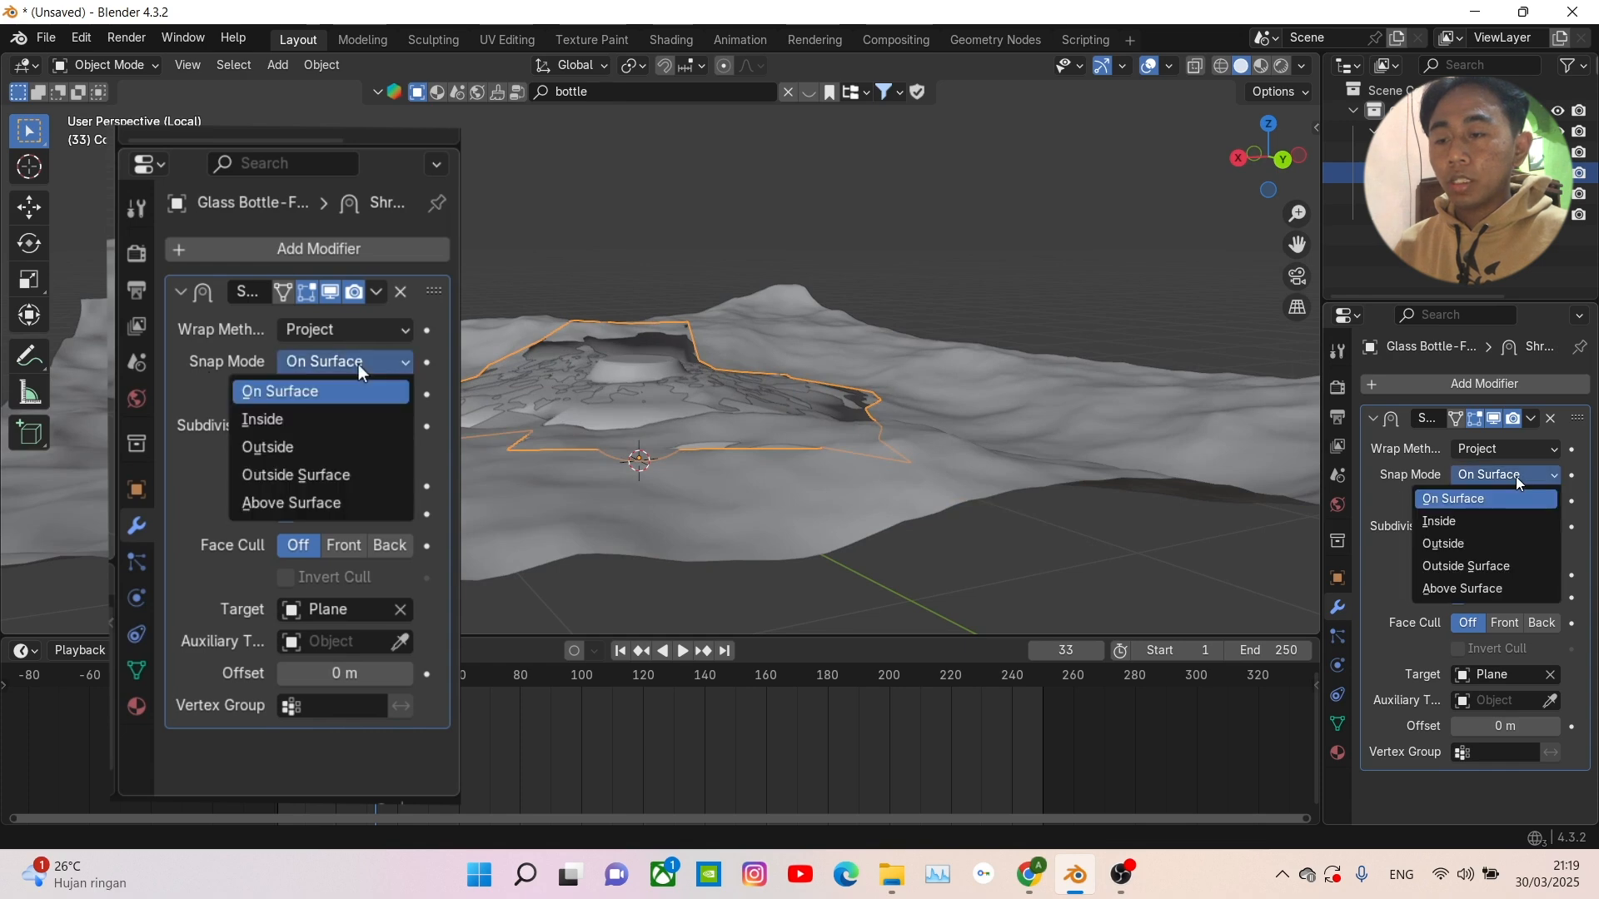
pyautogui.click(315, 477)
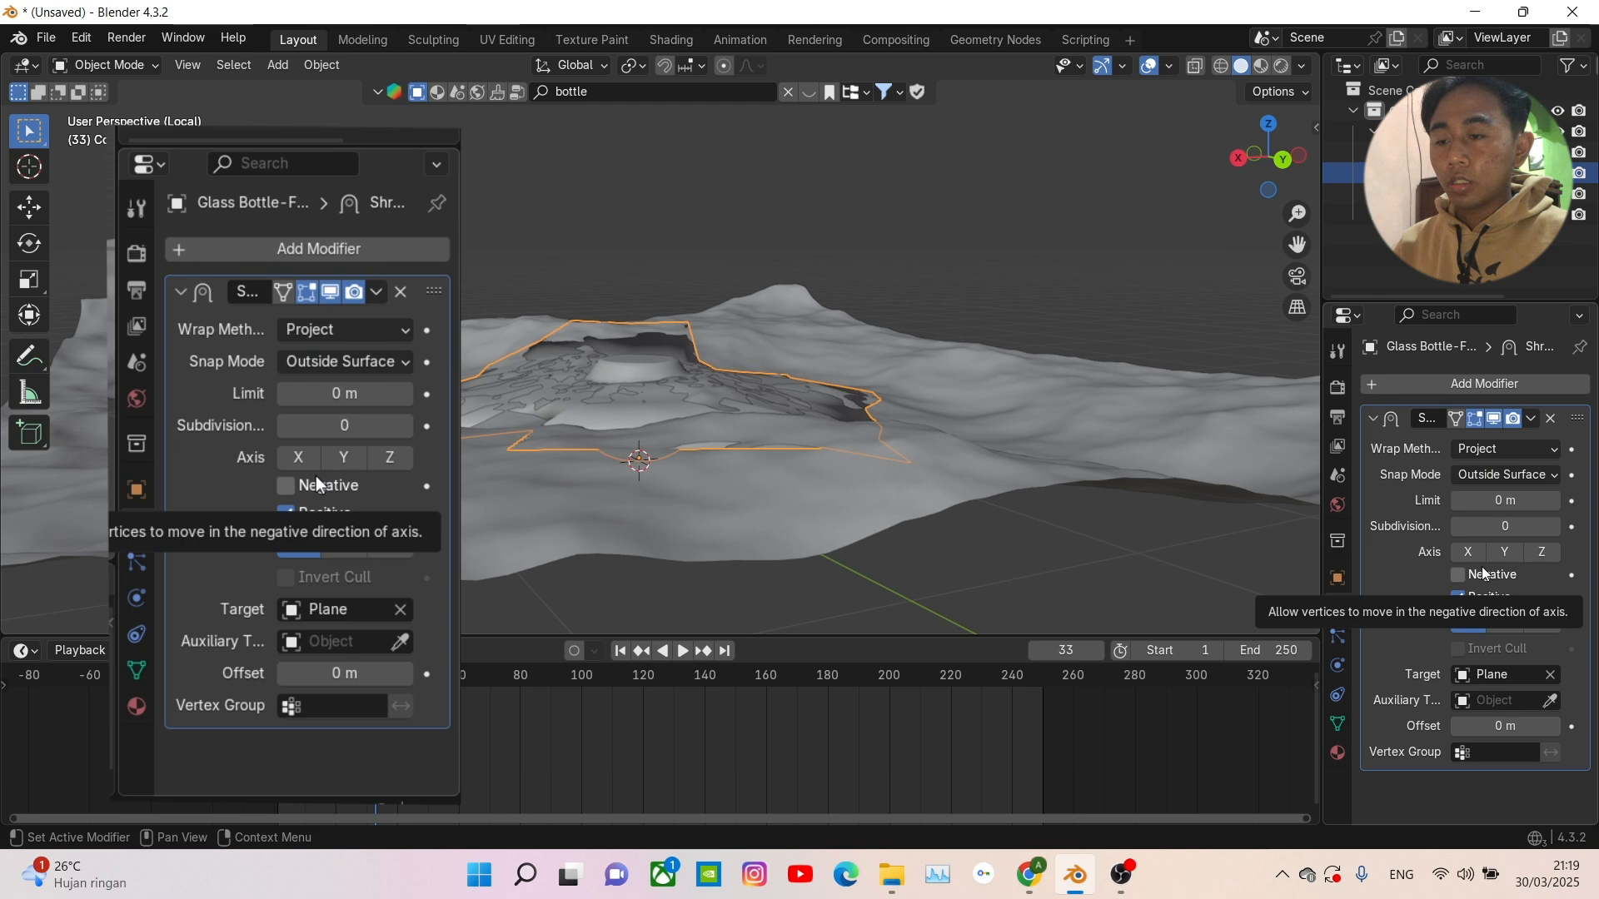
# - Limit the Shrinkwrap projection to the Z axis, with Negative enabled and Positive disabled
pyautogui.moveTo(1107, 508); pyautogui.dragTo(1140, 520, button='middle')
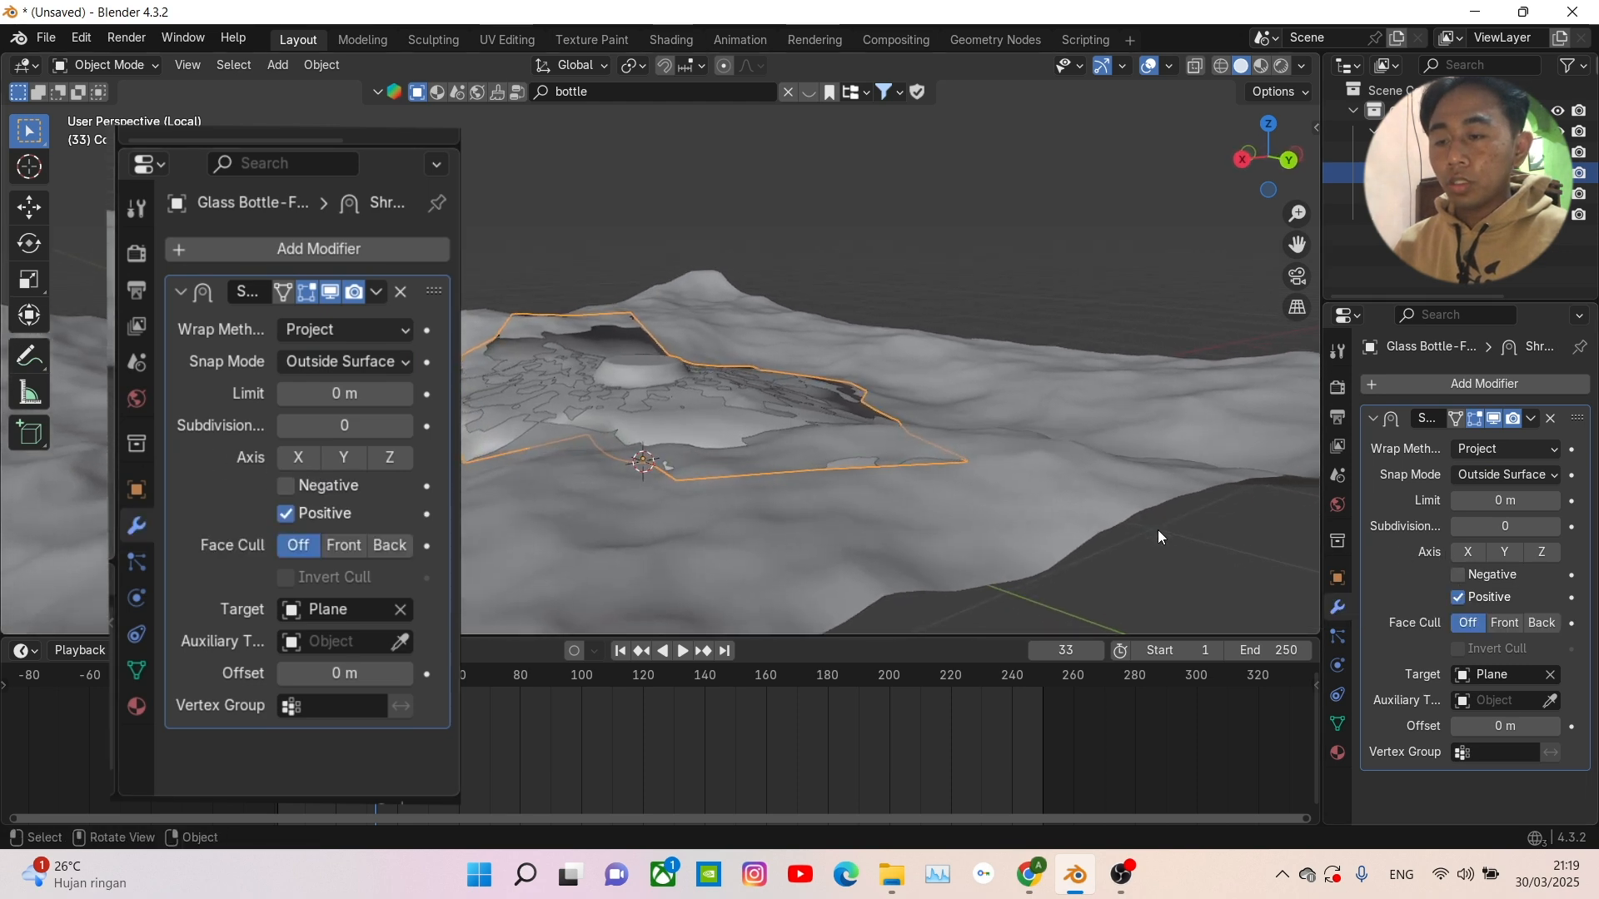
pyautogui.moveTo(1287, 567)
pyautogui.mouseDown(button='middle')
pyautogui.moveTo(1232, 554)
pyautogui.moveTo(1299, 560)
pyautogui.mouseUp(button='middle')
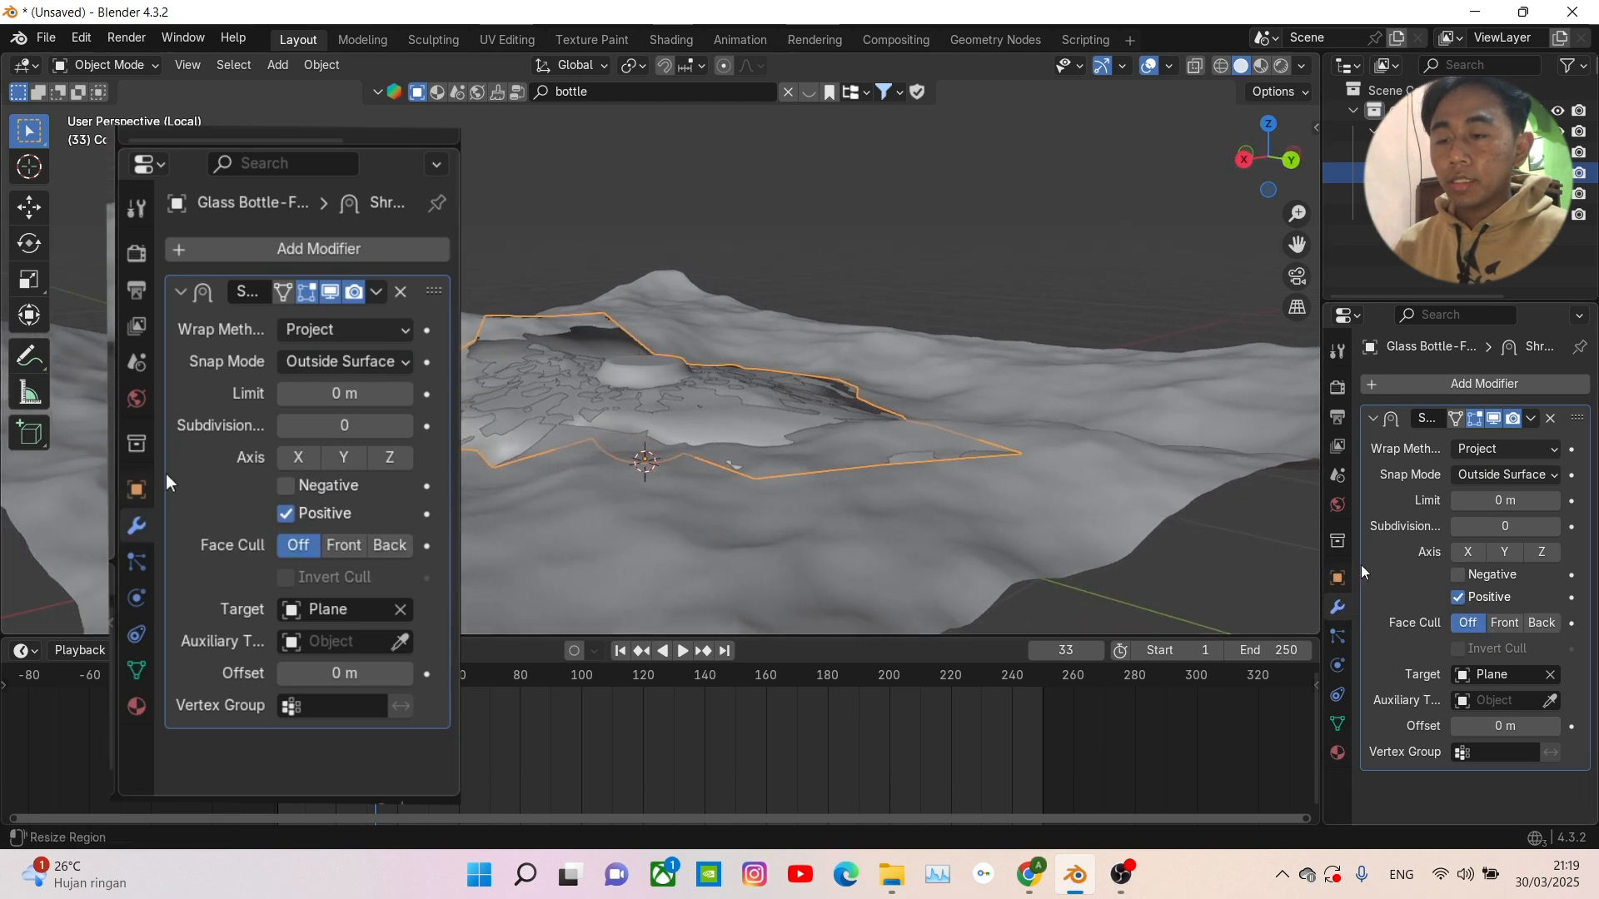
pyautogui.click(1539, 552)
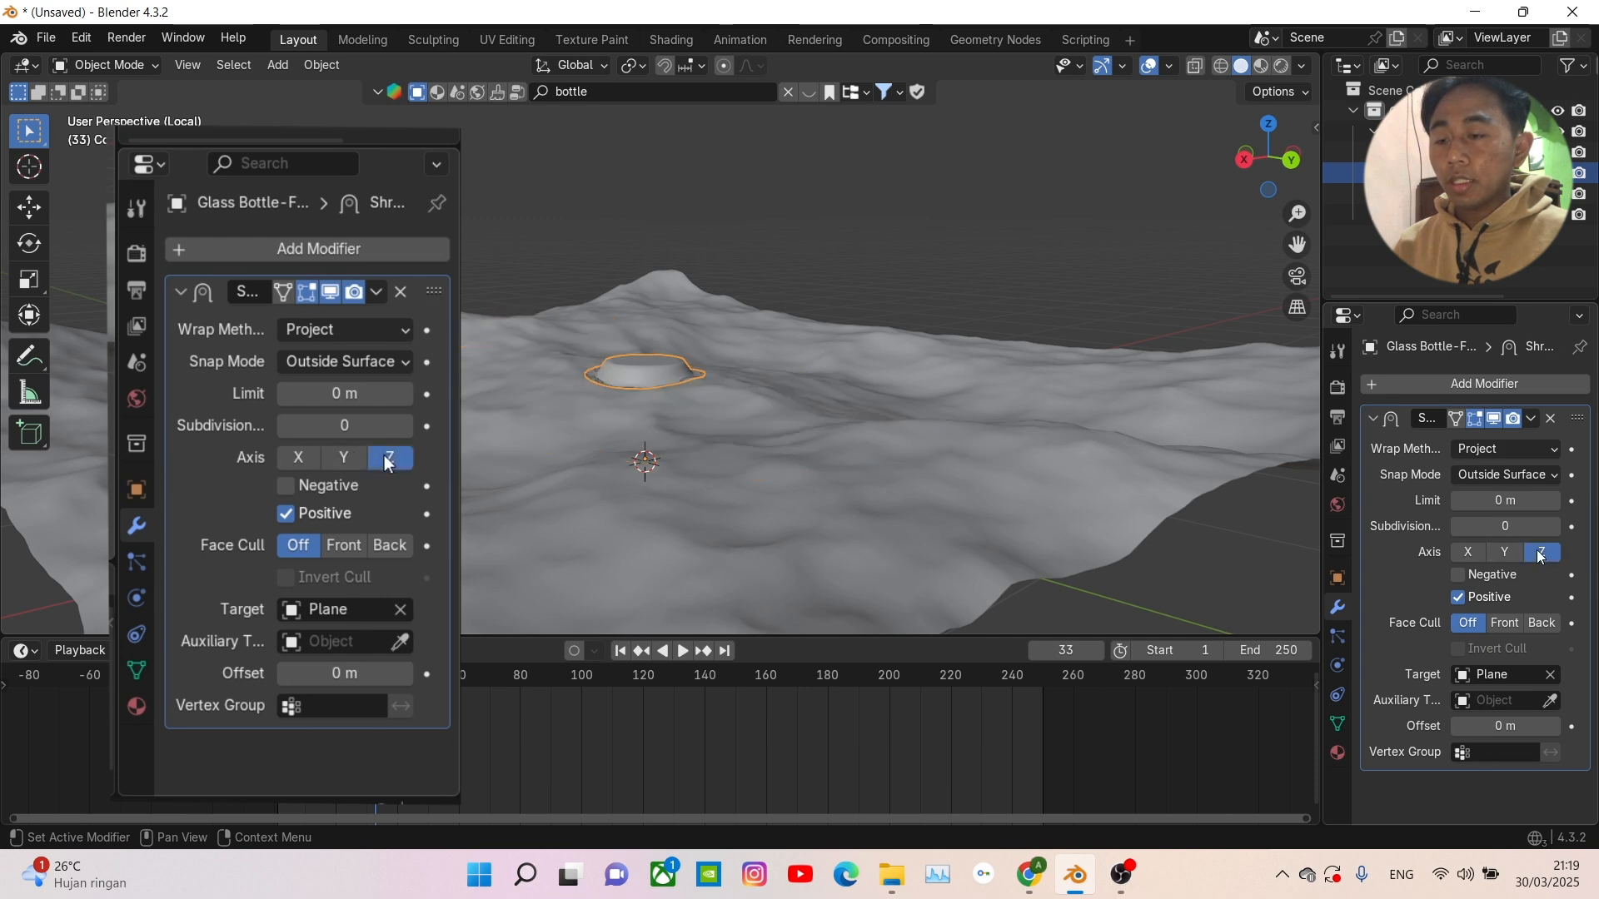
pyautogui.moveTo(1236, 526); pyautogui.dragTo(1022, 487, button='middle')
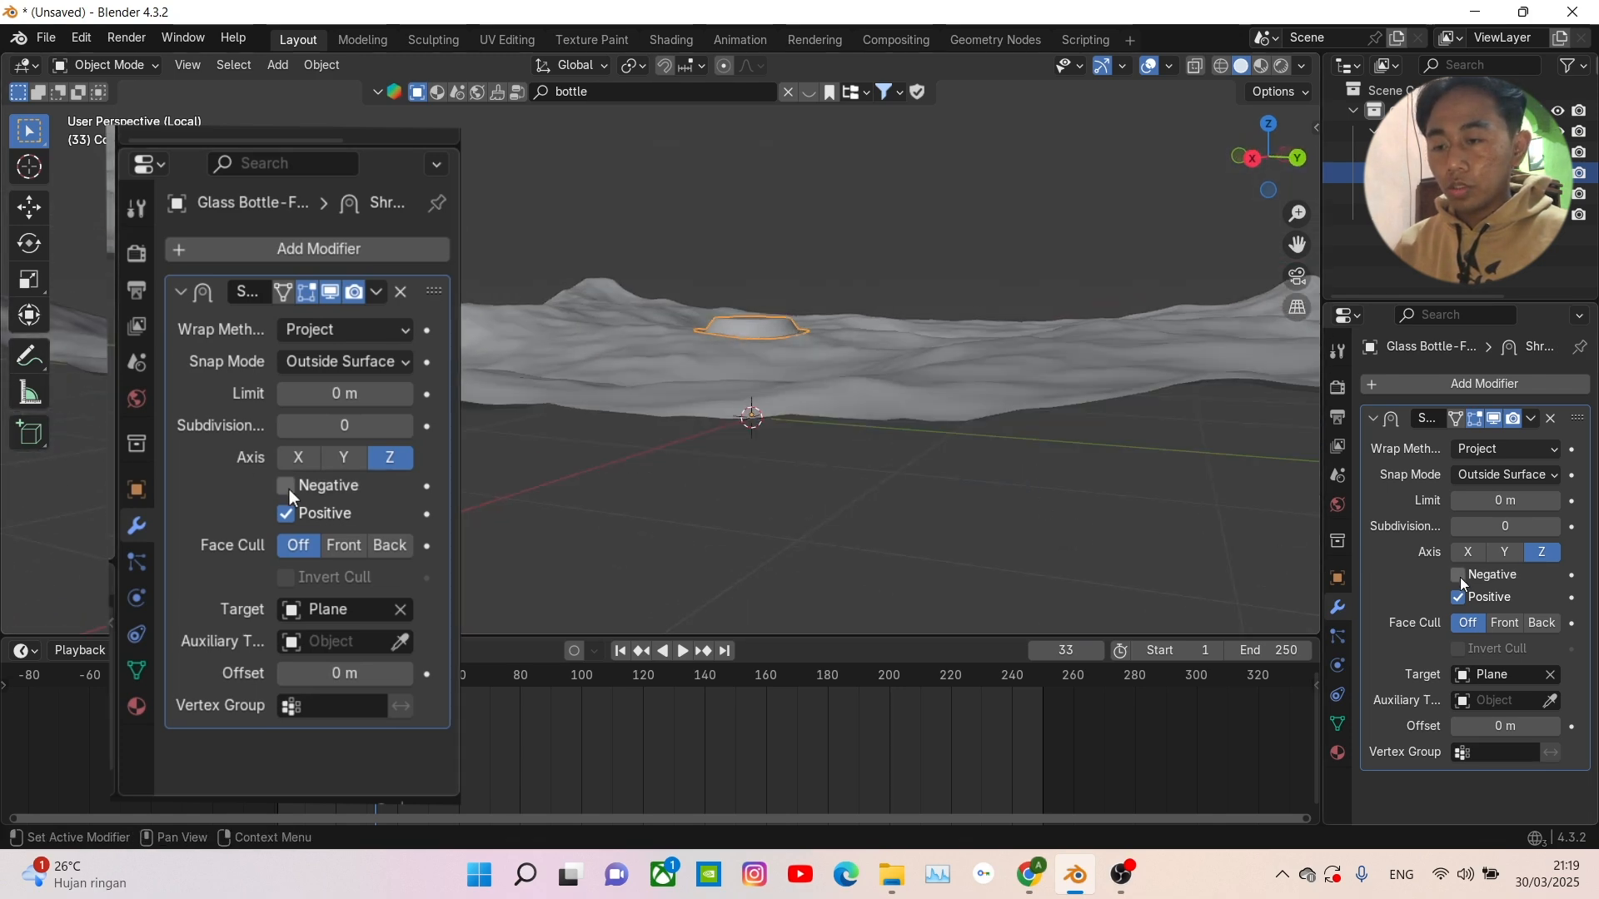
pyautogui.click(1458, 598)
pyautogui.click(1458, 576)
pyautogui.moveTo(1016, 468); pyautogui.dragTo(916, 486, button='middle')
pyautogui.scroll(4, 913, 478)
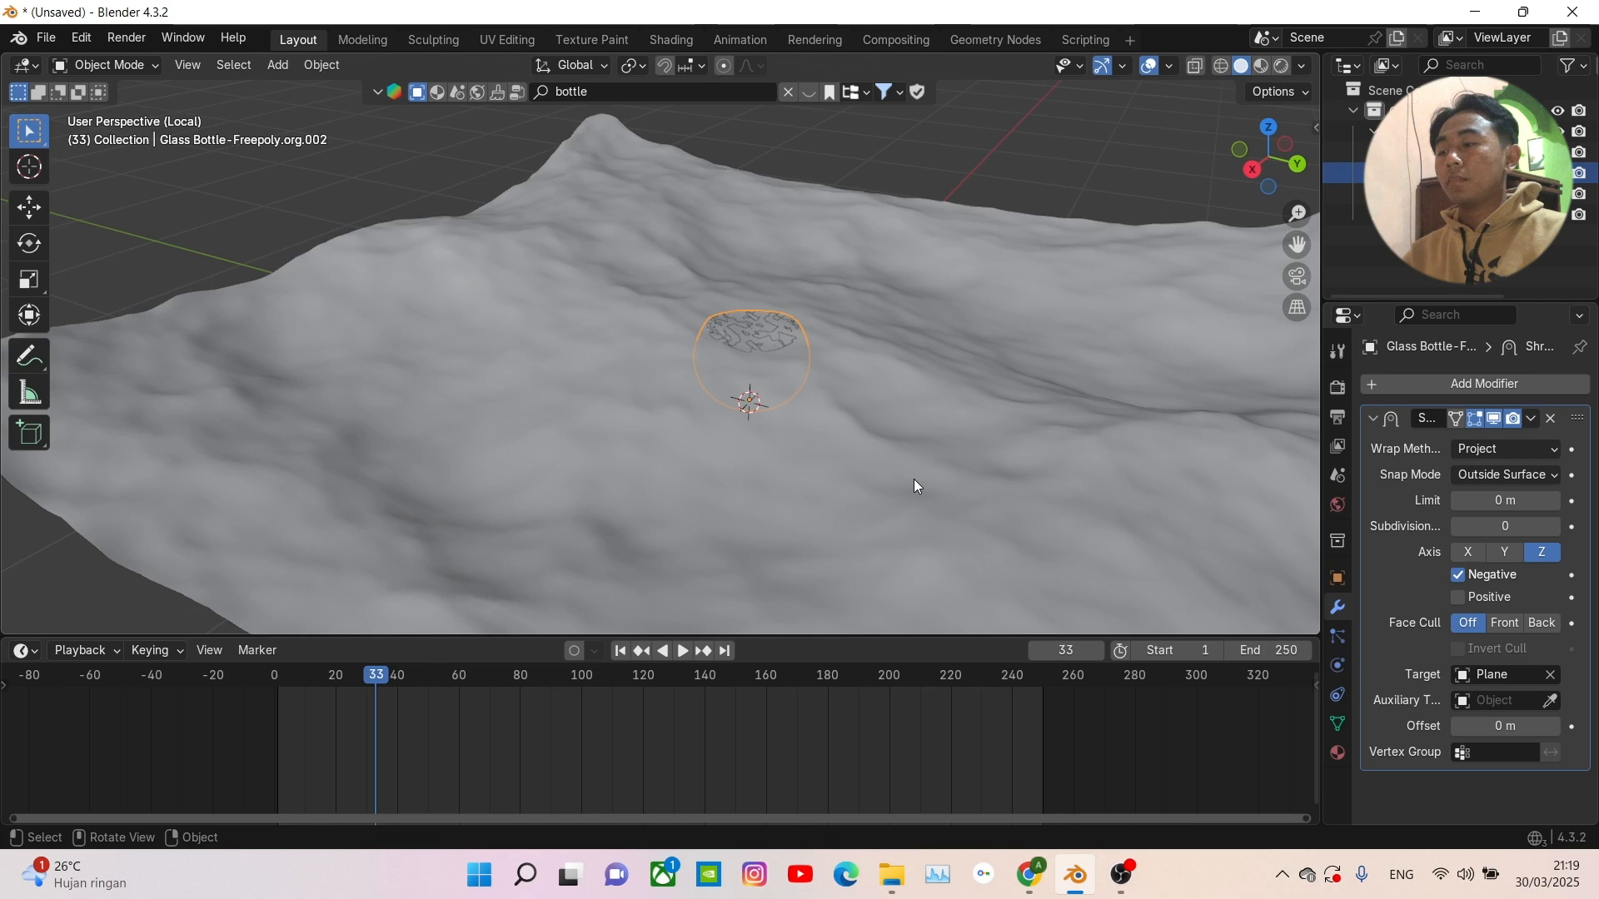
# - Hide the ocean plane in the viewport and disable it in renders
pyautogui.keyDown('shift'); pyautogui.moveTo(998, 477); pyautogui.dragTo(881, 467, button='middle'); pyautogui.keyUp('shift')
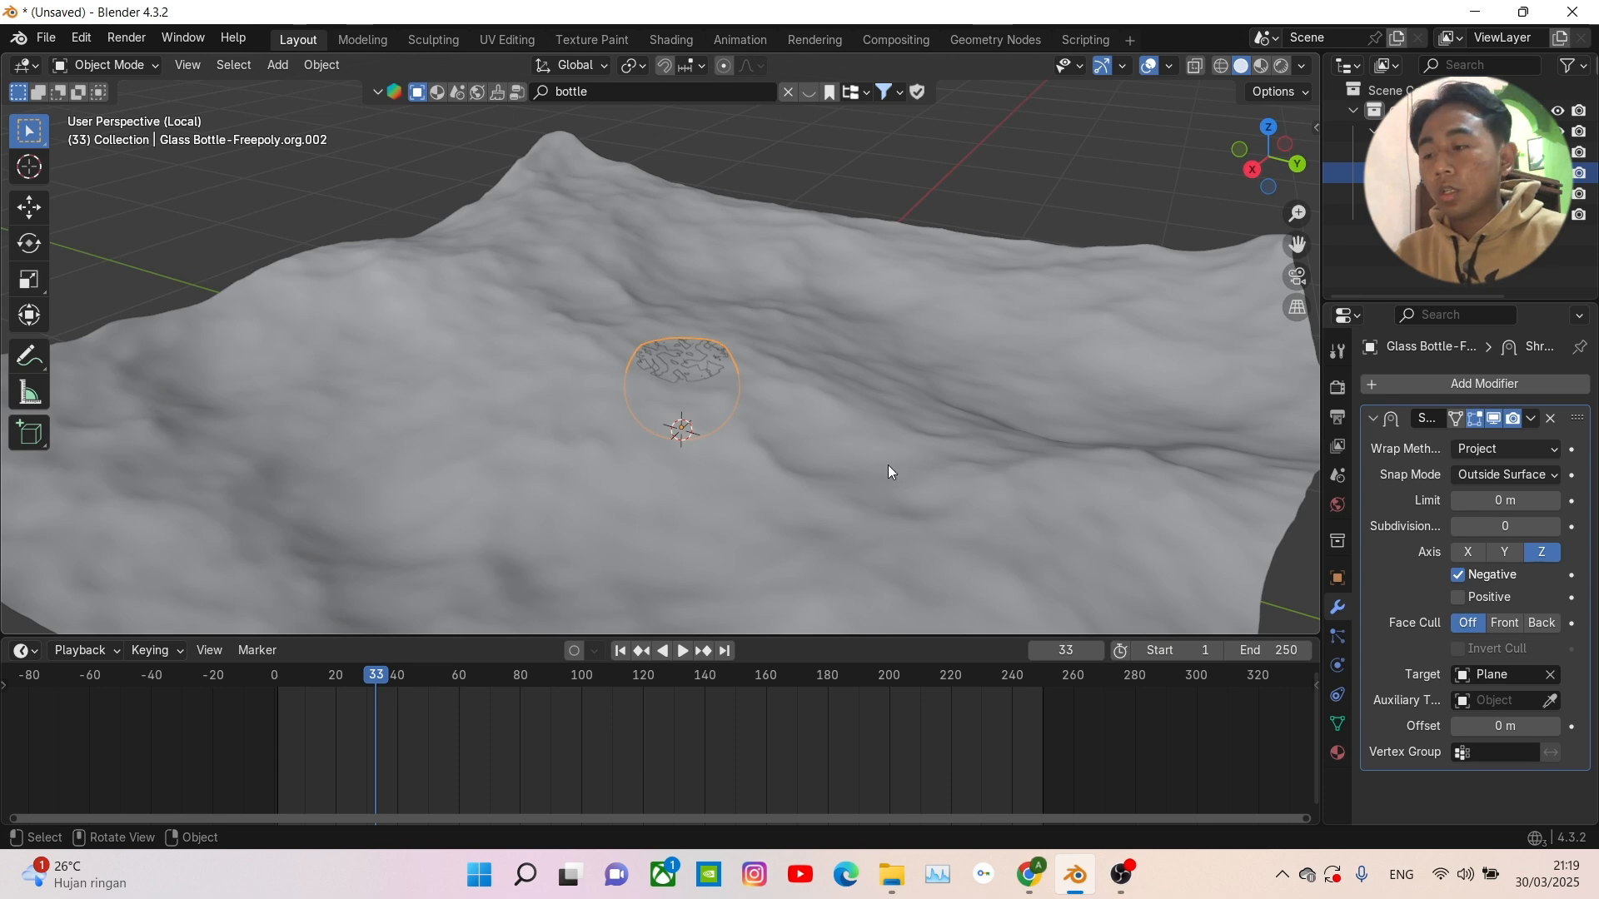
pyautogui.moveTo(1027, 487); pyautogui.dragTo(954, 451, button='middle')
pyautogui.click(954, 452)
pyautogui.moveTo(1017, 495); pyautogui.dragTo(998, 487, button='middle')
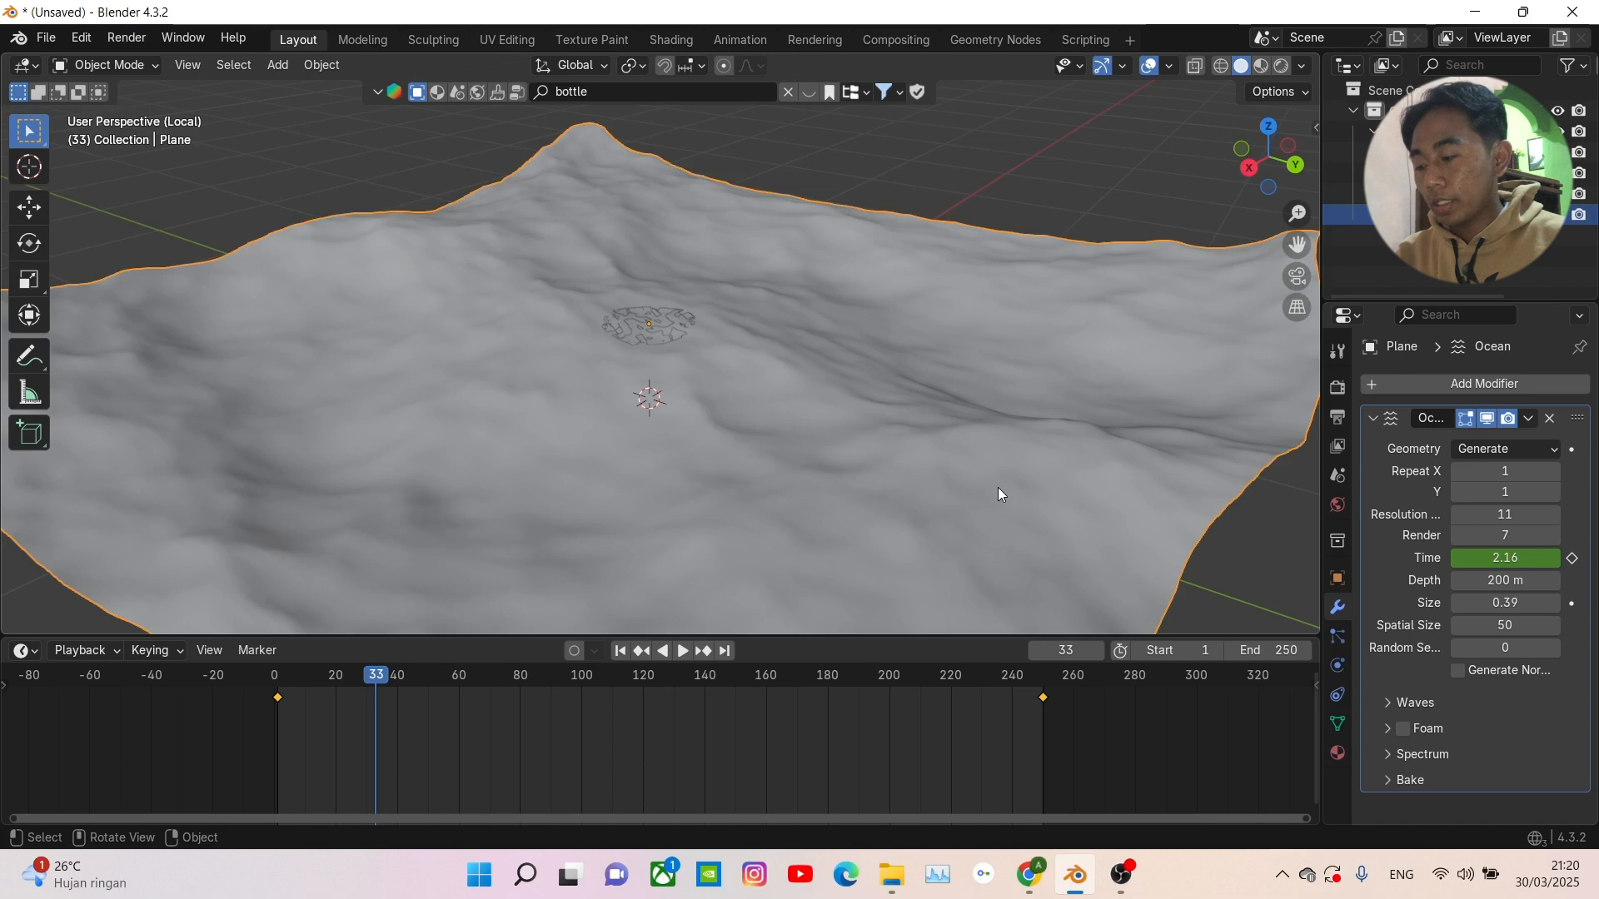
pyautogui.press('h')
pyautogui.moveTo(999, 493)
pyautogui.mouseDown(button='middle')
pyautogui.moveTo(964, 471)
pyautogui.moveTo(1012, 491)
pyautogui.mouseUp(button='middle')
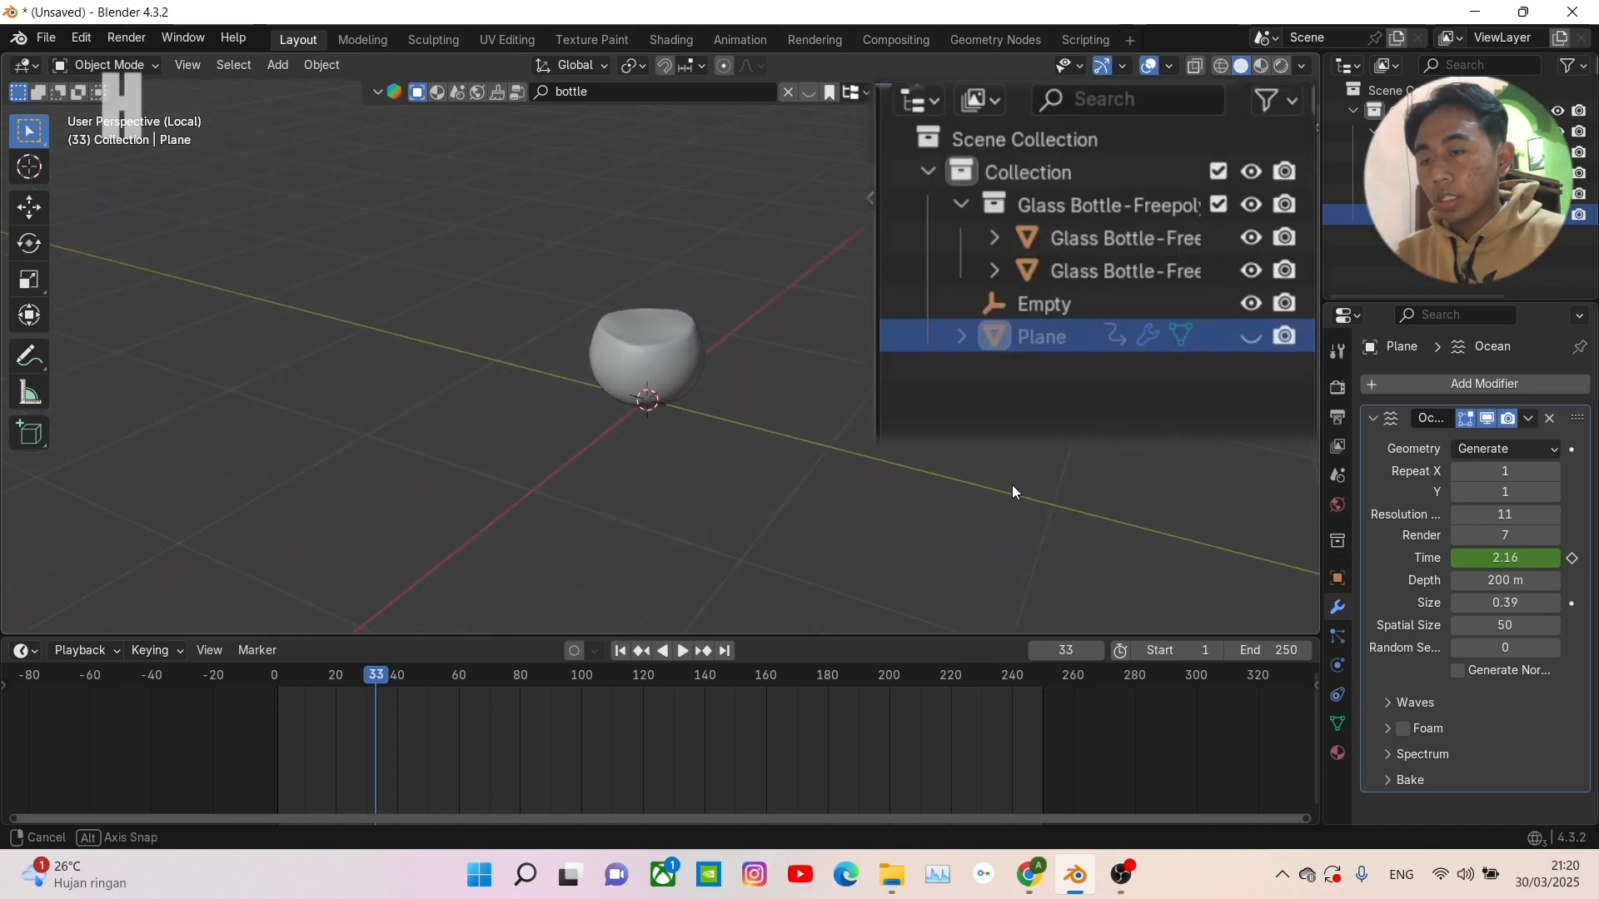
pyautogui.click(1574, 217)
# - Play the animation from the first frame and inspect the liquid's moving top surface up close
pyautogui.scroll(4, 911, 473)
pyautogui.moveTo(911, 473); pyautogui.dragTo(835, 522, button='middle')
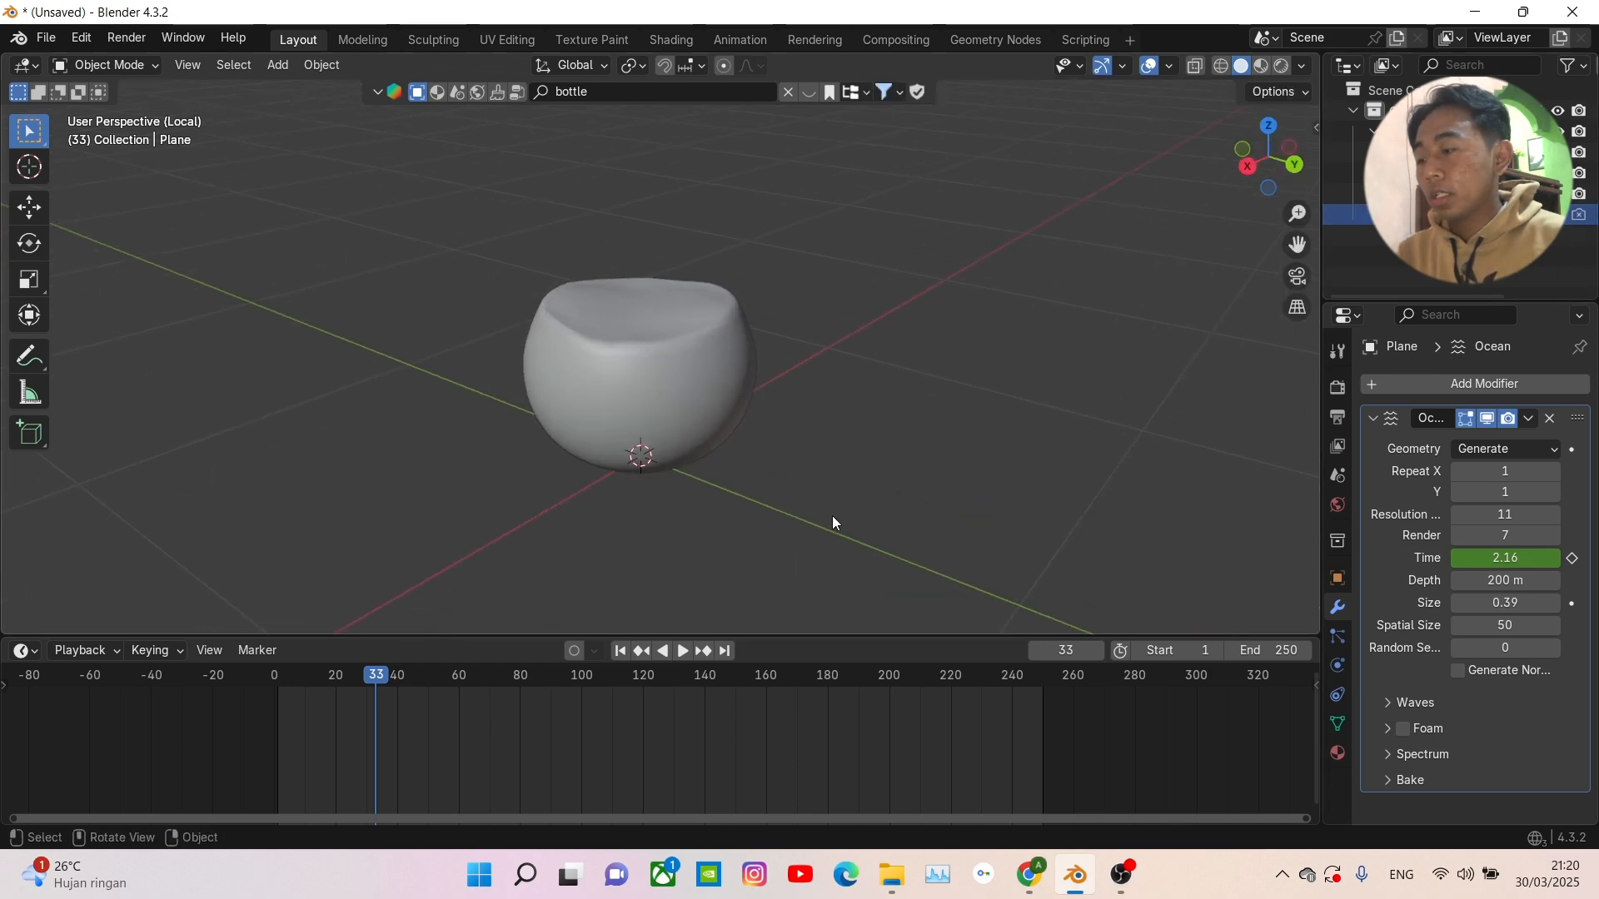
pyautogui.click(617, 651)
pyautogui.press('space')
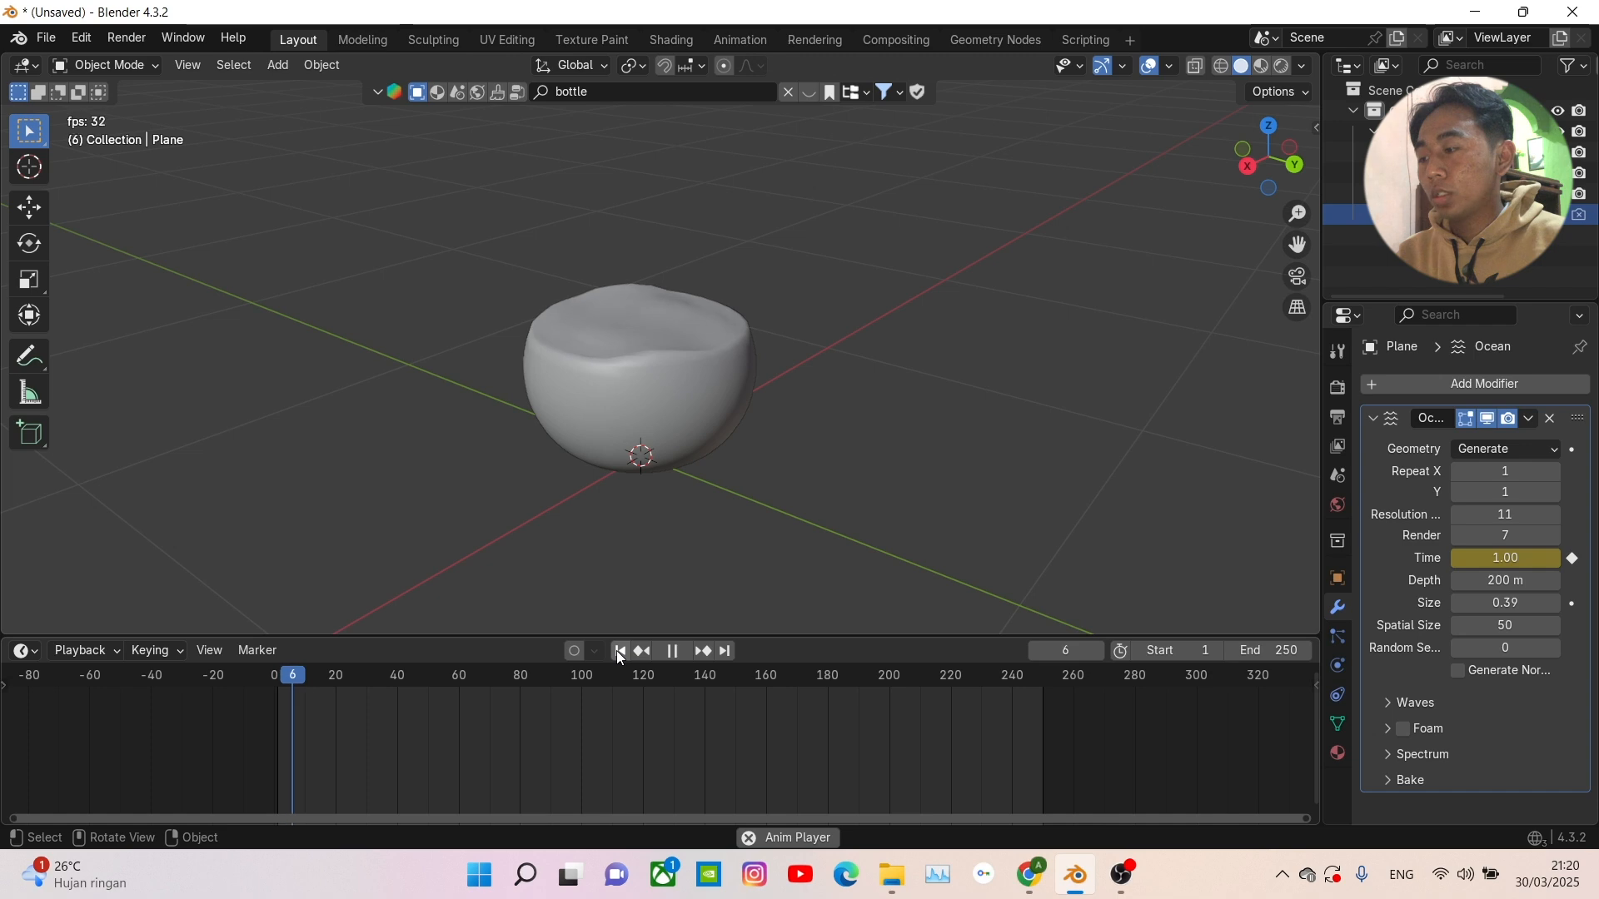
pyautogui.scroll(5, 789, 532)
pyautogui.moveTo(790, 532); pyautogui.dragTo(976, 505, button='middle')
pyautogui.press('space')
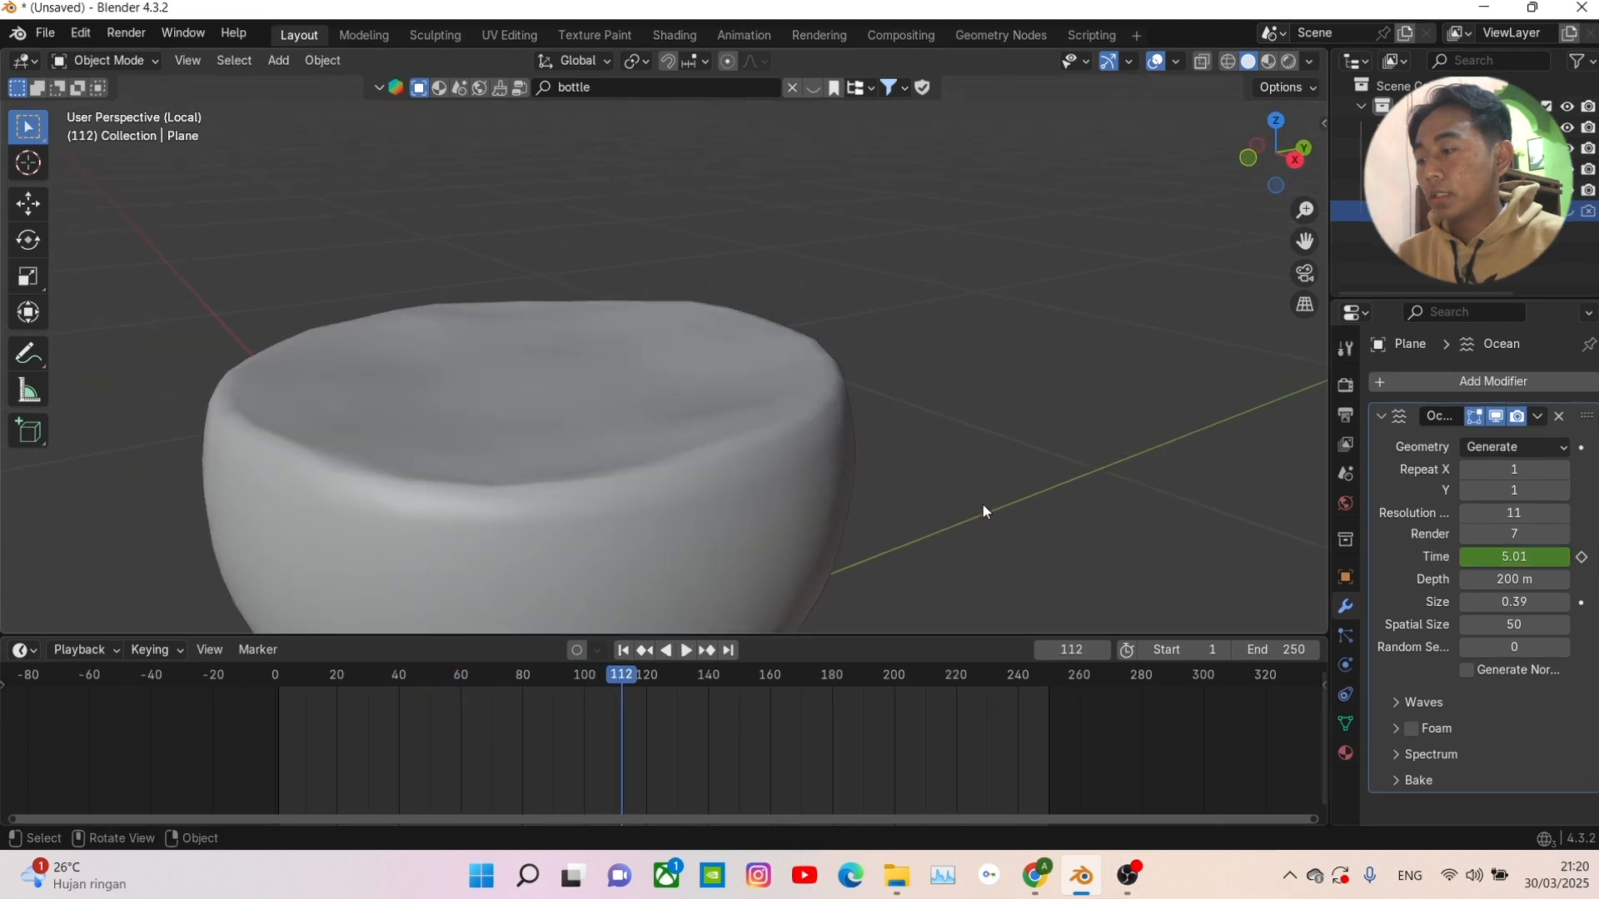
# - Apply Shade Auto Smooth to the liquid body
pyautogui.click(762, 479)
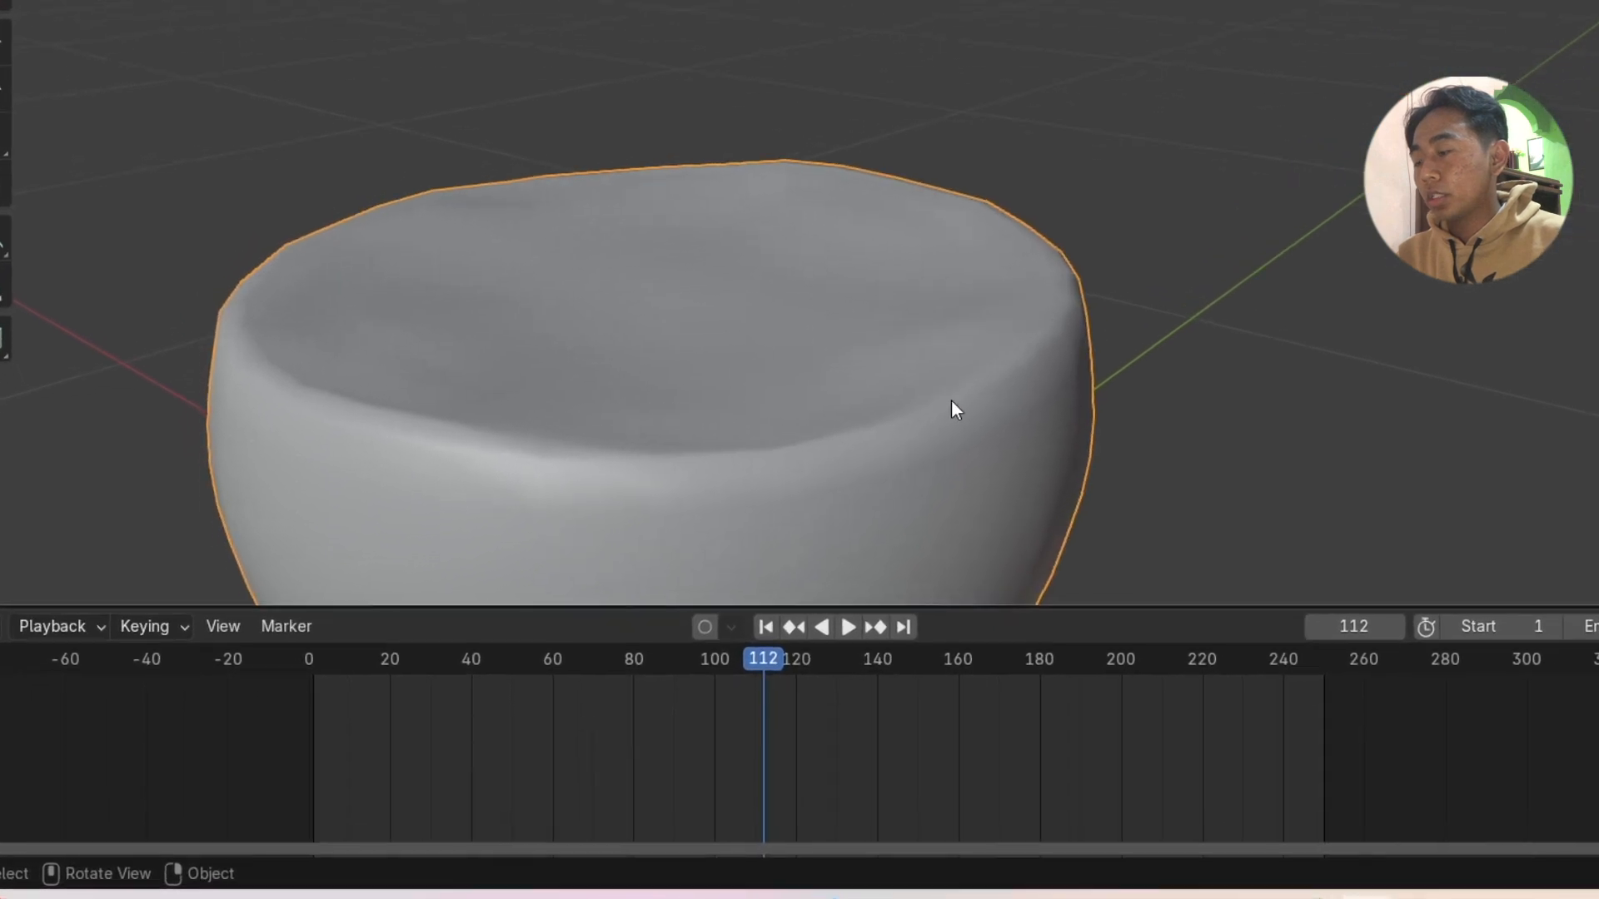
pyautogui.moveTo(766, 485); pyautogui.dragTo(679, 443, button='middle')
pyautogui.rightClick(886, 318)
pyautogui.click(855, 323)
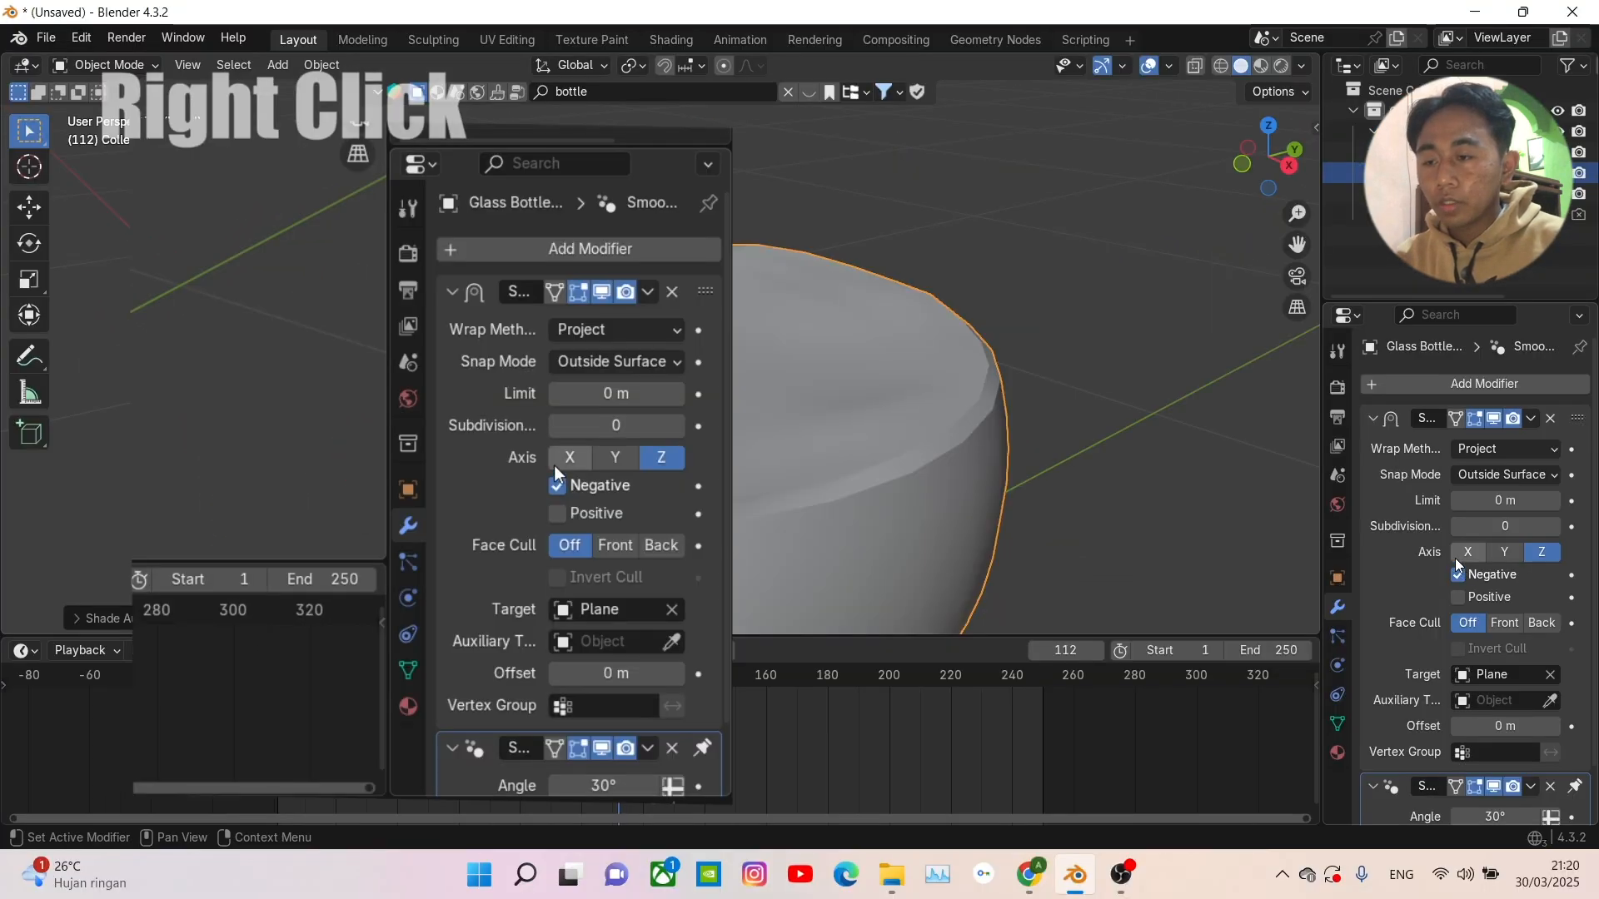
# - Add a Subdivision Surface modifier to the liquid body and preview its animation briefly
pyautogui.scroll(-2, 1465, 541)
pyautogui.scroll(2, 1448, 457)
pyautogui.click(556, 251)
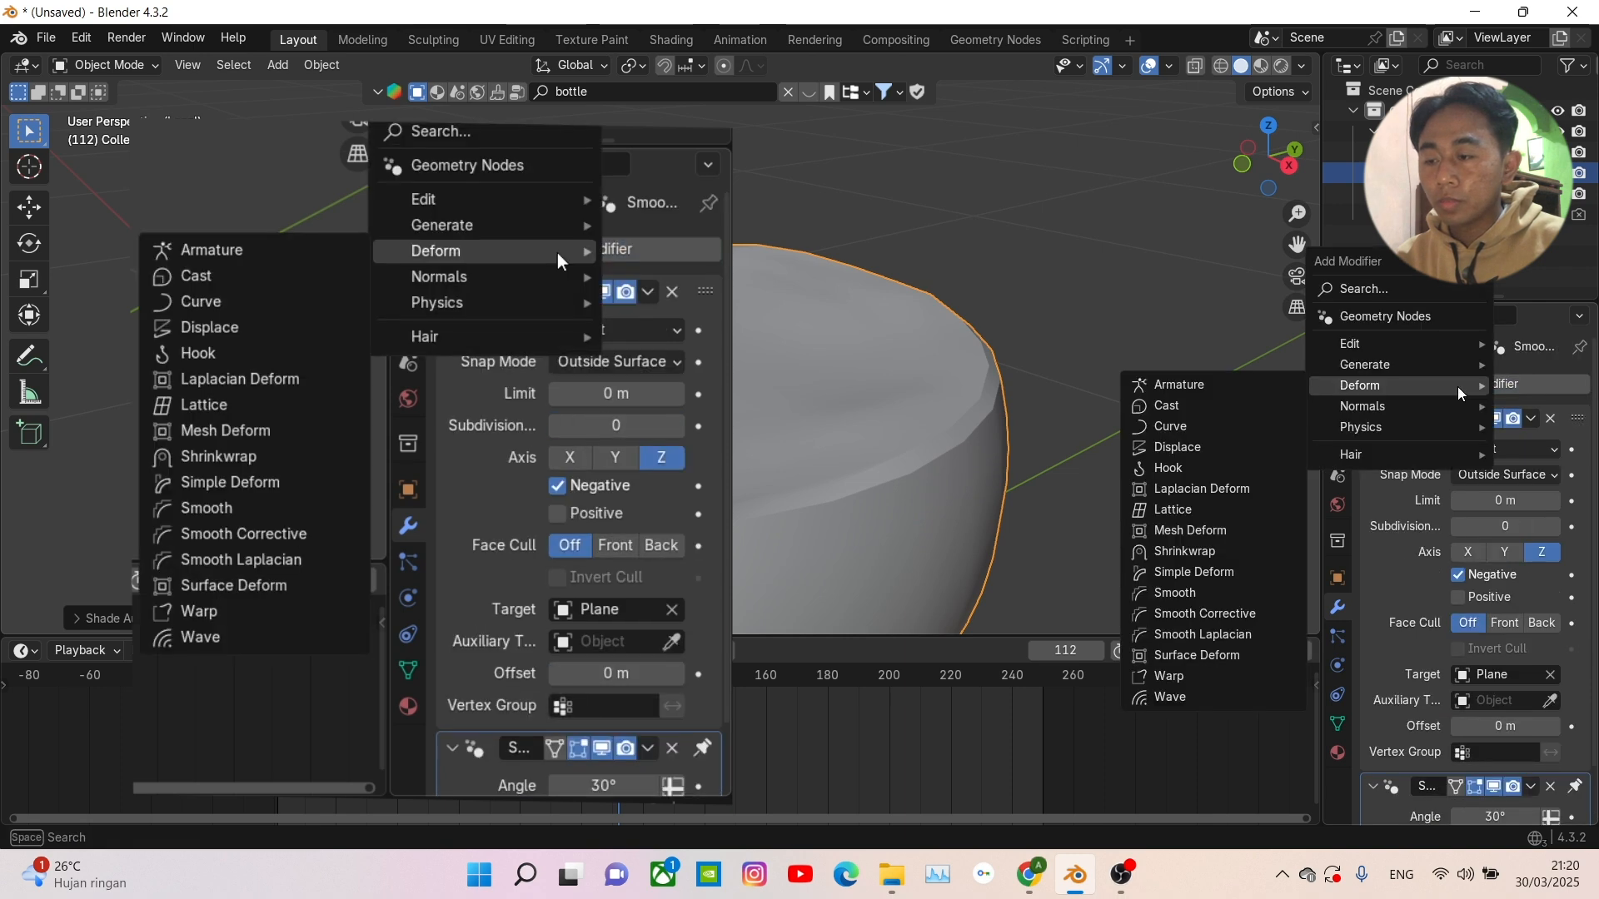
pyautogui.moveTo(496, 227)
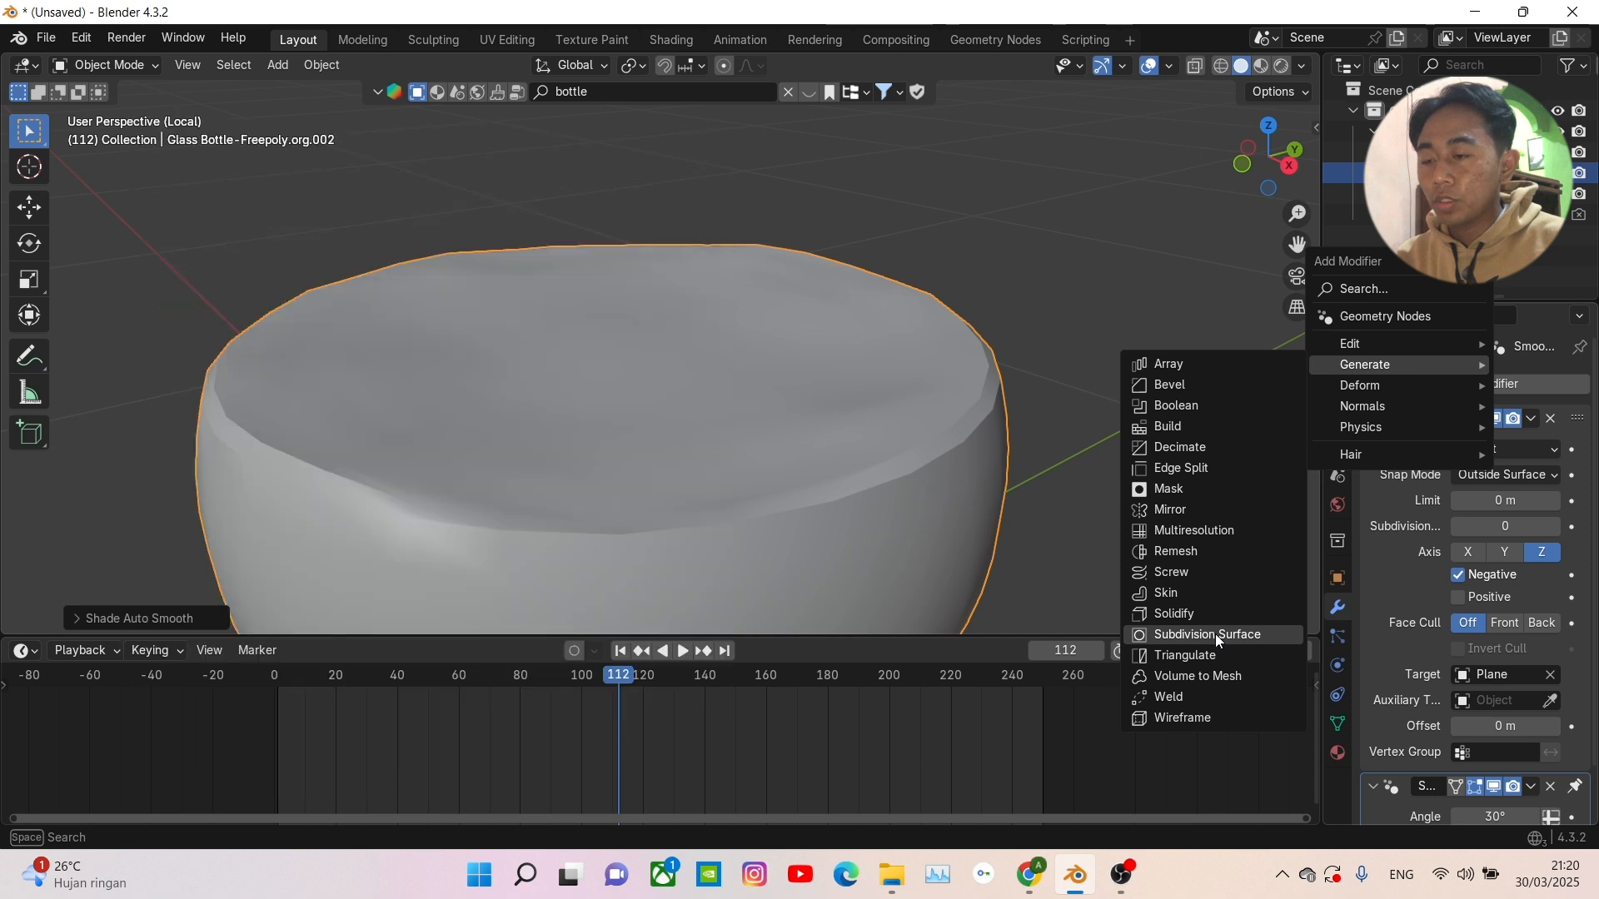
pyautogui.click(1216, 635)
pyautogui.scroll(-3, 1132, 492)
pyautogui.moveTo(1136, 501); pyautogui.dragTo(1175, 518, button='middle')
pyautogui.press('space')
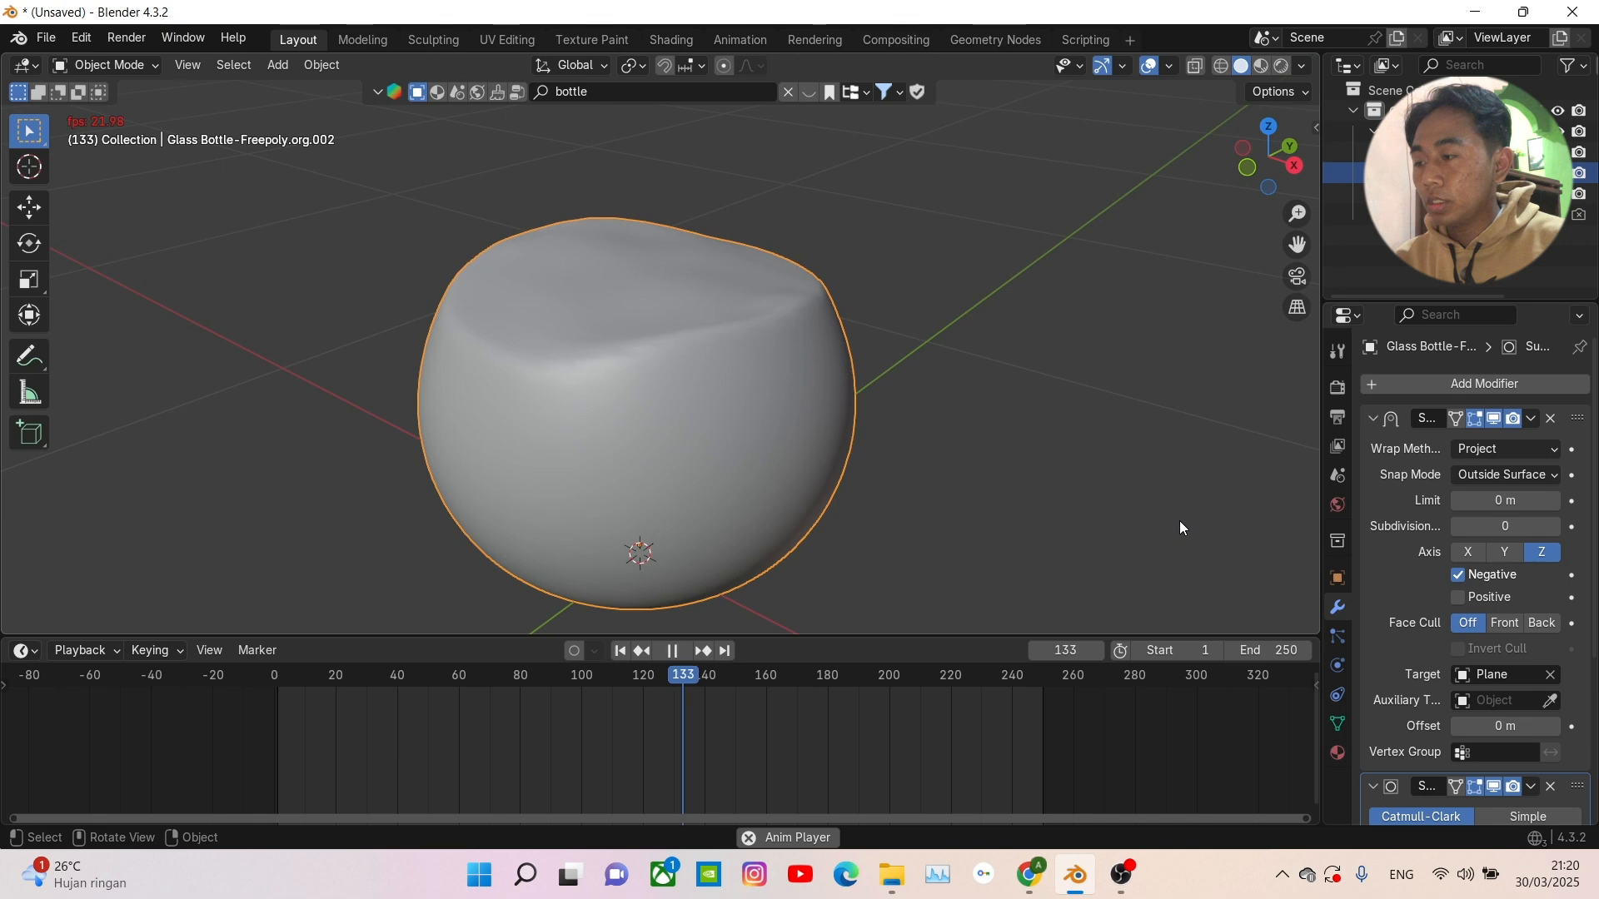
pyautogui.press('space')
# - Try to move the Subdivision Surface modifier below the auto smooth modifier in the stack
pyautogui.scroll(-6, 1438, 549)
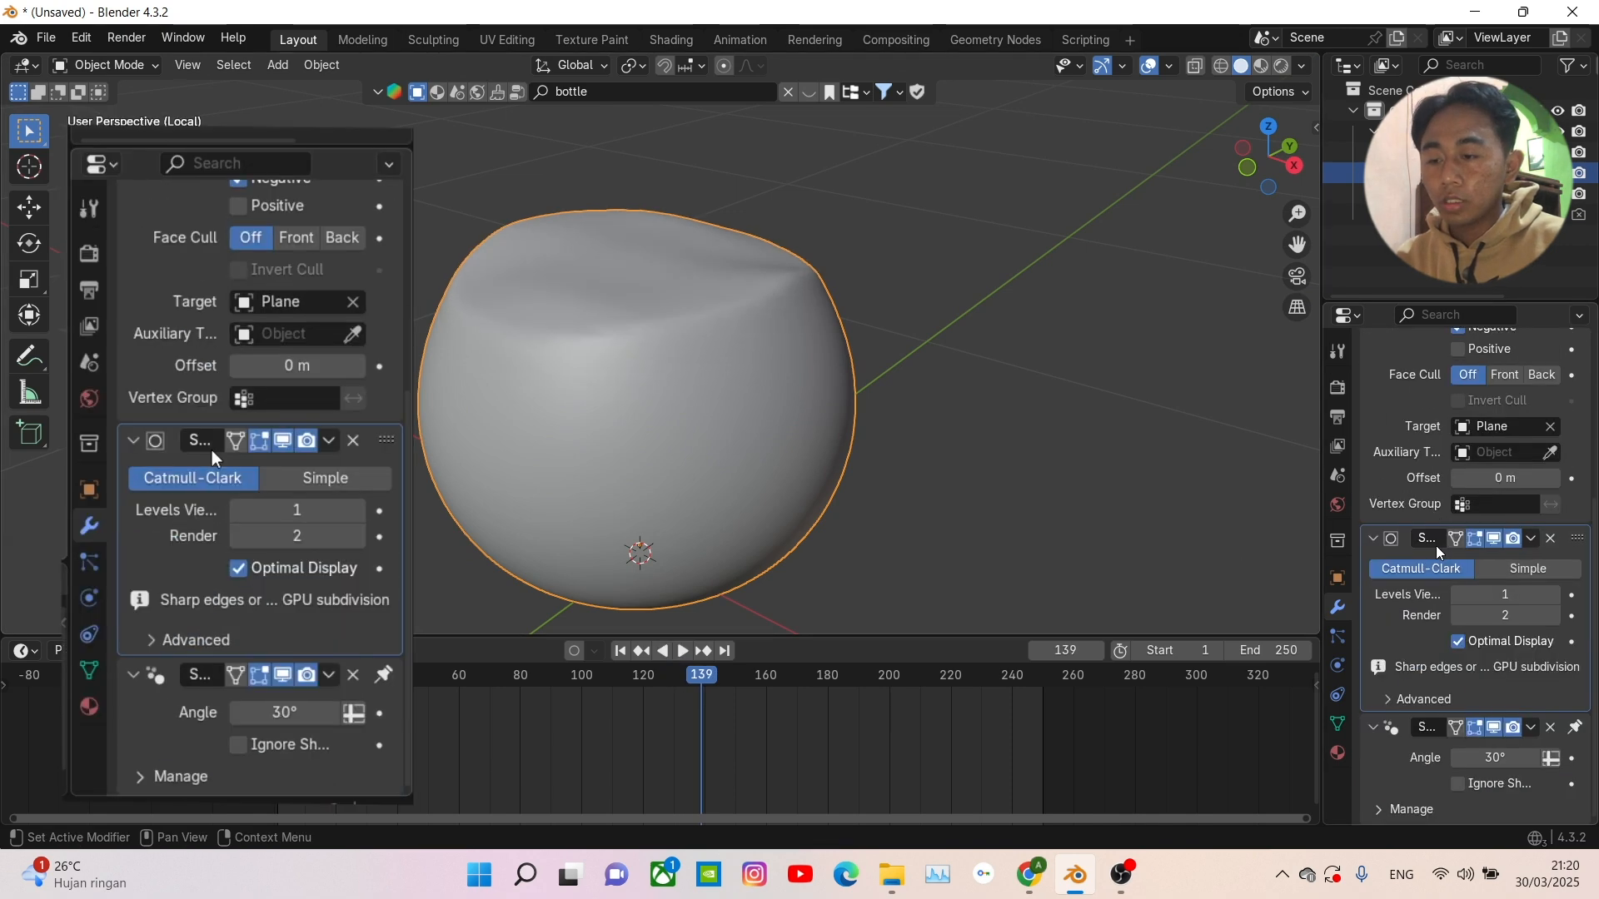
pyautogui.moveTo(388, 443); pyautogui.dragTo(383, 747)
pyautogui.moveTo(1575, 786); pyautogui.dragTo(1577, 804)
# - Play the animation again and examine the subdivided liquid surface from the side
pyautogui.moveTo(971, 507); pyautogui.dragTo(1070, 468, button='middle')
pyautogui.press('space')
pyautogui.press('space')
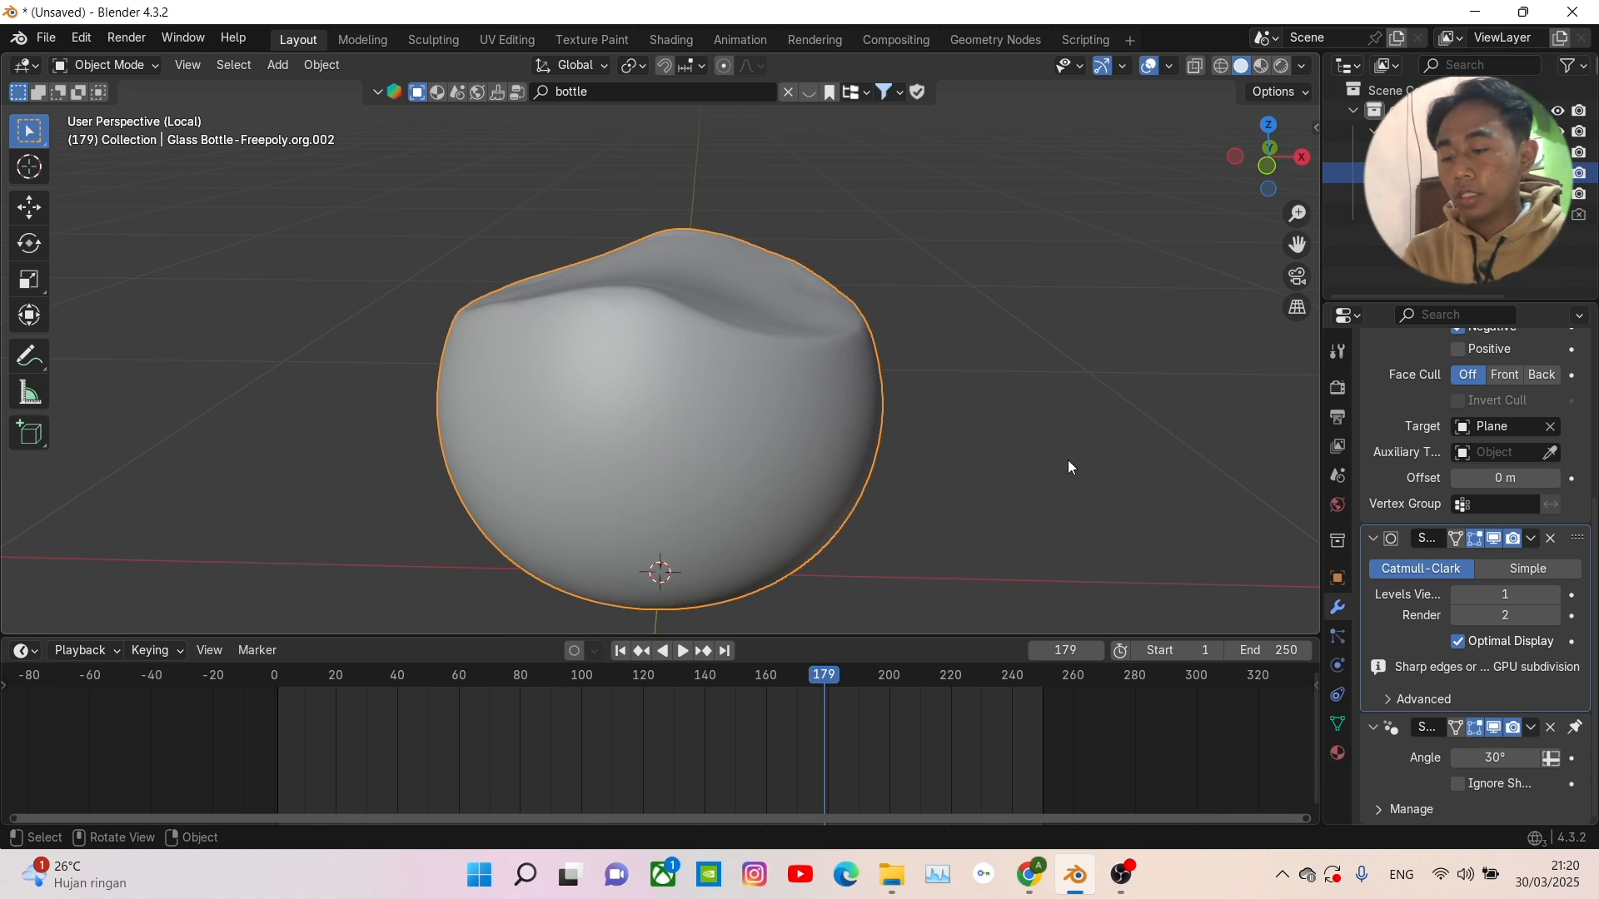
pyautogui.moveTo(1038, 447); pyautogui.dragTo(986, 443, button='middle')
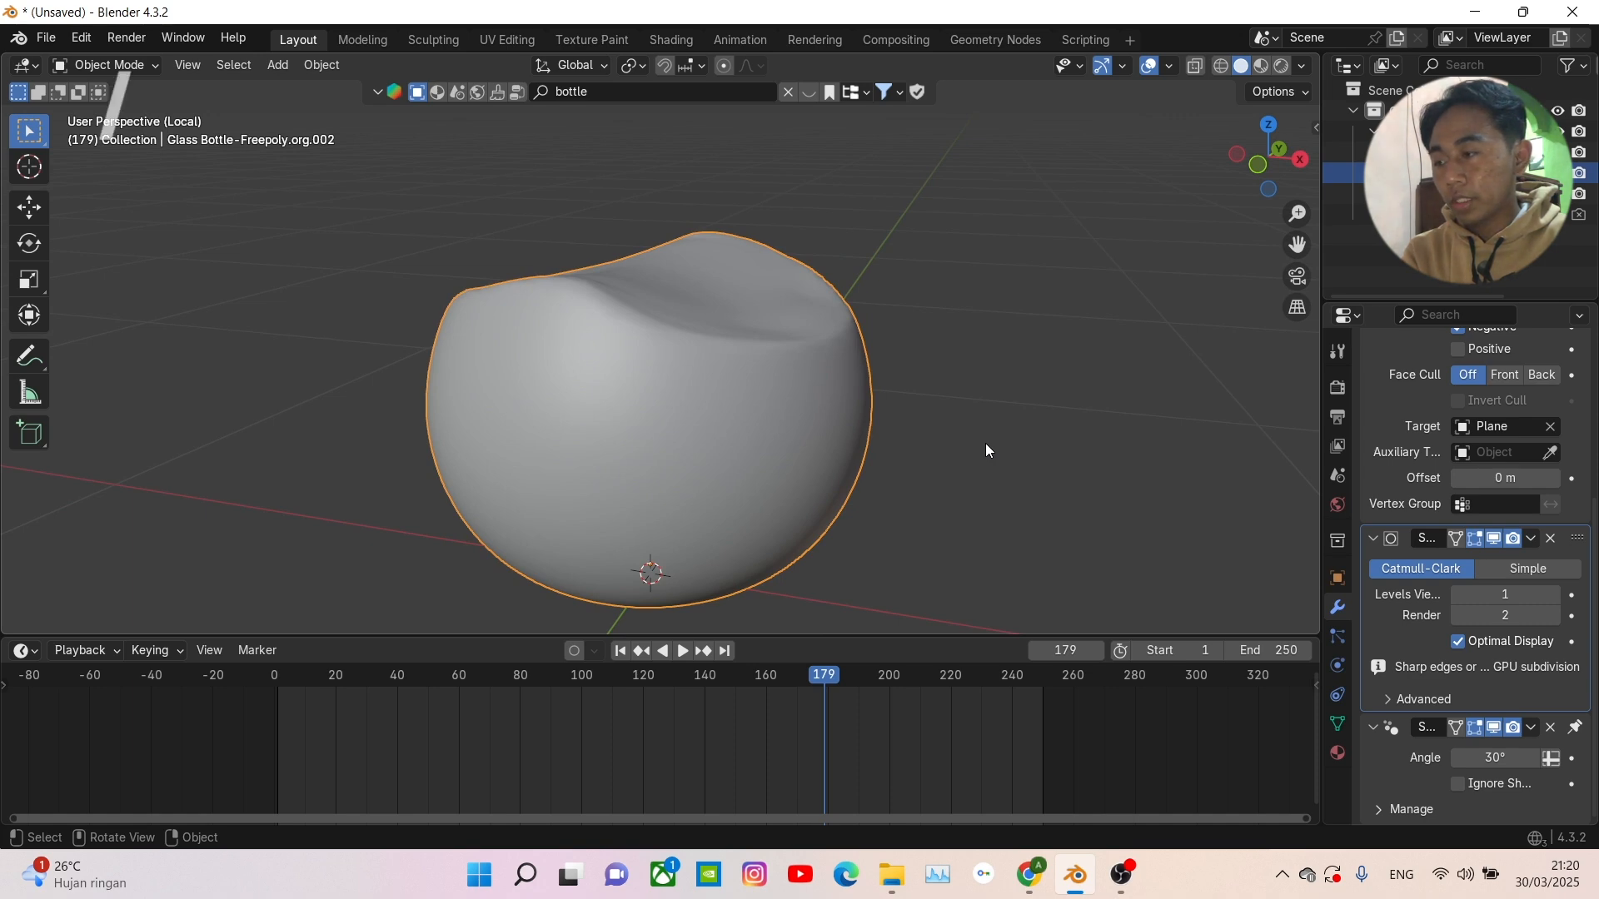
# - Leave local view to bring back the whole bottle and switch the viewport to Material Preview shading
pyautogui.press('/')
pyautogui.moveTo(942, 409)
pyautogui.mouseDown(button='middle')
pyautogui.moveTo(882, 355)
pyautogui.moveTo(948, 390)
pyautogui.mouseUp(button='middle')
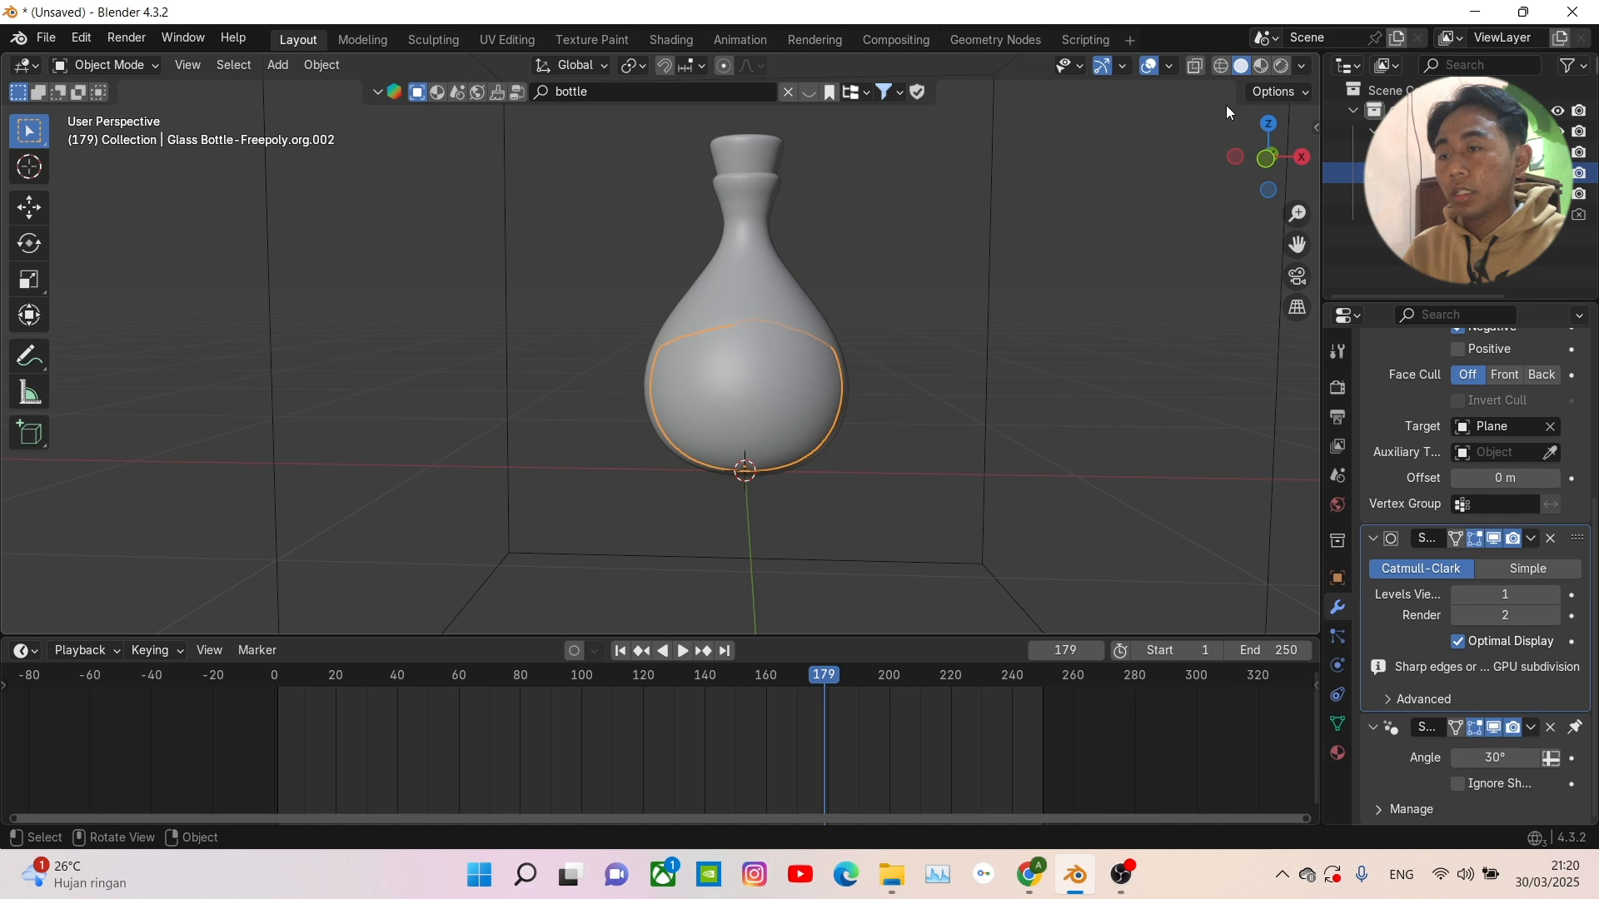
pyautogui.moveTo(869, 281); pyautogui.dragTo(1202, 134, button='middle')
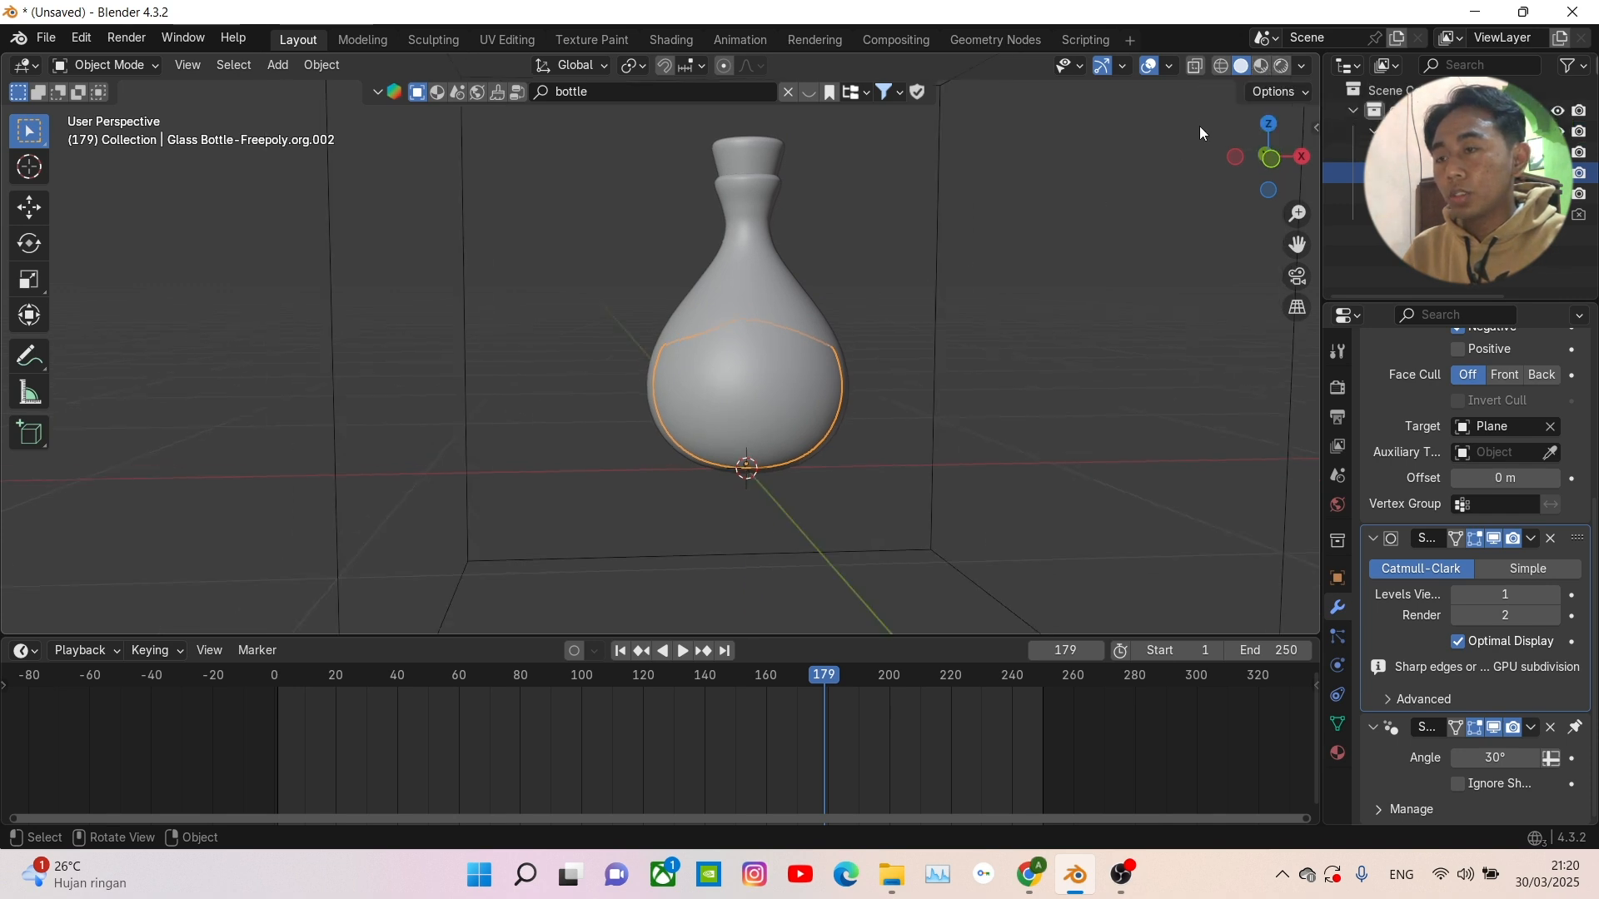
pyautogui.click(1259, 72)
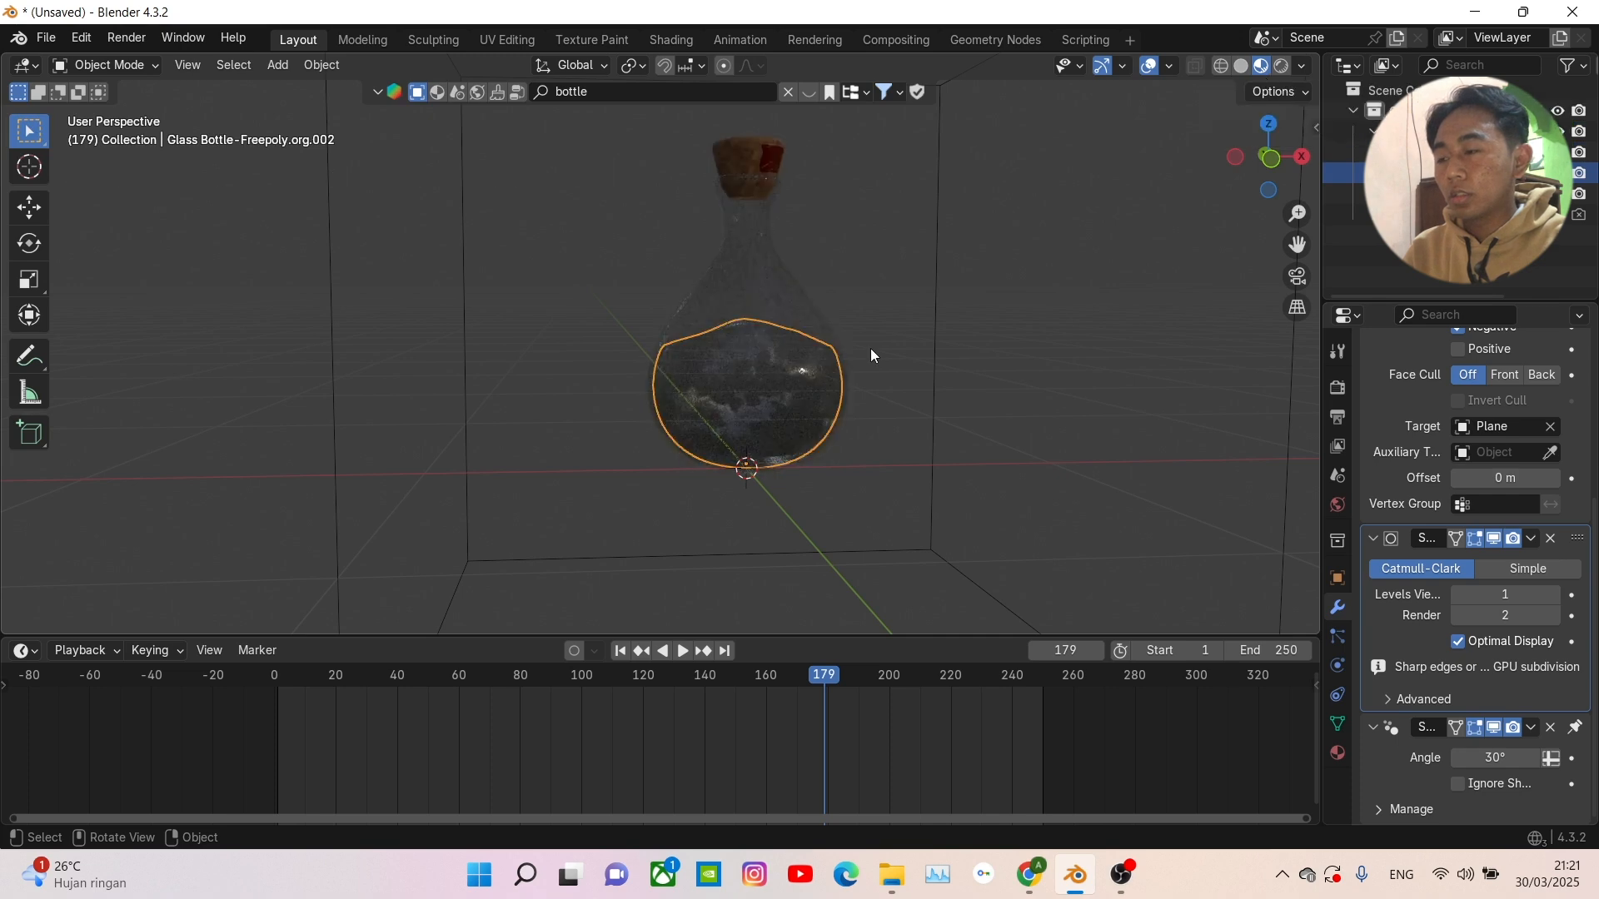
pyautogui.scroll(3, 867, 348)
pyautogui.moveTo(867, 348)
pyautogui.mouseDown(button='middle')
pyautogui.moveTo(768, 334)
pyautogui.moveTo(782, 381)
pyautogui.moveTo(822, 382)
pyautogui.moveTo(866, 439)
pyautogui.moveTo(827, 374)
pyautogui.moveTo(857, 343)
pyautogui.moveTo(866, 354)
pyautogui.mouseUp(button='middle')
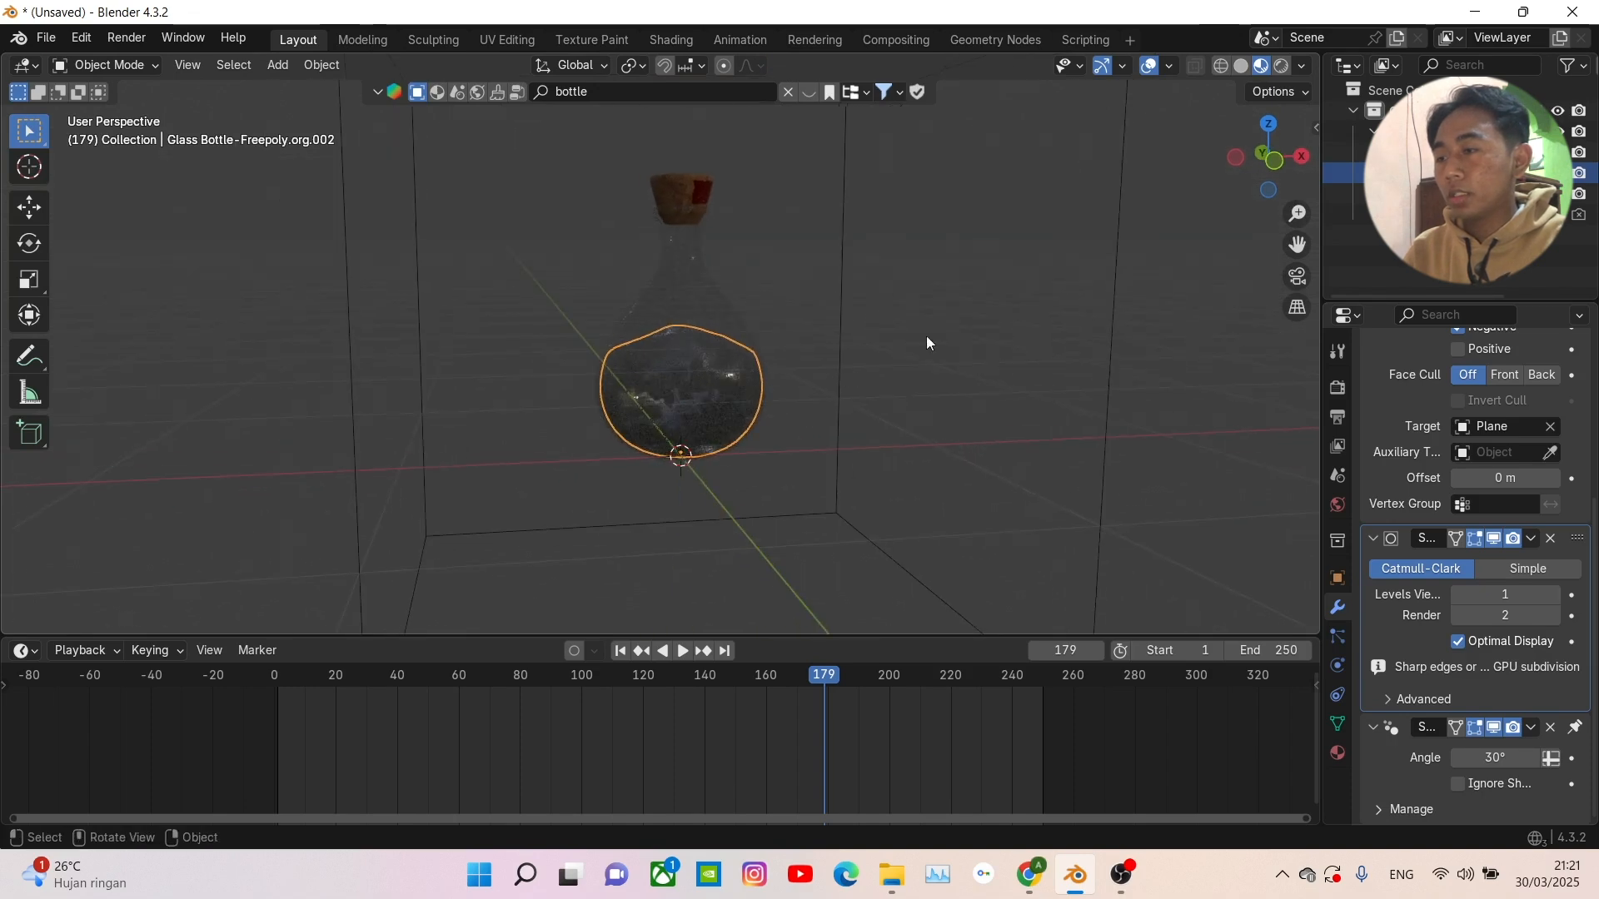
pyautogui.moveTo(640, 448); pyautogui.dragTo(664, 497, button='middle')
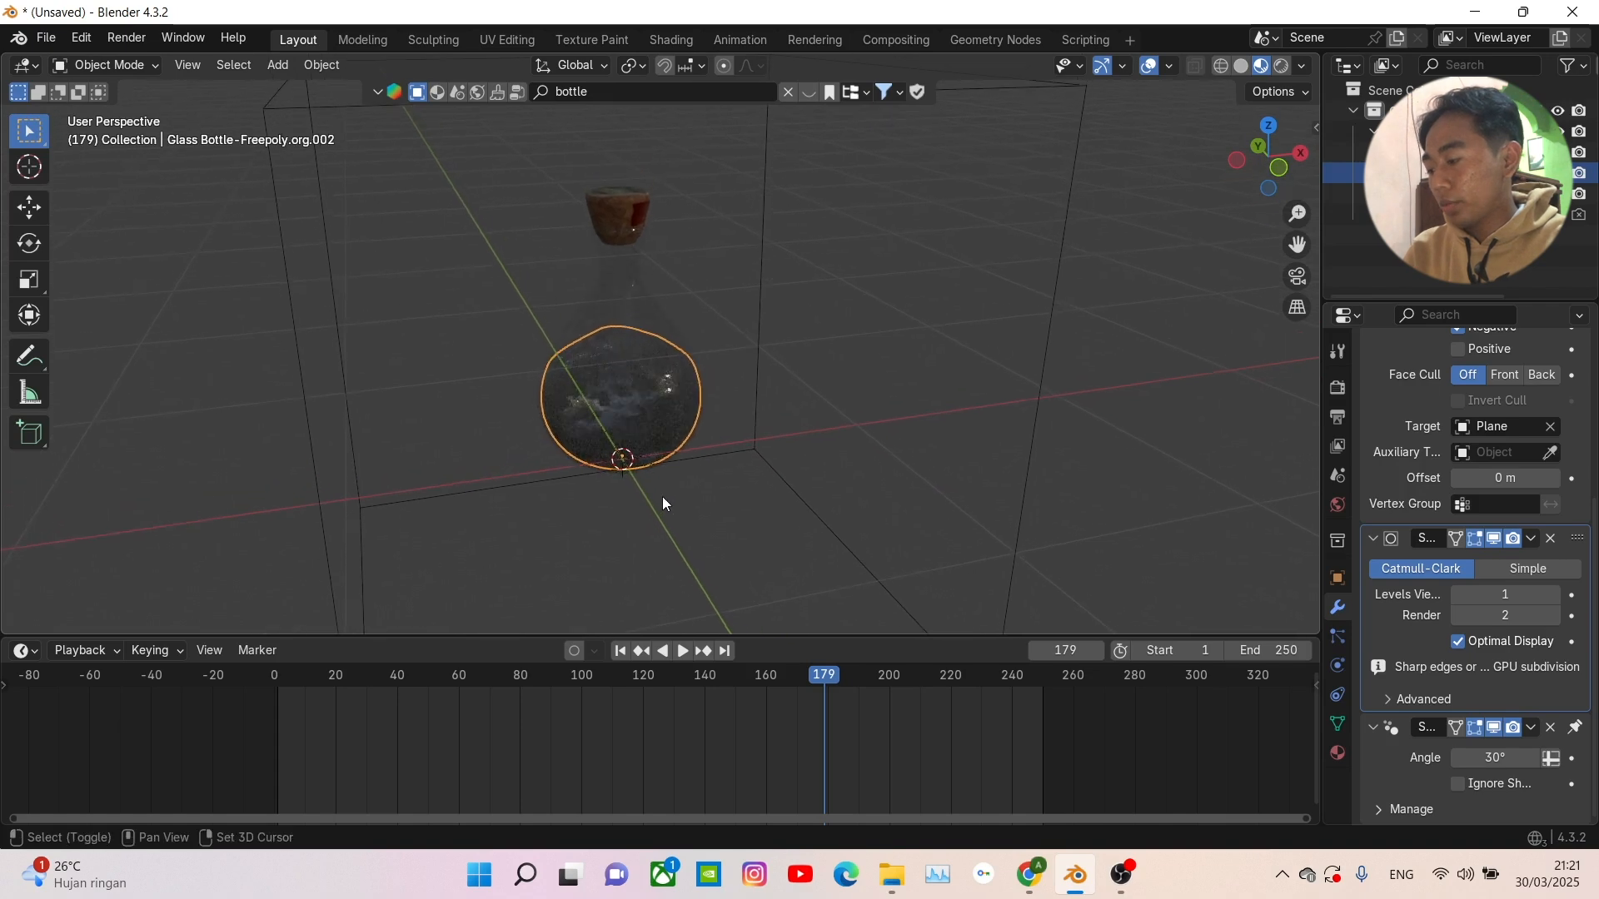
# - Add a mesh plane beneath the bottle as the ground
pyautogui.hotkey('shift', 'a')
pyautogui.moveTo(624, 447)
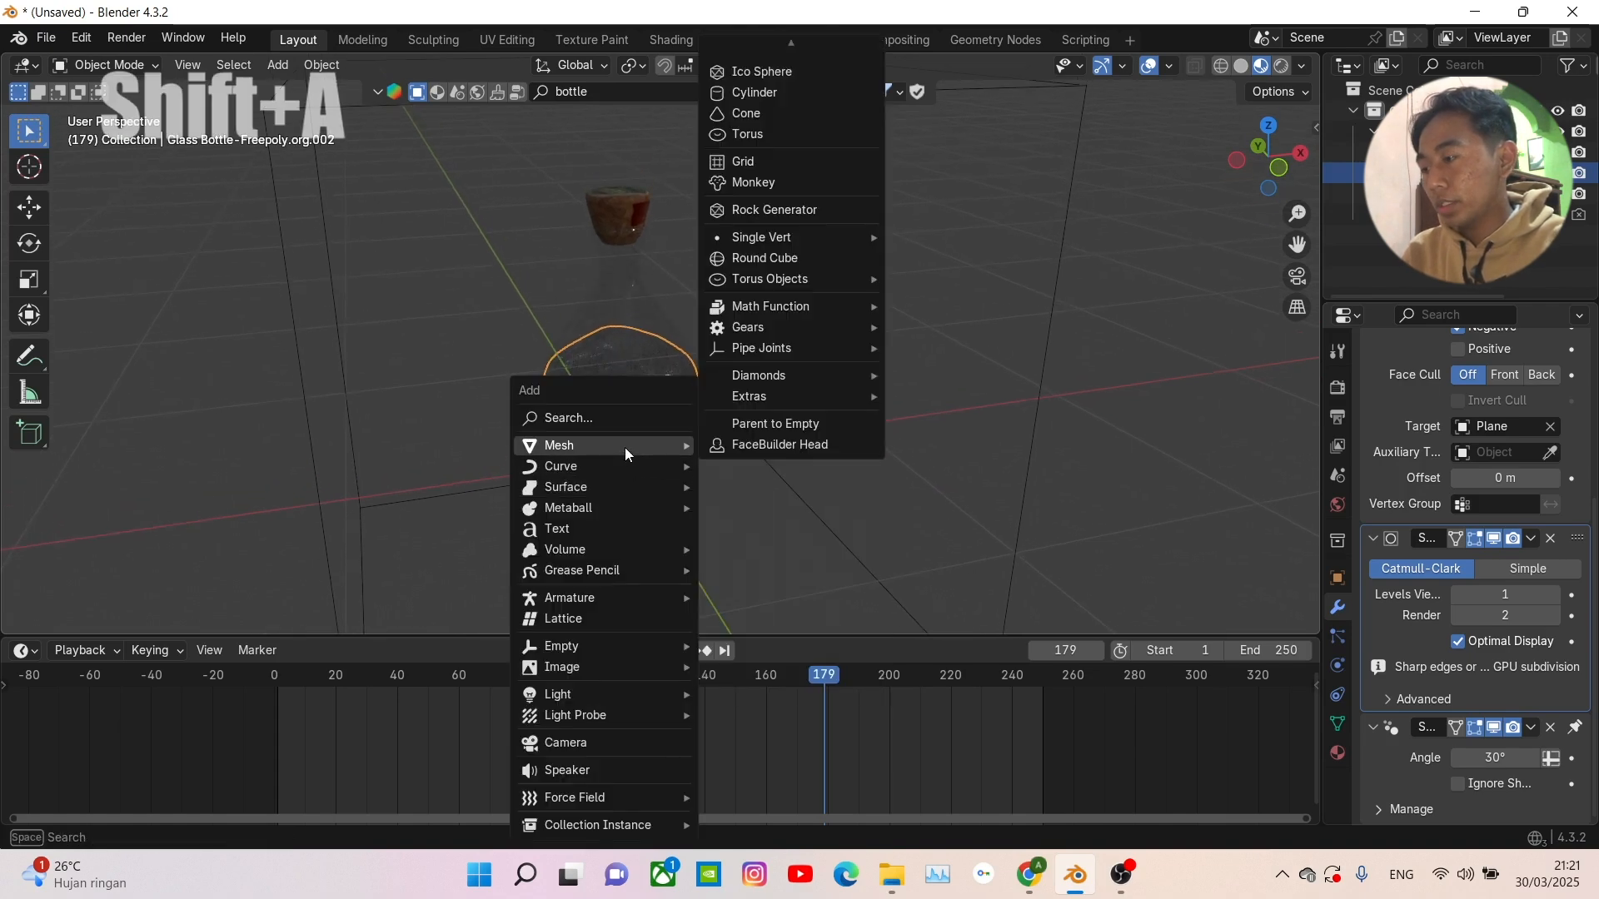
pyautogui.scroll(4, 745, 102)
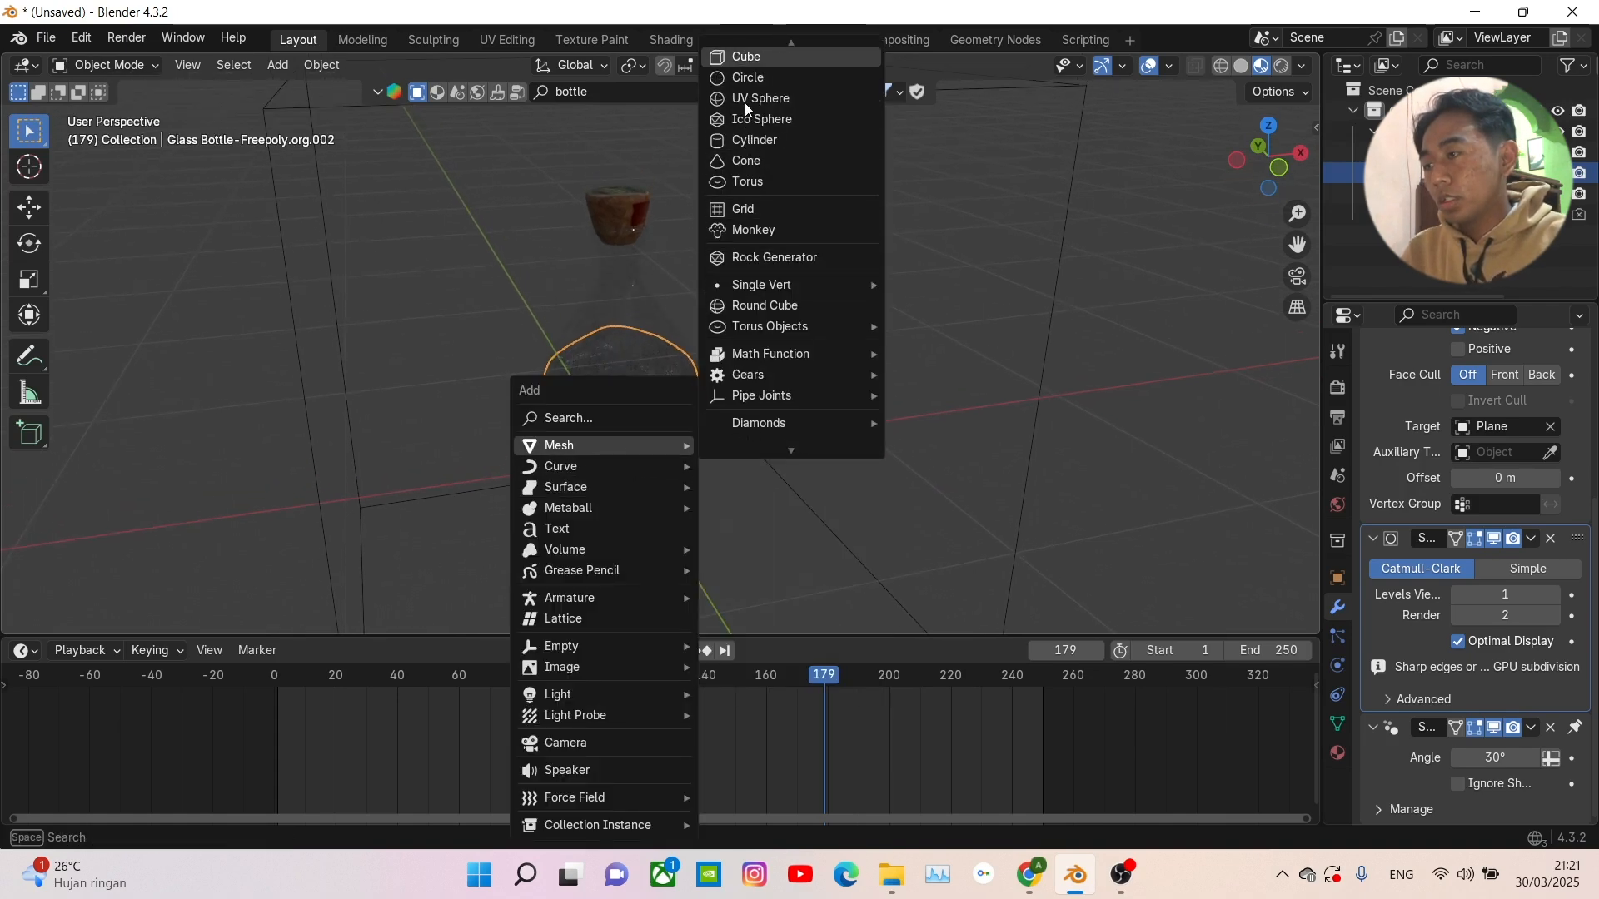
pyautogui.click(762, 57)
pyautogui.moveTo(725, 329); pyautogui.dragTo(887, 301, button='middle')
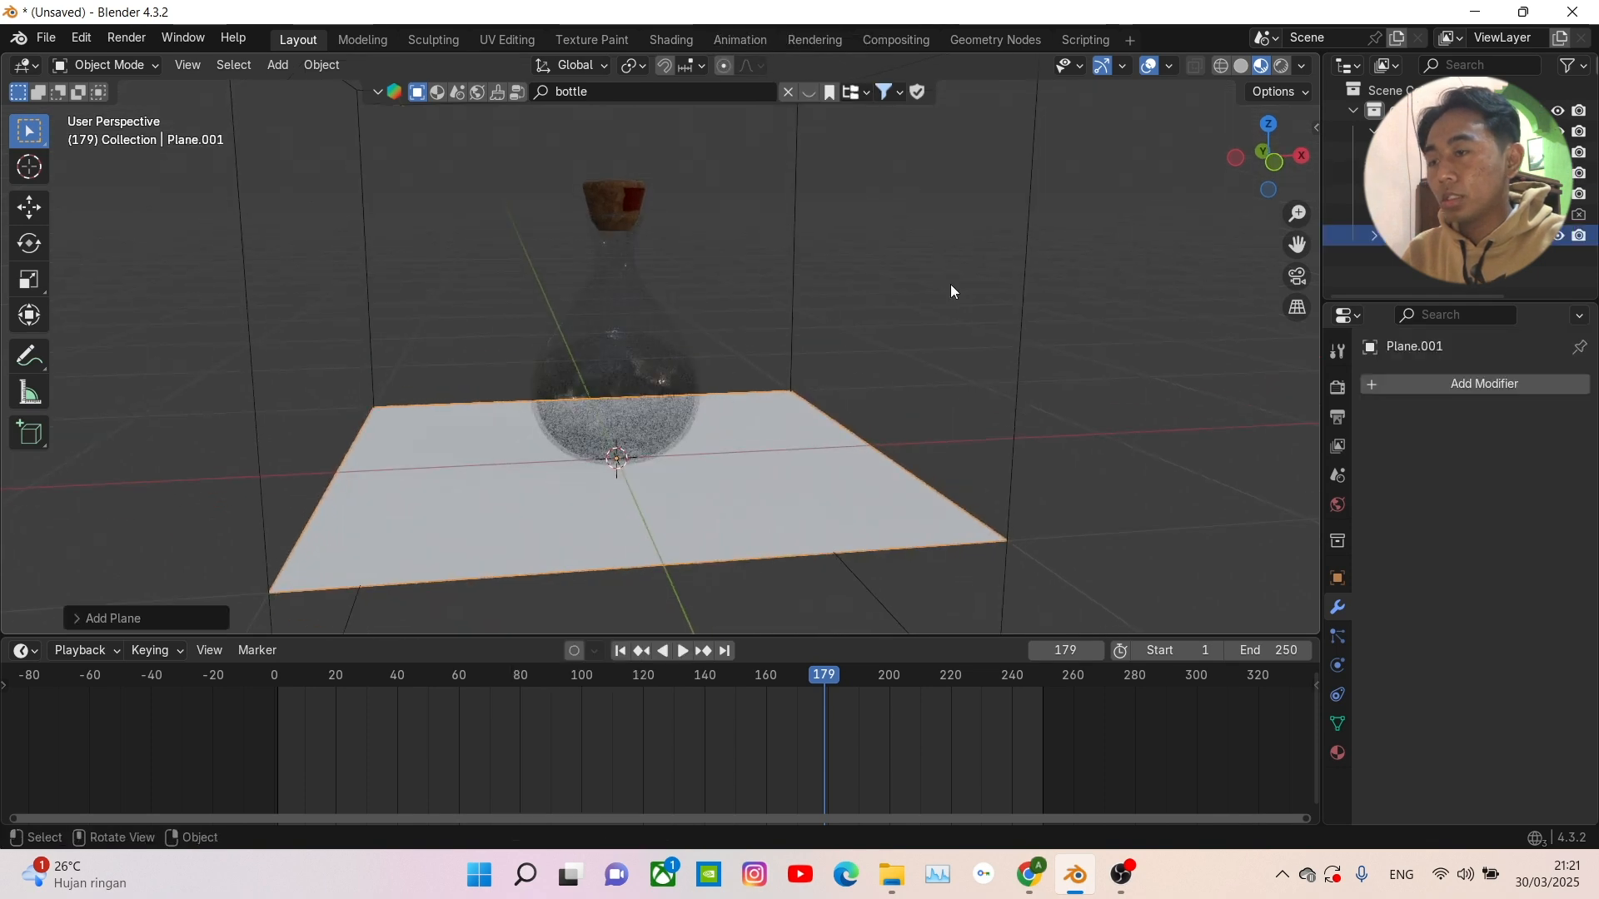
# - Scale the ground plane up about 3.4 times from the front view
pyautogui.click(1271, 170)
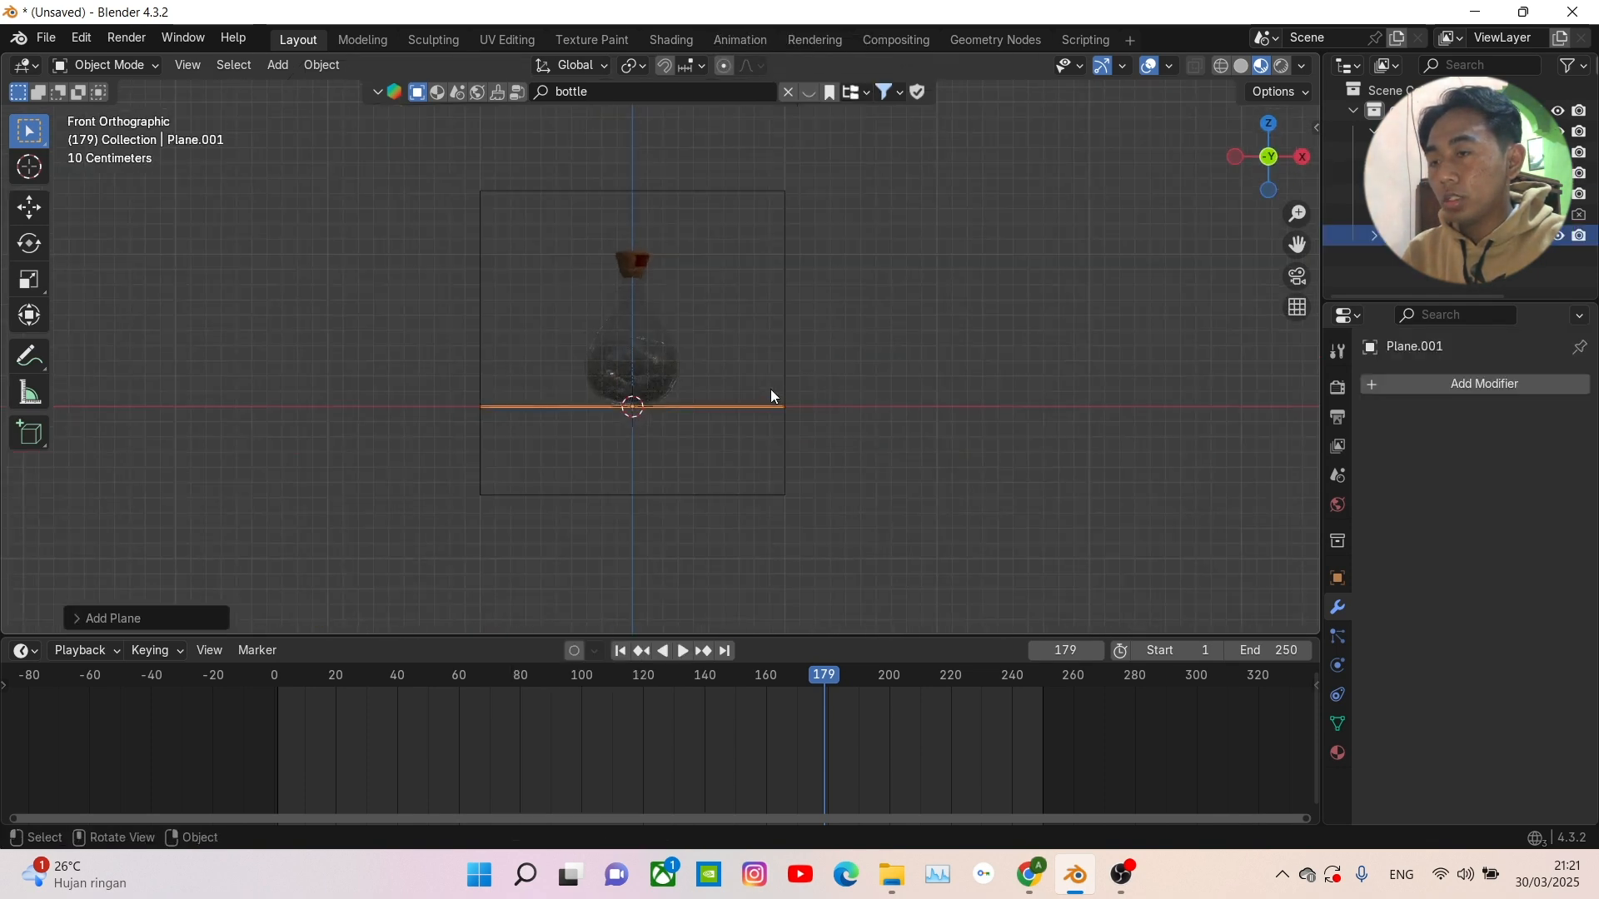
pyautogui.press('s')
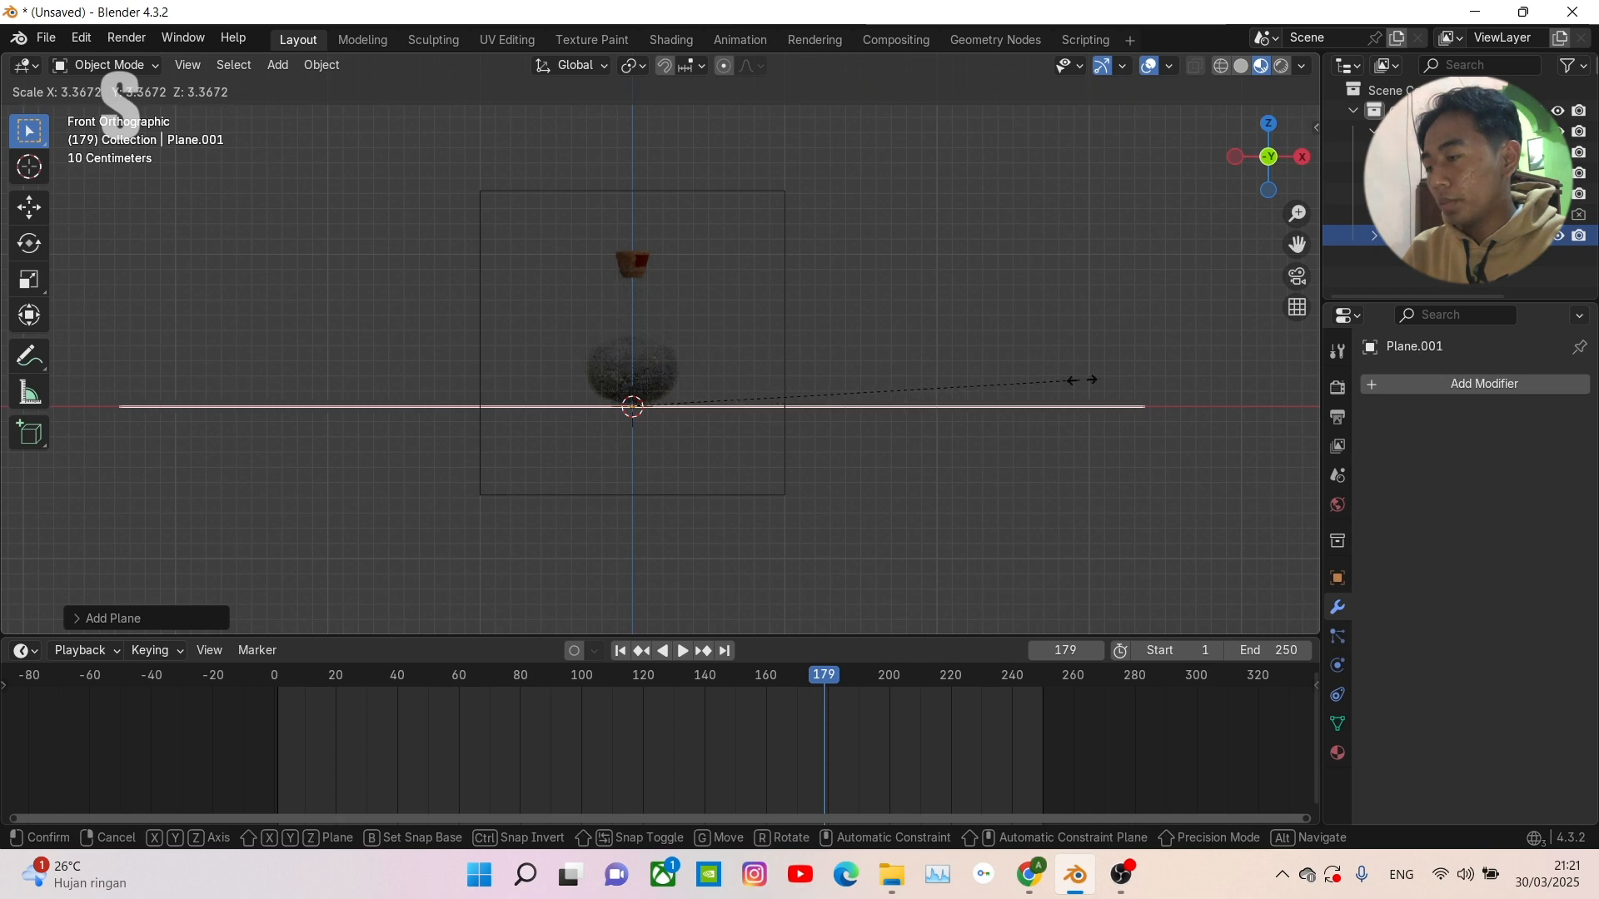
pyautogui.click(1096, 391)
pyautogui.moveTo(831, 392); pyautogui.dragTo(791, 386, button='middle')
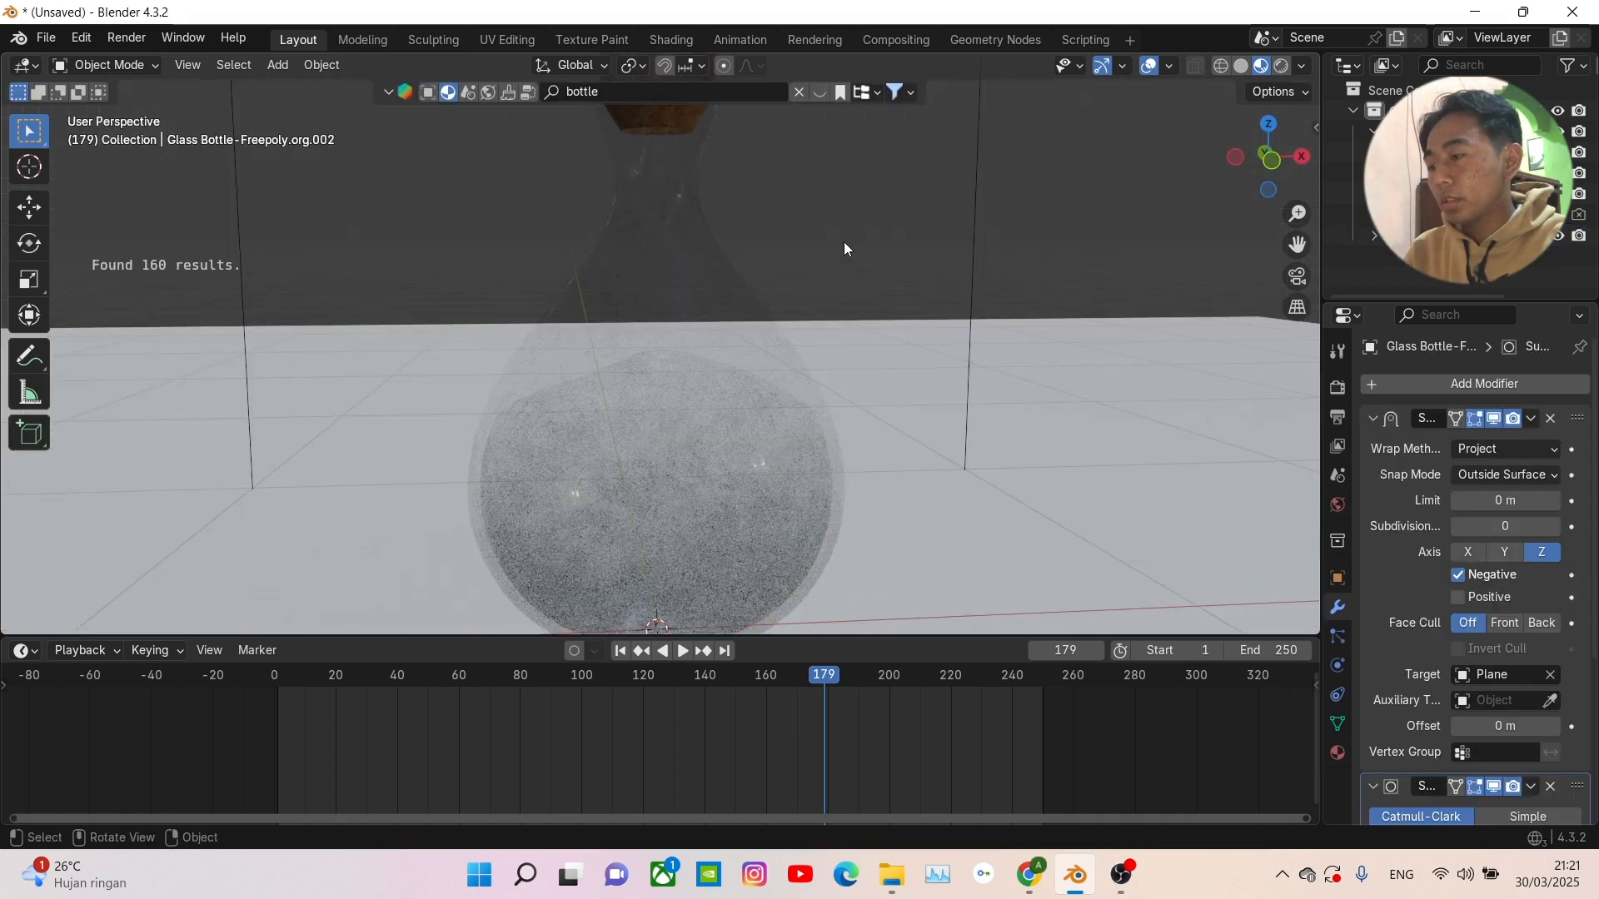
# - Select the liquid body inside the bottle and show the asset bar of library materials
pyautogui.scroll(-2, 846, 241)
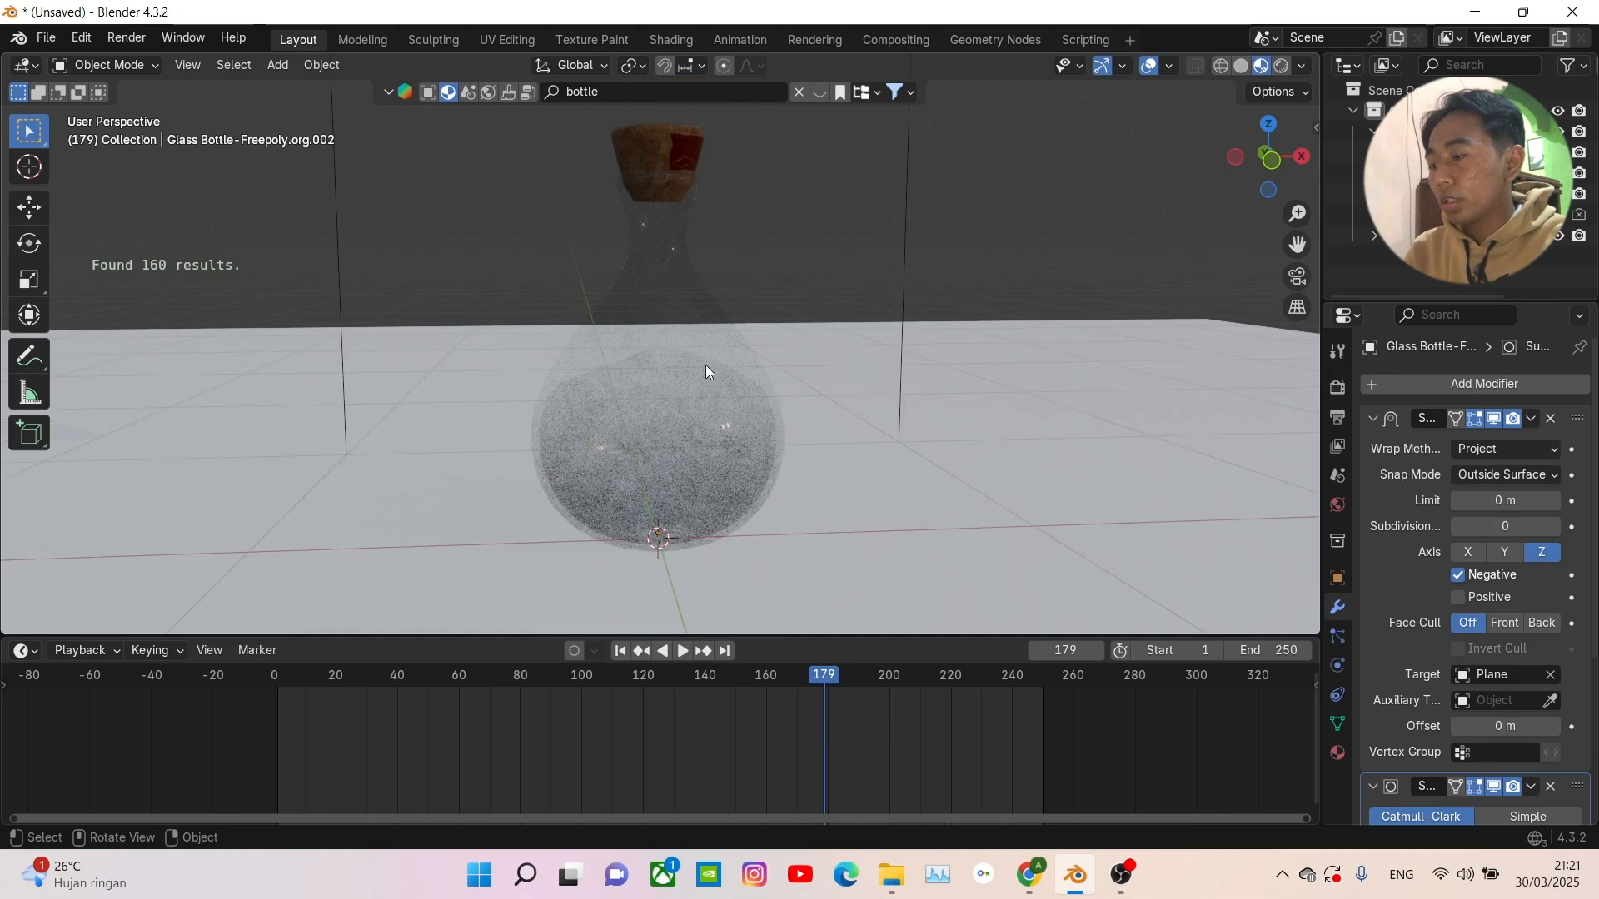
pyautogui.click(668, 388)
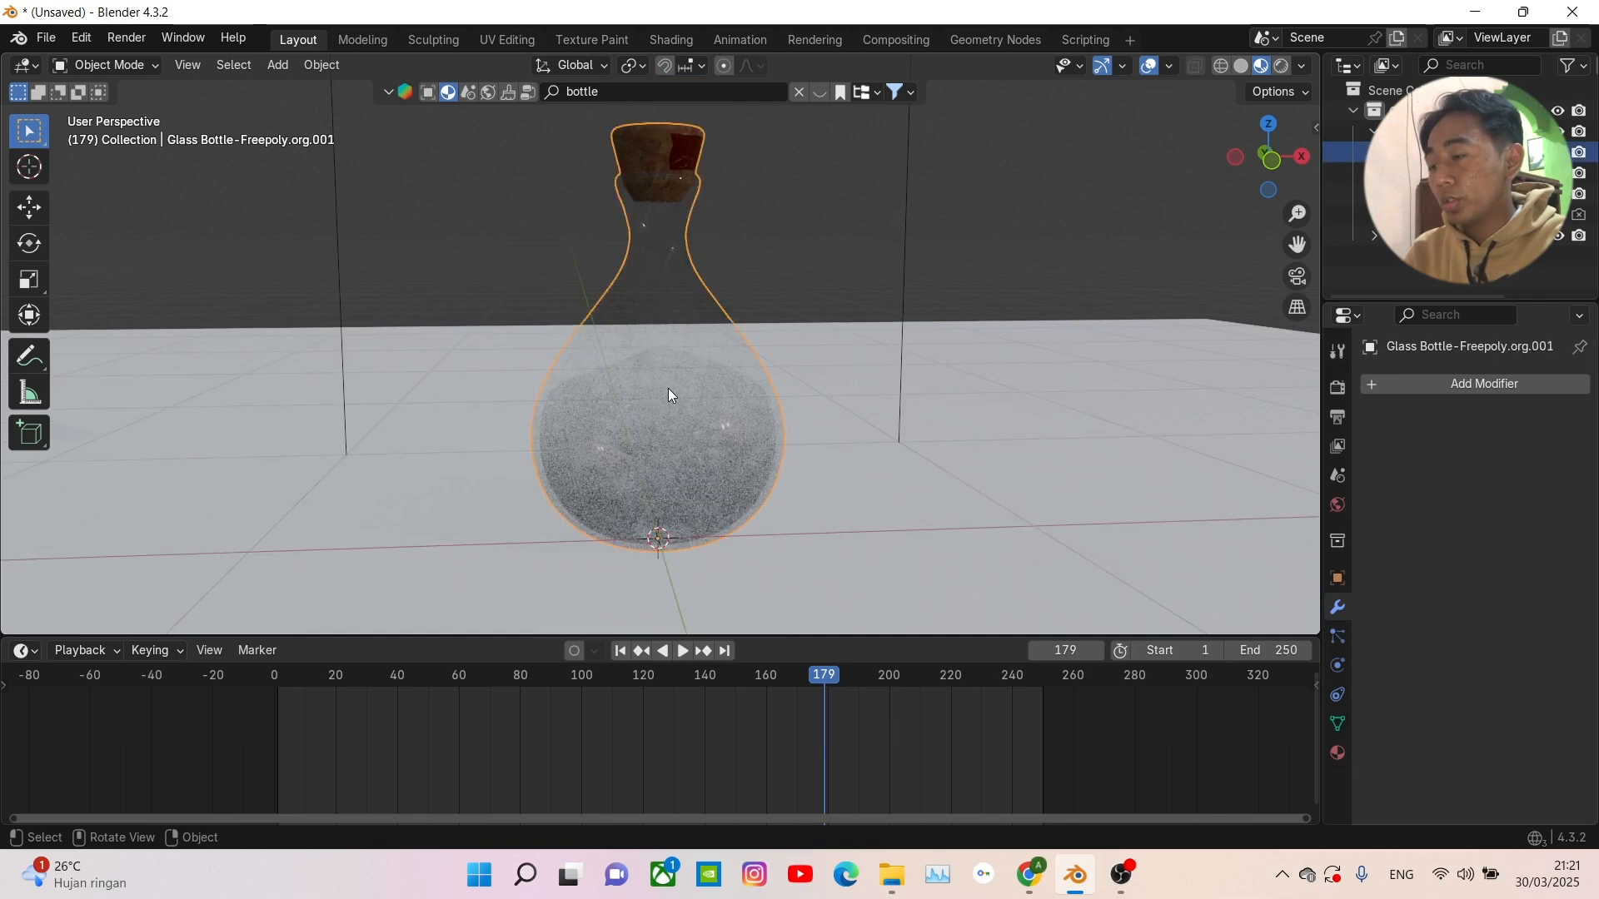
pyautogui.moveTo(722, 354)
pyautogui.mouseDown(button='middle')
pyautogui.moveTo(718, 380)
pyautogui.moveTo(733, 383)
pyautogui.mouseUp(button='middle')
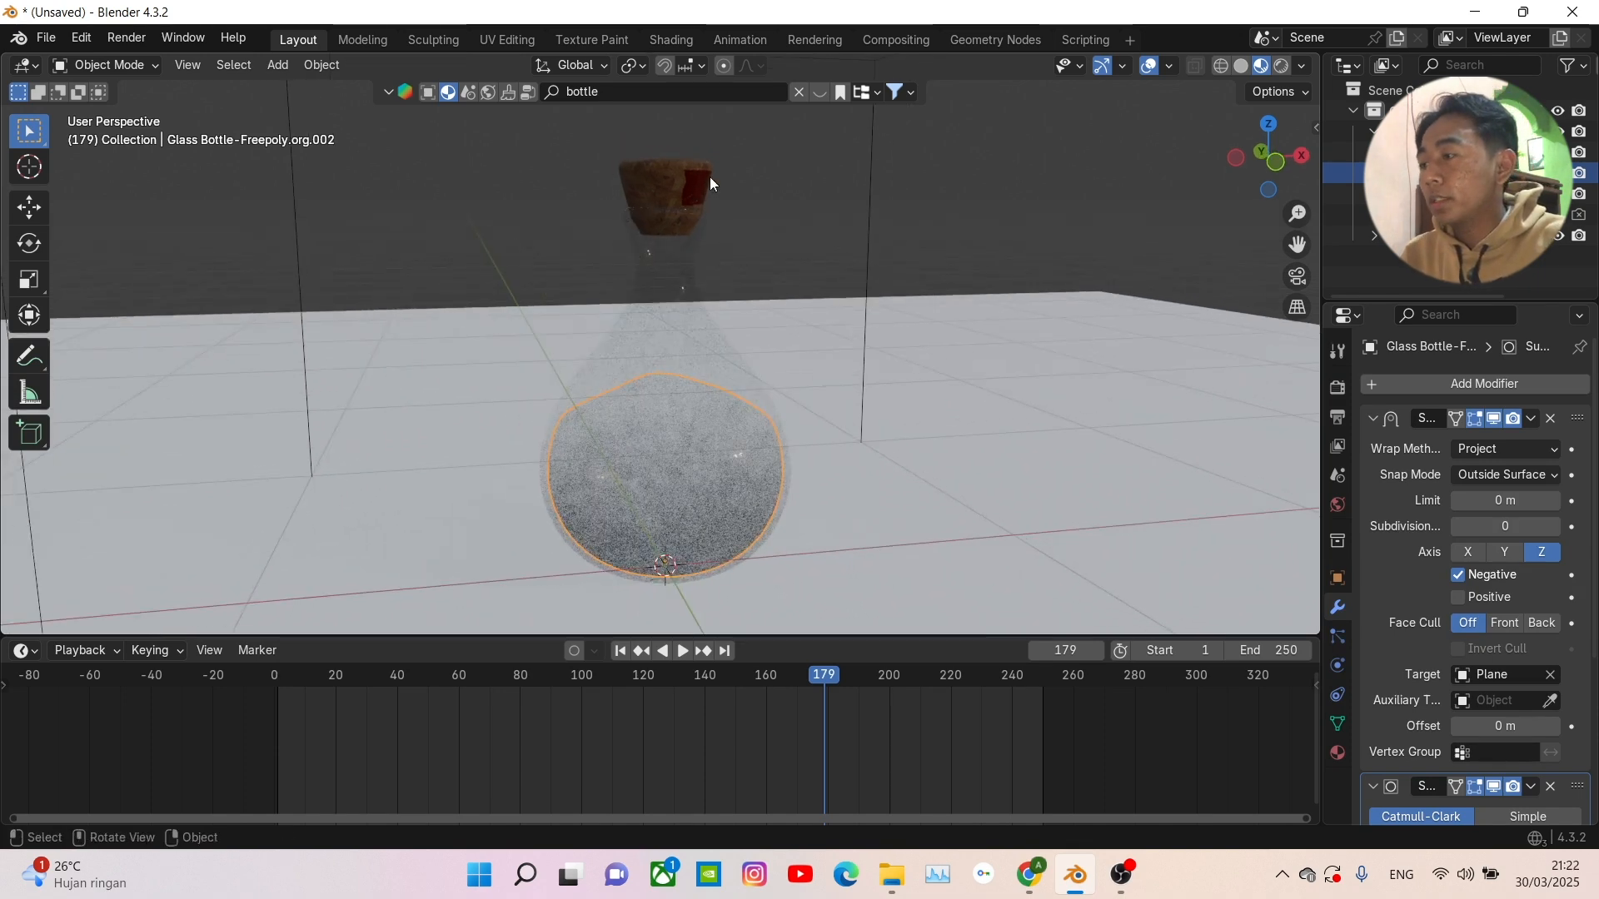
pyautogui.click(817, 101)
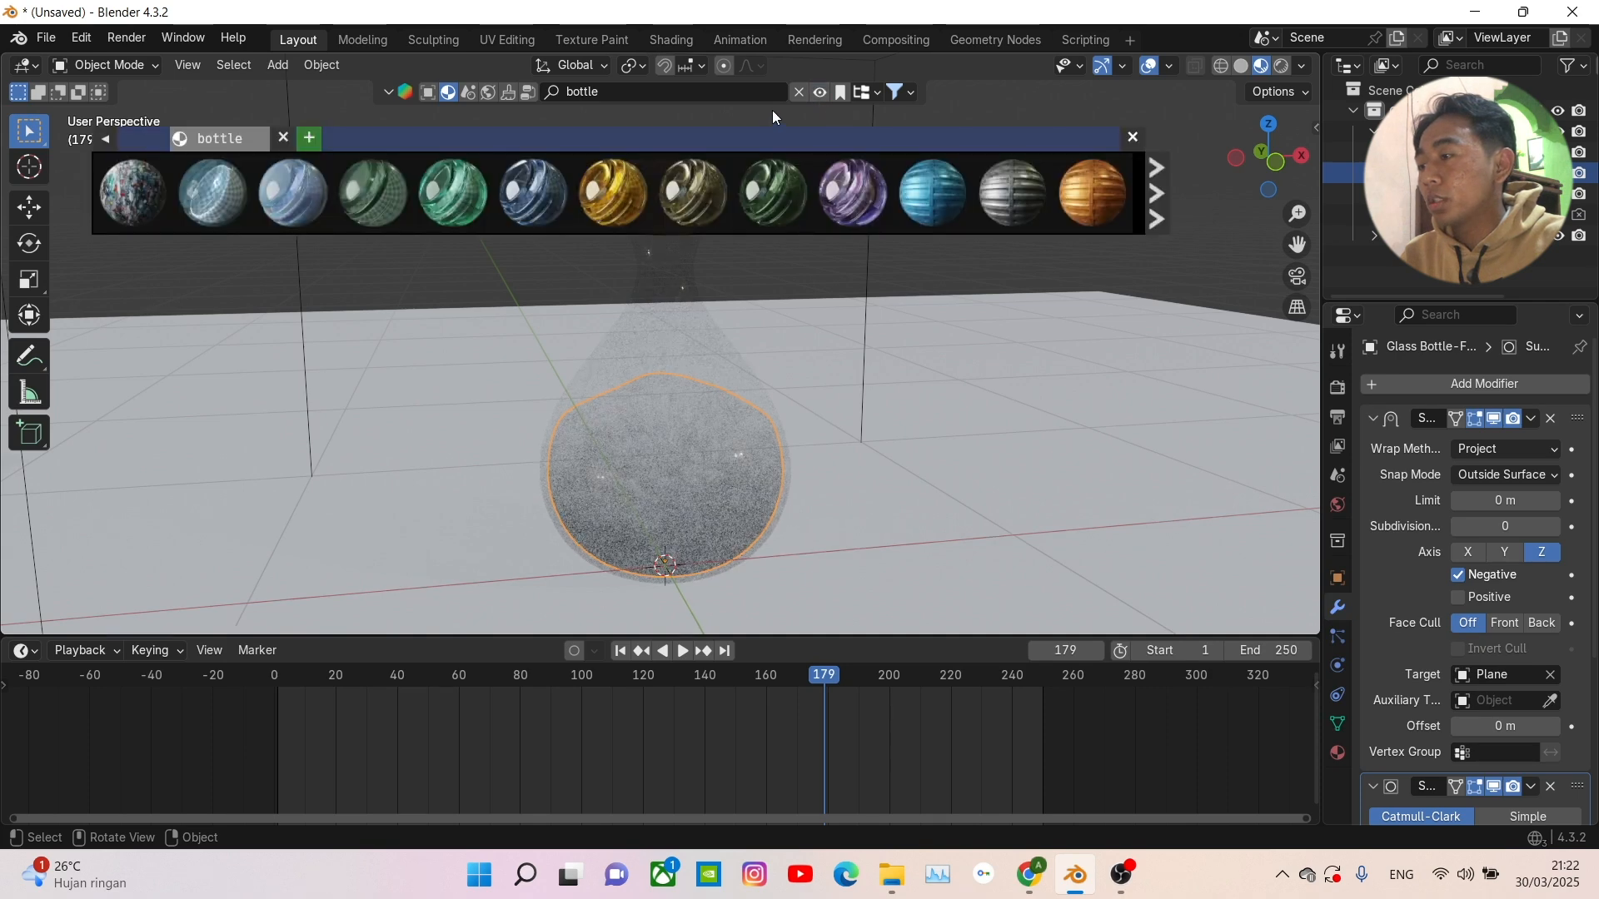
pyautogui.moveTo(584, 173)
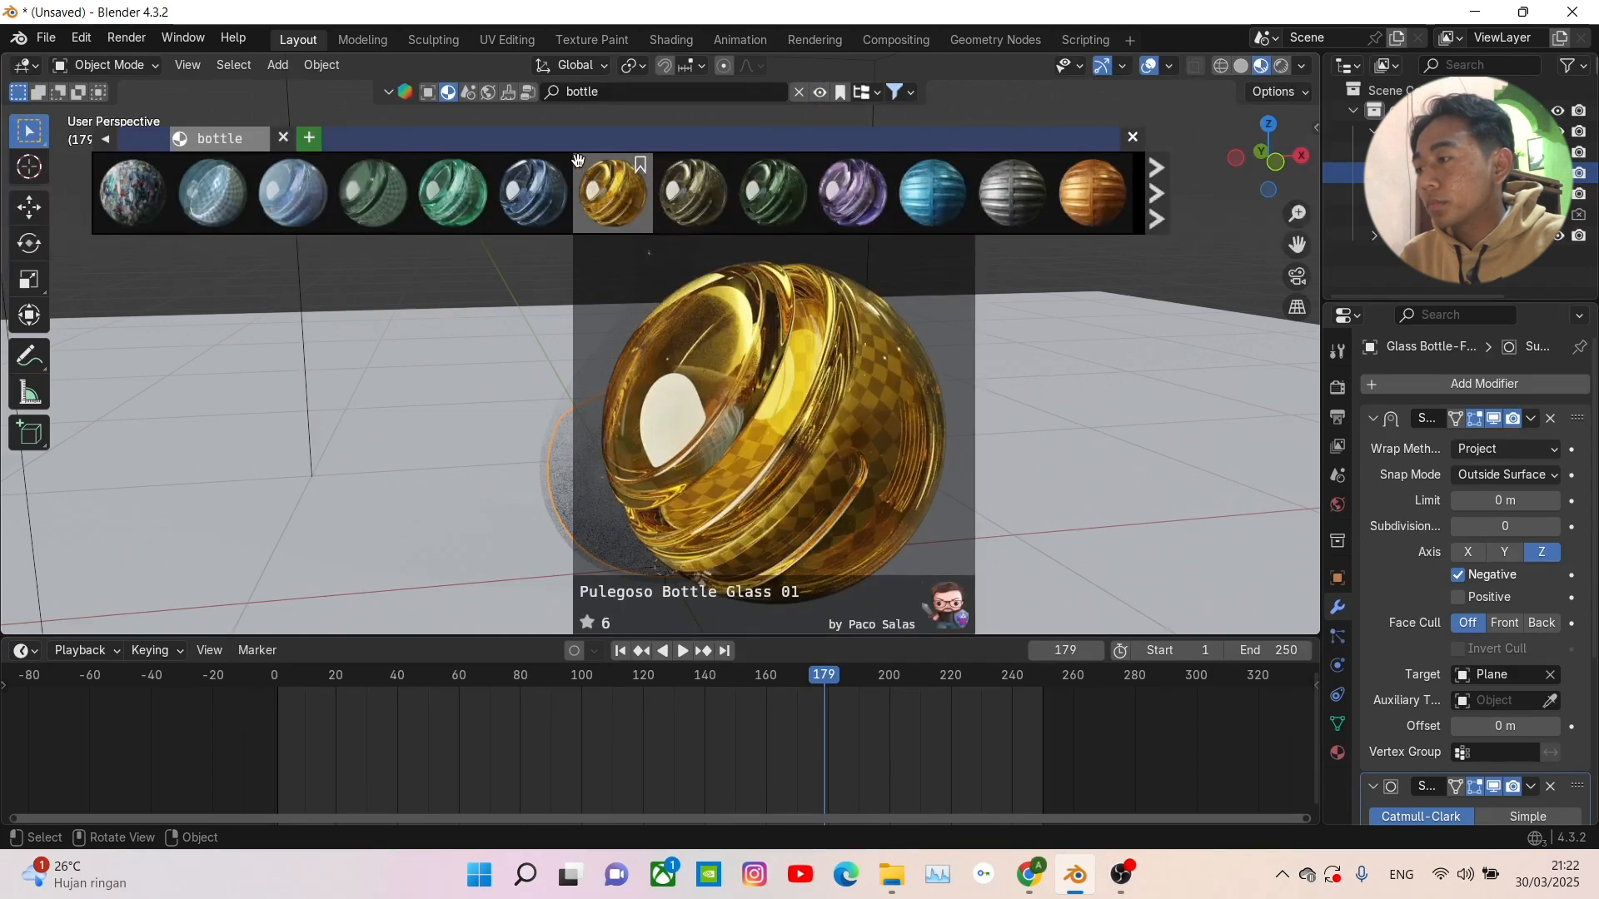
pyautogui.moveTo(228, 198)
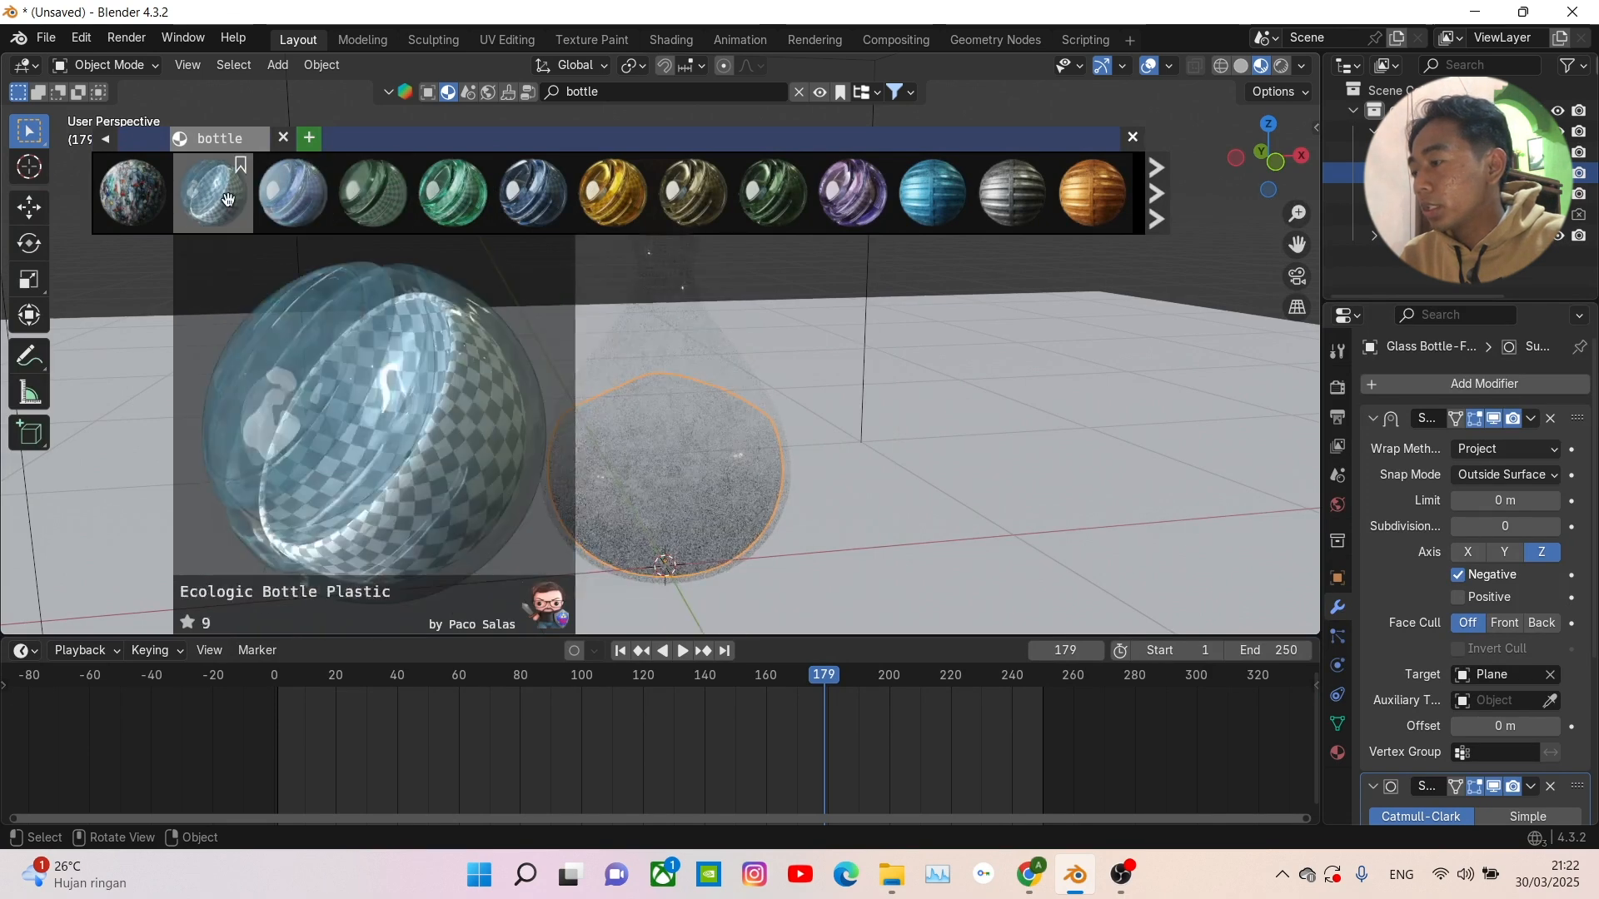
# - Search the material library for "water" and assign the Water liquid material to the liquid body
pyautogui.click(653, 90)
pyautogui.press('BackSpace')
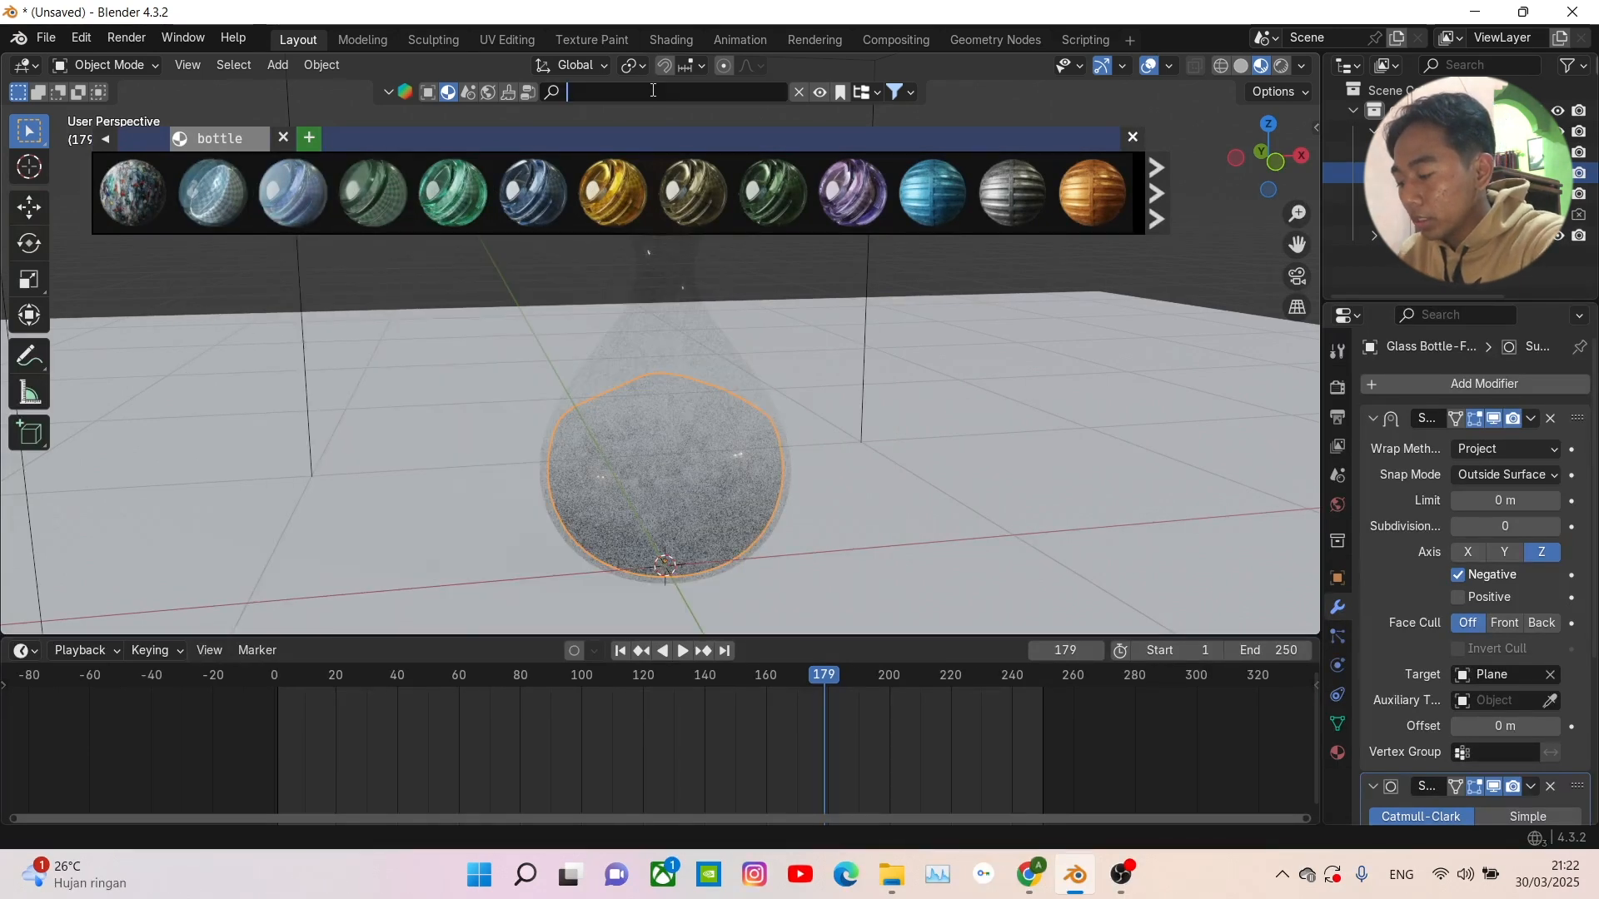
pyautogui.write('water')
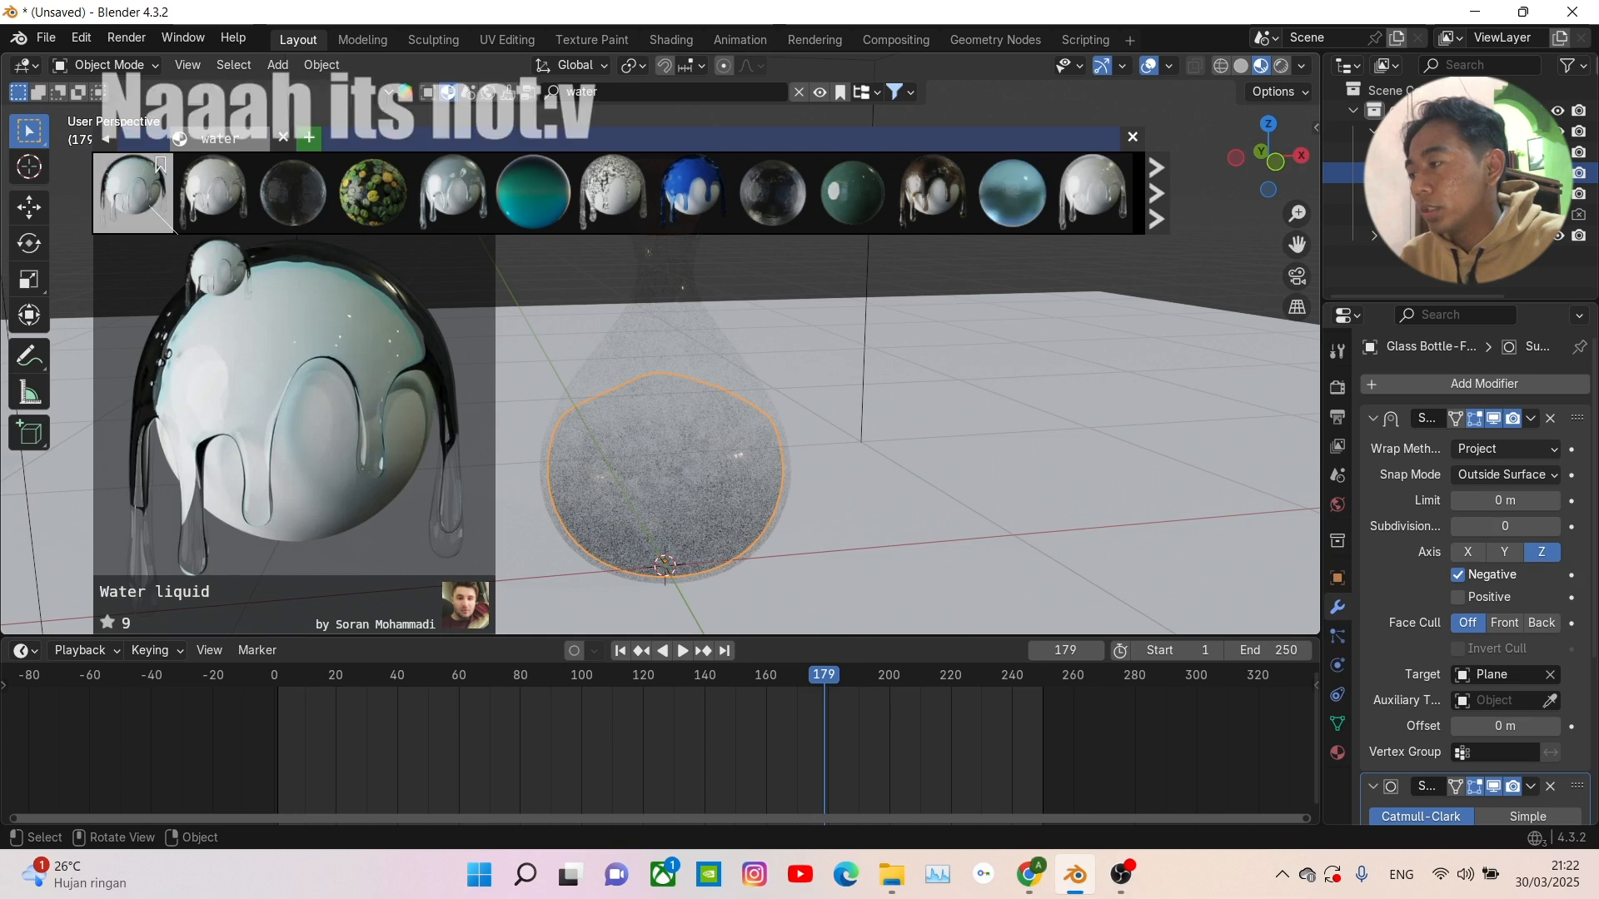
pyautogui.moveTo(177, 234); pyautogui.dragTo(693, 512)
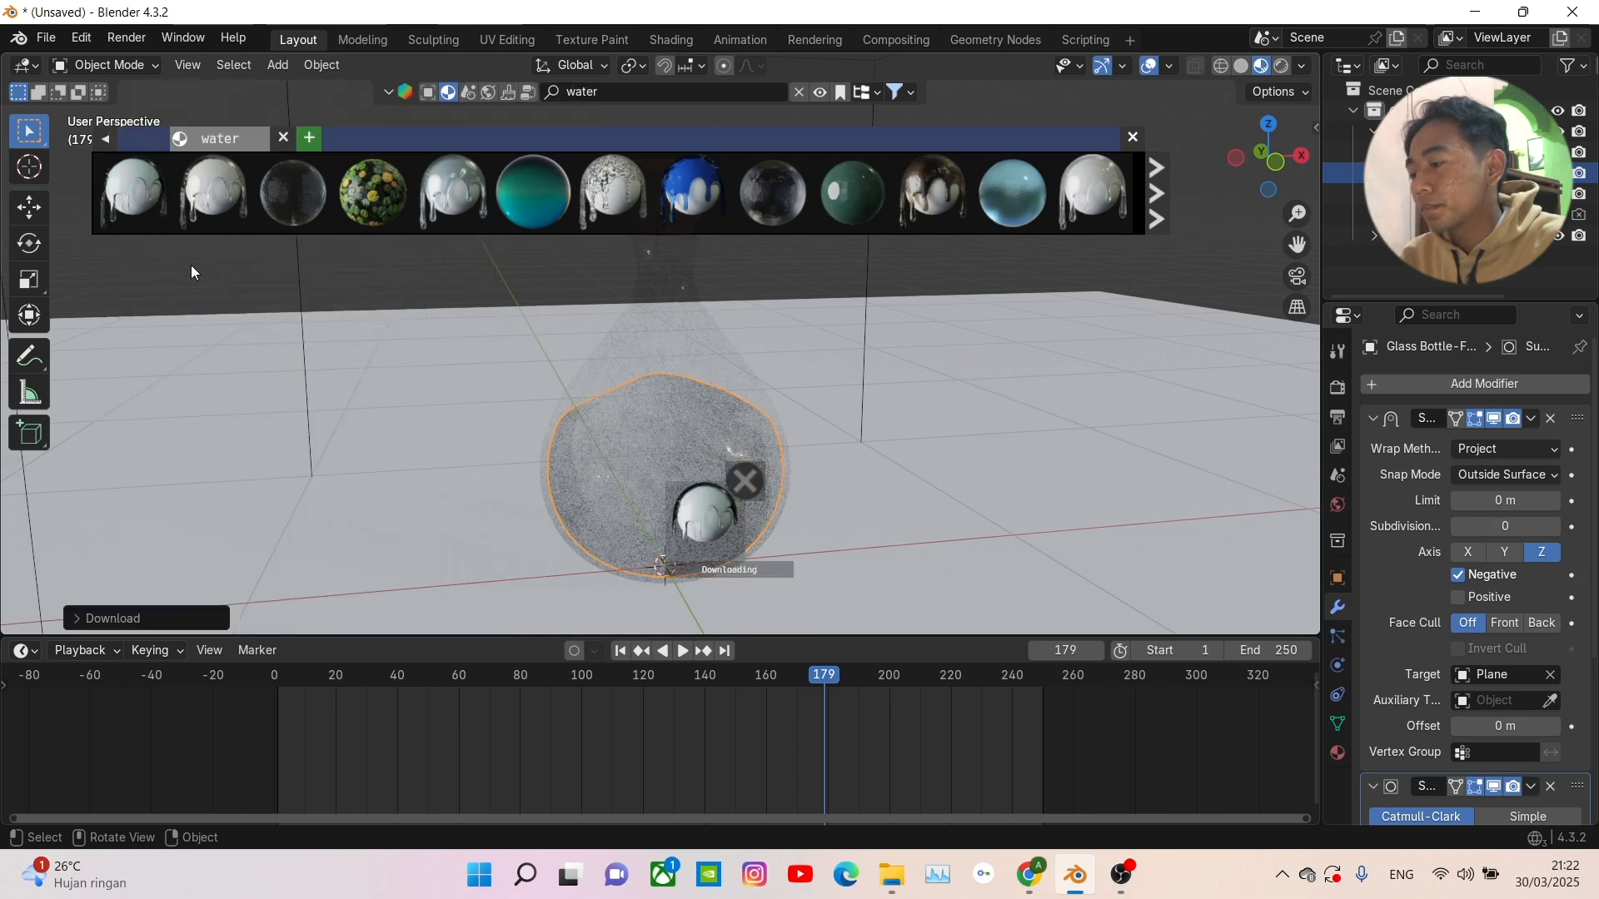
# - Switch the viewport to Rendered shading and close the asset bar
pyautogui.moveTo(456, 386)
pyautogui.mouseDown(button='middle')
pyautogui.moveTo(378, 381)
pyautogui.moveTo(410, 403)
pyautogui.mouseUp(button='middle')
pyautogui.click(1282, 67)
pyautogui.moveTo(741, 366); pyautogui.dragTo(781, 379, button='middle')
pyautogui.click(1134, 139)
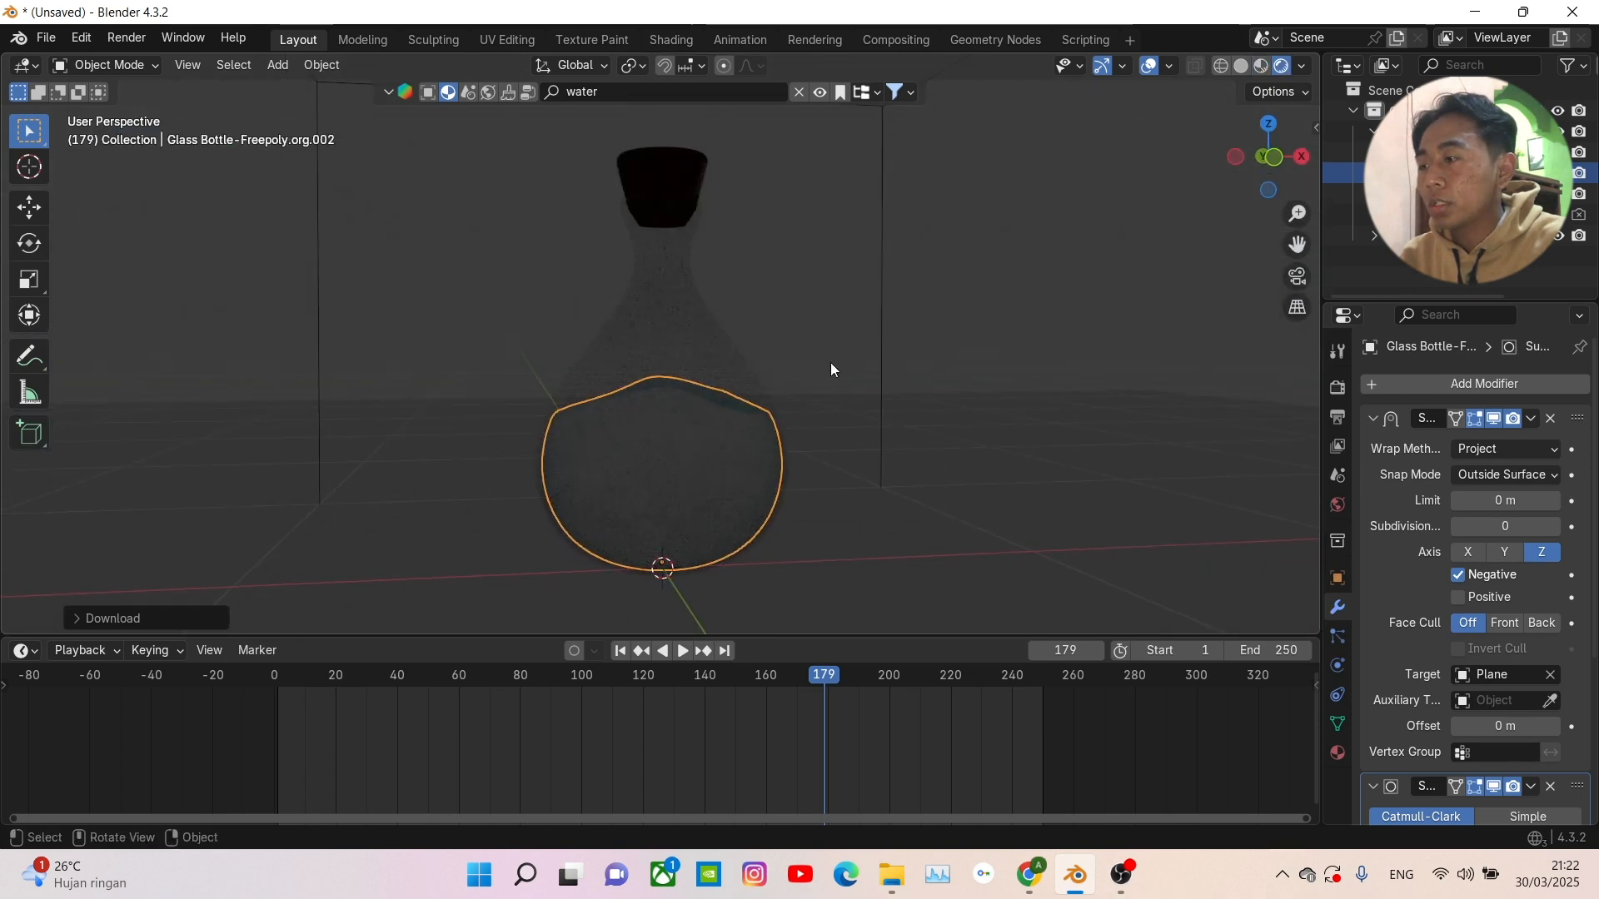
# - Add an area light at the base of the bottle
pyautogui.scroll(-2, 725, 471)
pyautogui.moveTo(707, 426); pyautogui.dragTo(736, 452, button='middle')
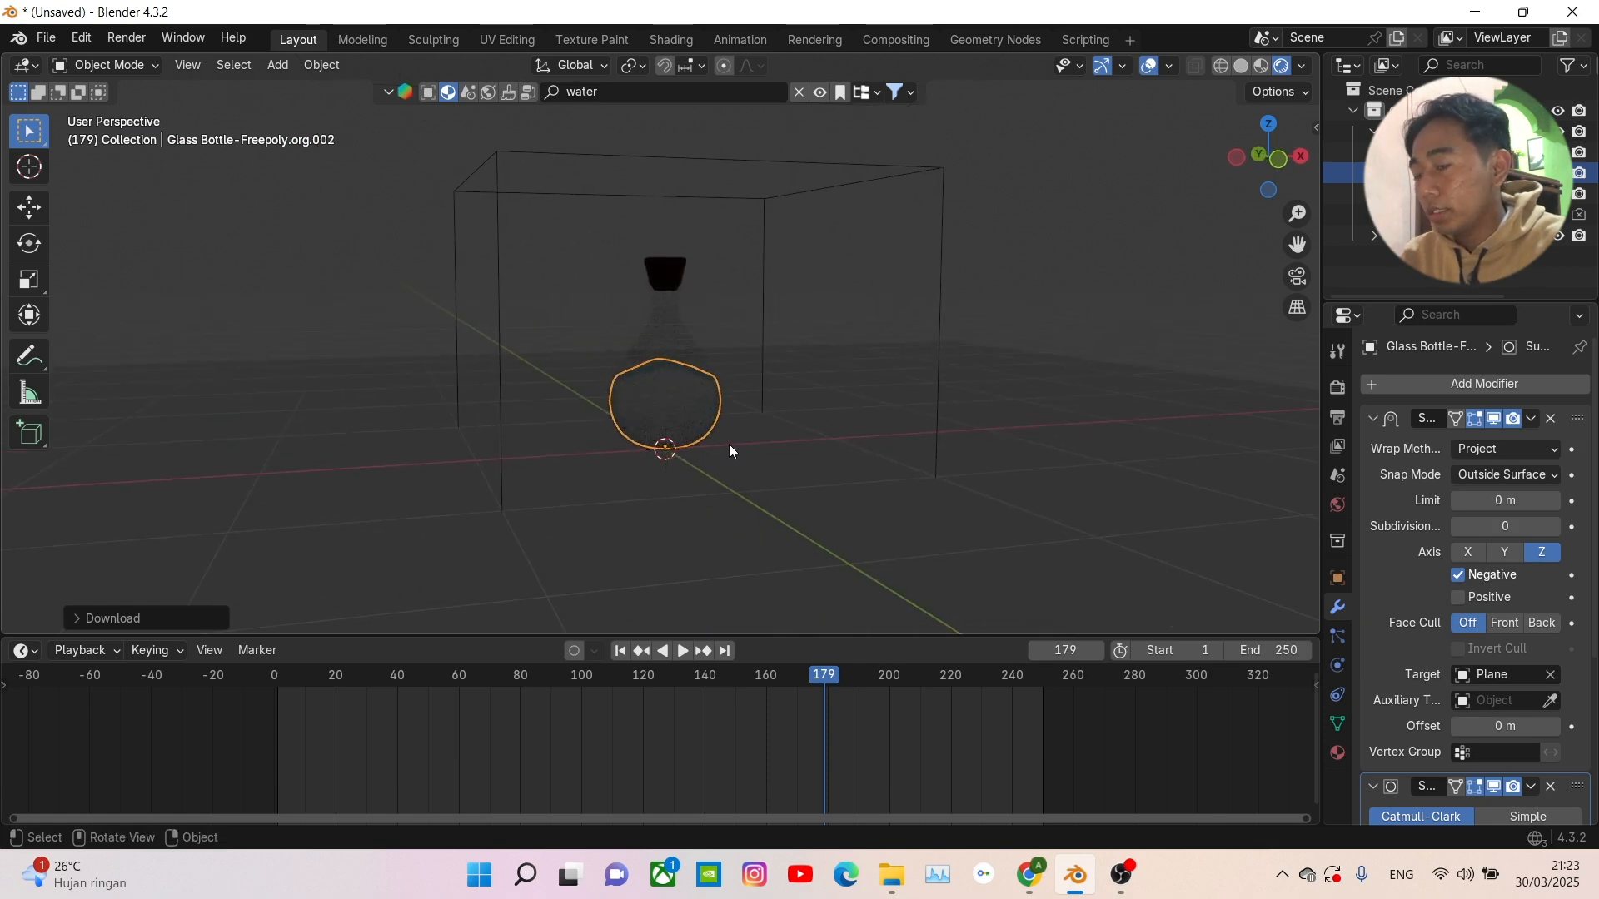
pyautogui.hotkey('shift', 'a')
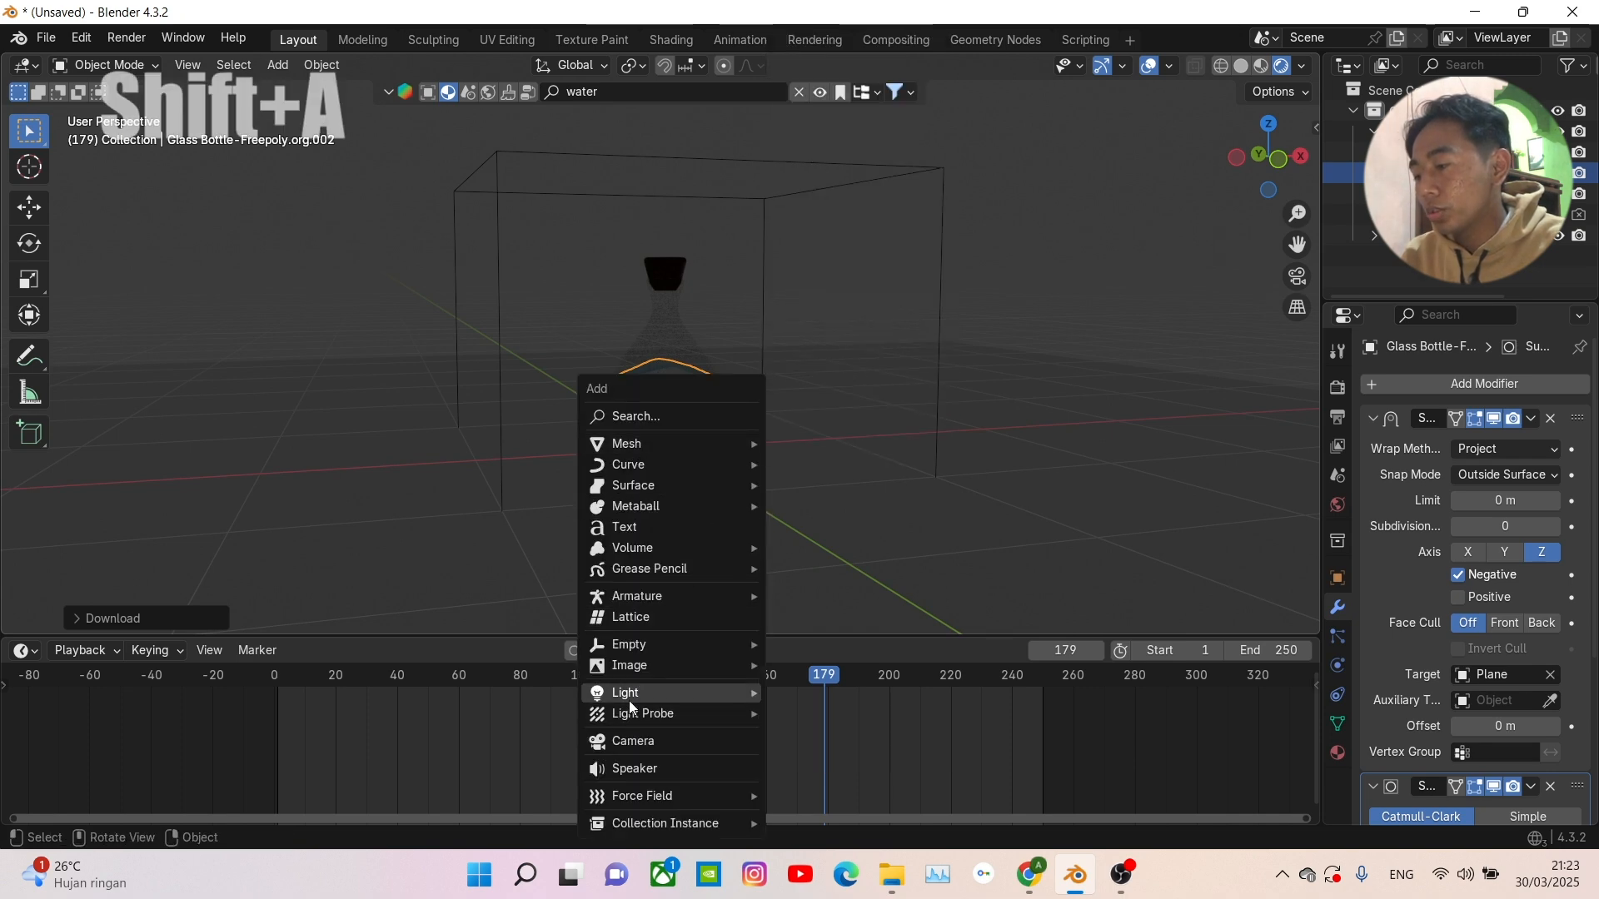
pyautogui.moveTo(643, 694)
pyautogui.click(812, 760)
# - Rotate the new area light -90° around the global X axis
pyautogui.moveTo(801, 620); pyautogui.dragTo(845, 570, button='middle')
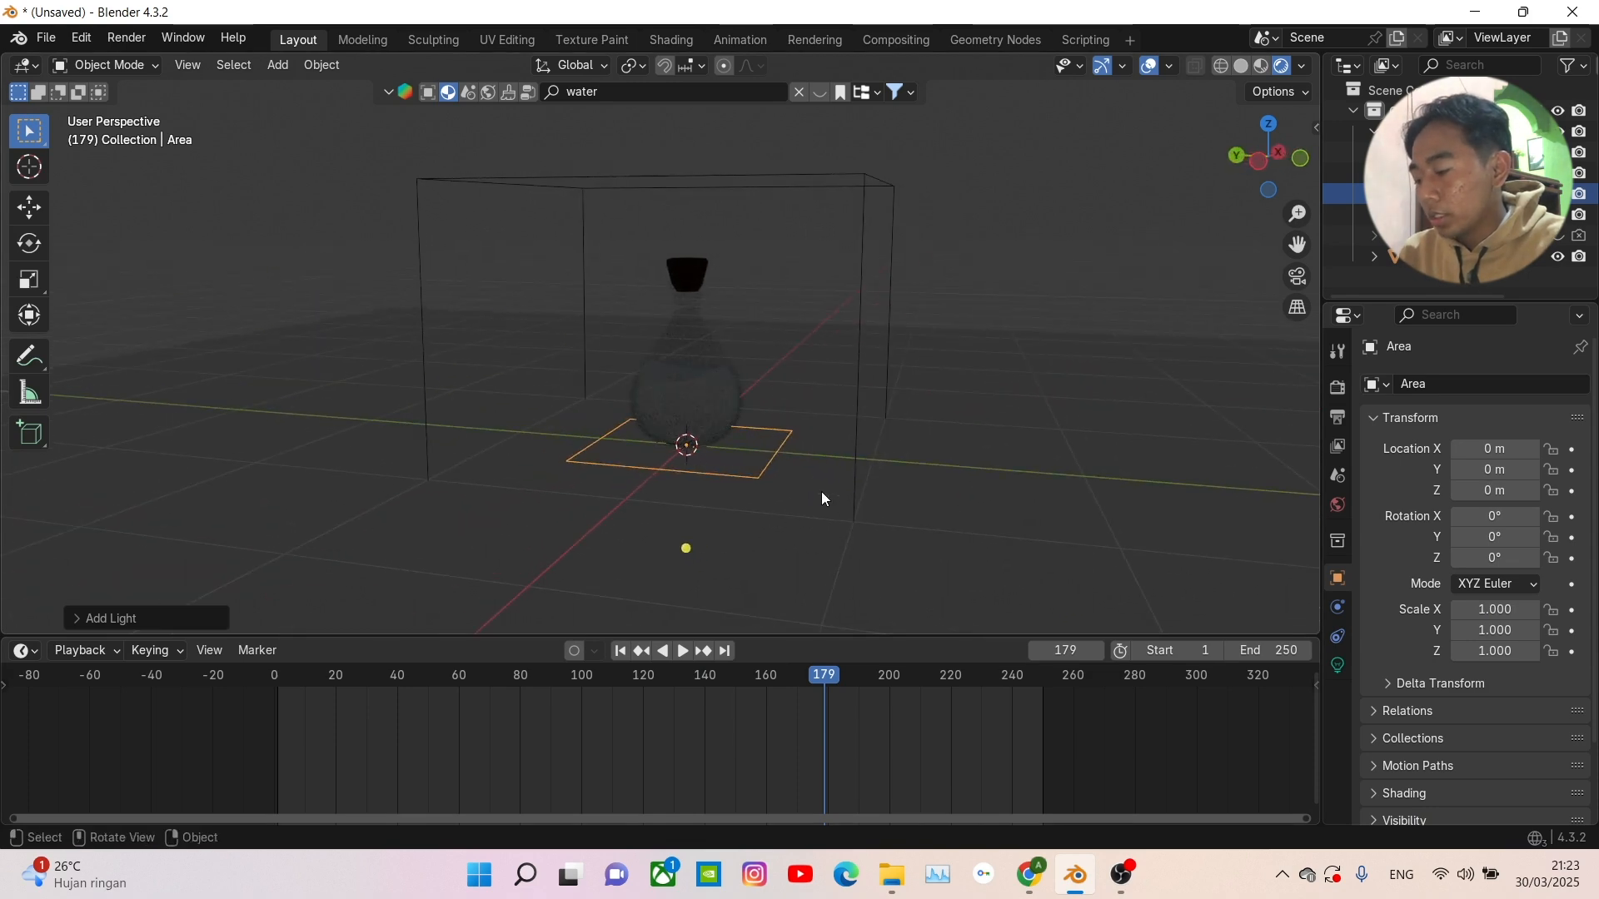
pyautogui.press('r')
pyautogui.press('x')
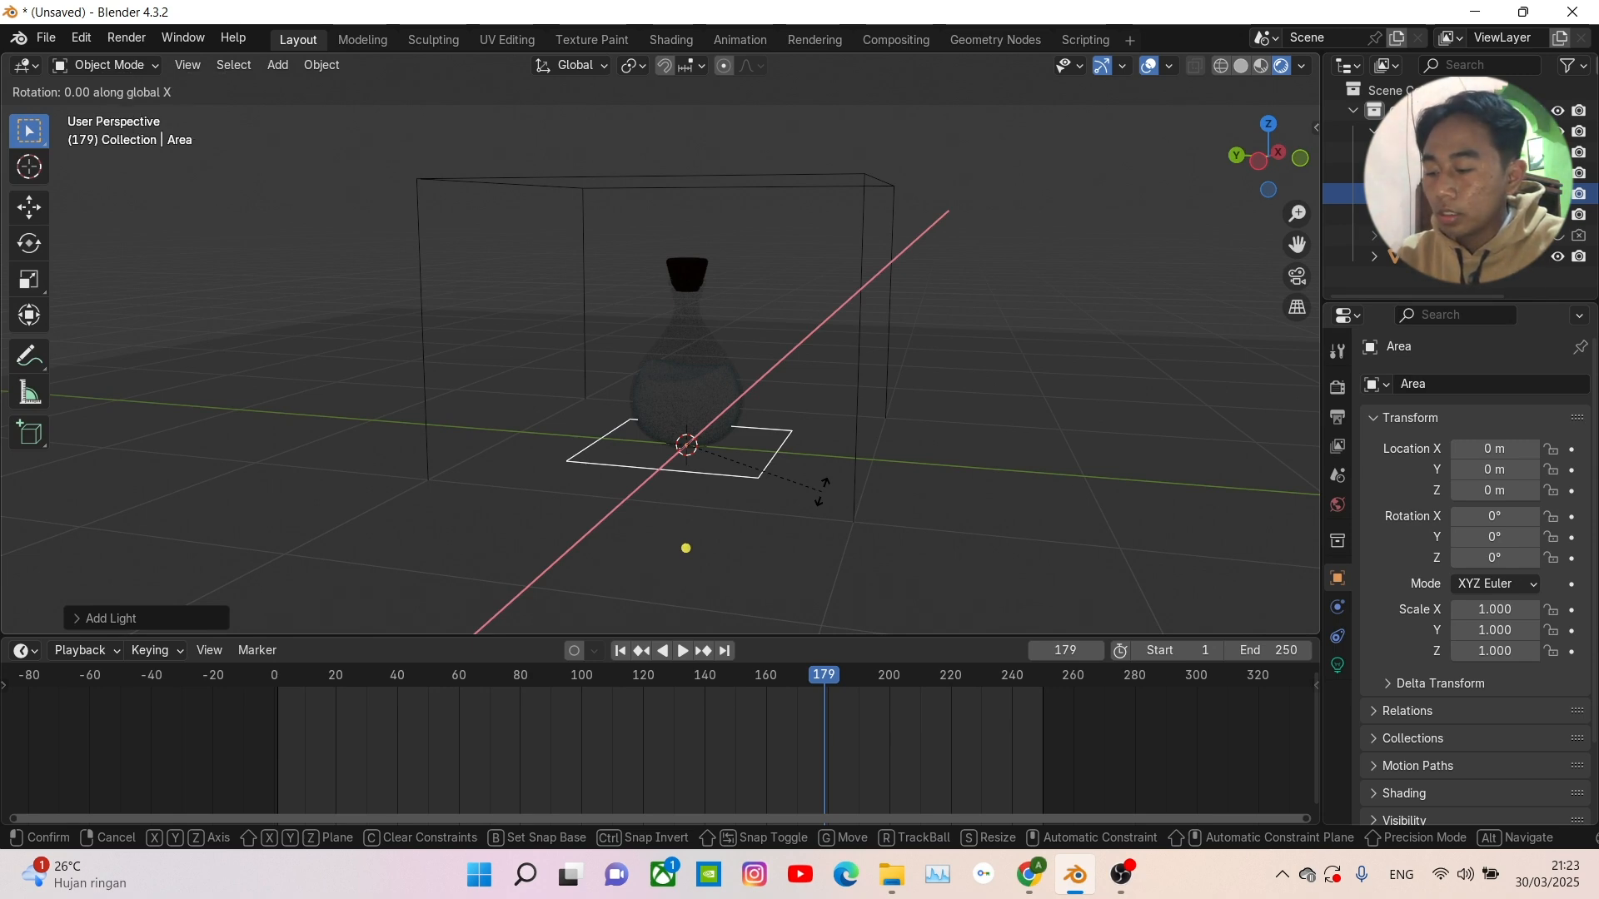
pyautogui.write('90')
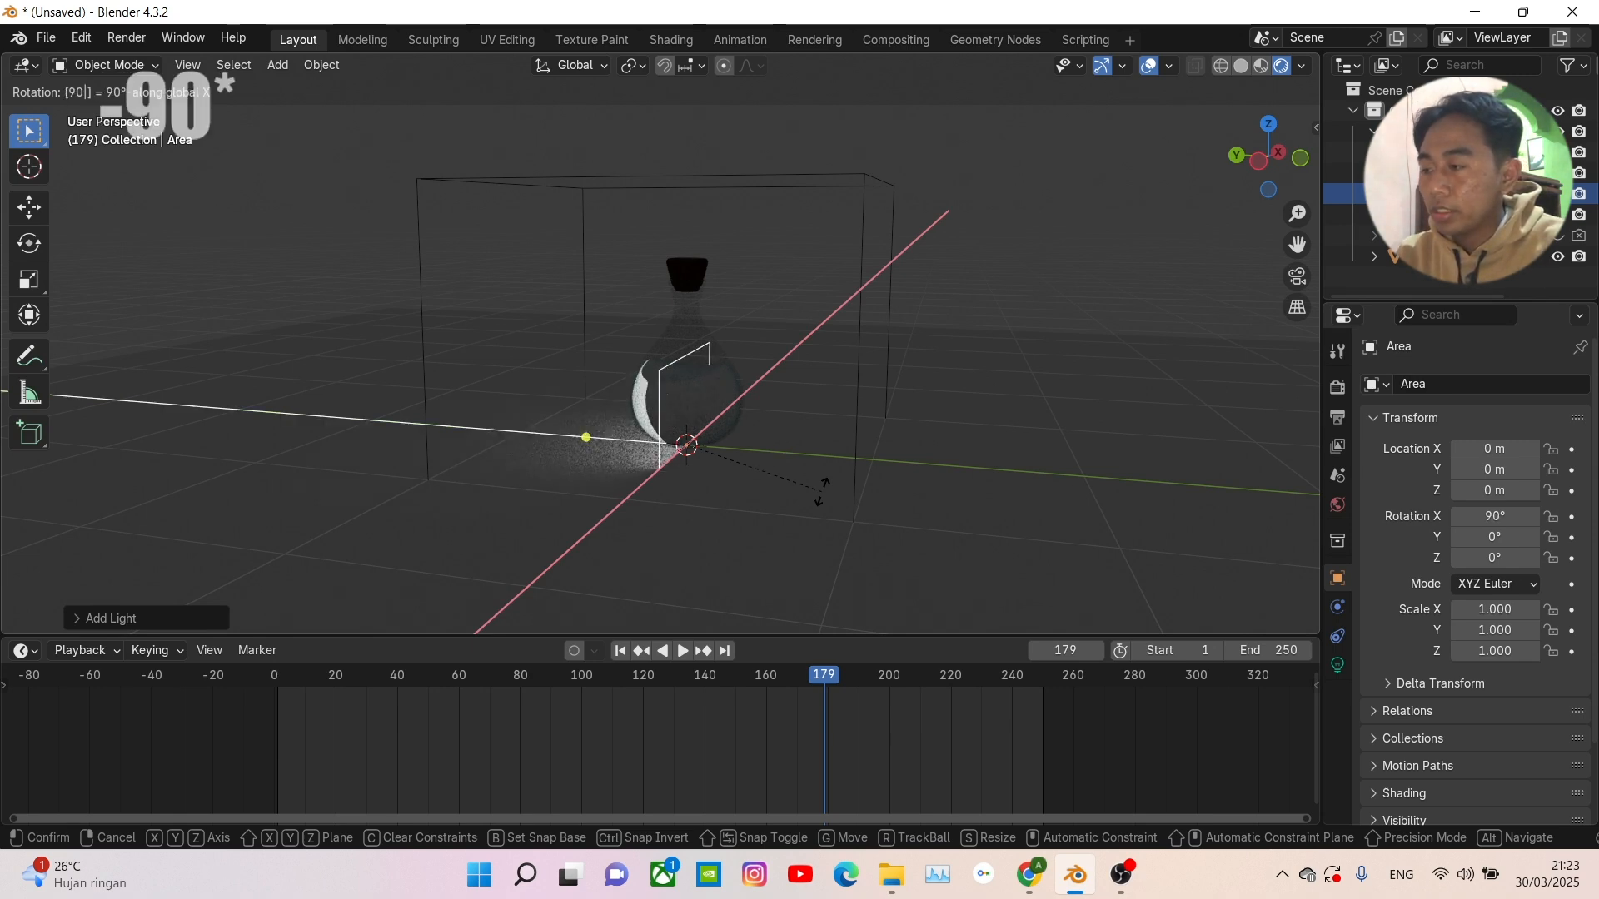
pyautogui.write('-')
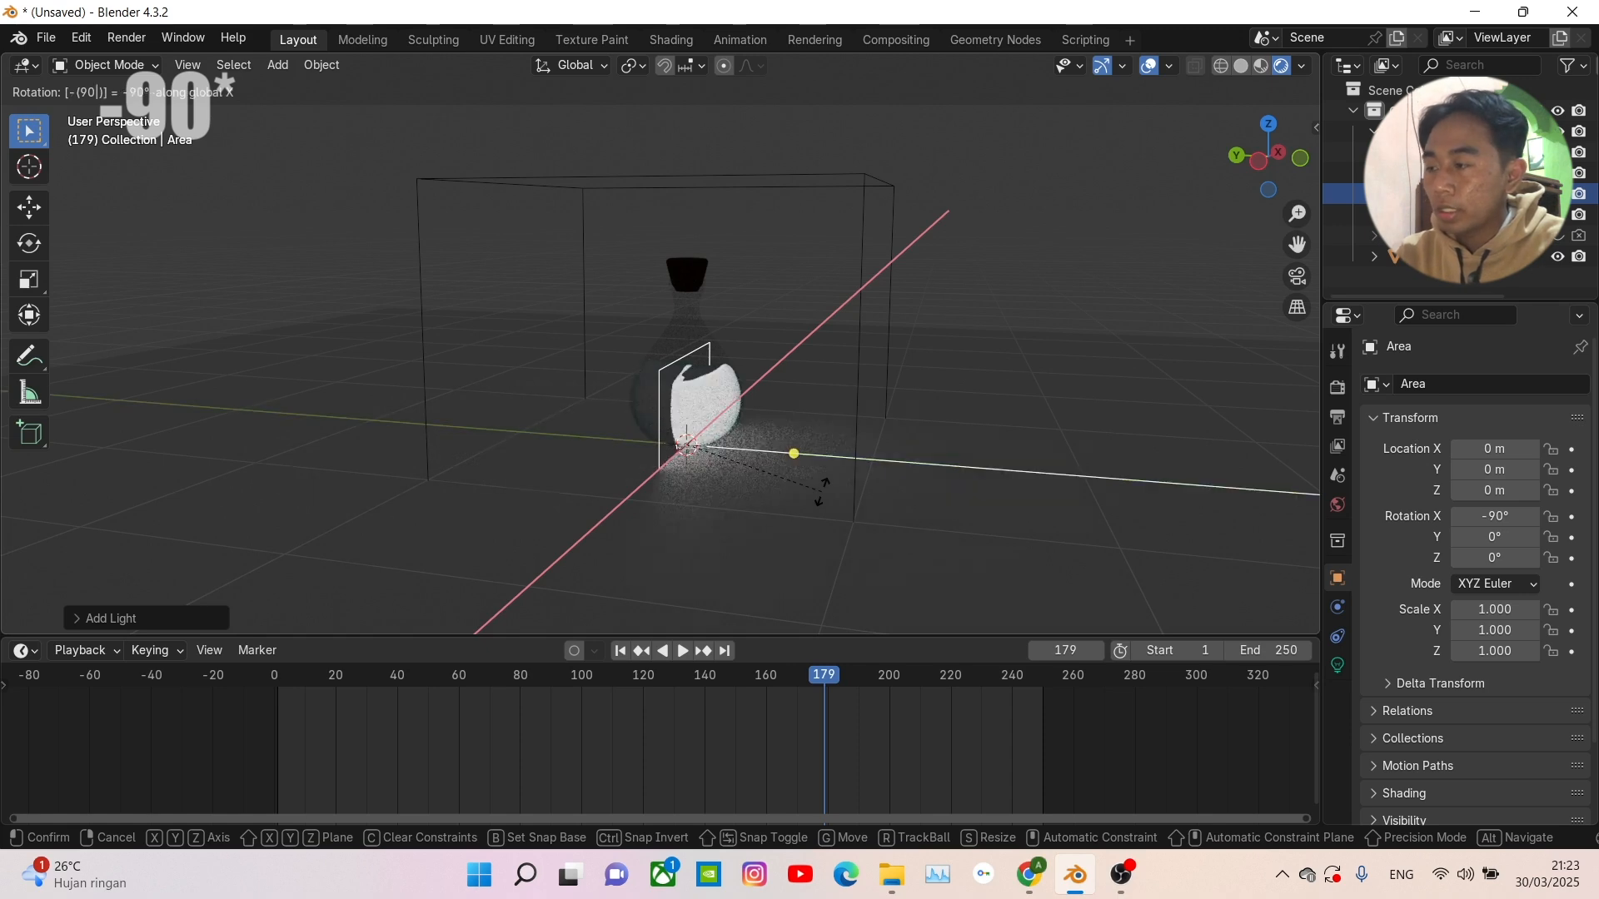
pyautogui.press('Return')
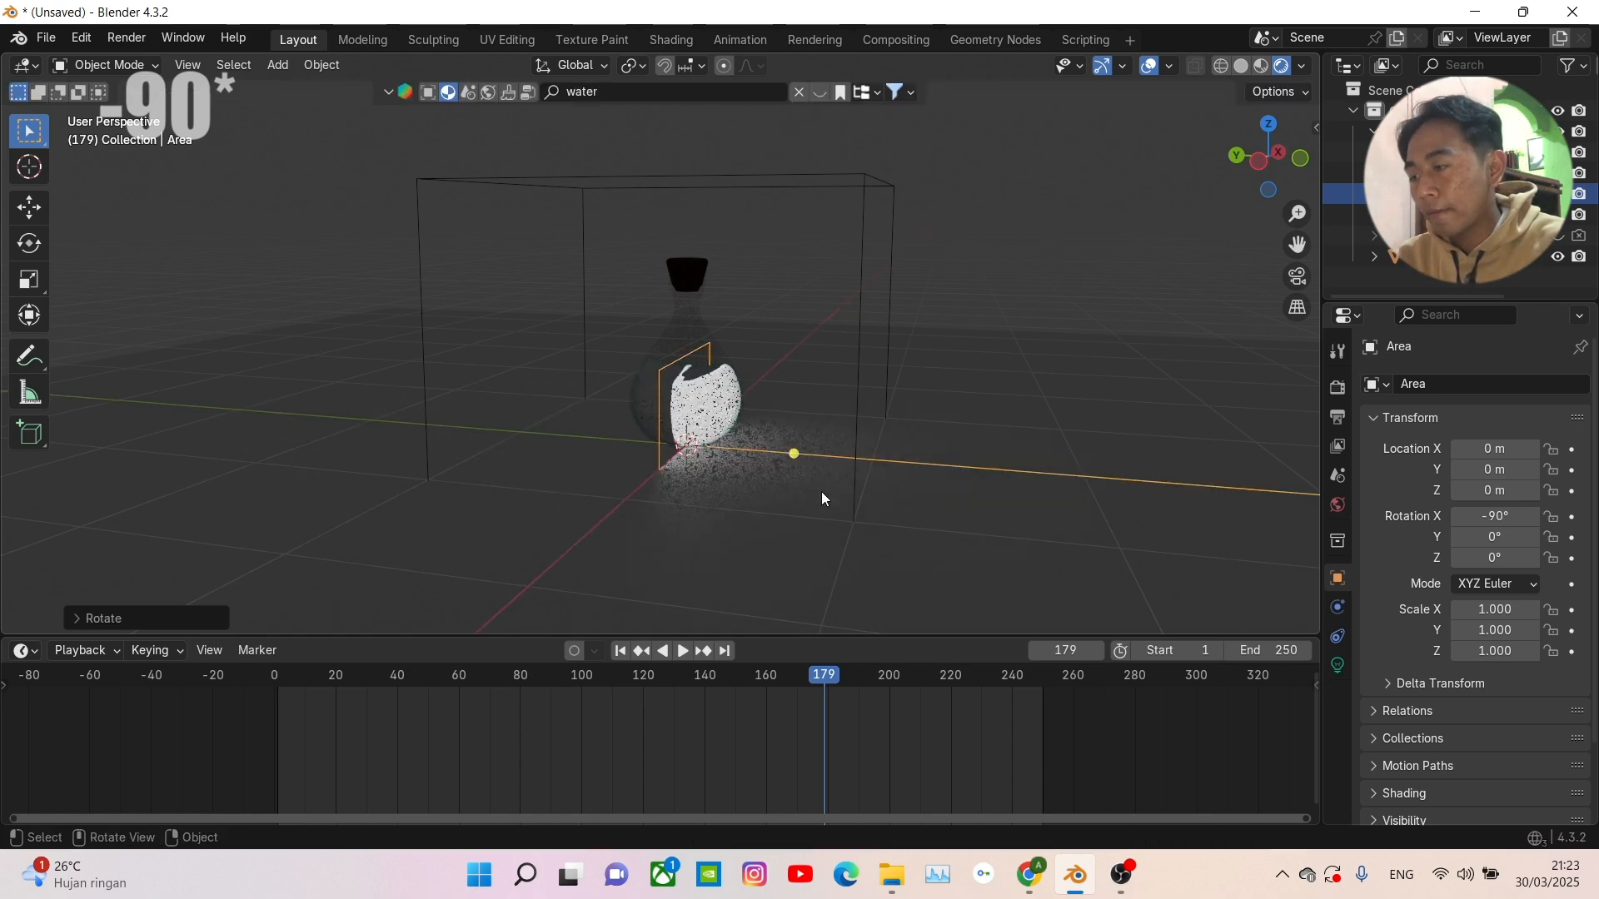
# - In the left view, move the area light behind the bottle to about Y 0.97 m and Z 0.51 m
pyautogui.moveTo(821, 492); pyautogui.dragTo(815, 424, button='middle')
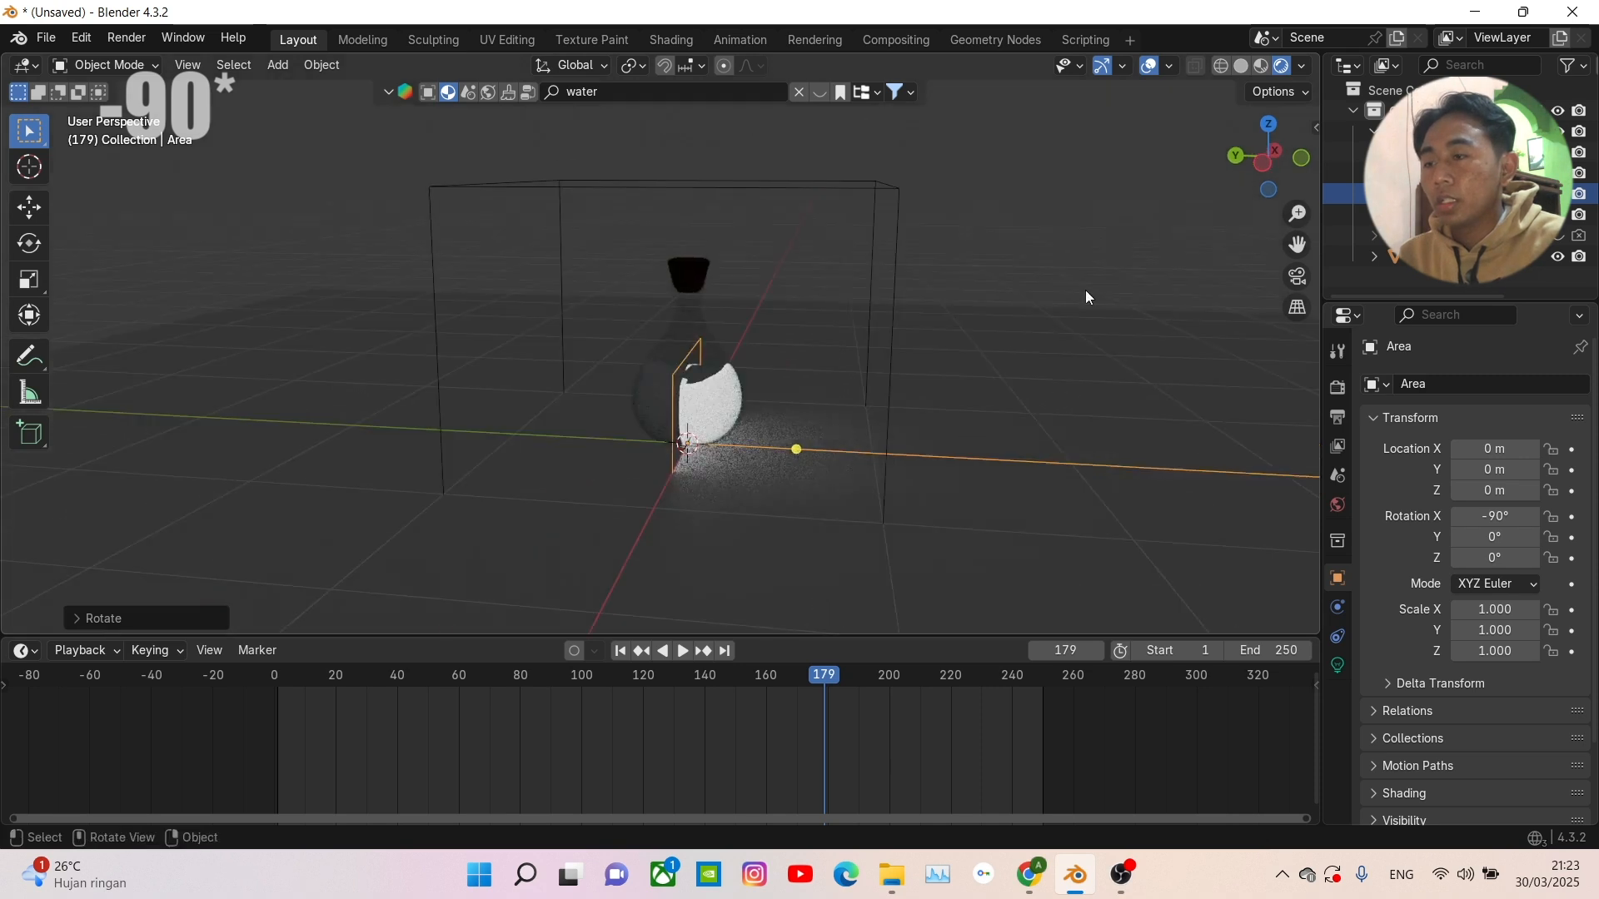
pyautogui.click(1271, 162)
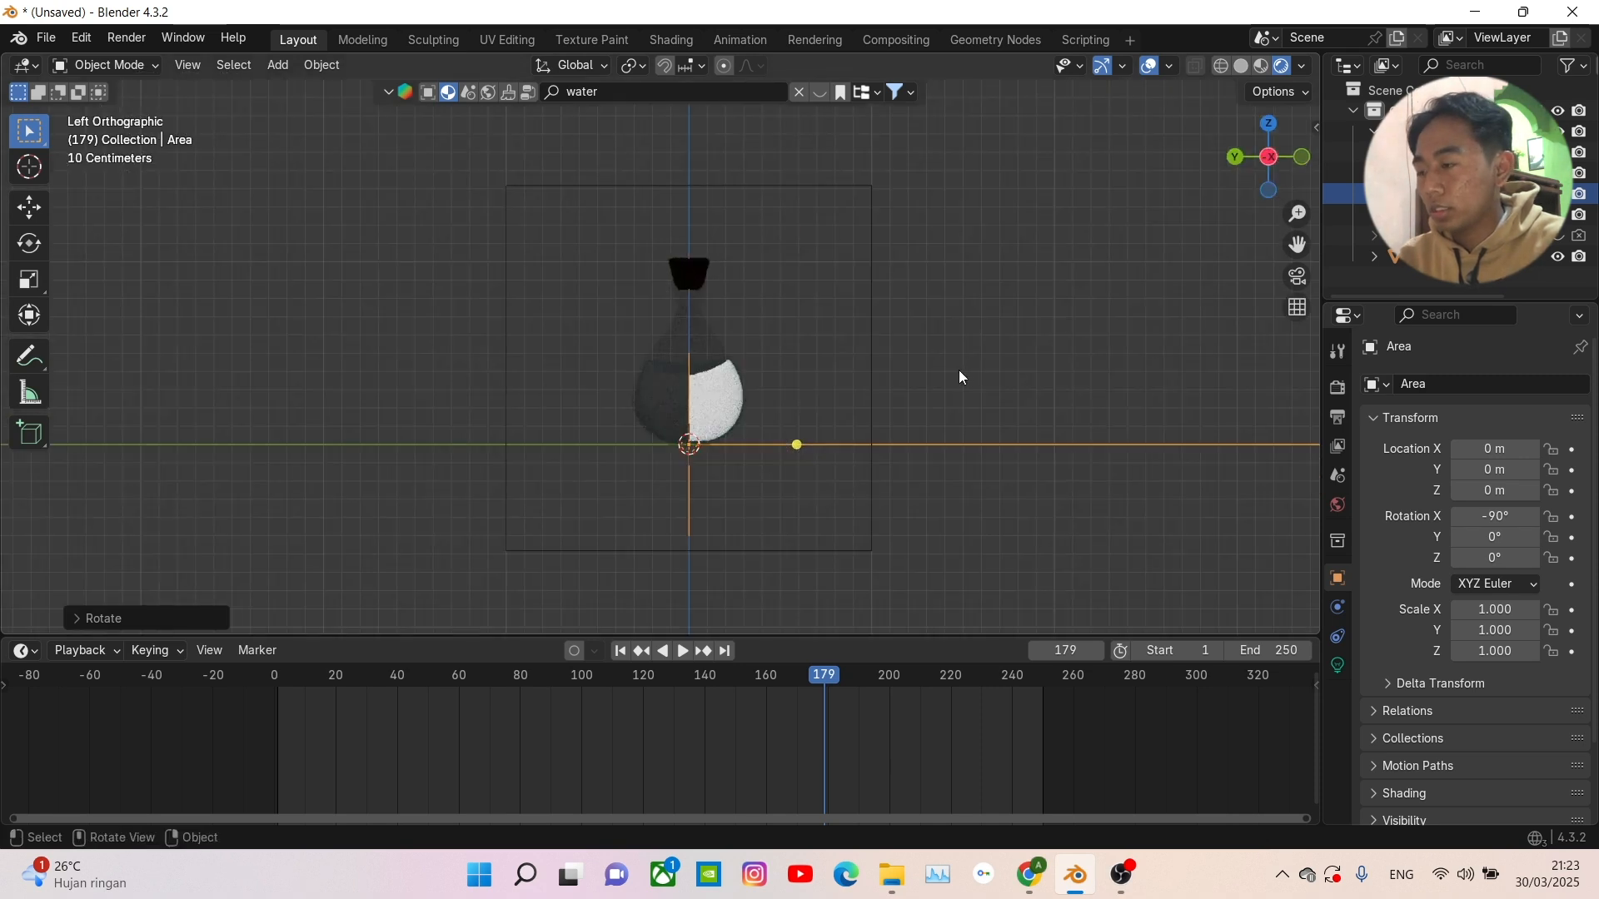
pyautogui.press('g')
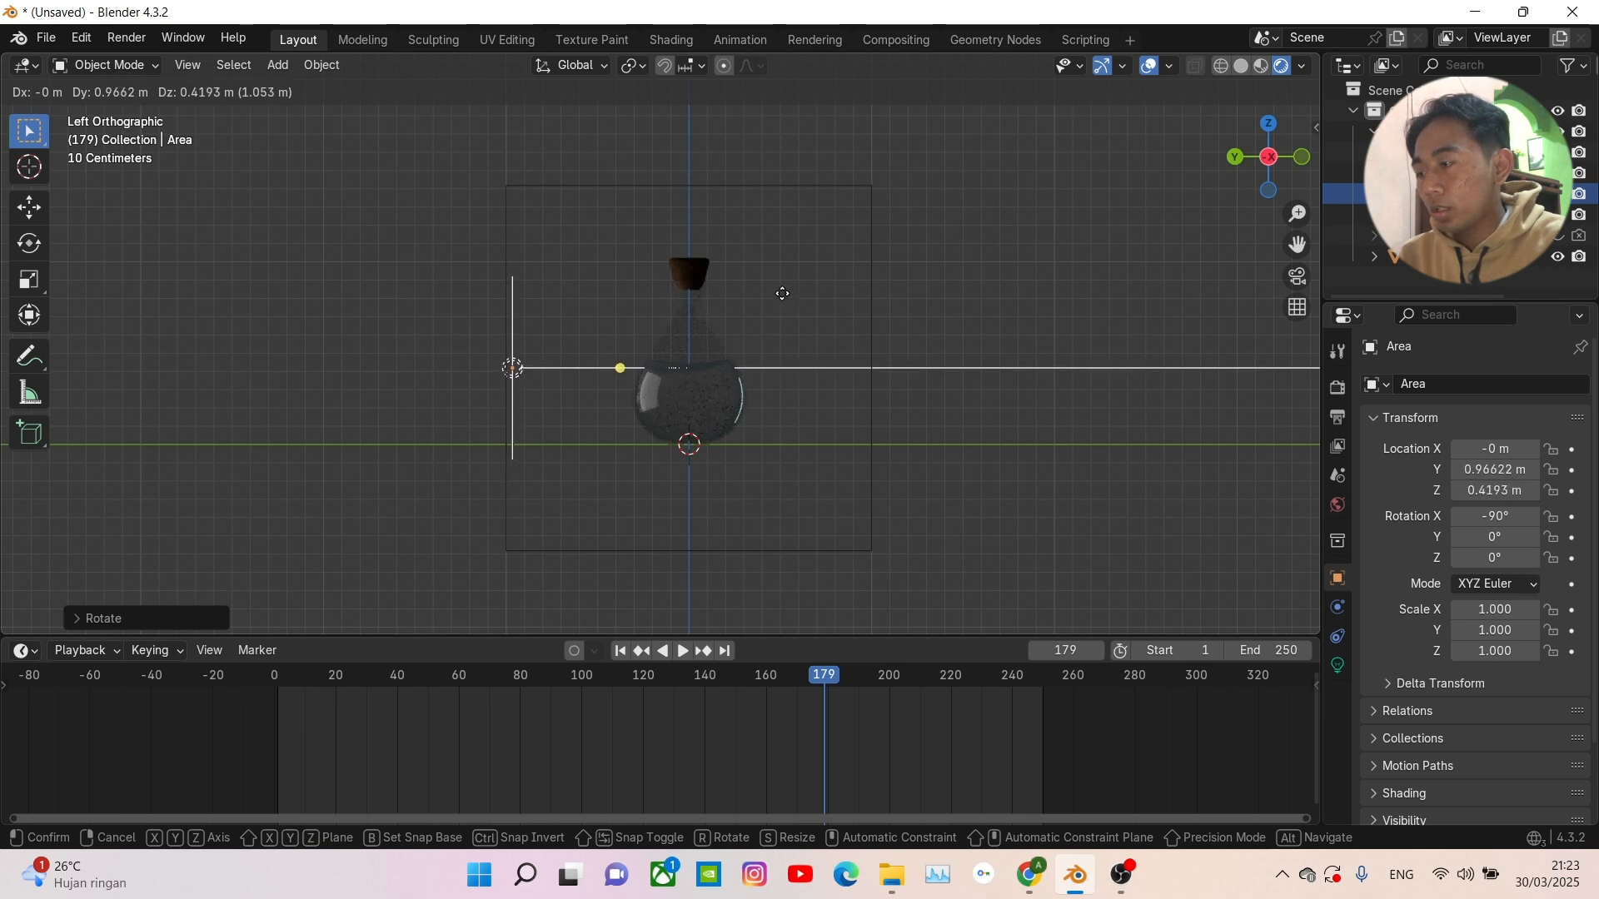
pyautogui.click(824, 315)
# - In the top view, duplicate the area light and place the copy at about X 2.28 m, Y -2.23 m
pyautogui.moveTo(822, 310); pyautogui.dragTo(644, 341, button='middle')
pyautogui.press('KP_7')
pyautogui.scroll(-3, 997, 550)
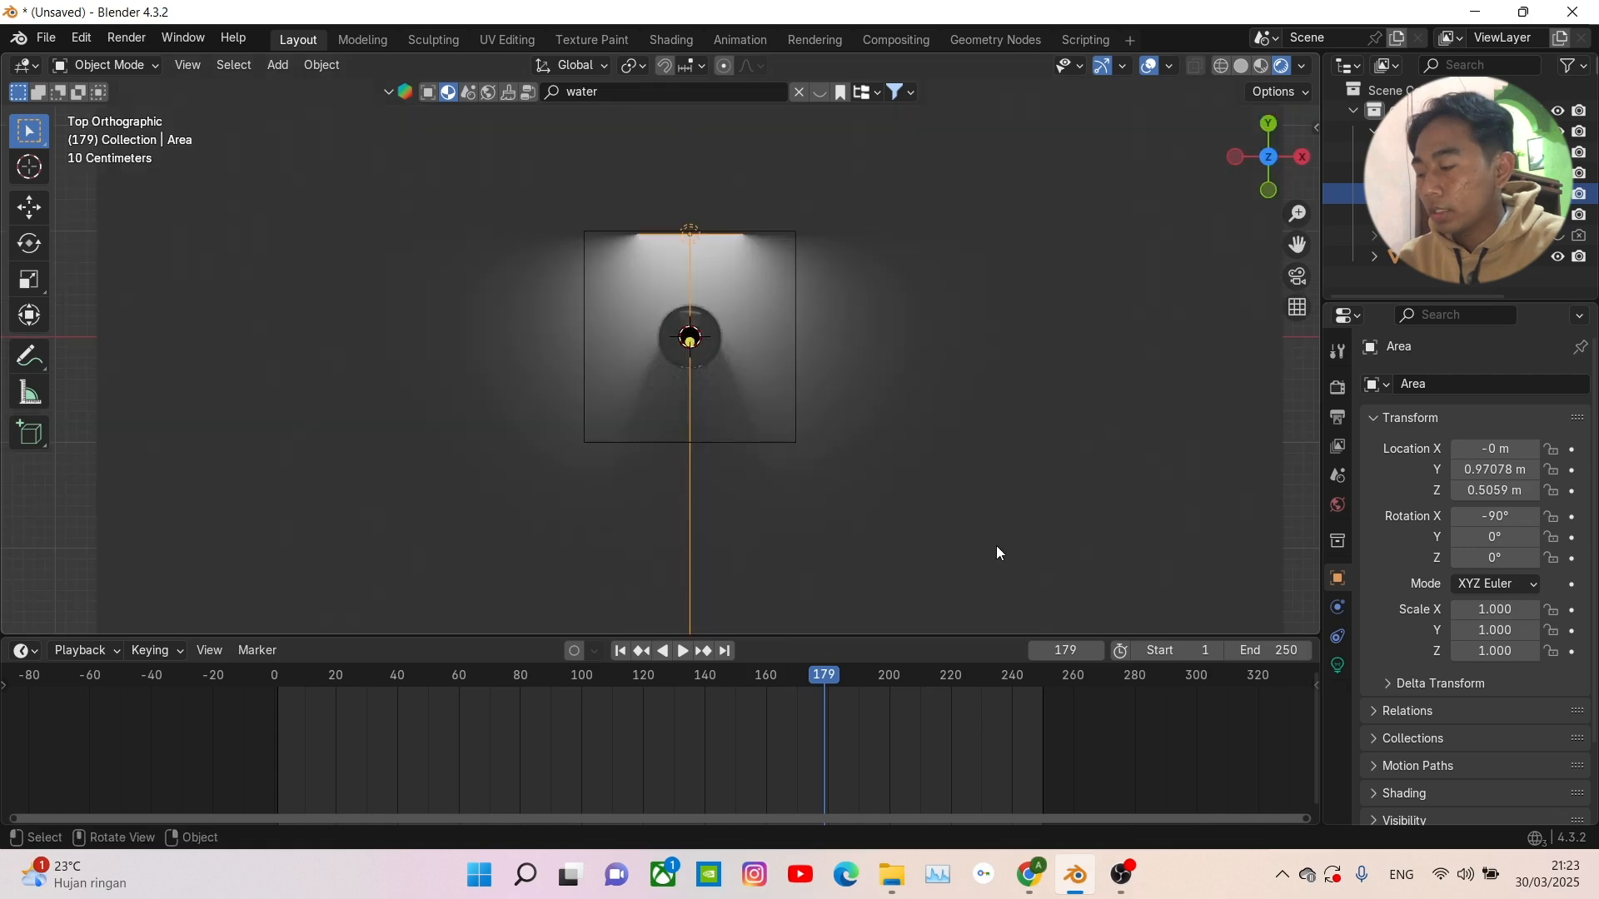
pyautogui.keyDown('shift'); pyautogui.moveTo(1007, 528); pyautogui.dragTo(1049, 466, button='middle'); pyautogui.keyUp('shift')
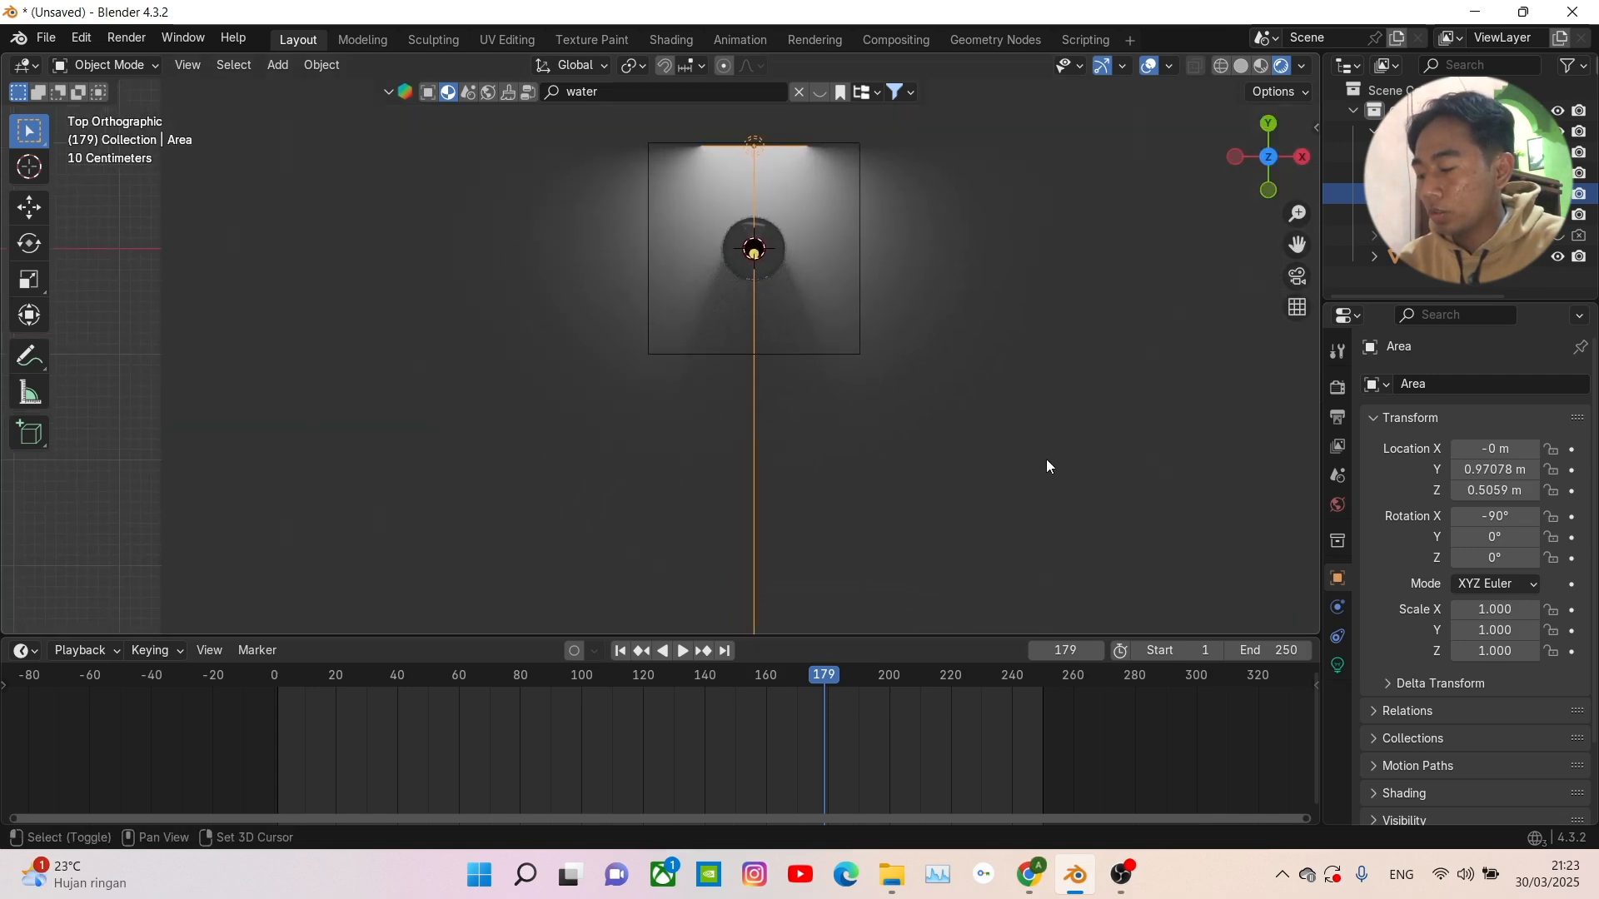
pyautogui.hotkey('shift', 'd')
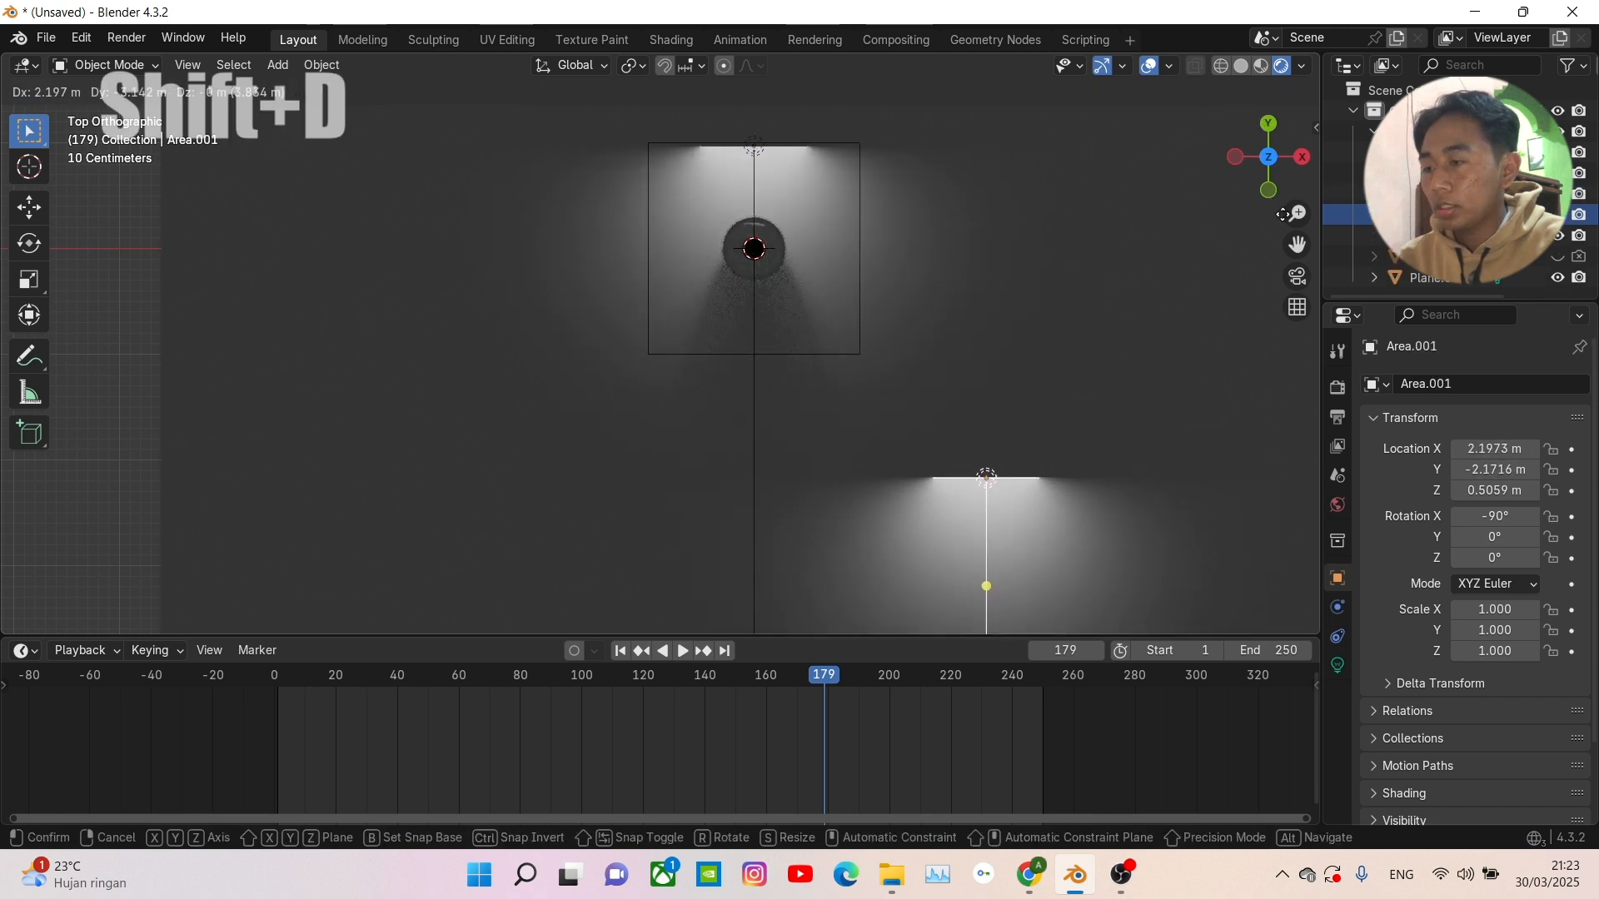
pyautogui.click(1287, 219)
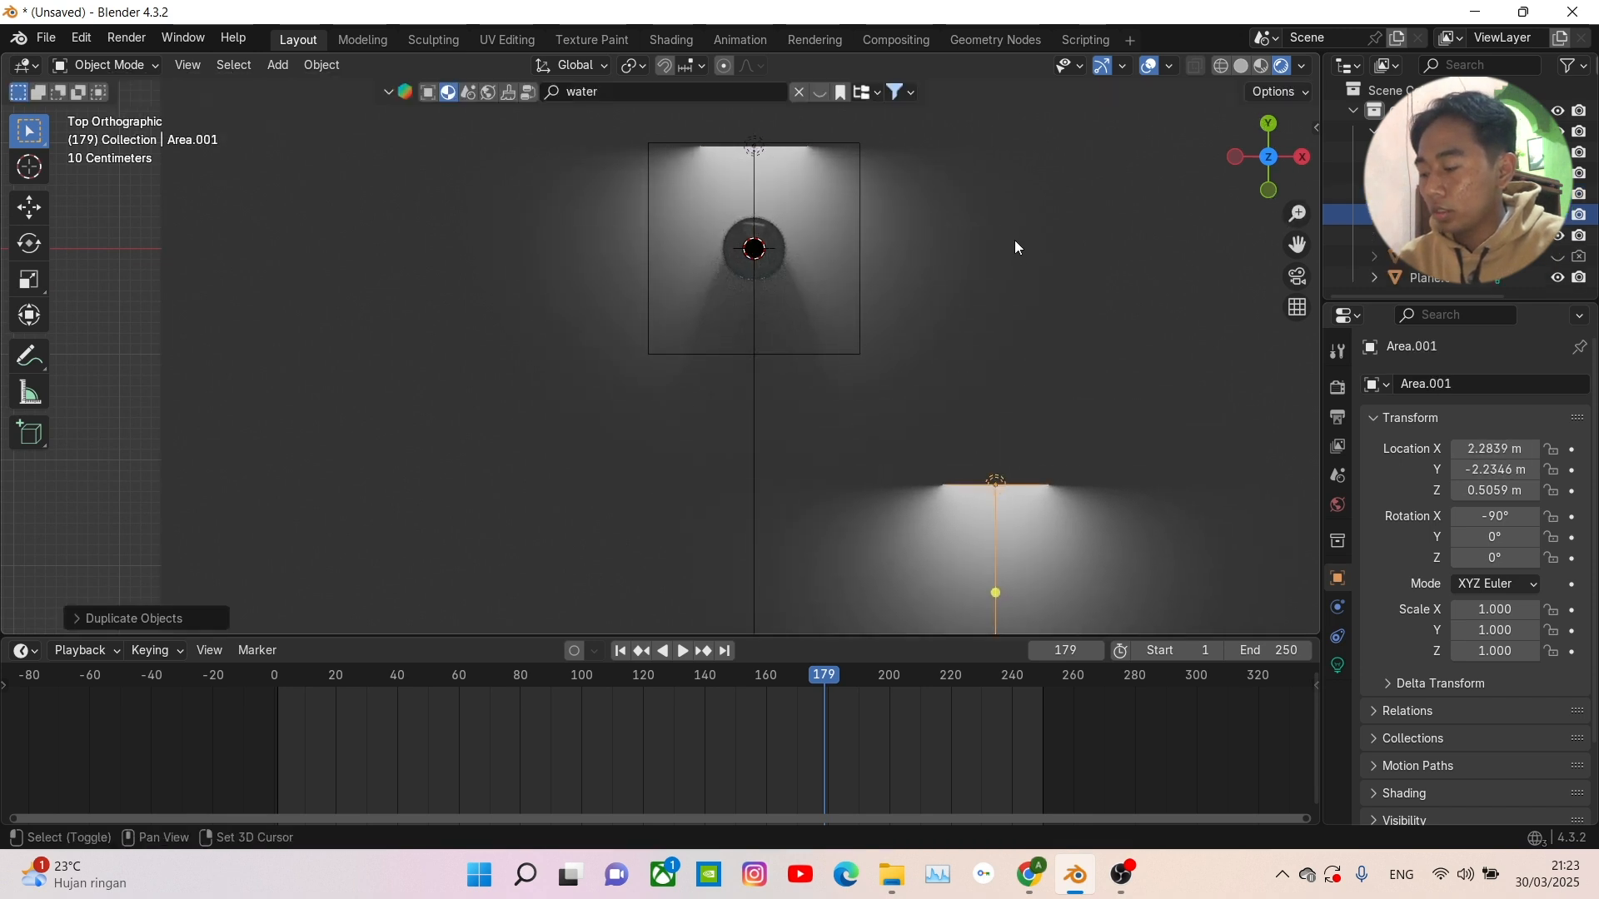
# - Duplicate the front light about 4.4 m along negative X and rotate the copy to about 136° around Z, facing the bottle
pyautogui.hotkey('shift', 'd')
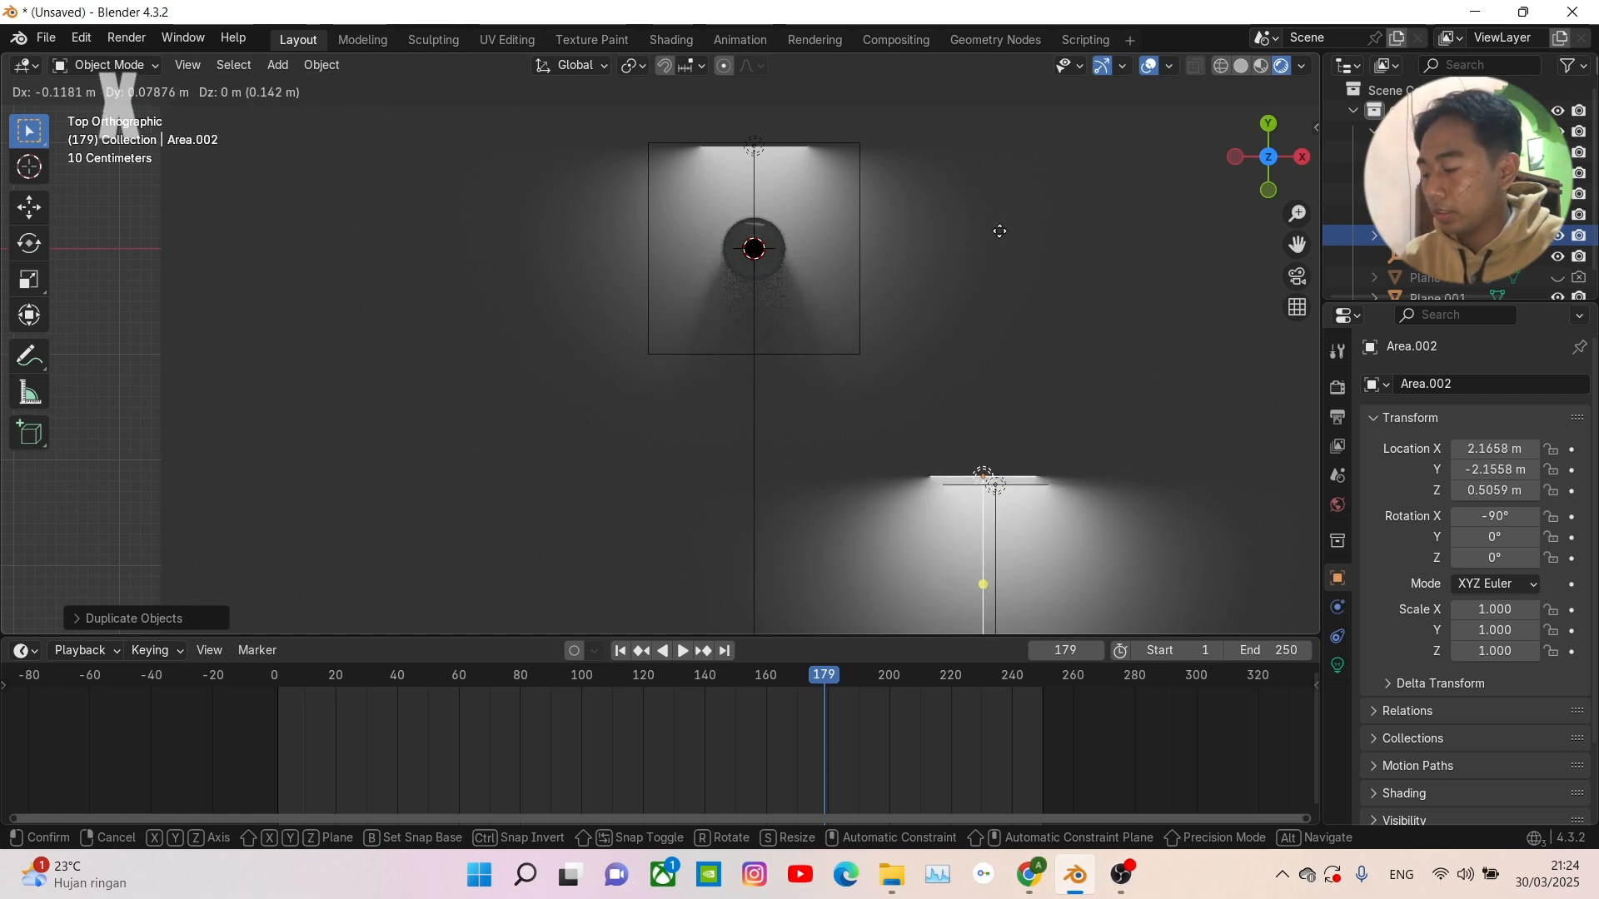
pyautogui.press('x')
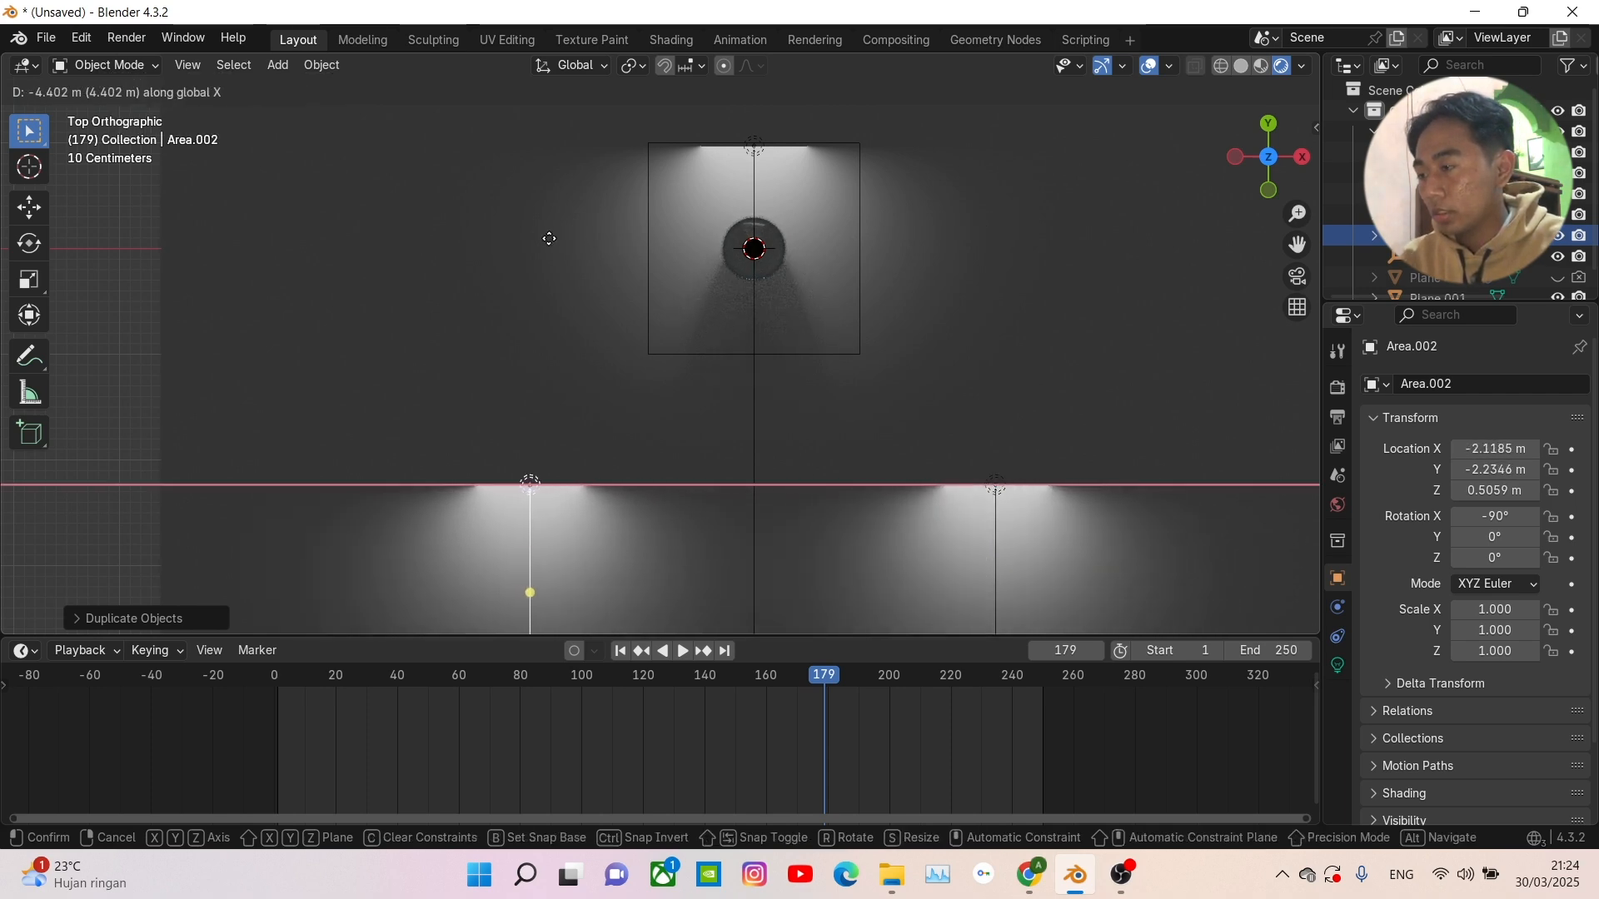
pyautogui.click(550, 238)
pyautogui.press('r')
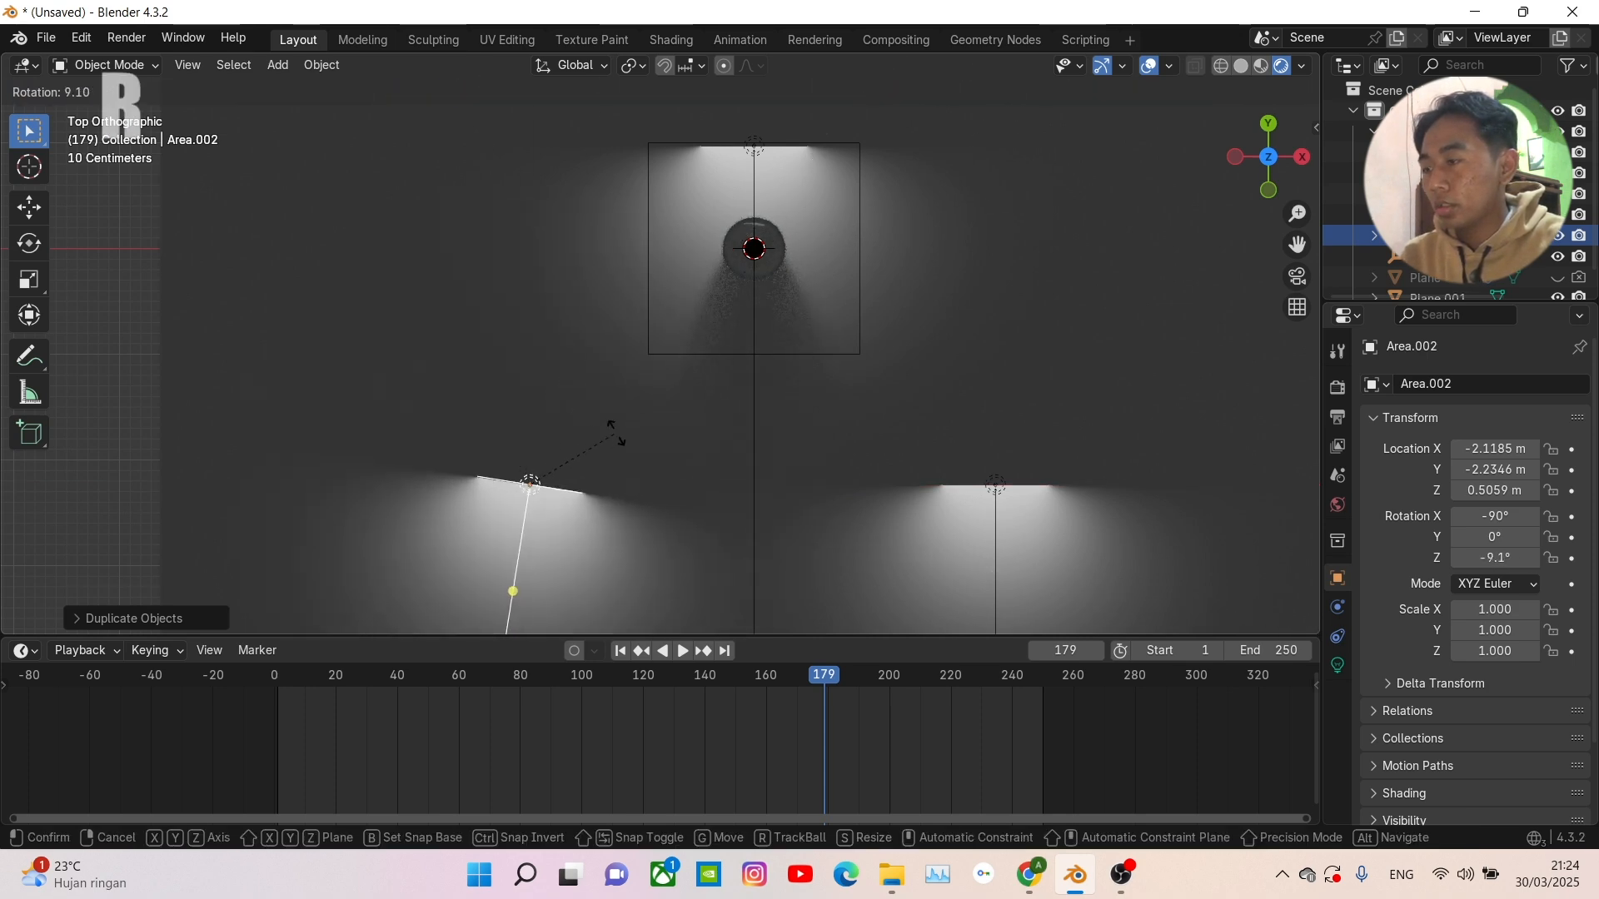
pyautogui.click(417, 473)
# - Select the front light on the positive X side and rotate it in the top view to face the bottle
pyautogui.moveTo(744, 464); pyautogui.dragTo(751, 390, button='middle')
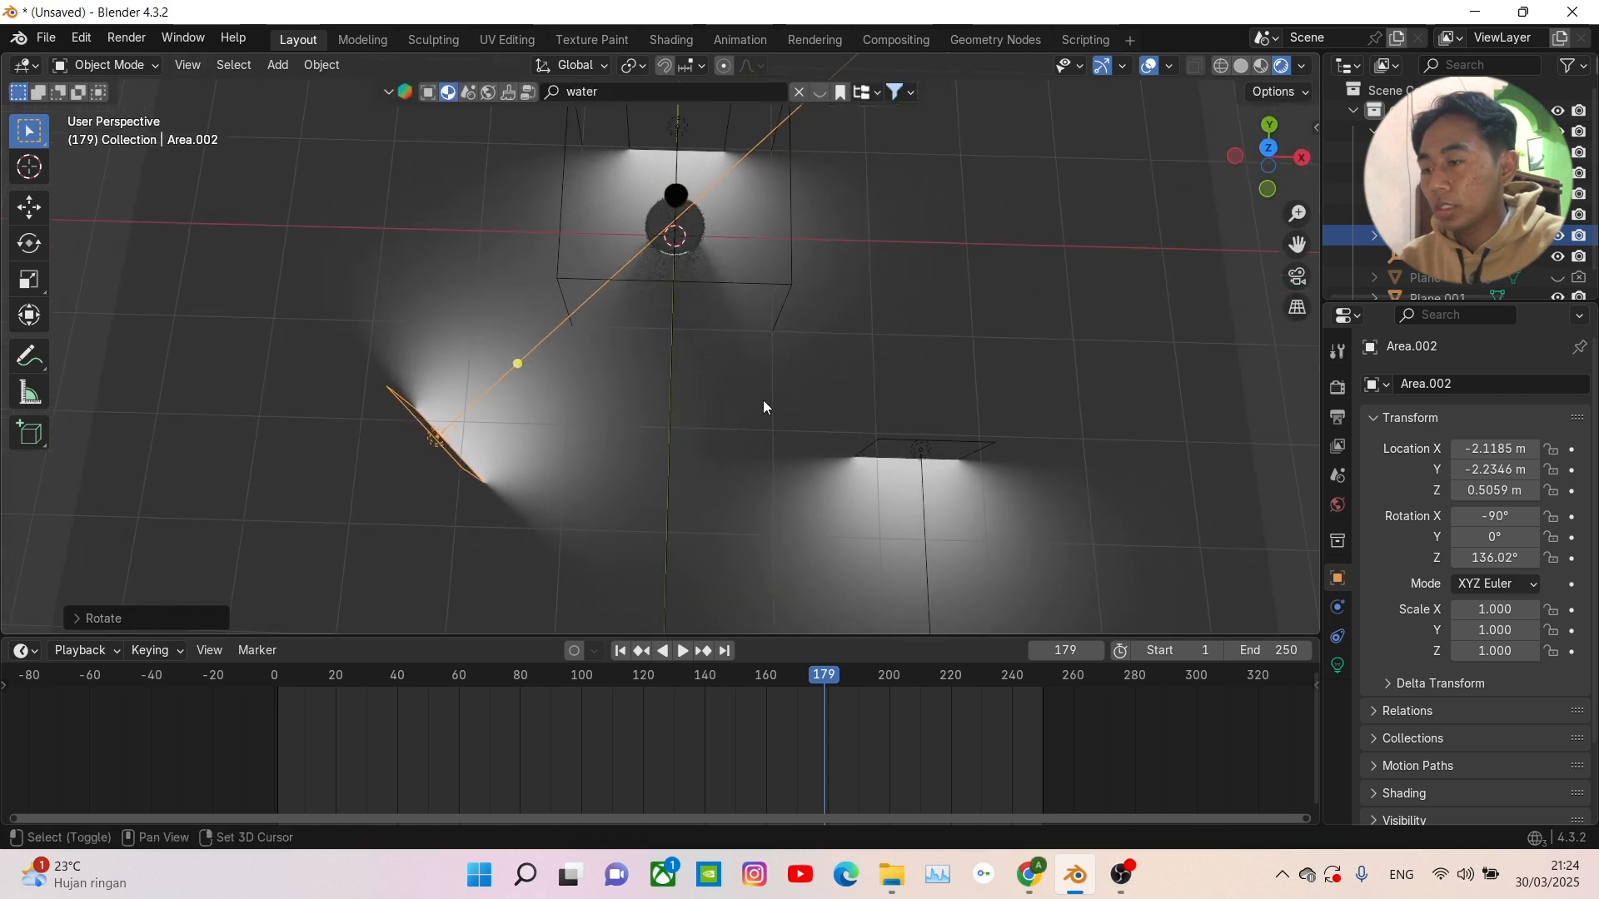
pyautogui.click(893, 461)
pyautogui.click(903, 450)
pyautogui.press('KP_7')
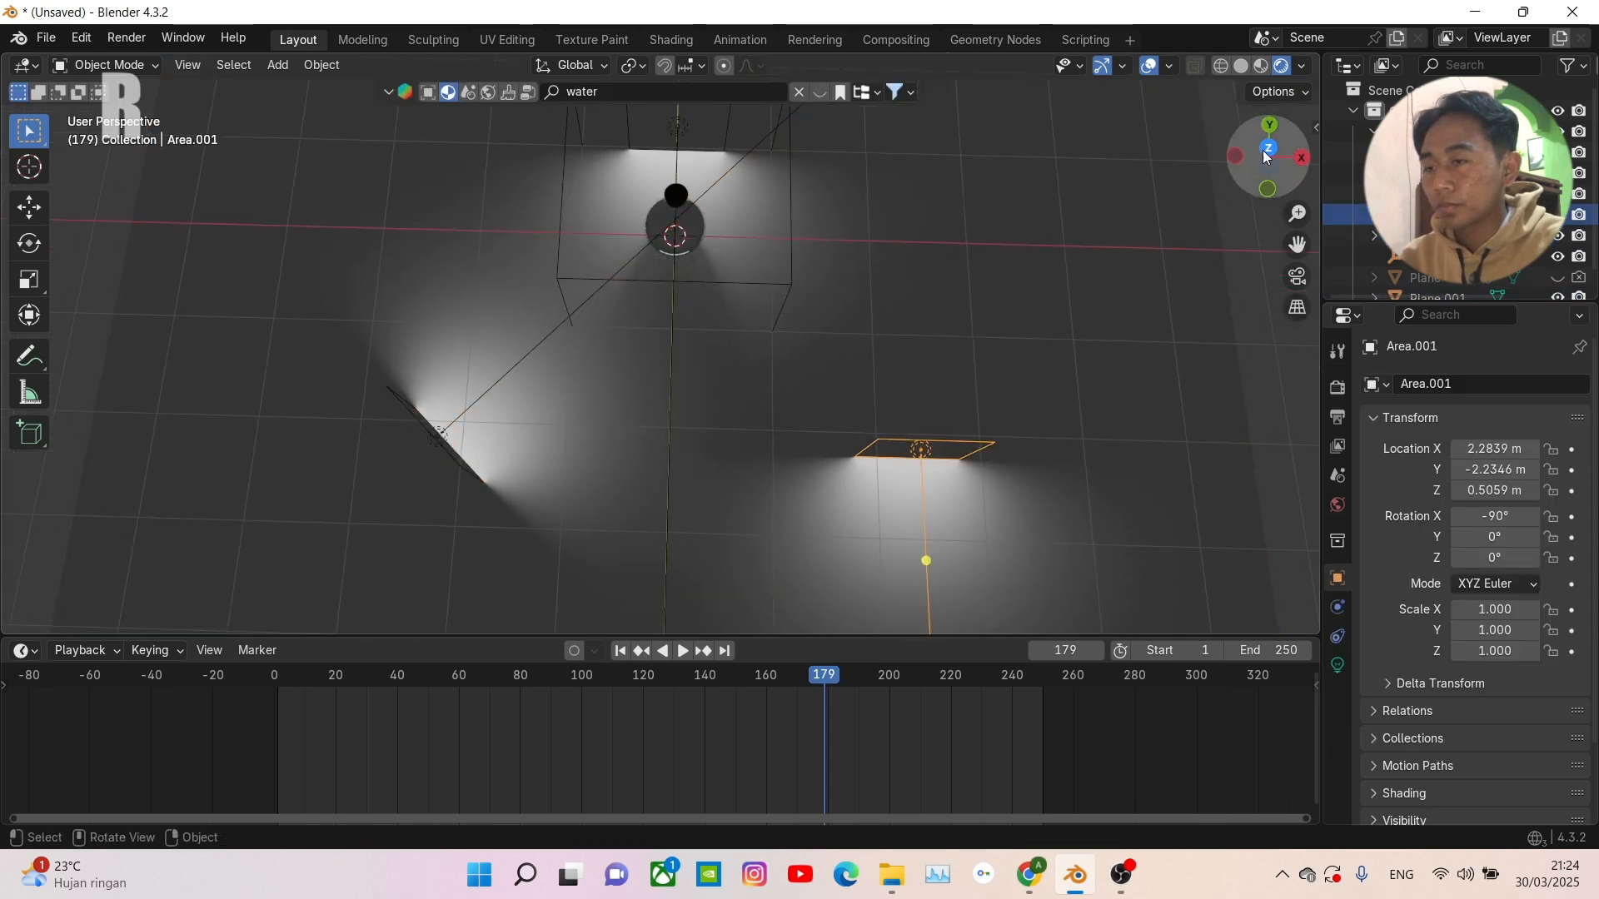
pyautogui.press('r')
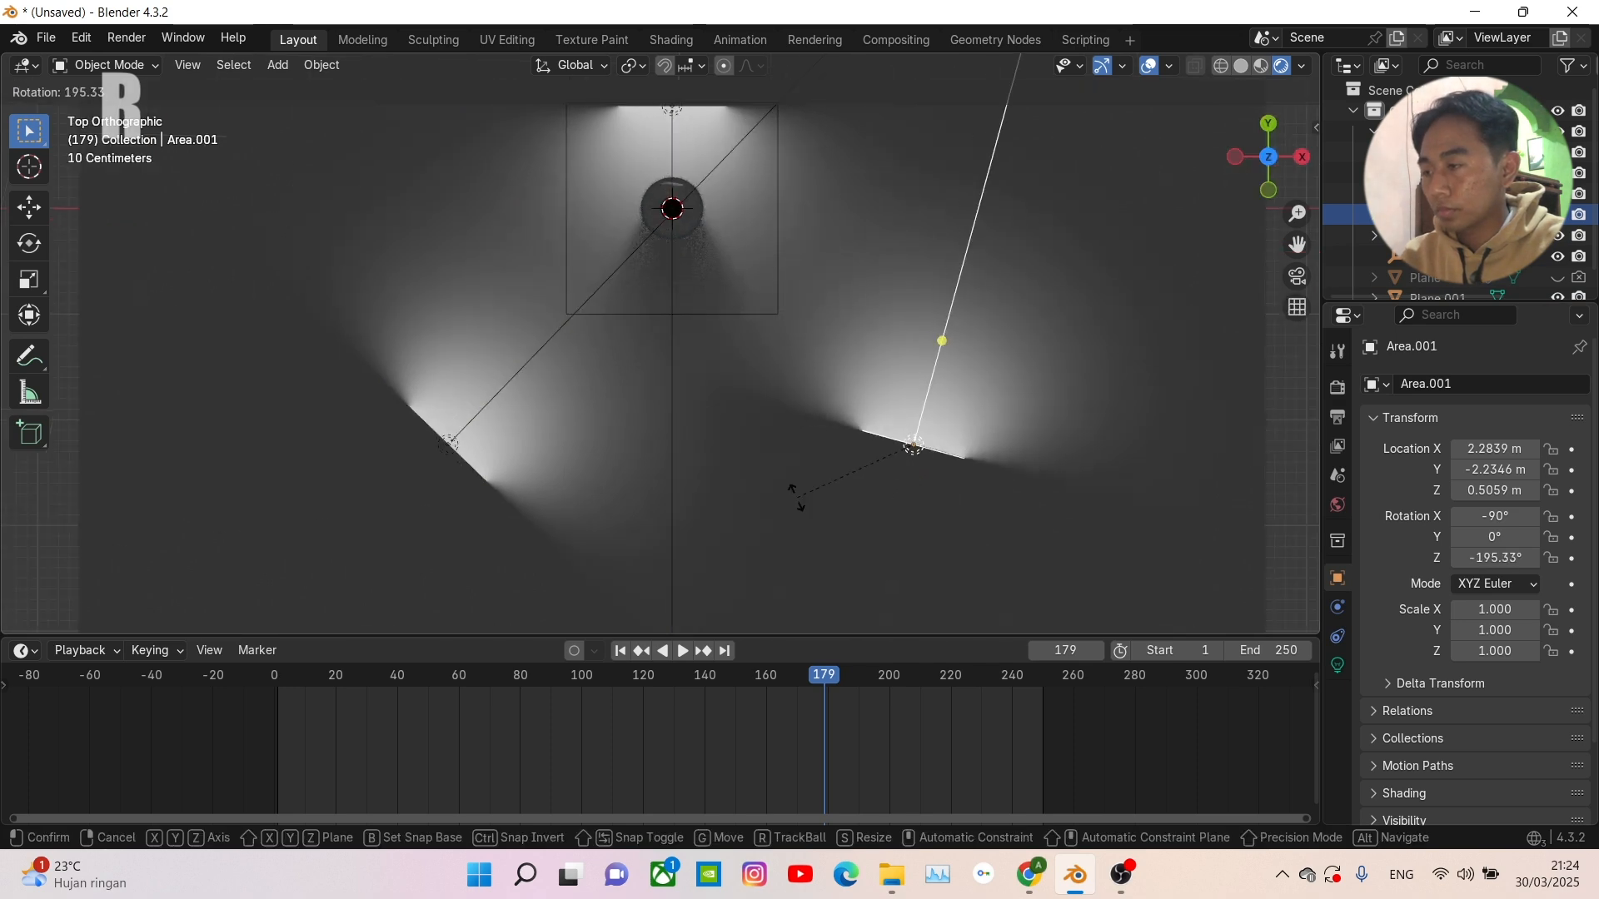
pyautogui.click(912, 495)
# - Add a fourth area light at the base of the bottle
pyautogui.moveTo(852, 461); pyautogui.dragTo(749, 399, button='middle')
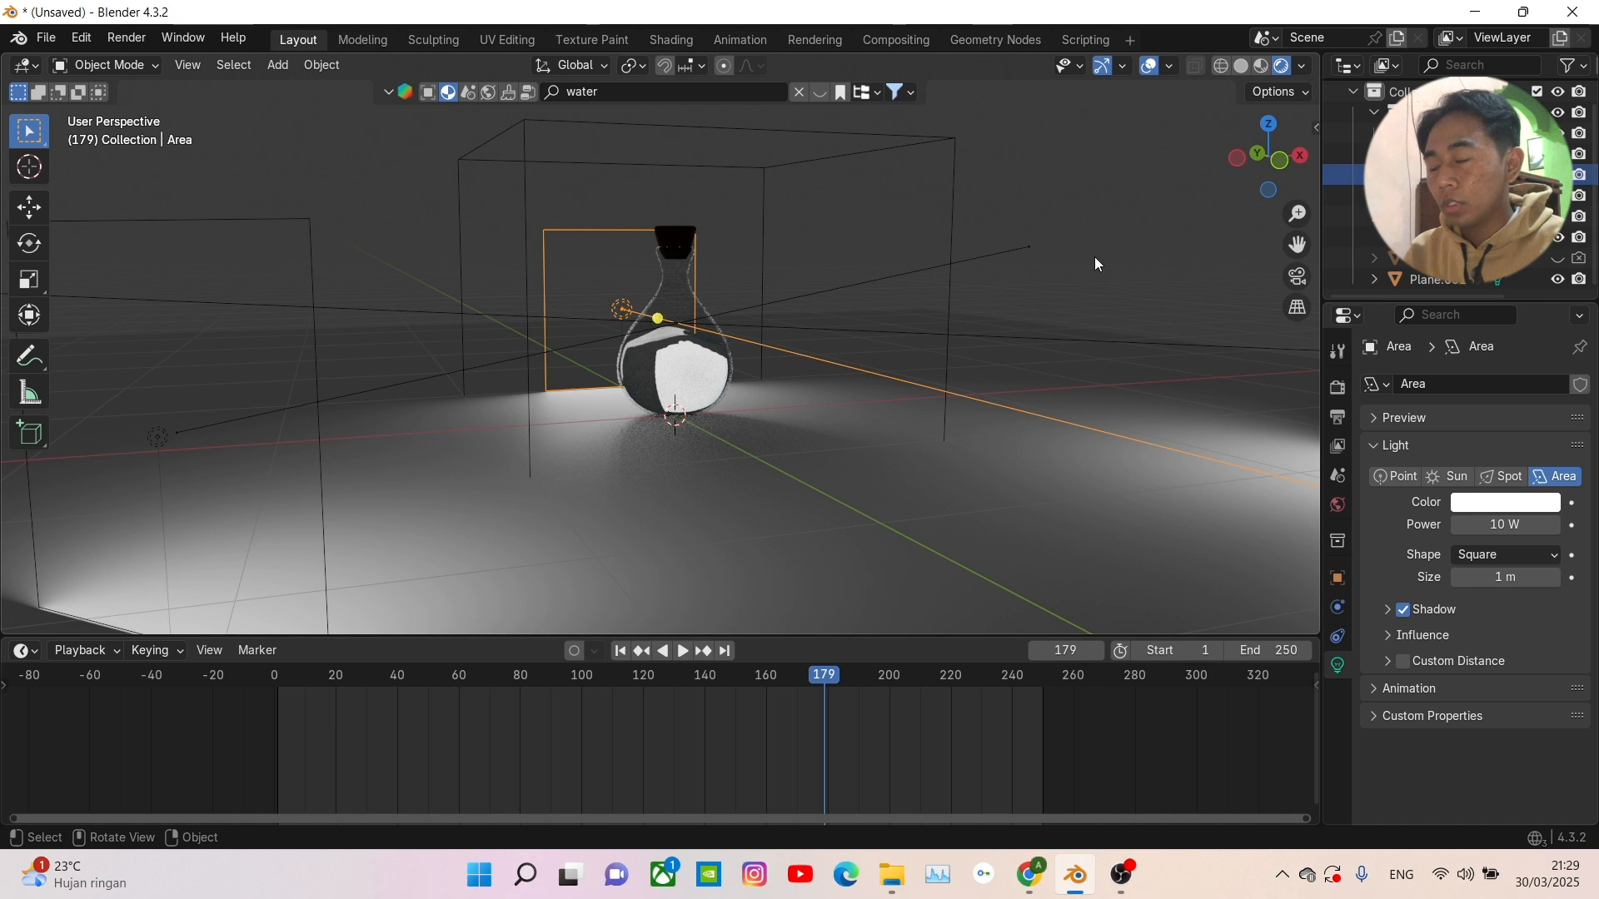
pyautogui.moveTo(1097, 257); pyautogui.dragTo(911, 366, button='middle')
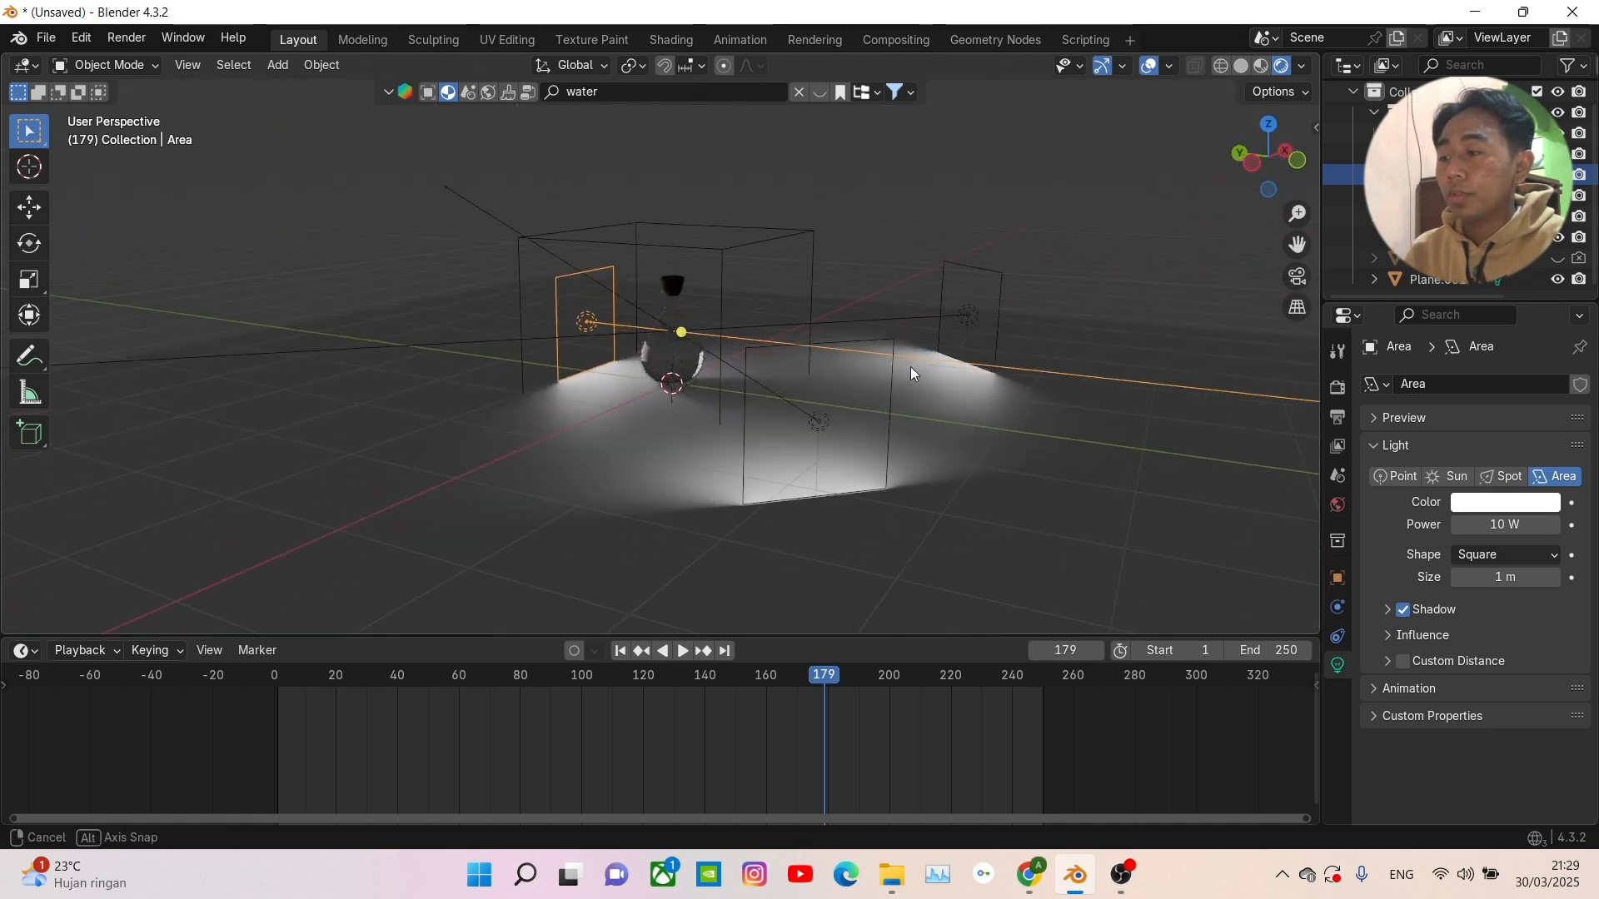
pyautogui.click(1254, 163)
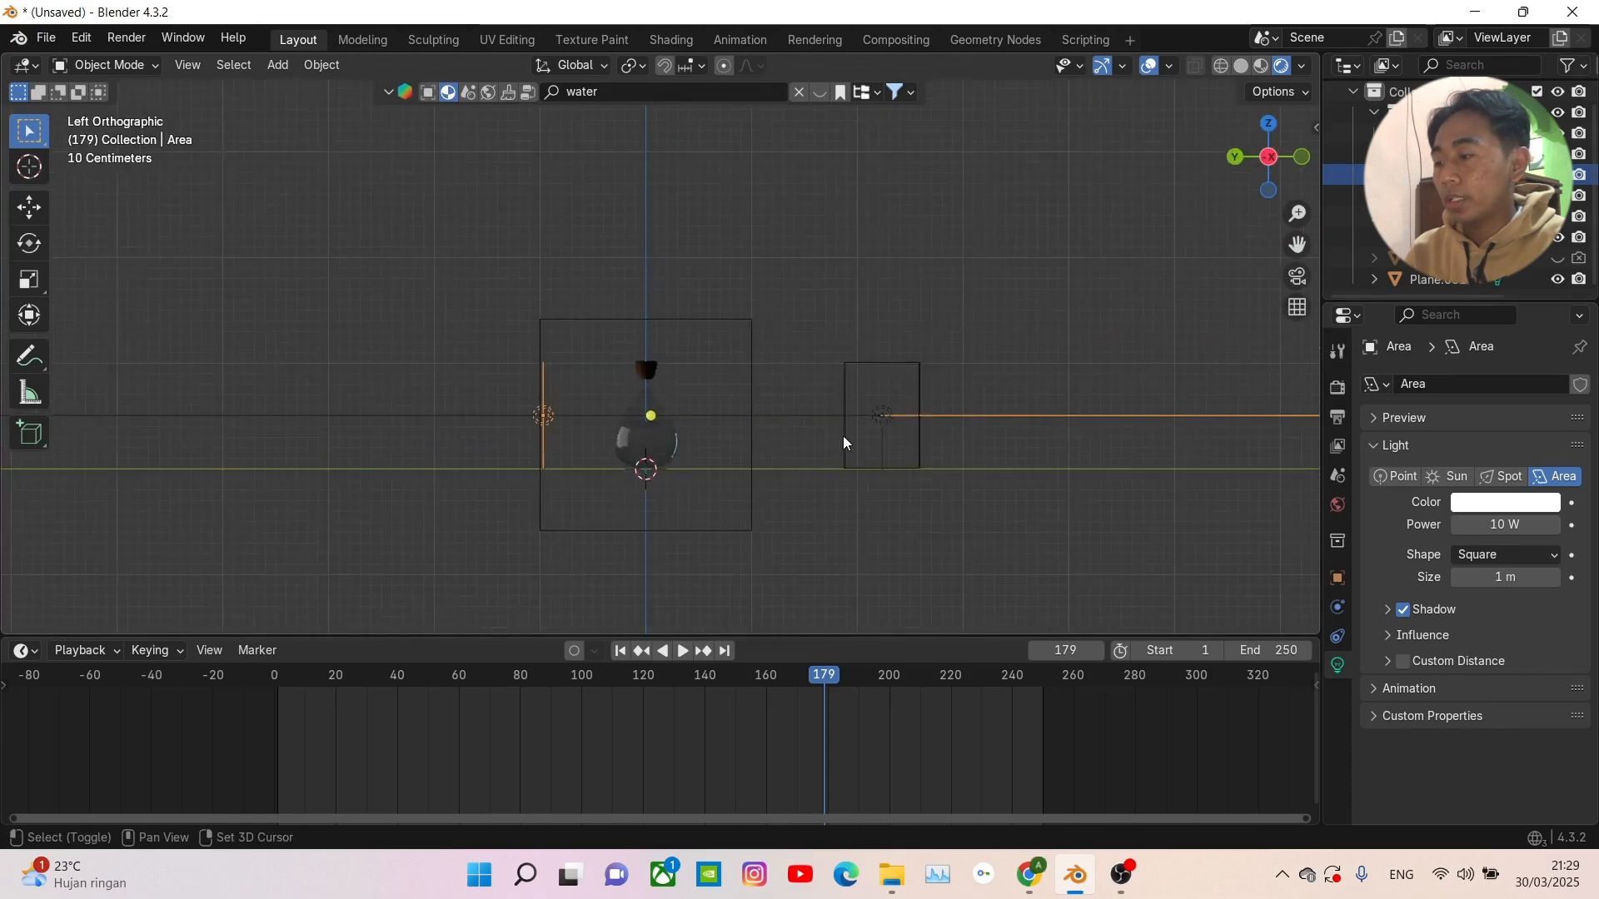
pyautogui.moveTo(789, 445); pyautogui.dragTo(699, 423, button='middle')
pyautogui.scroll(2, 691, 489)
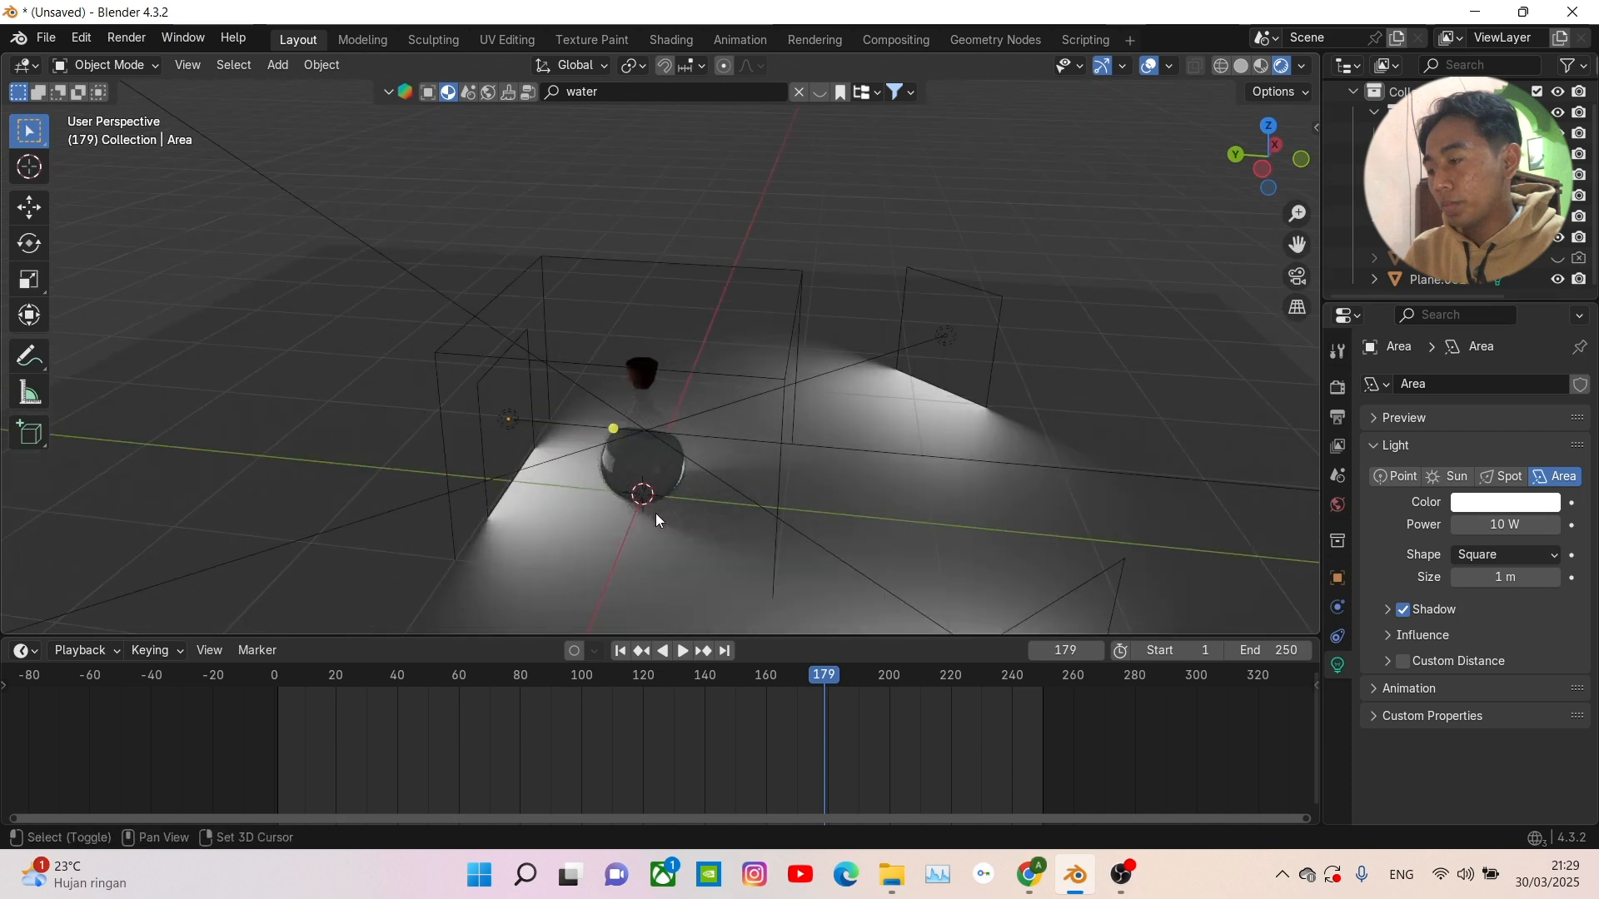
pyautogui.keyDown('shift'); pyautogui.moveTo(669, 507); pyautogui.dragTo(716, 480, button='middle'); pyautogui.keyUp('shift')
pyautogui.hotkey('shift', 'a')
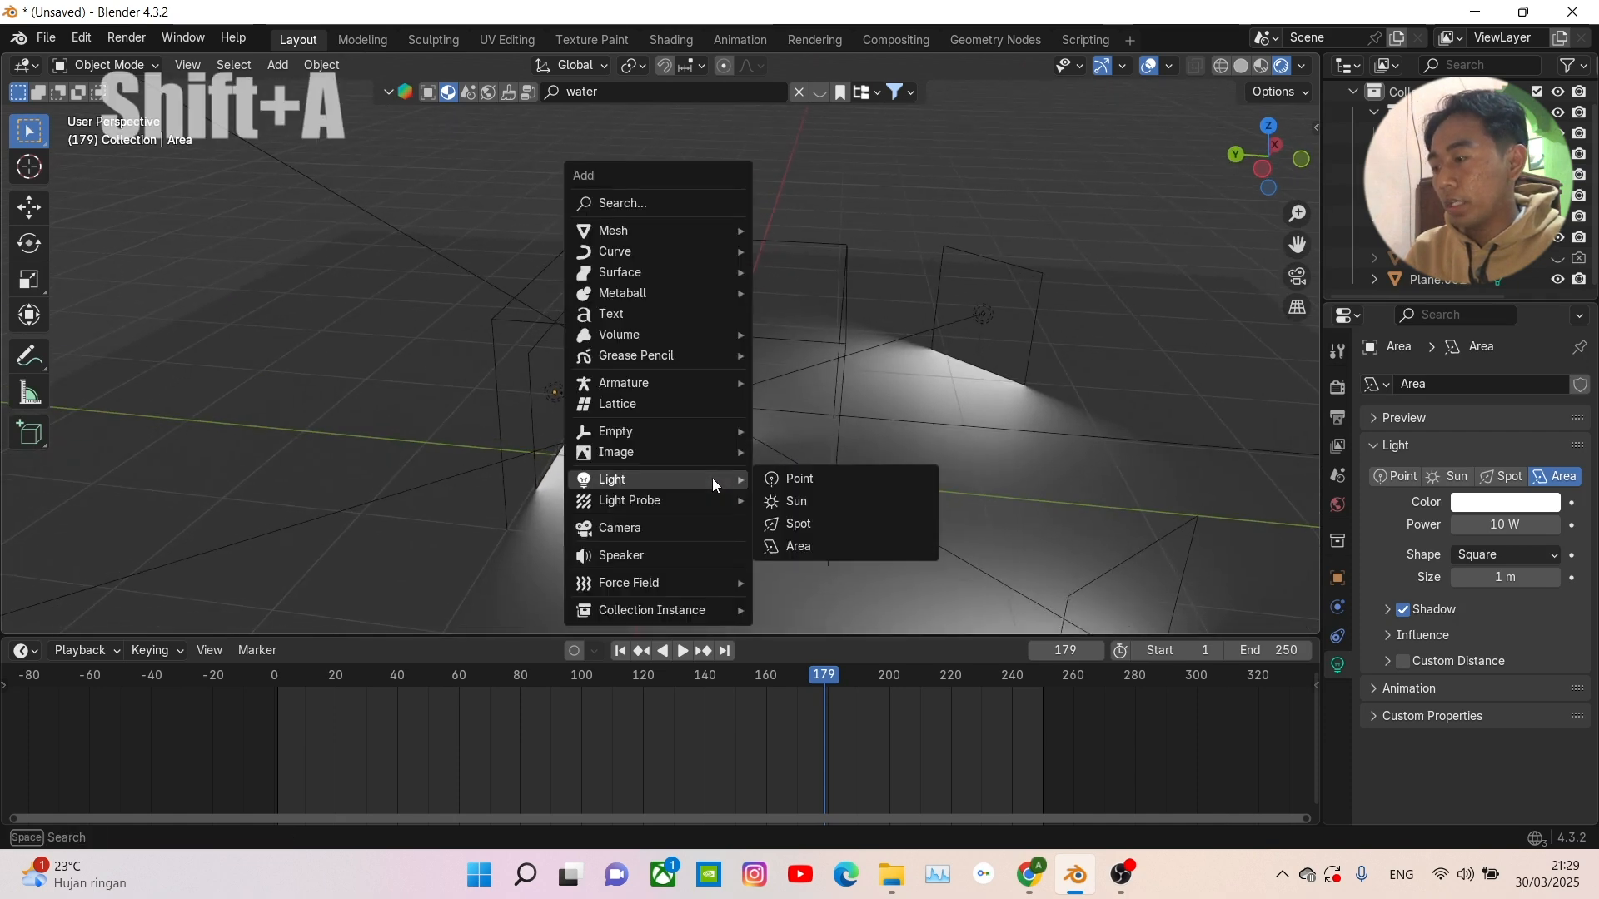
pyautogui.moveTo(646, 446)
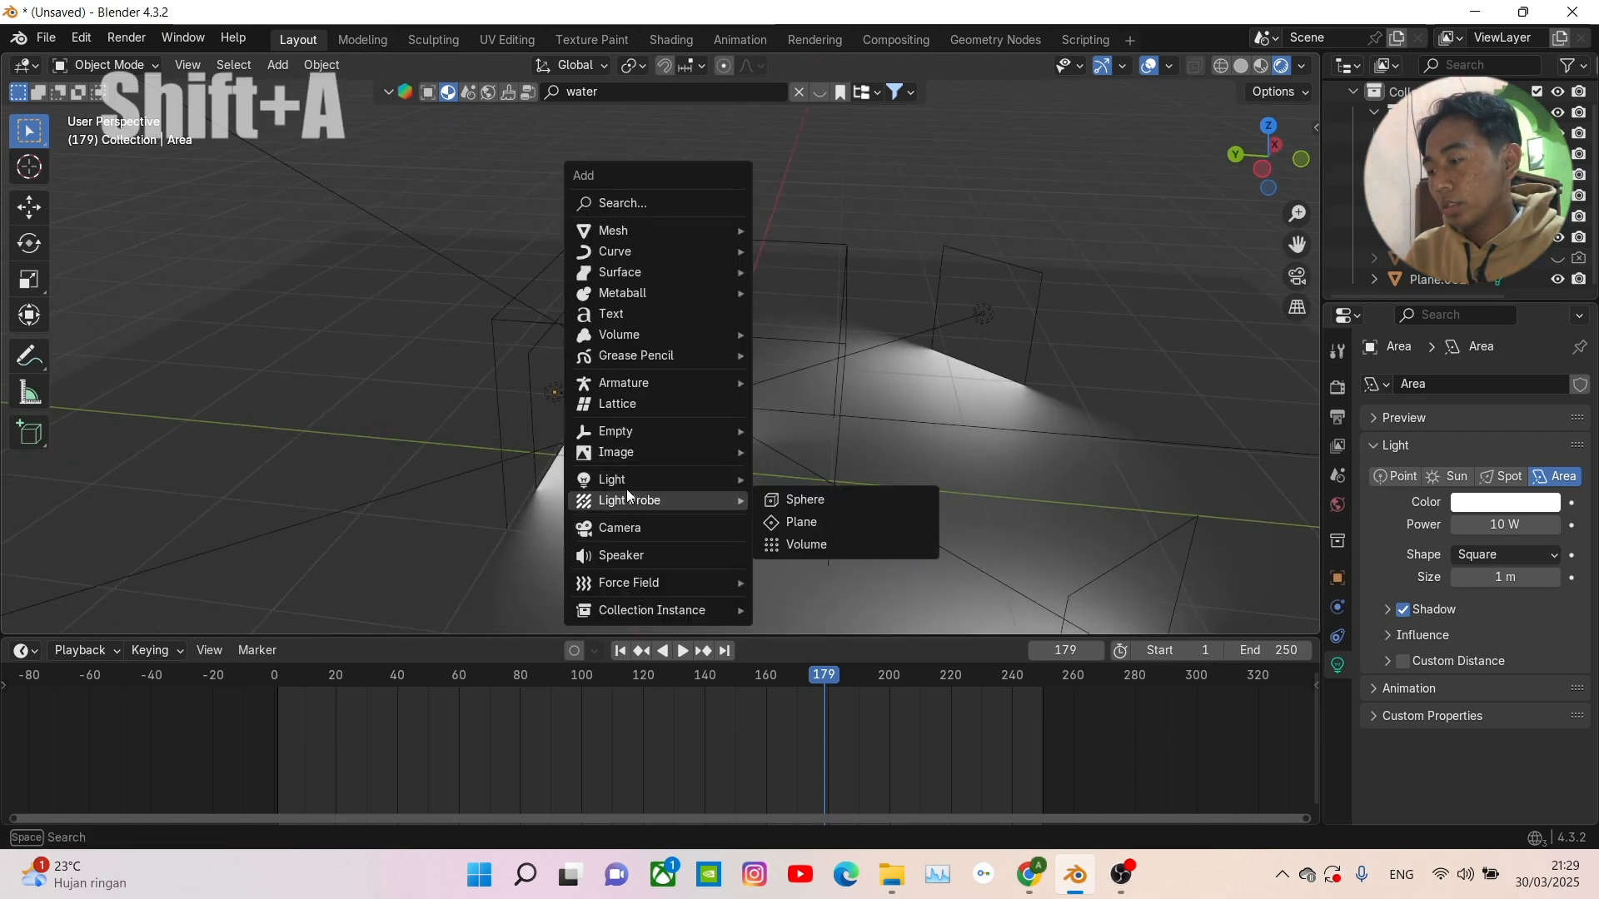
pyautogui.moveTo(706, 481)
pyautogui.click(803, 547)
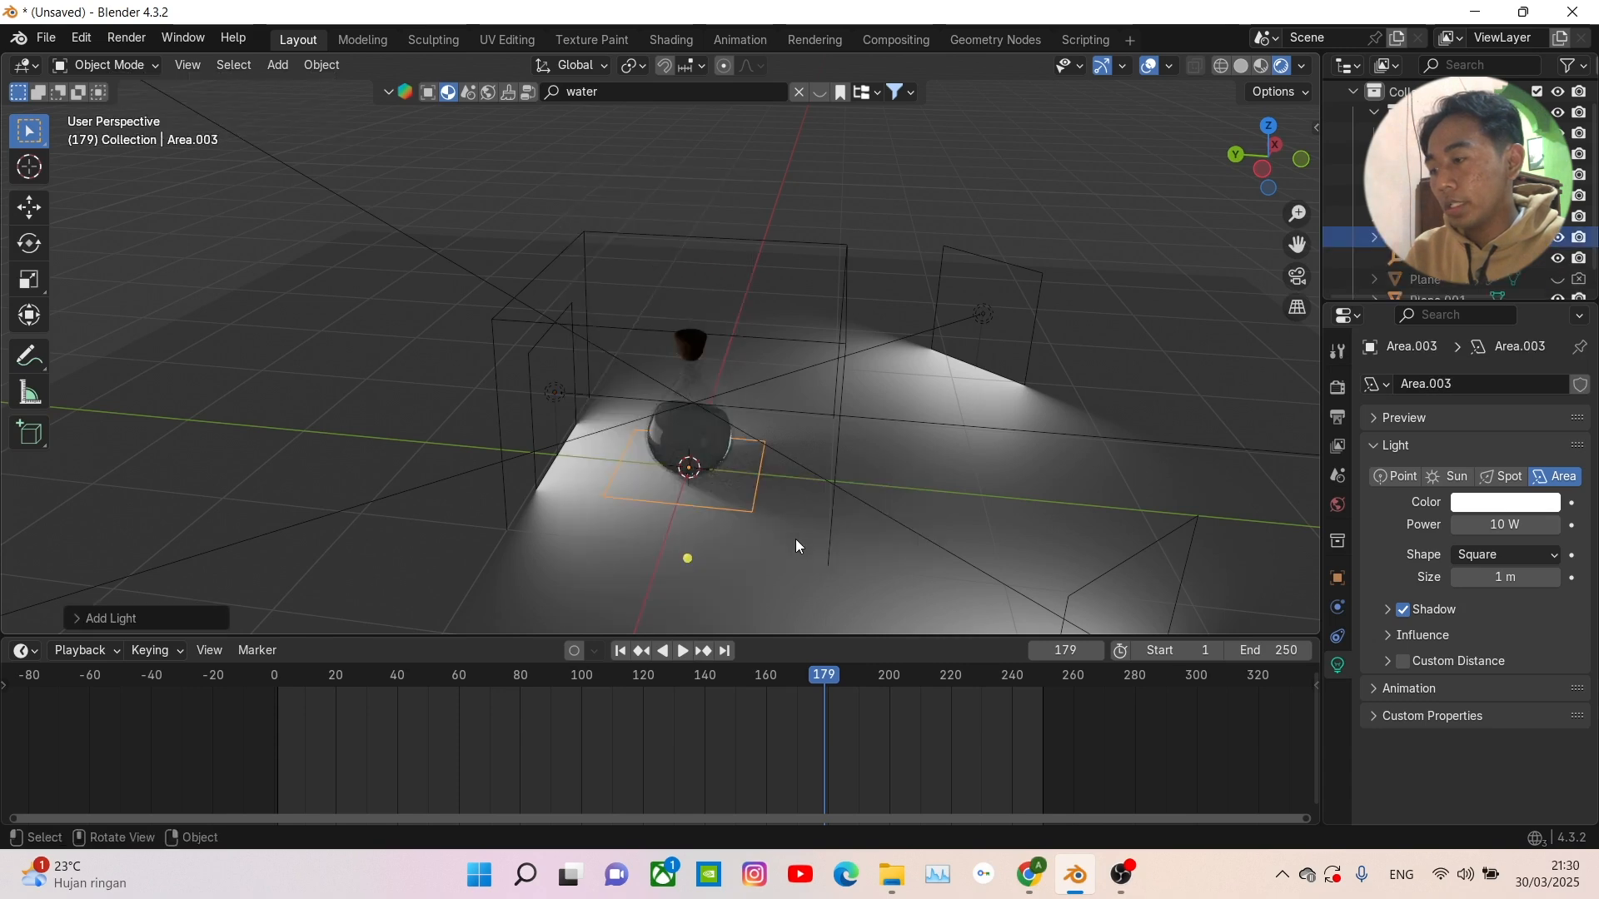
# - Raise the new area light about 2.17 m along Z, directly above the bottle
pyautogui.press('g')
pyautogui.press('z')
pyautogui.press('g')
pyautogui.press('z')
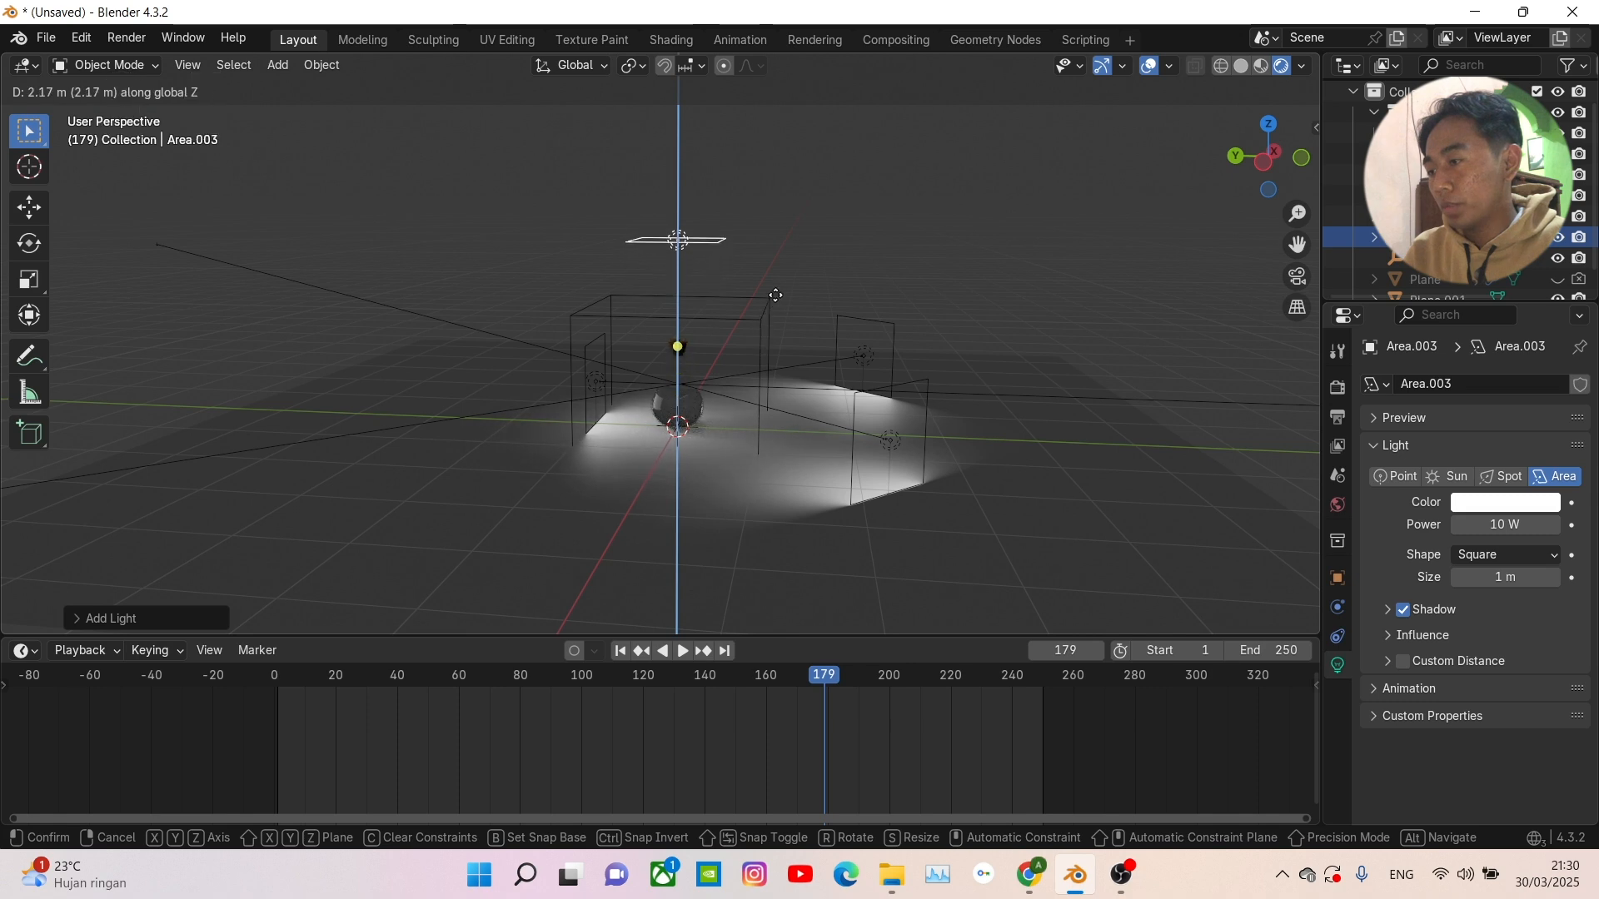
pyautogui.click(775, 297)
# - Adjust the overhead area light's power to 58 W
pyautogui.moveTo(776, 295); pyautogui.dragTo(731, 432, button='middle')
pyautogui.rightClick(731, 432)
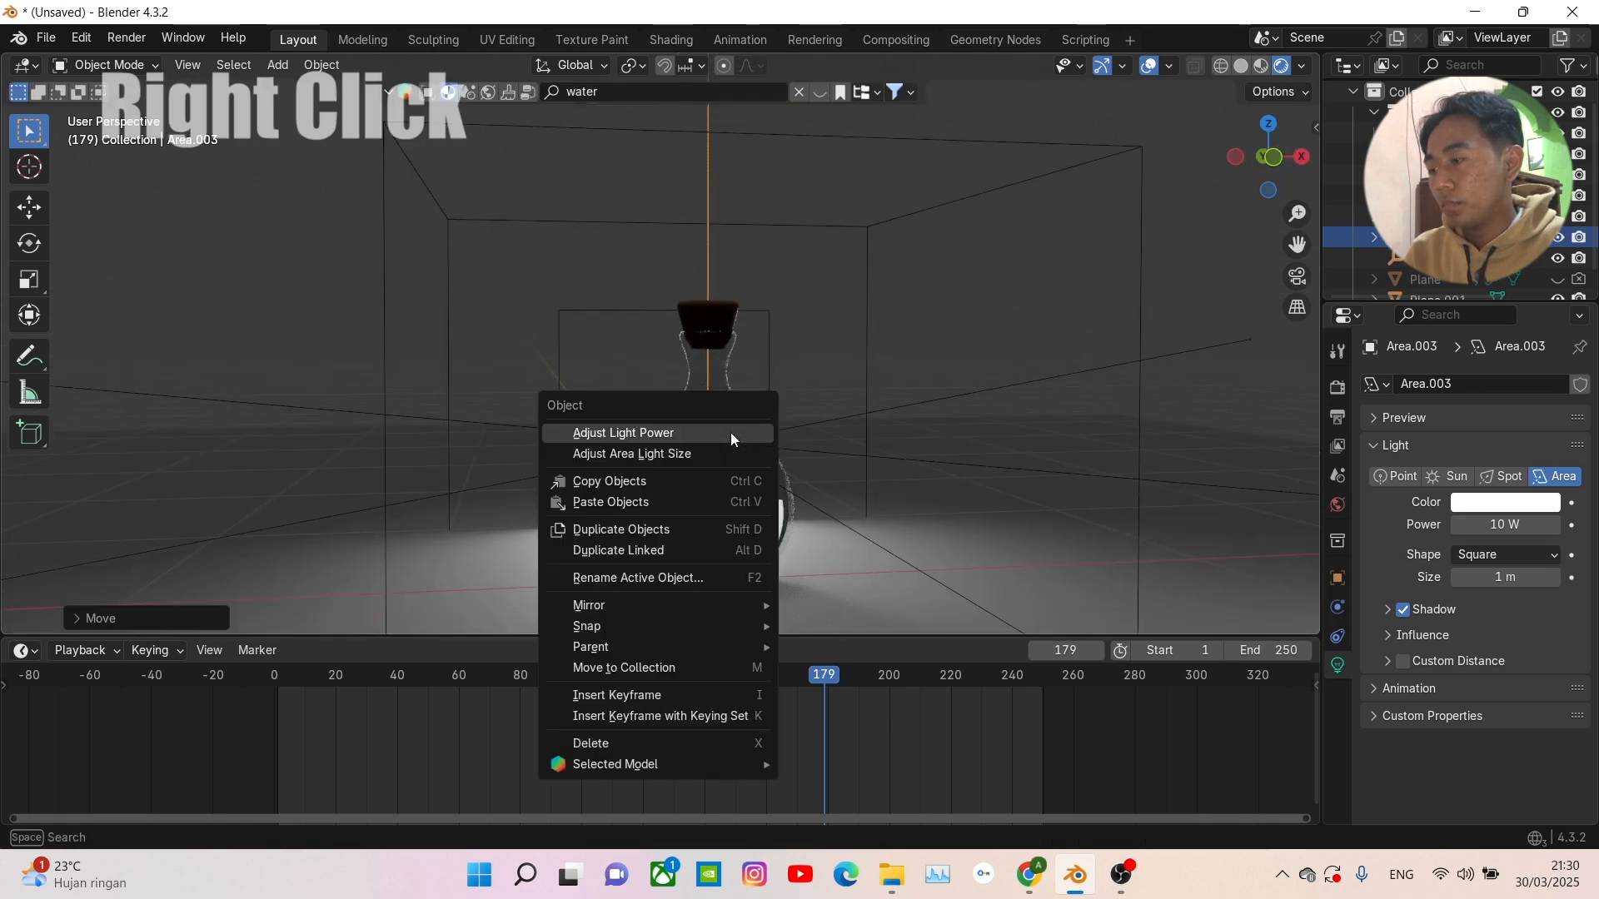
pyautogui.click(731, 432)
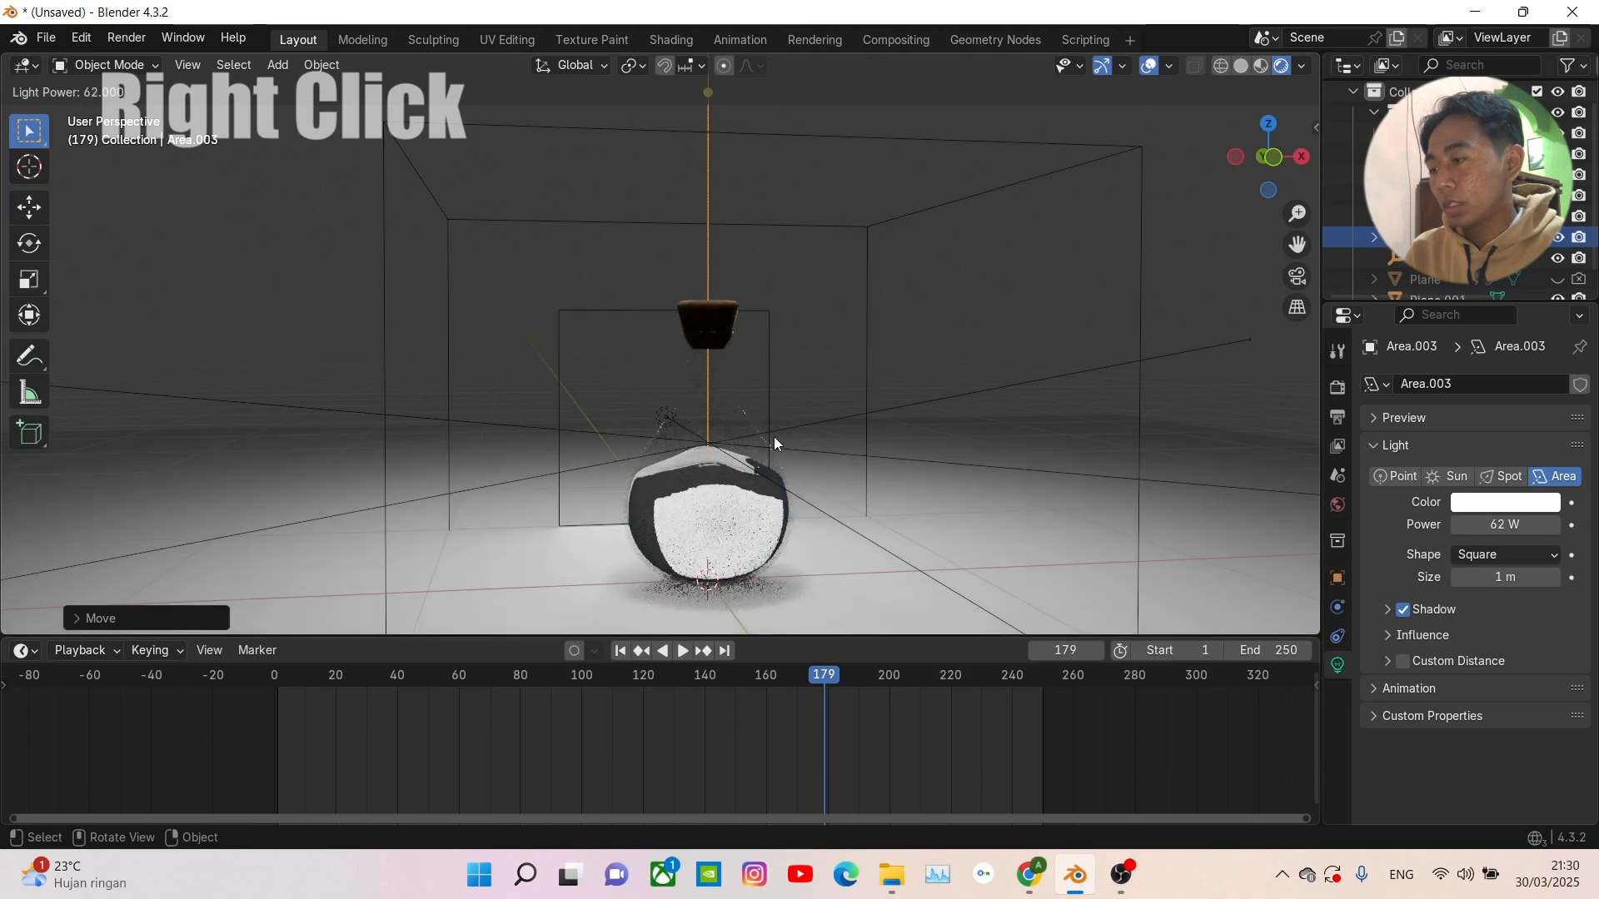
pyautogui.click(771, 437)
# - Examine the lit bottle and its liquid from the front, from an angle and up close
pyautogui.moveTo(798, 452); pyautogui.dragTo(816, 482, button='middle')
pyautogui.scroll(-3, 816, 482)
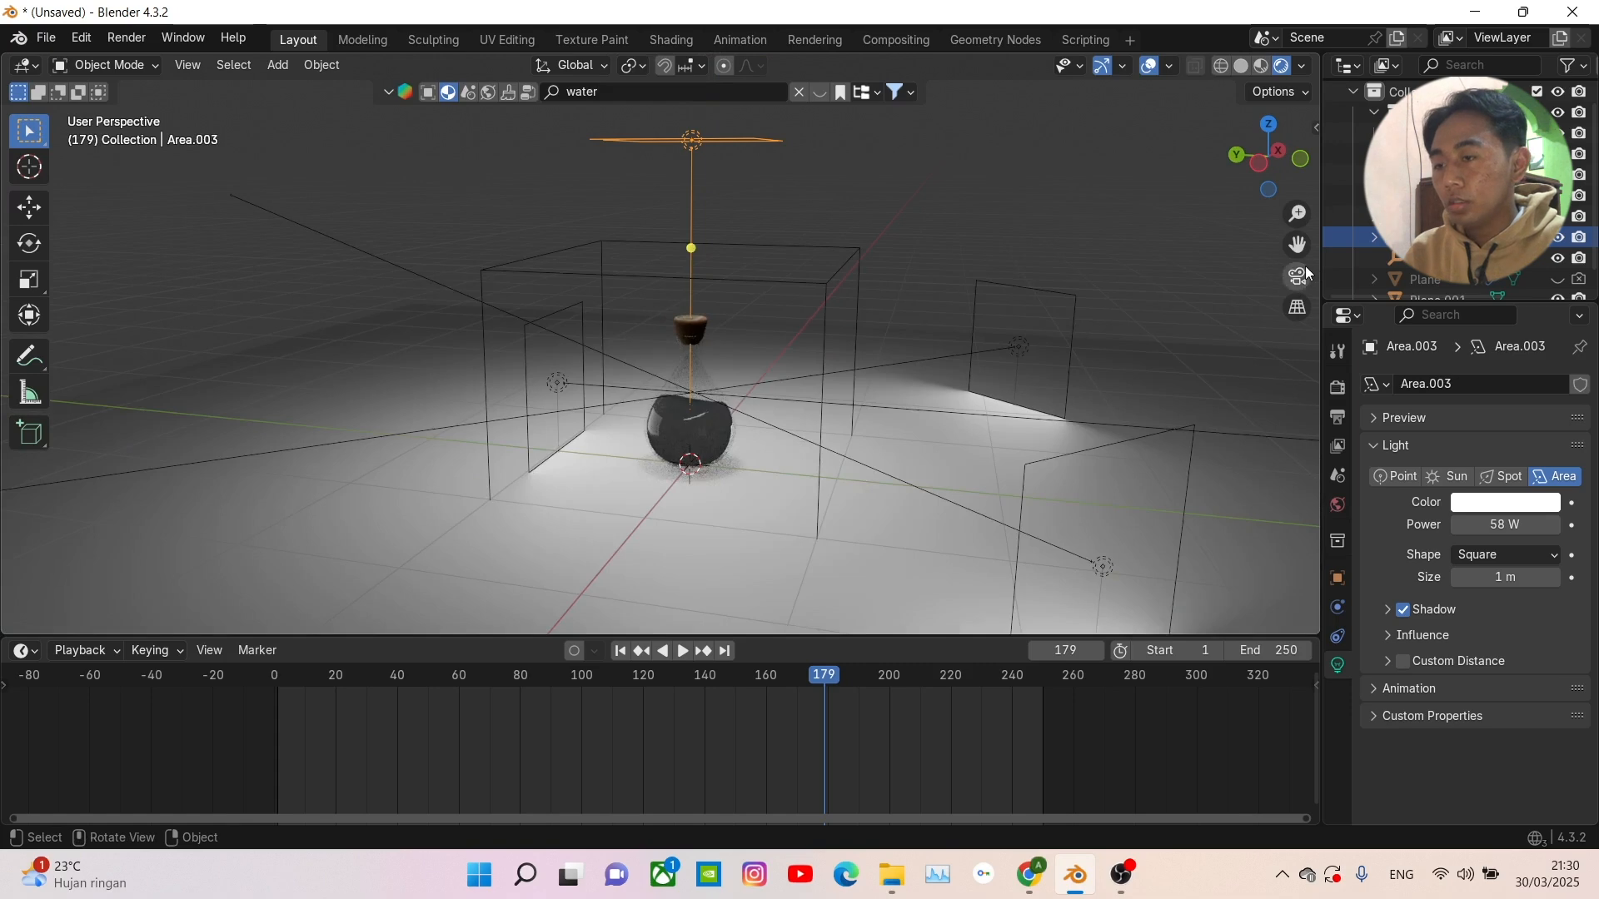
pyautogui.click(1306, 157)
pyautogui.scroll(3, 1135, 370)
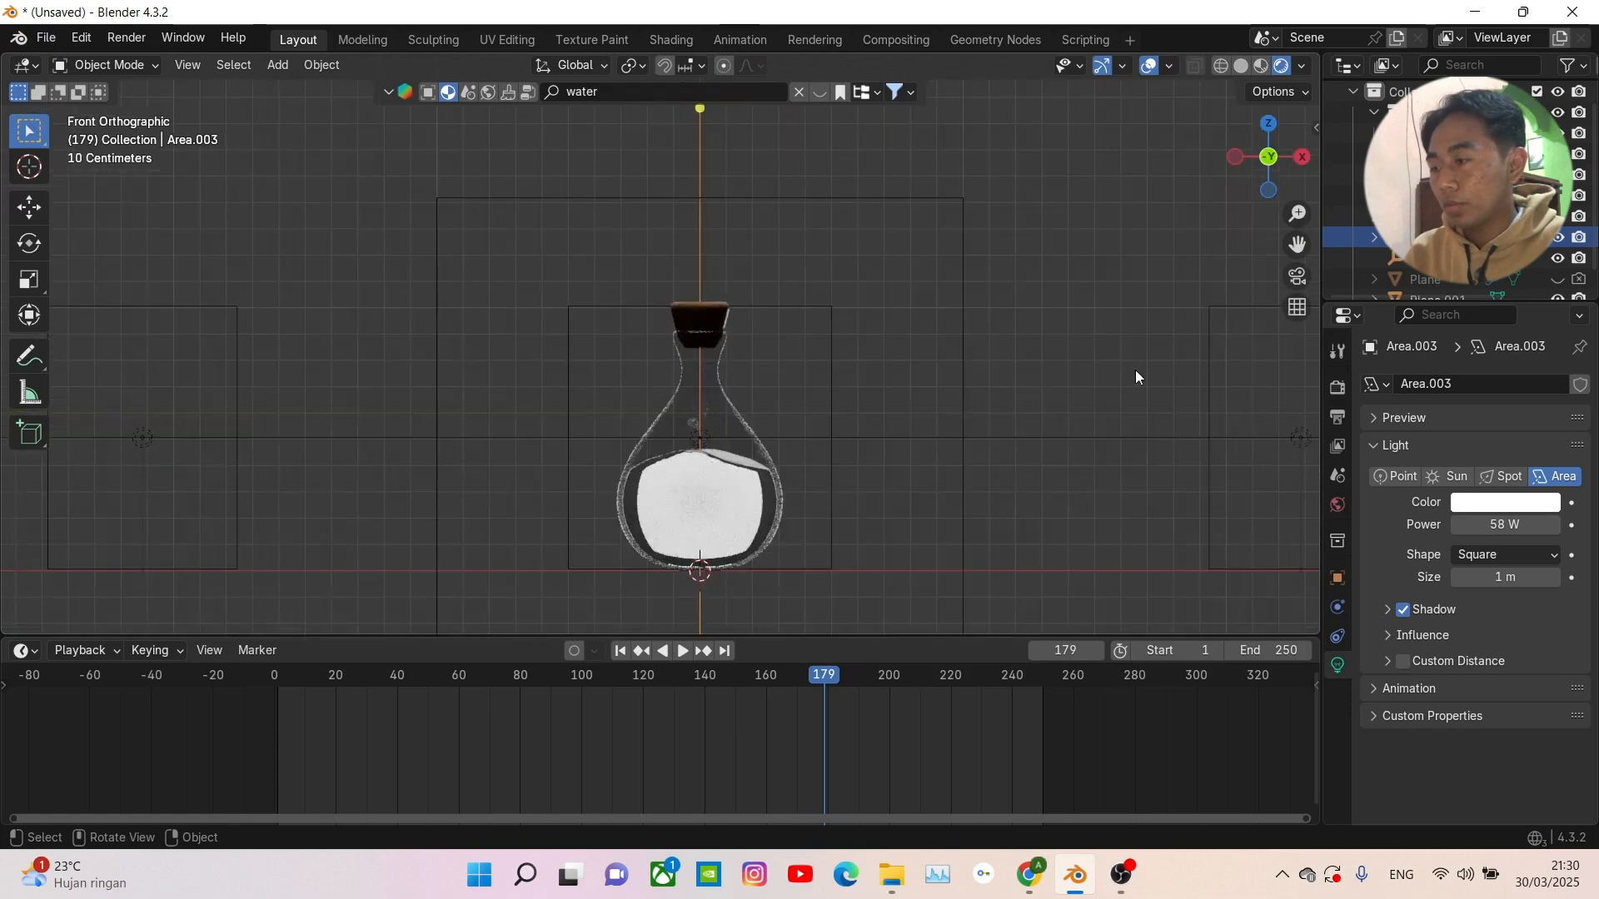
pyautogui.moveTo(1136, 370); pyautogui.dragTo(962, 477, button='middle')
pyautogui.moveTo(798, 495); pyautogui.dragTo(757, 413, button='middle')
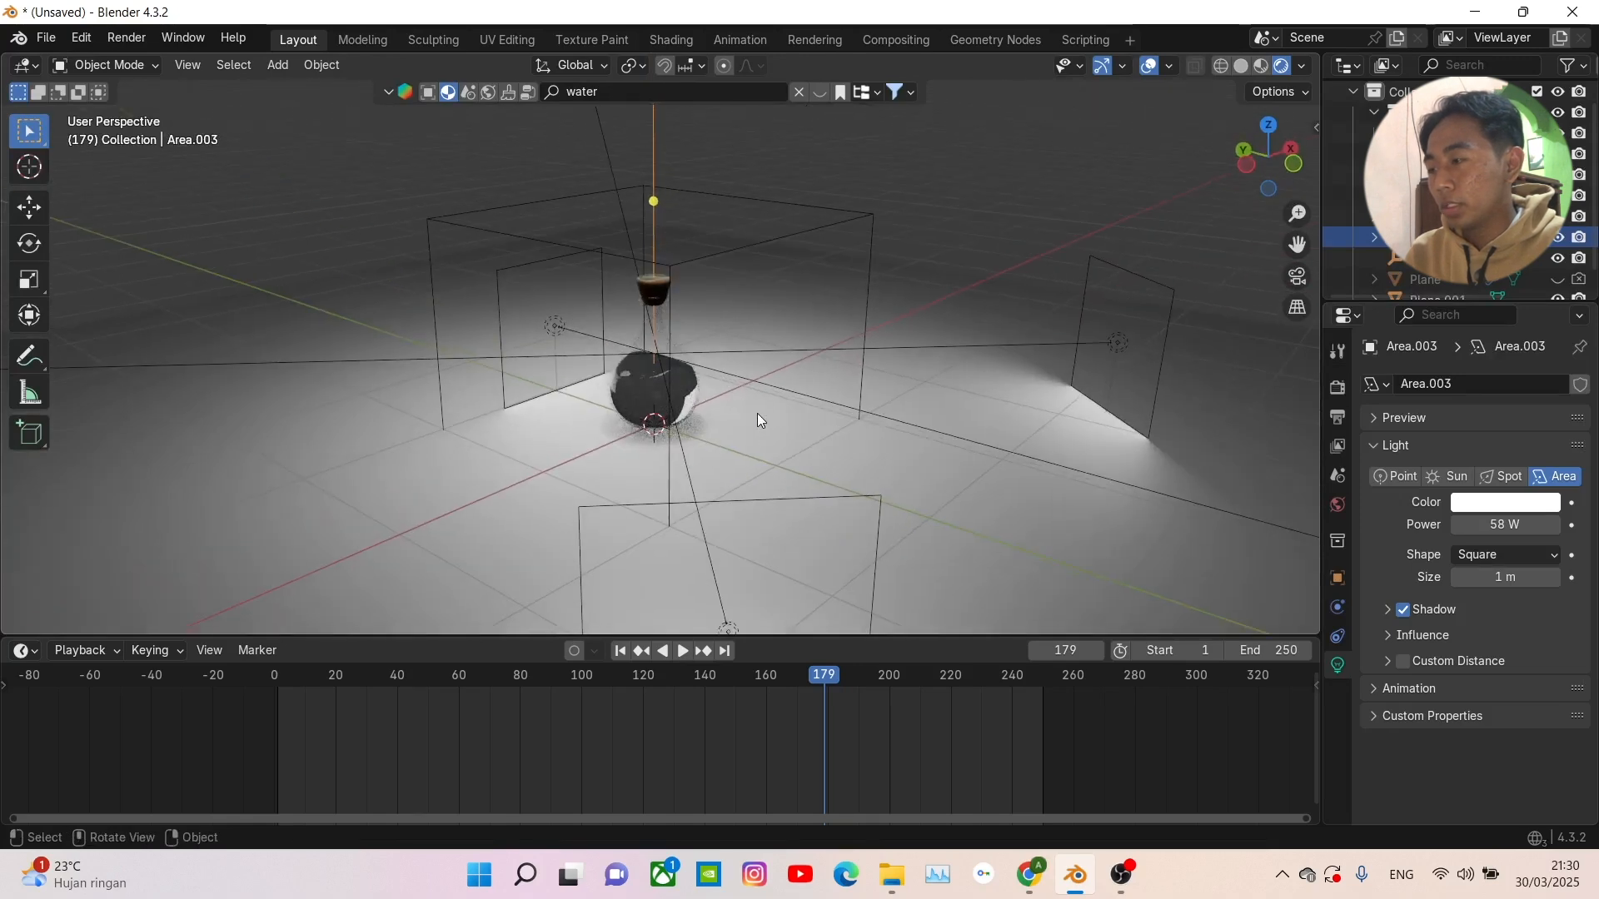
pyautogui.moveTo(653, 457); pyautogui.dragTo(718, 408, button='middle')
pyautogui.scroll(6, 702, 466)
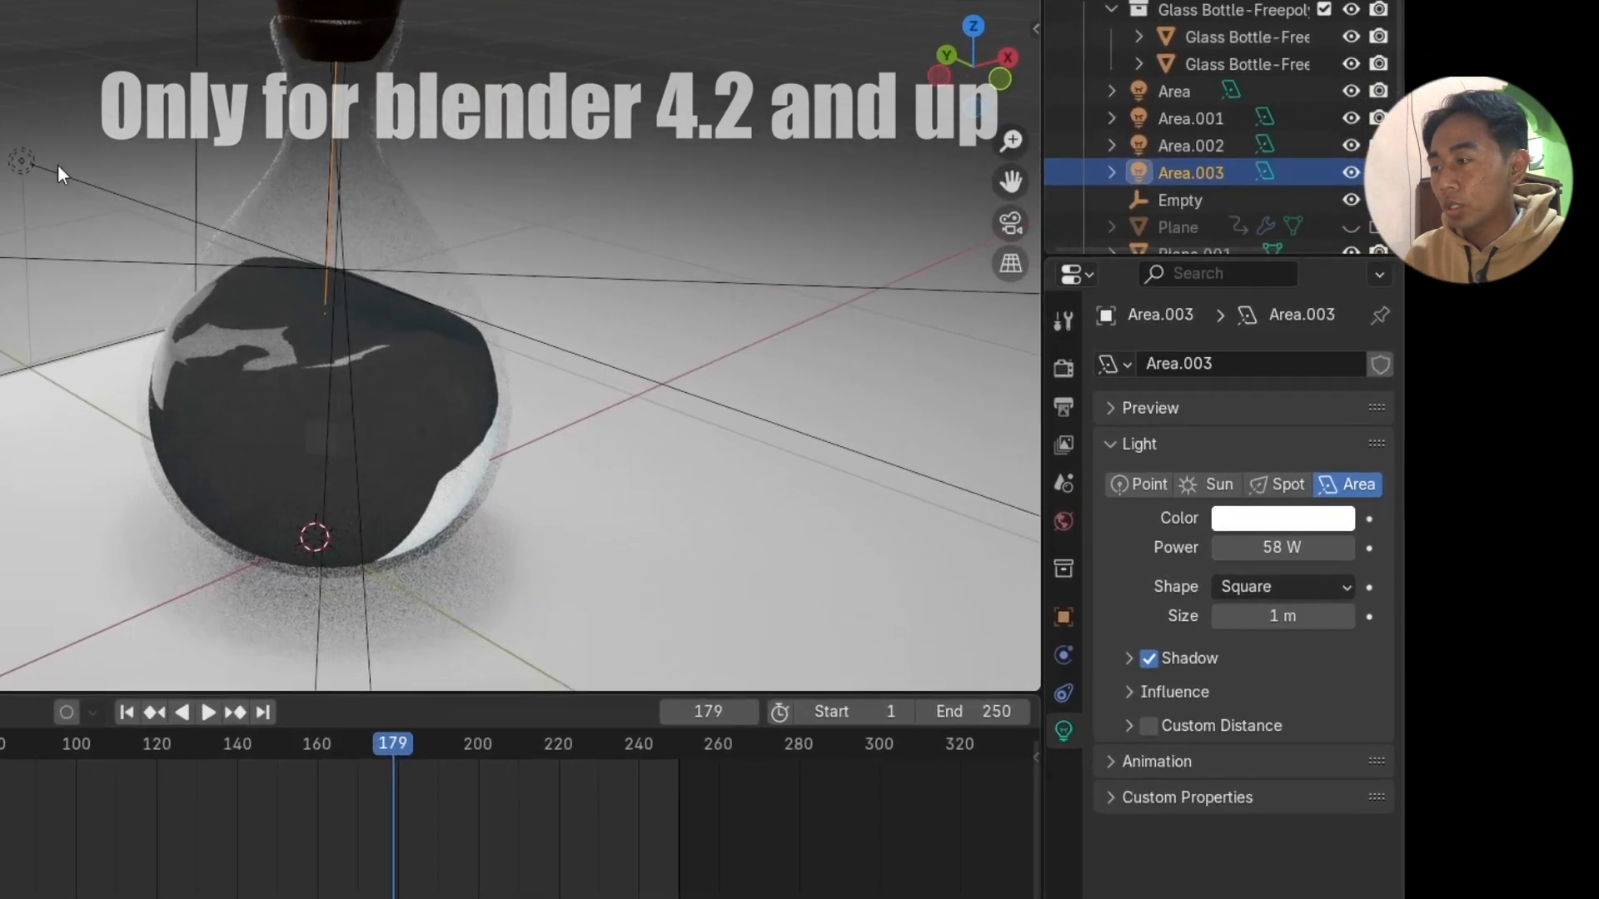
# - Create a new light linking collection for the light named Area beside the bottle
pyautogui.click(58, 166)
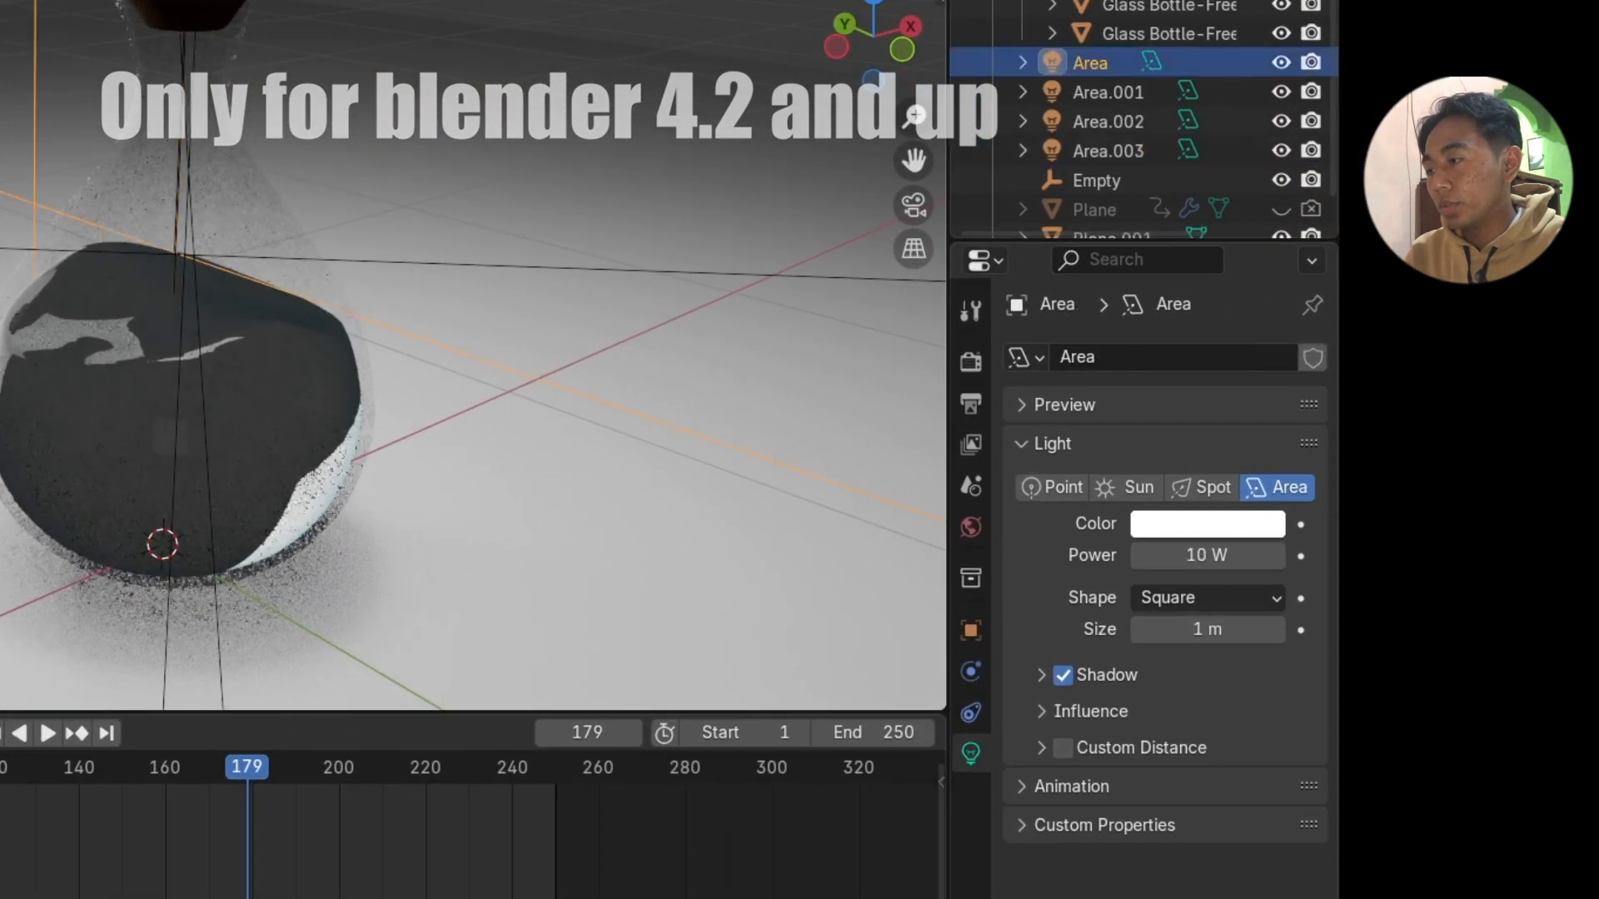
pyautogui.scroll(-2, 182, 324)
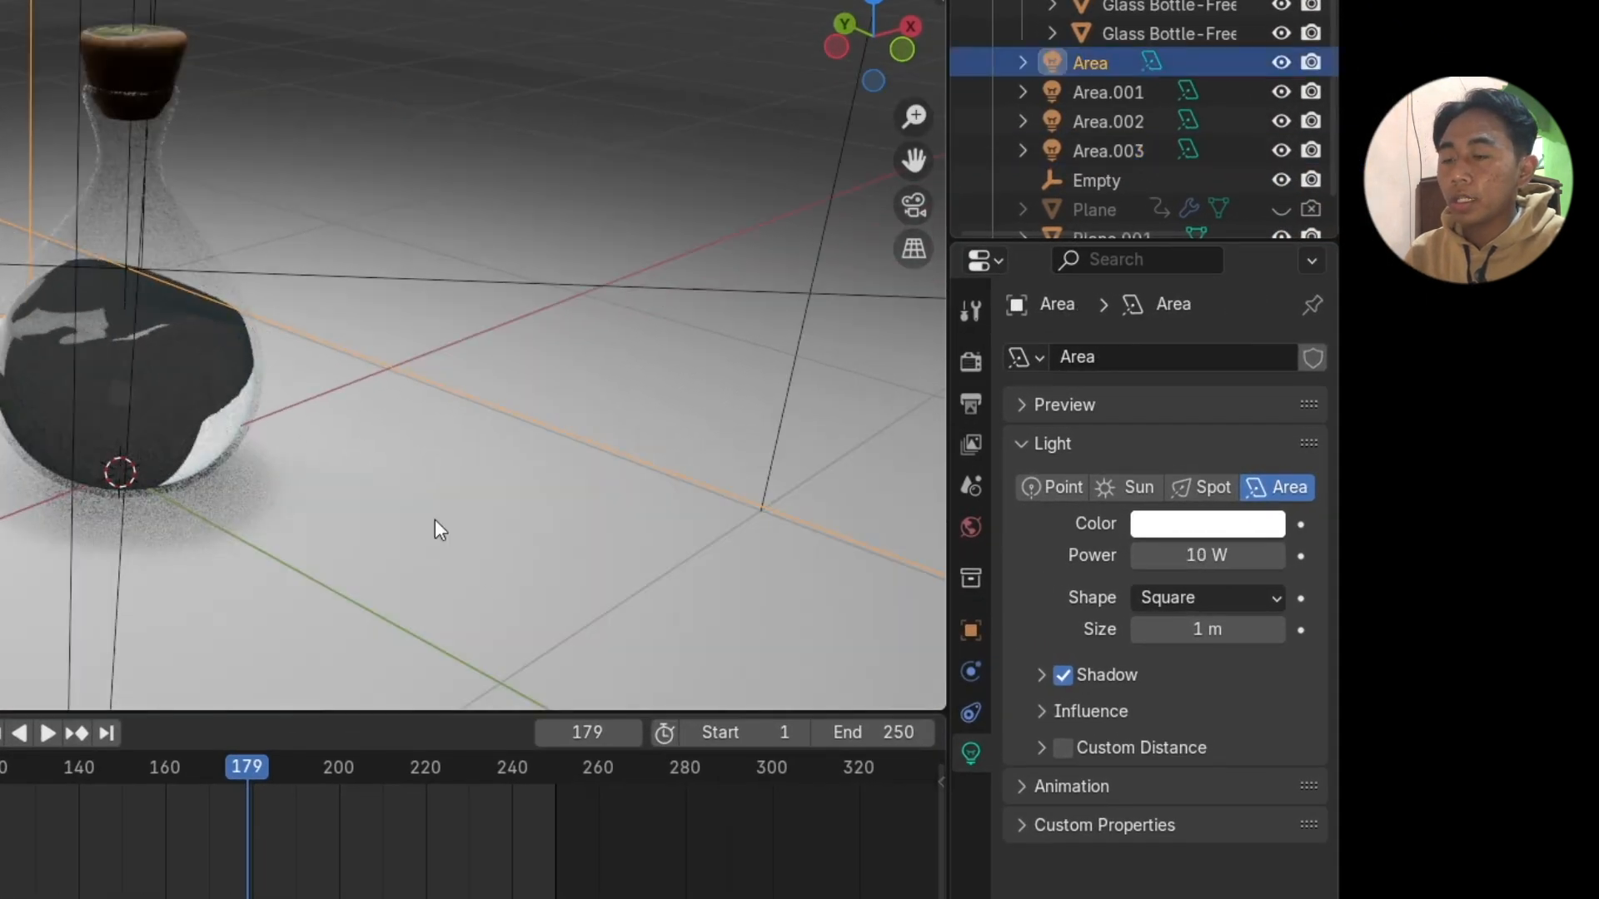
pyautogui.click(973, 627)
pyautogui.scroll(-5, 1072, 701)
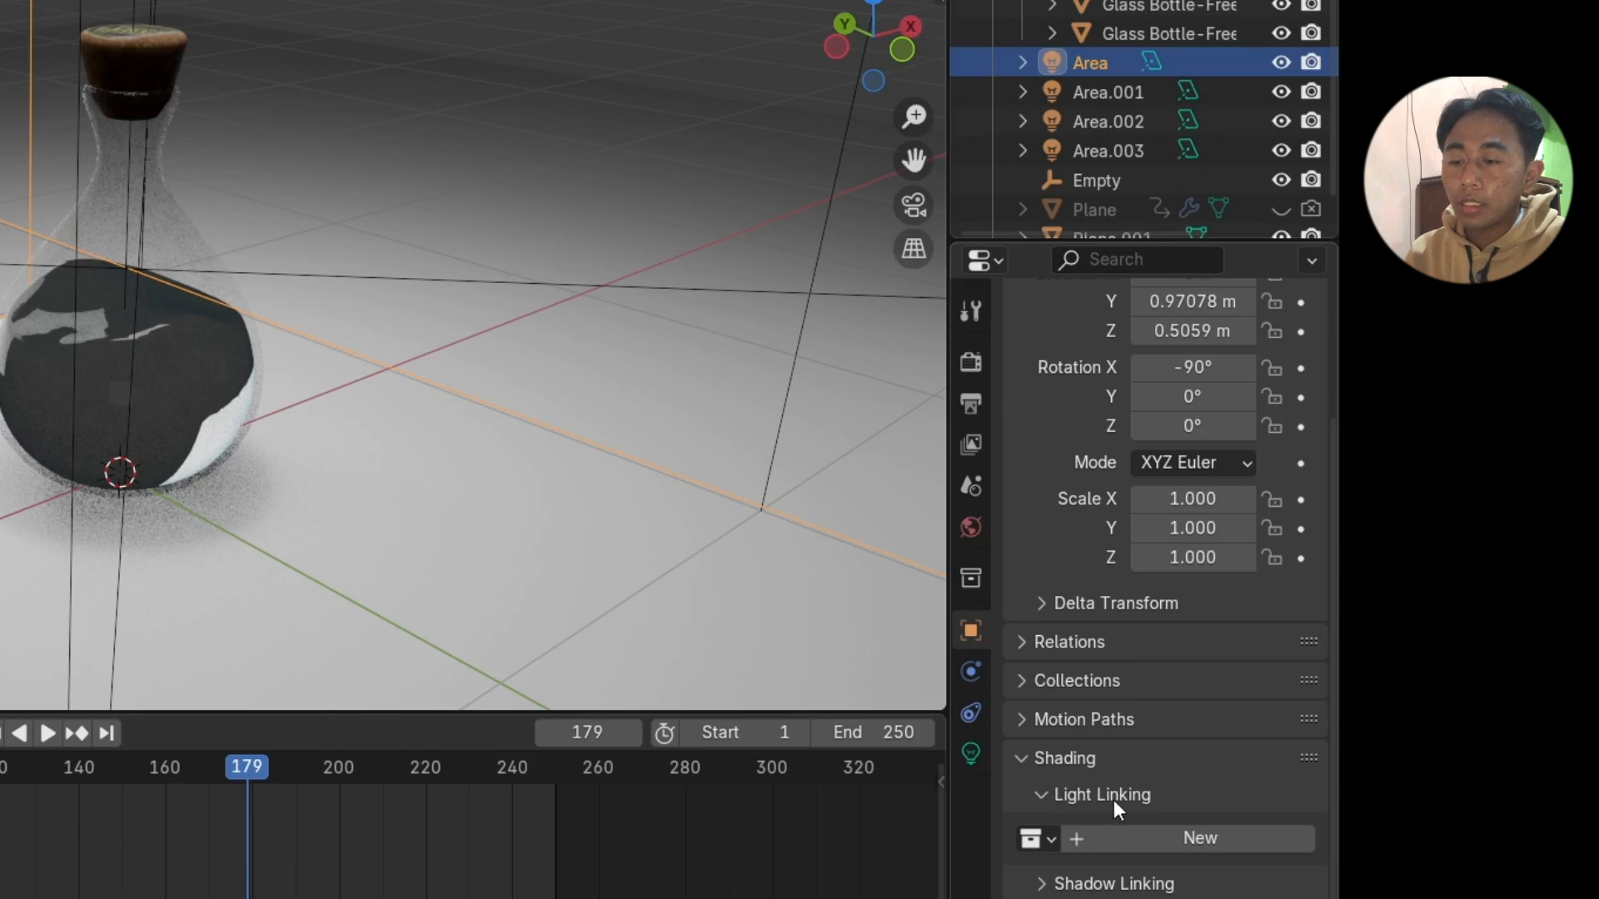
pyautogui.click(1226, 836)
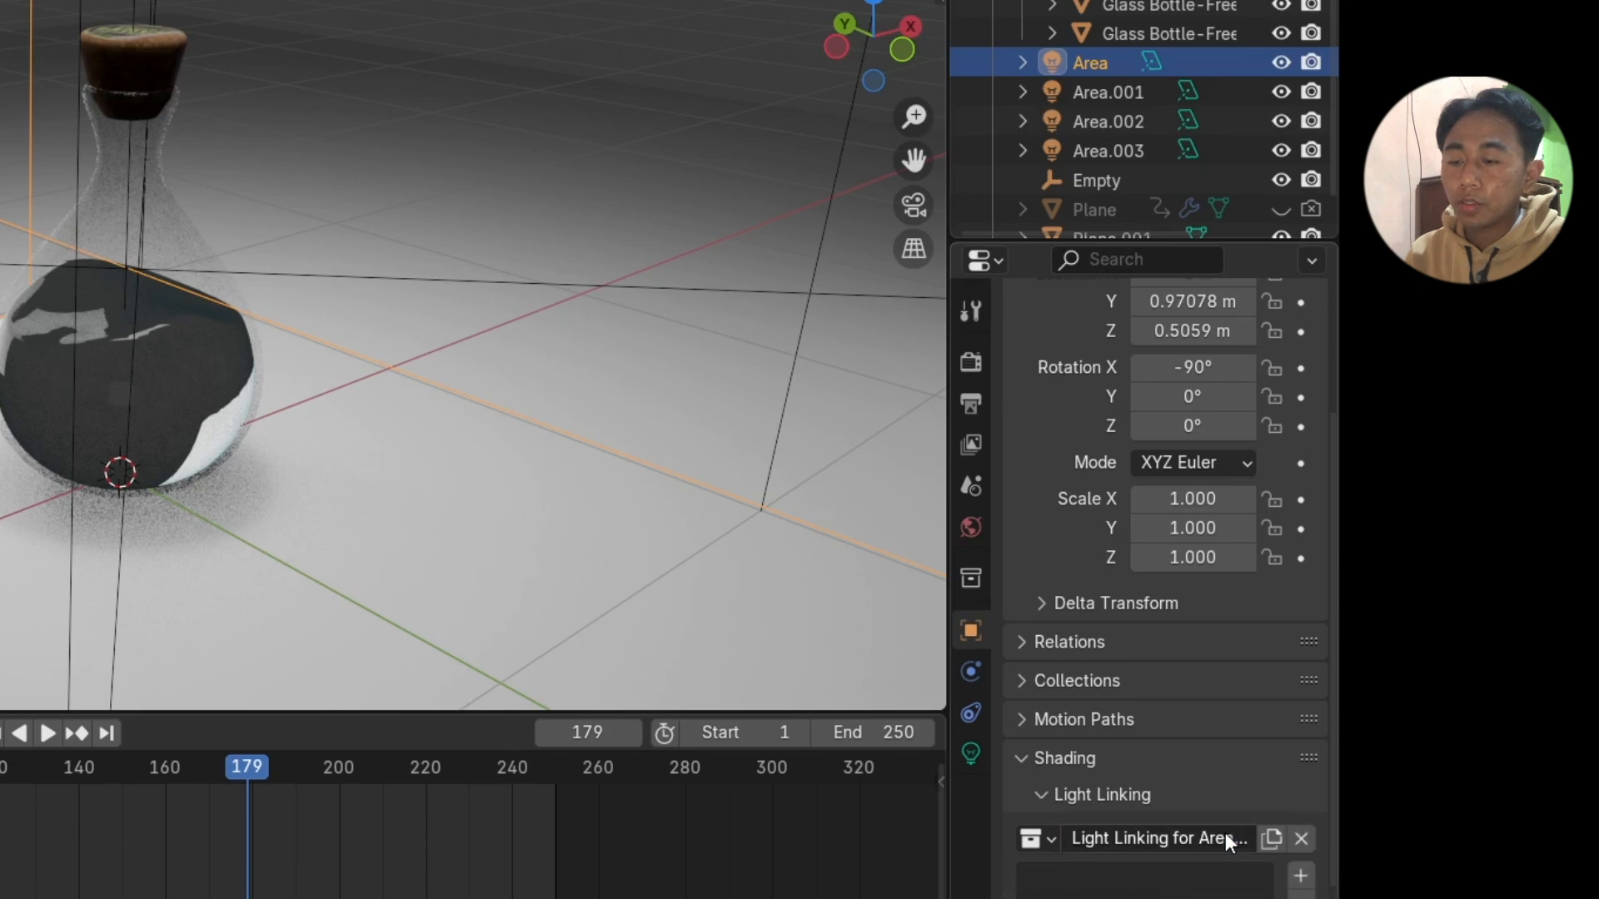
pyautogui.scroll(-3, 1160, 805)
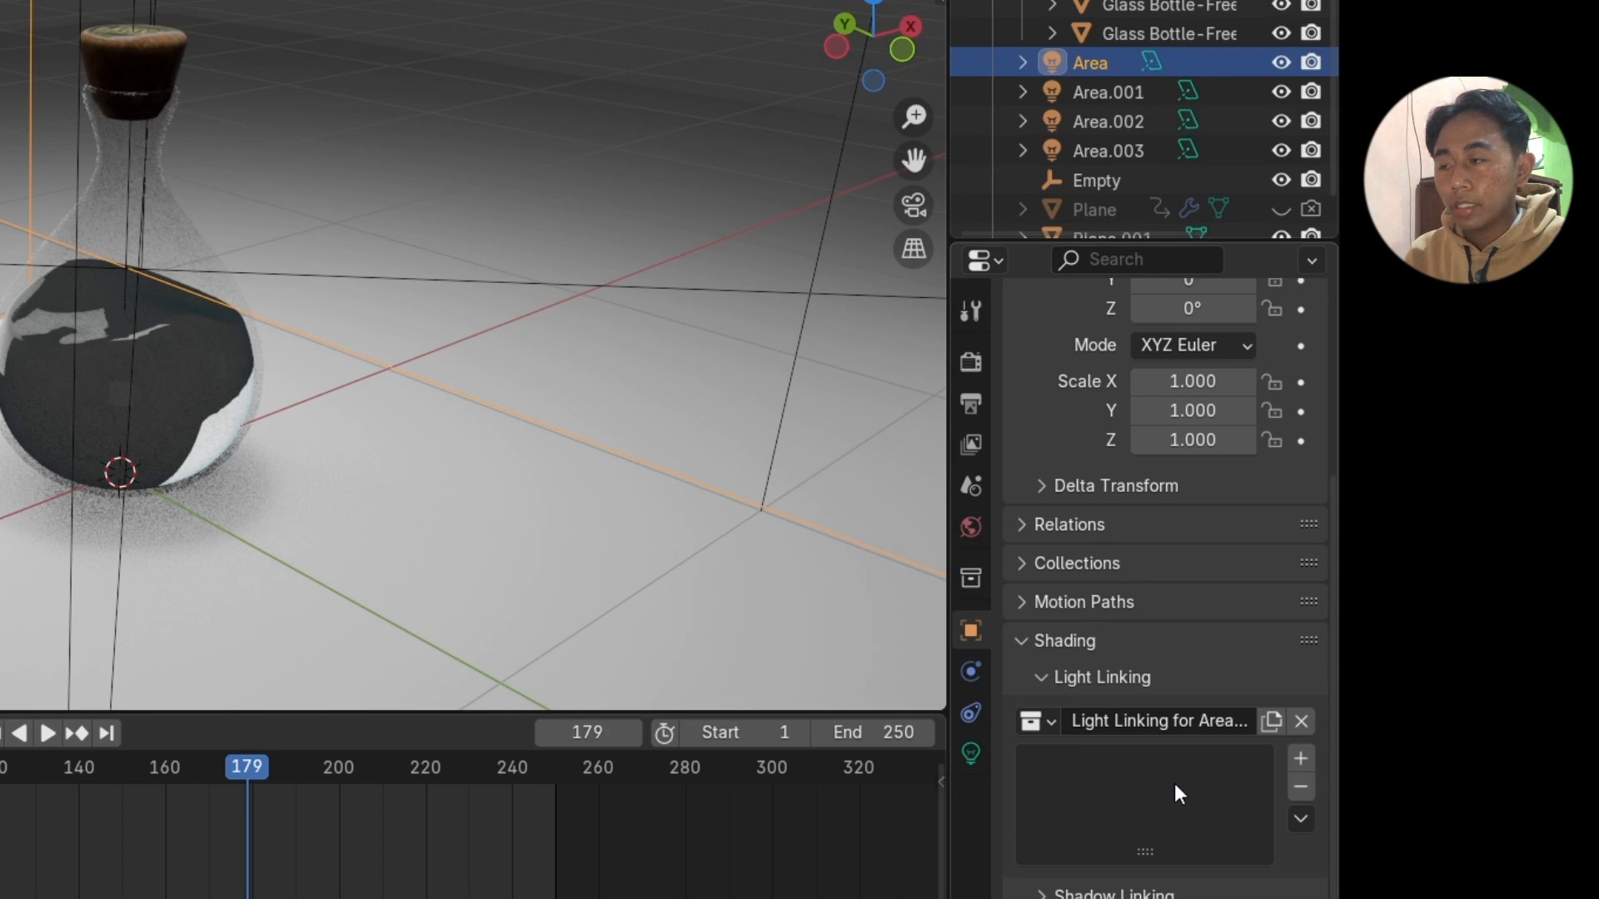
# - Add the glass bottle object to the Area light's light linking collection
pyautogui.moveTo(716, 591); pyautogui.dragTo(486, 543, button='middle')
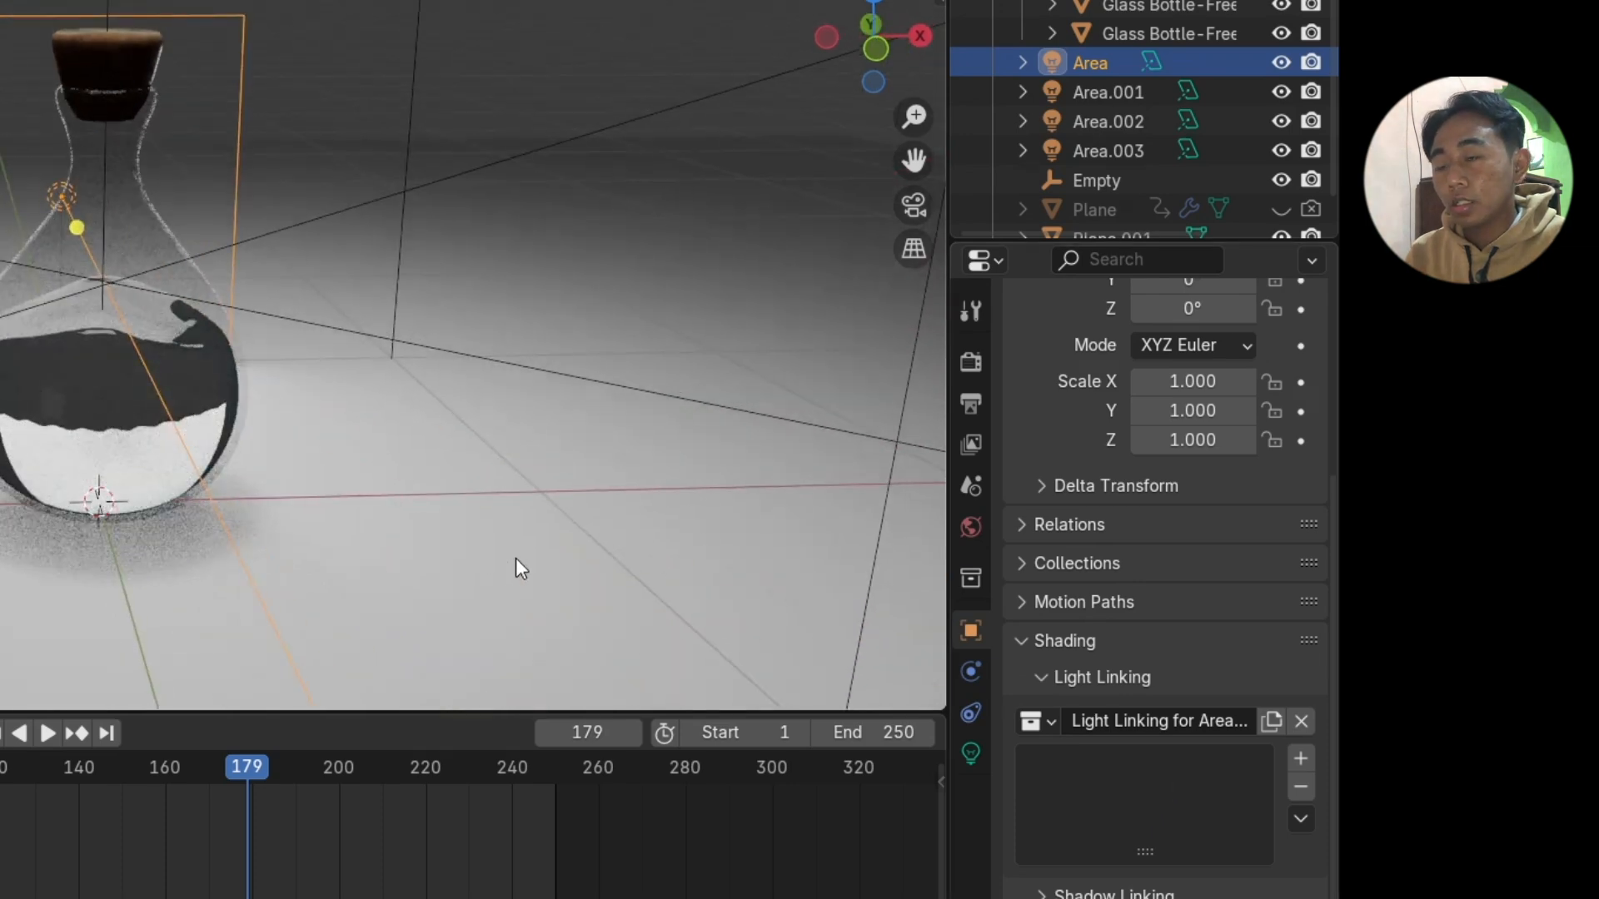
pyautogui.click(113, 163)
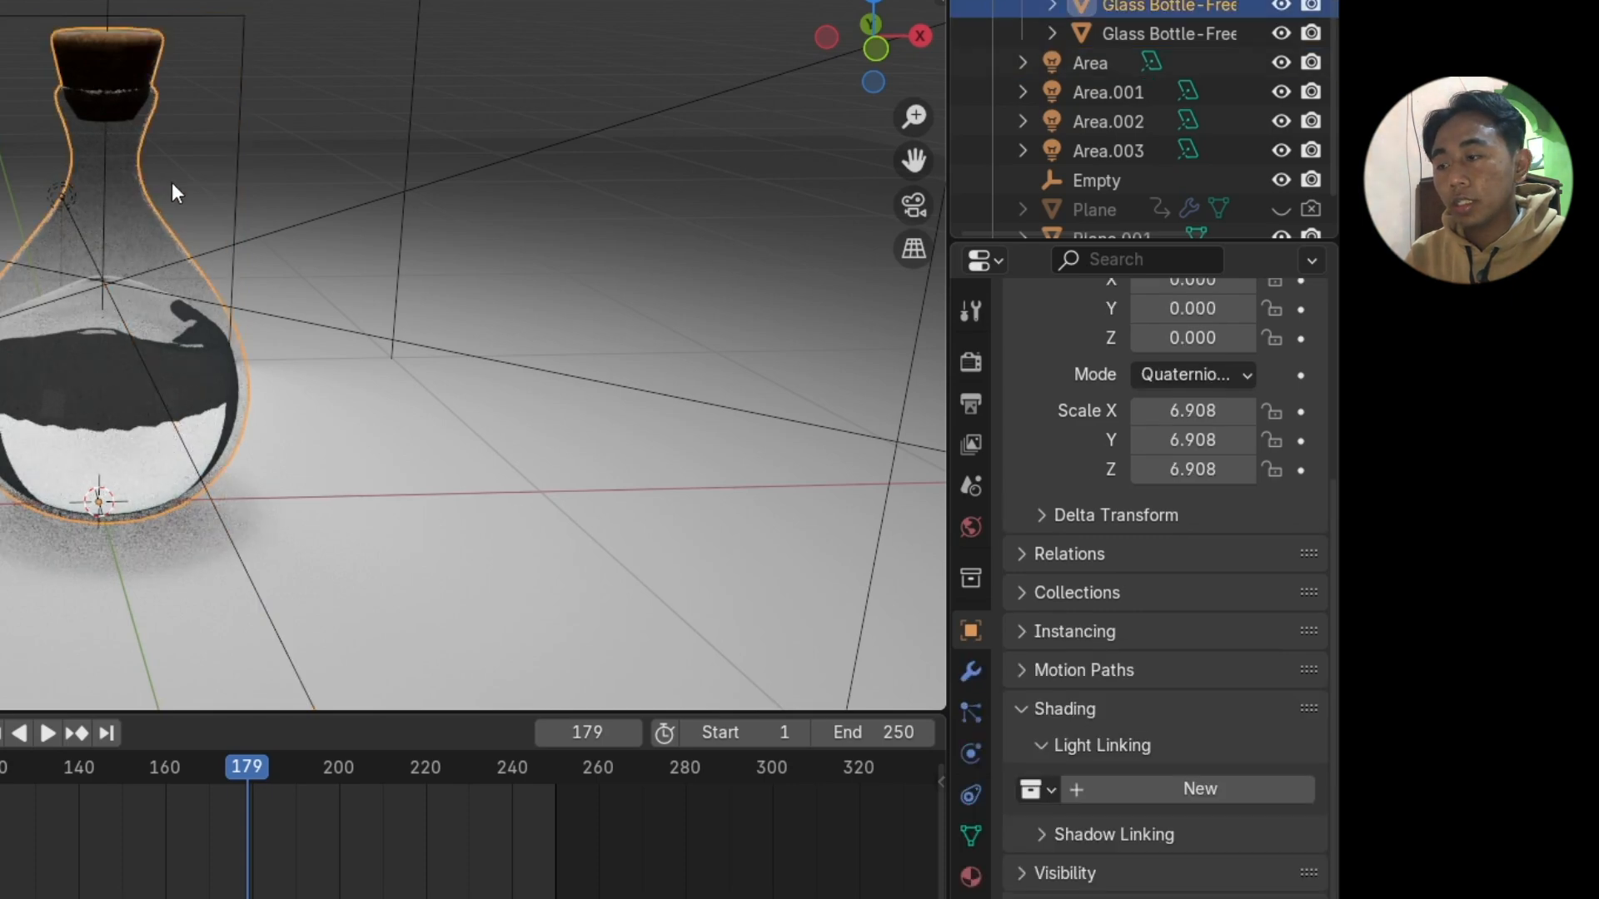
pyautogui.click(240, 155)
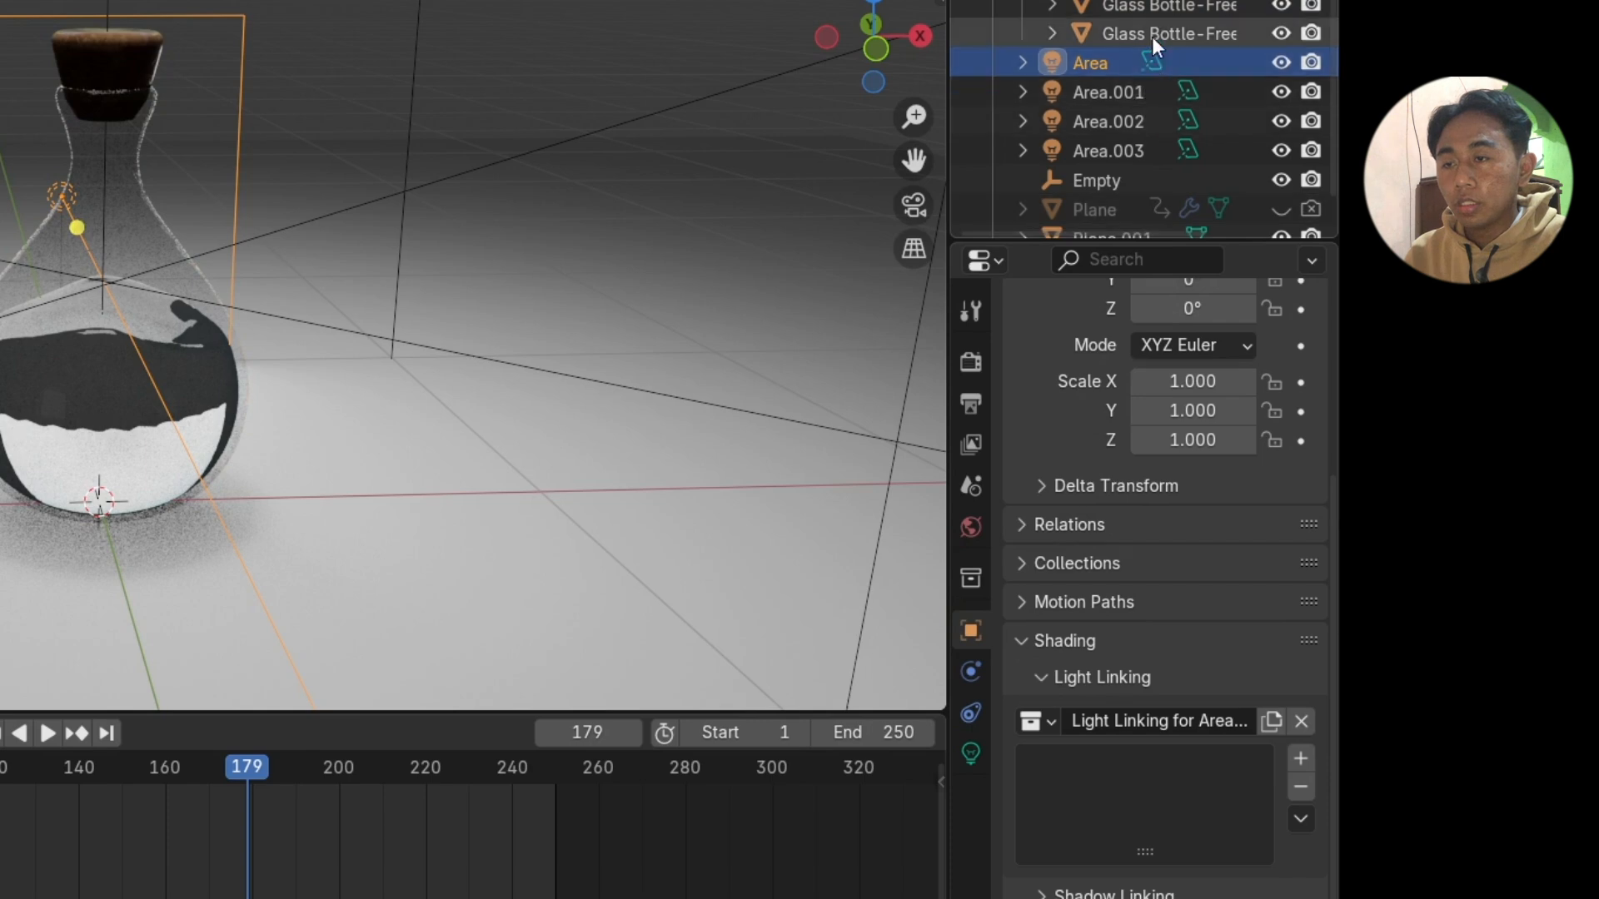
pyautogui.moveTo(1151, 6); pyautogui.dragTo(1083, 769)
pyautogui.moveTo(713, 480); pyautogui.dragTo(754, 489, button='middle')
pyautogui.scroll(-4, 738, 467)
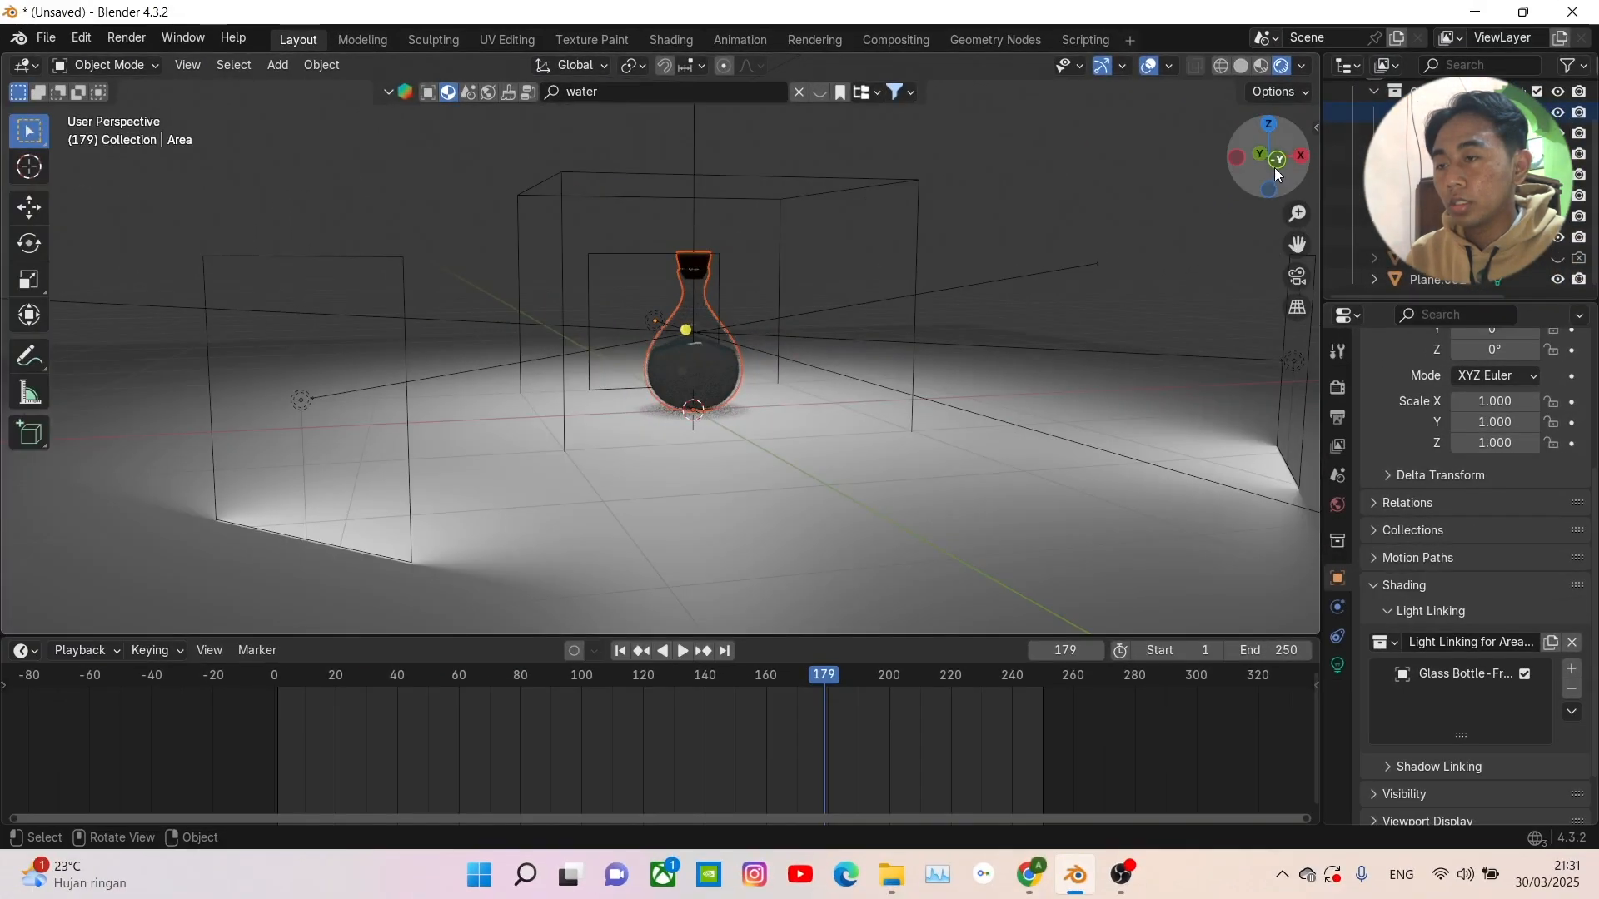
# - Examine the bottle and its liquid under the linked light from the front, up close and at an angle
pyautogui.click(1278, 169)
pyautogui.scroll(3, 1079, 340)
pyautogui.moveTo(1066, 347); pyautogui.dragTo(1077, 392, button='middle')
pyautogui.scroll(5, 989, 456)
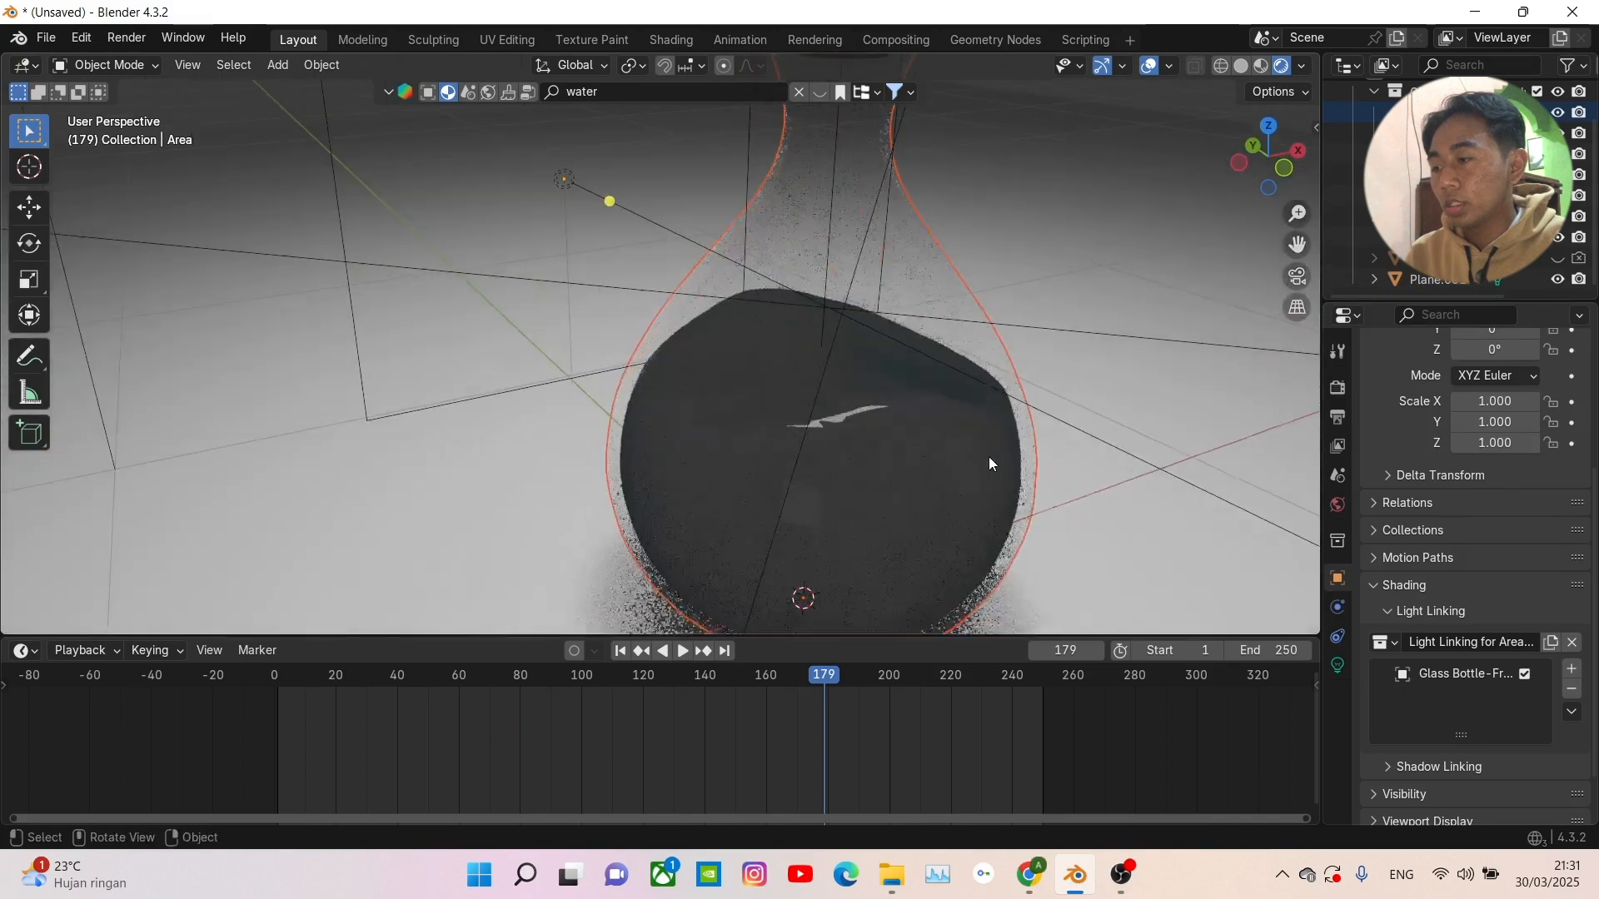
pyautogui.scroll(-5, 931, 383)
pyautogui.moveTo(998, 392); pyautogui.dragTo(982, 383, button='middle')
pyautogui.click(1266, 160)
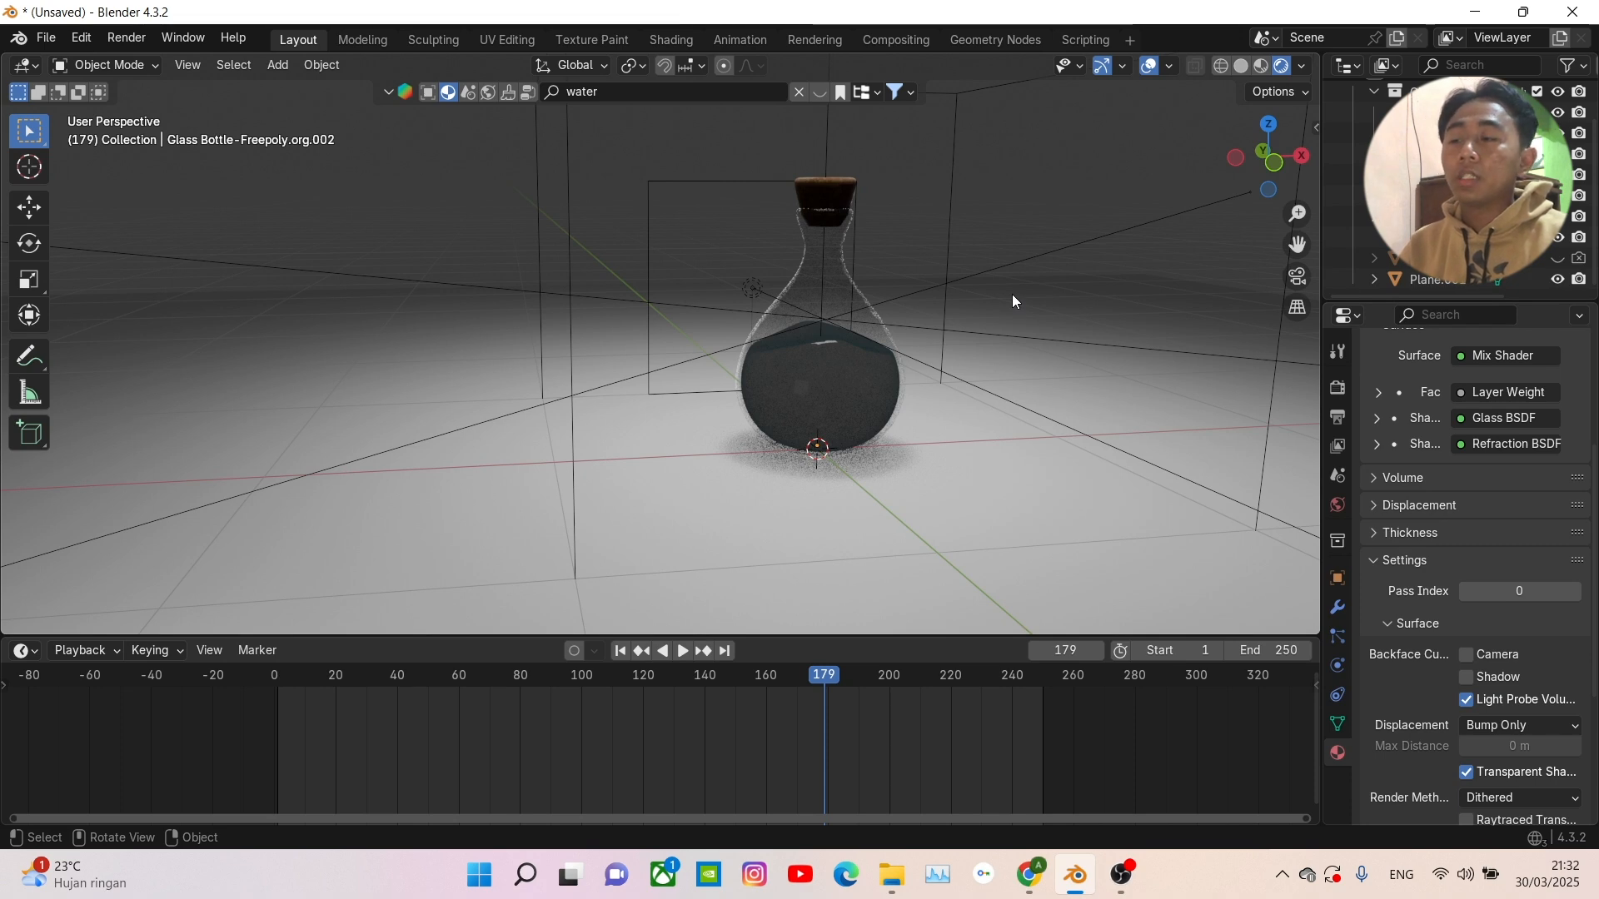
pyautogui.moveTo(989, 315); pyautogui.dragTo(1035, 305, button='middle')
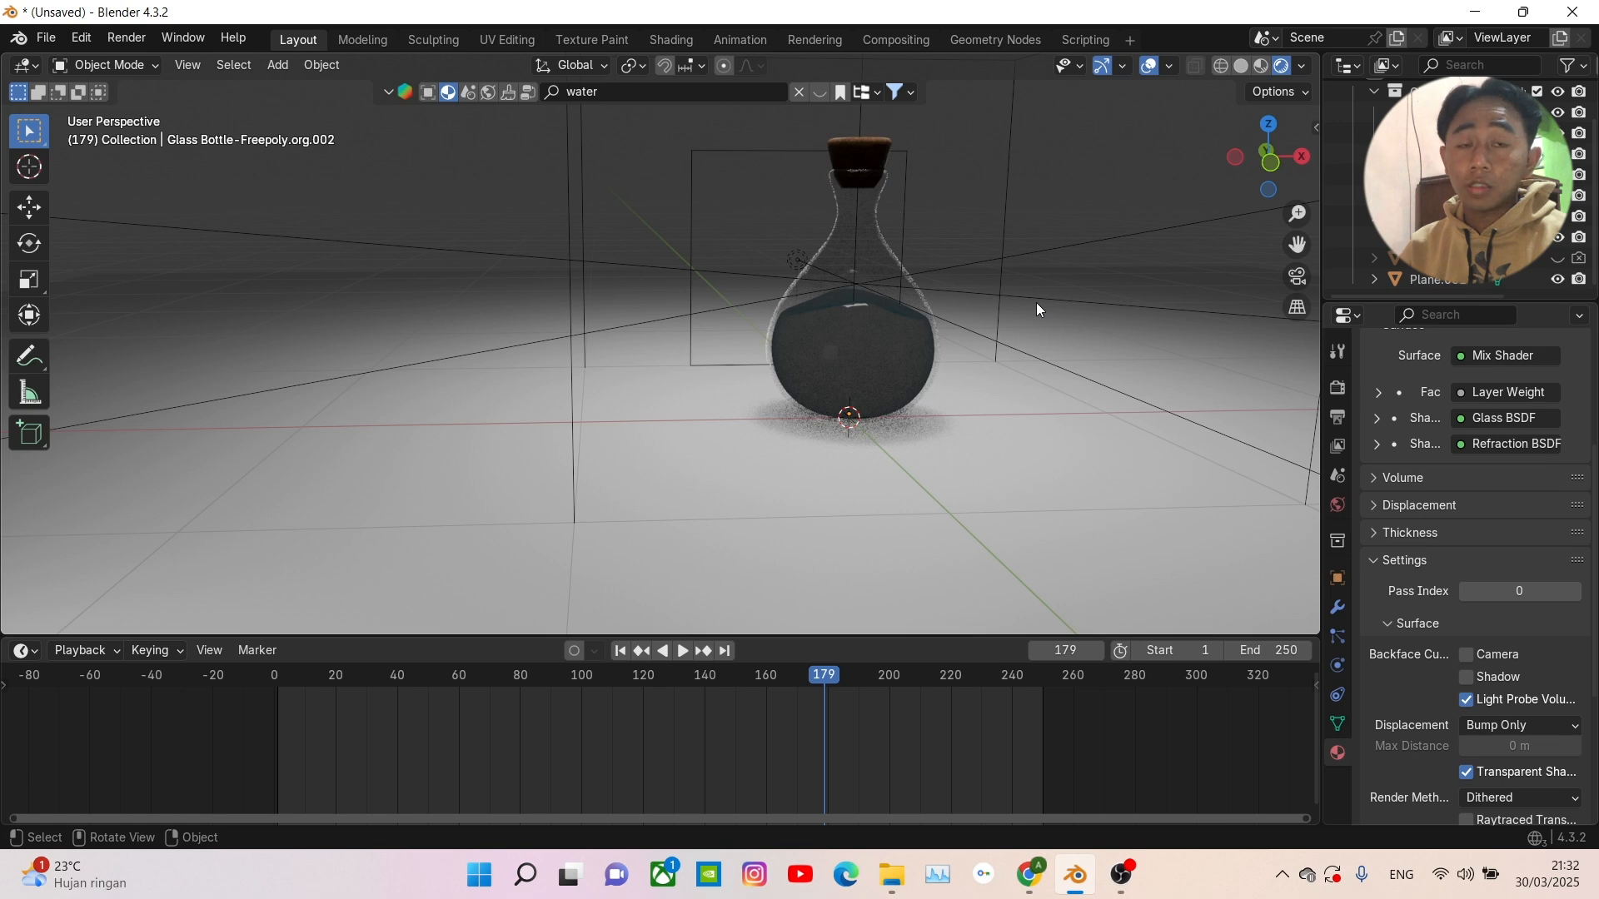
pyautogui.moveTo(1023, 325); pyautogui.dragTo(928, 308, button='middle')
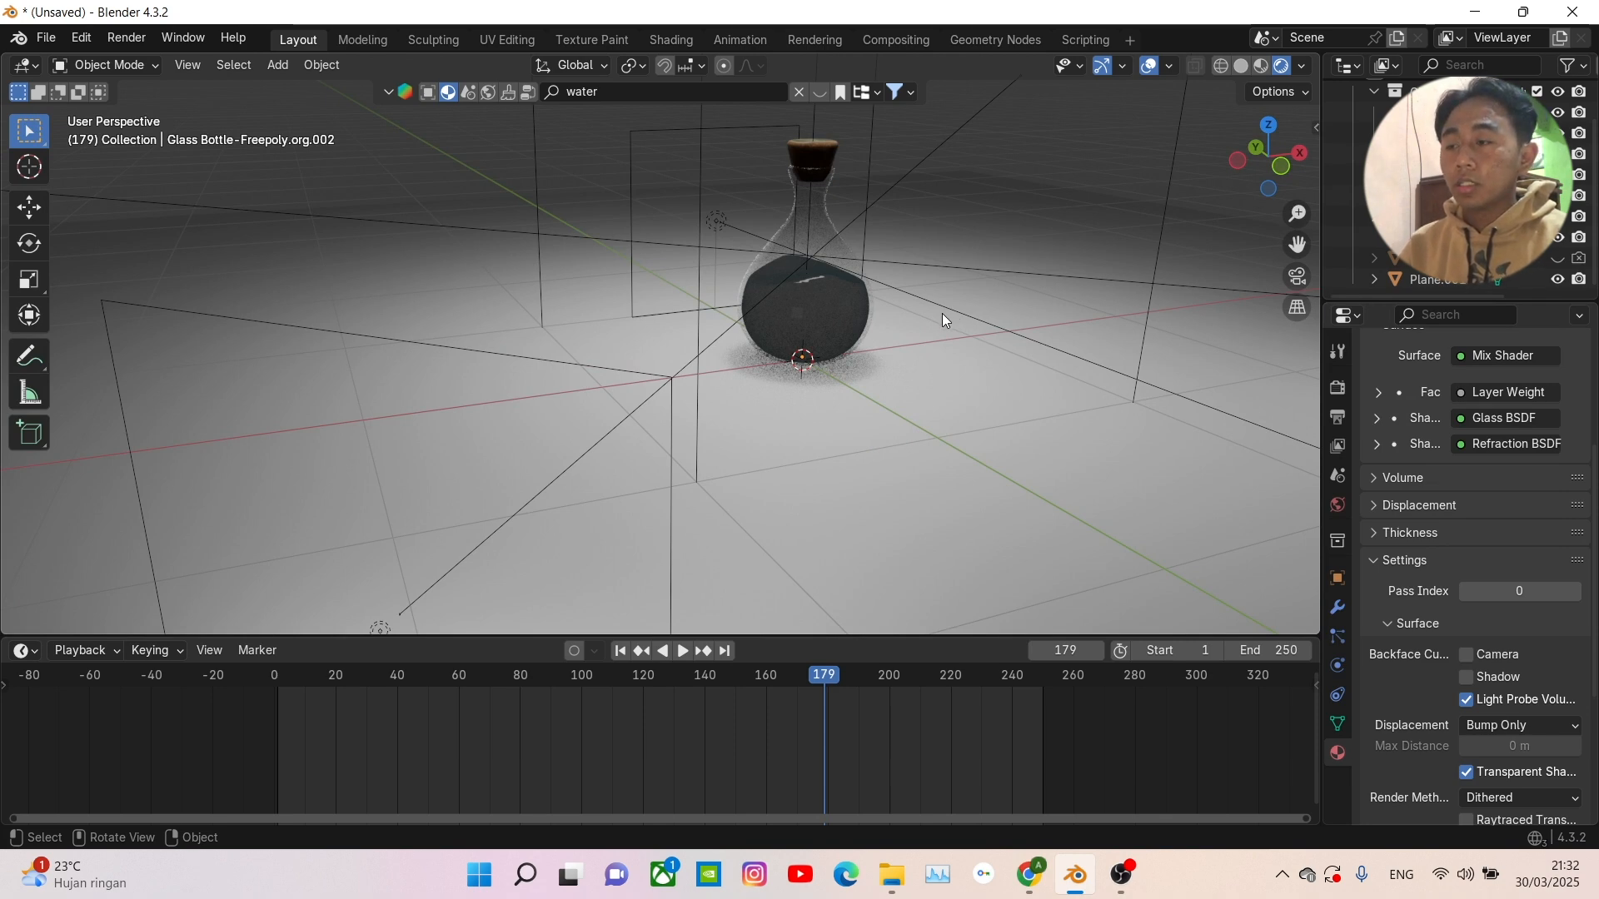
pyautogui.keyDown('shift'); pyautogui.moveTo(1017, 311); pyautogui.dragTo(965, 324, button='middle'); pyautogui.keyUp('shift')
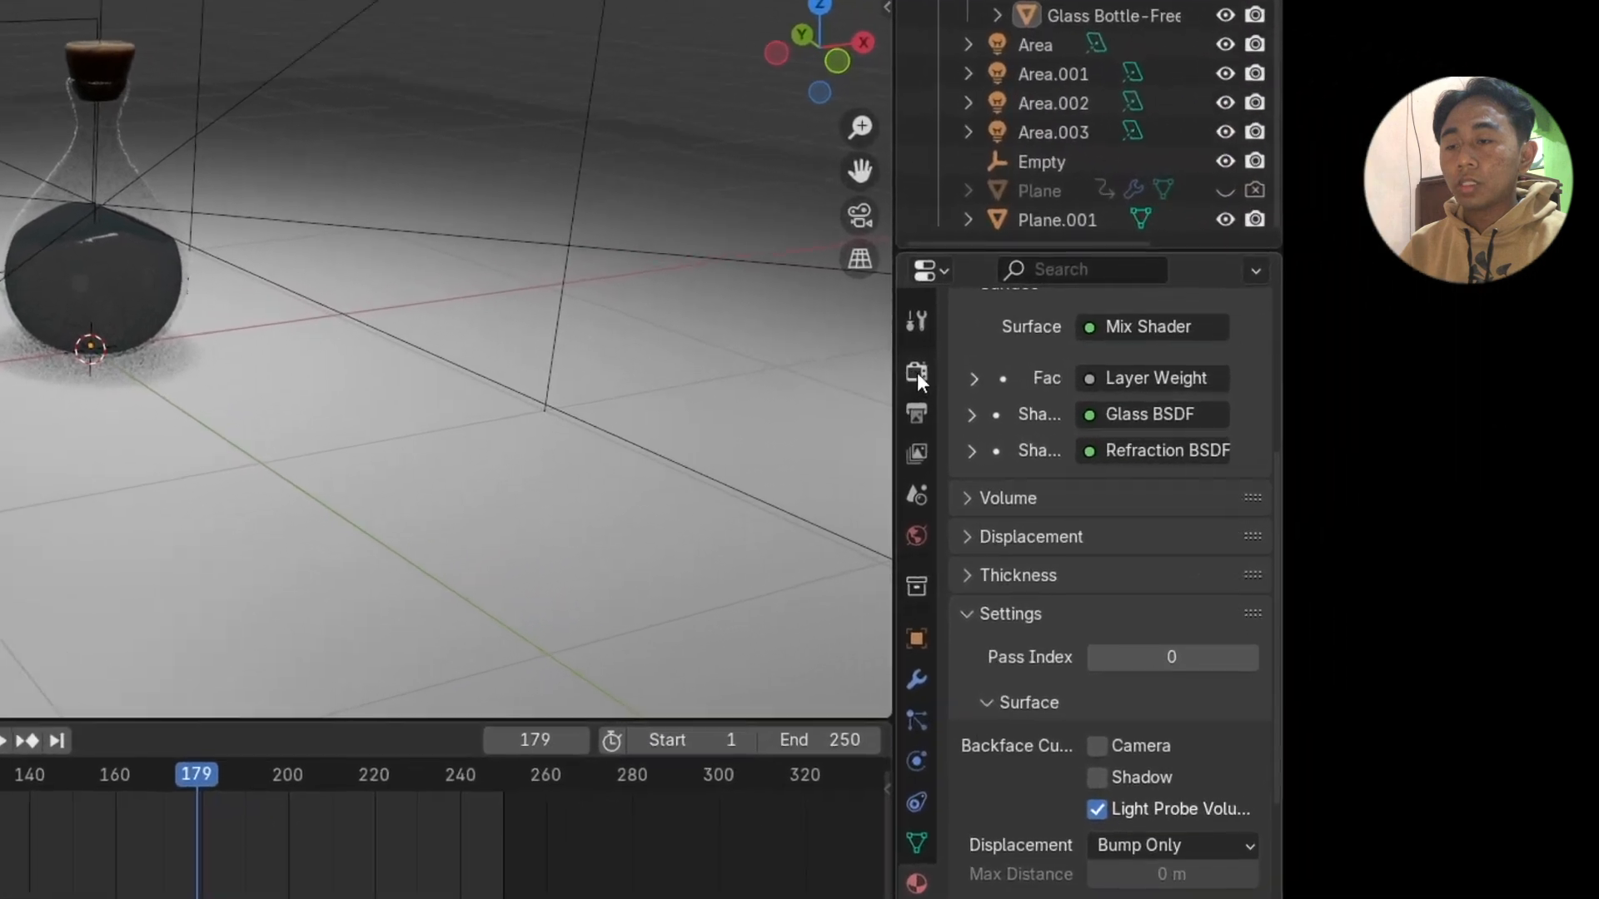
# - Enable Raytracing in the render settings and check its effect on the bottle
pyautogui.click(916, 372)
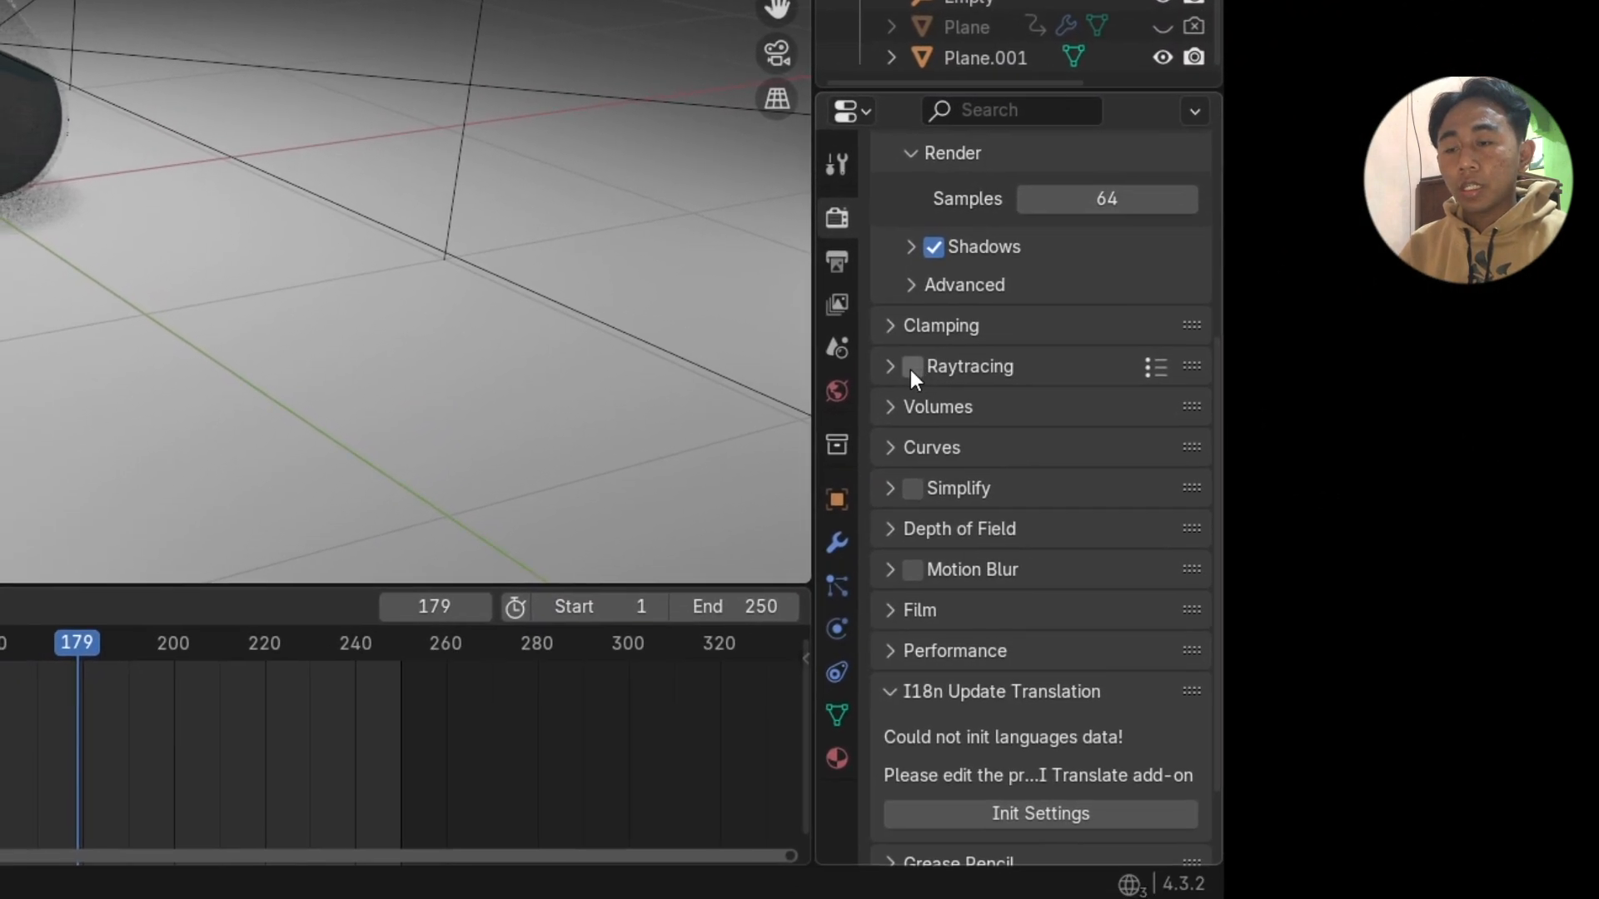
pyautogui.click(907, 367)
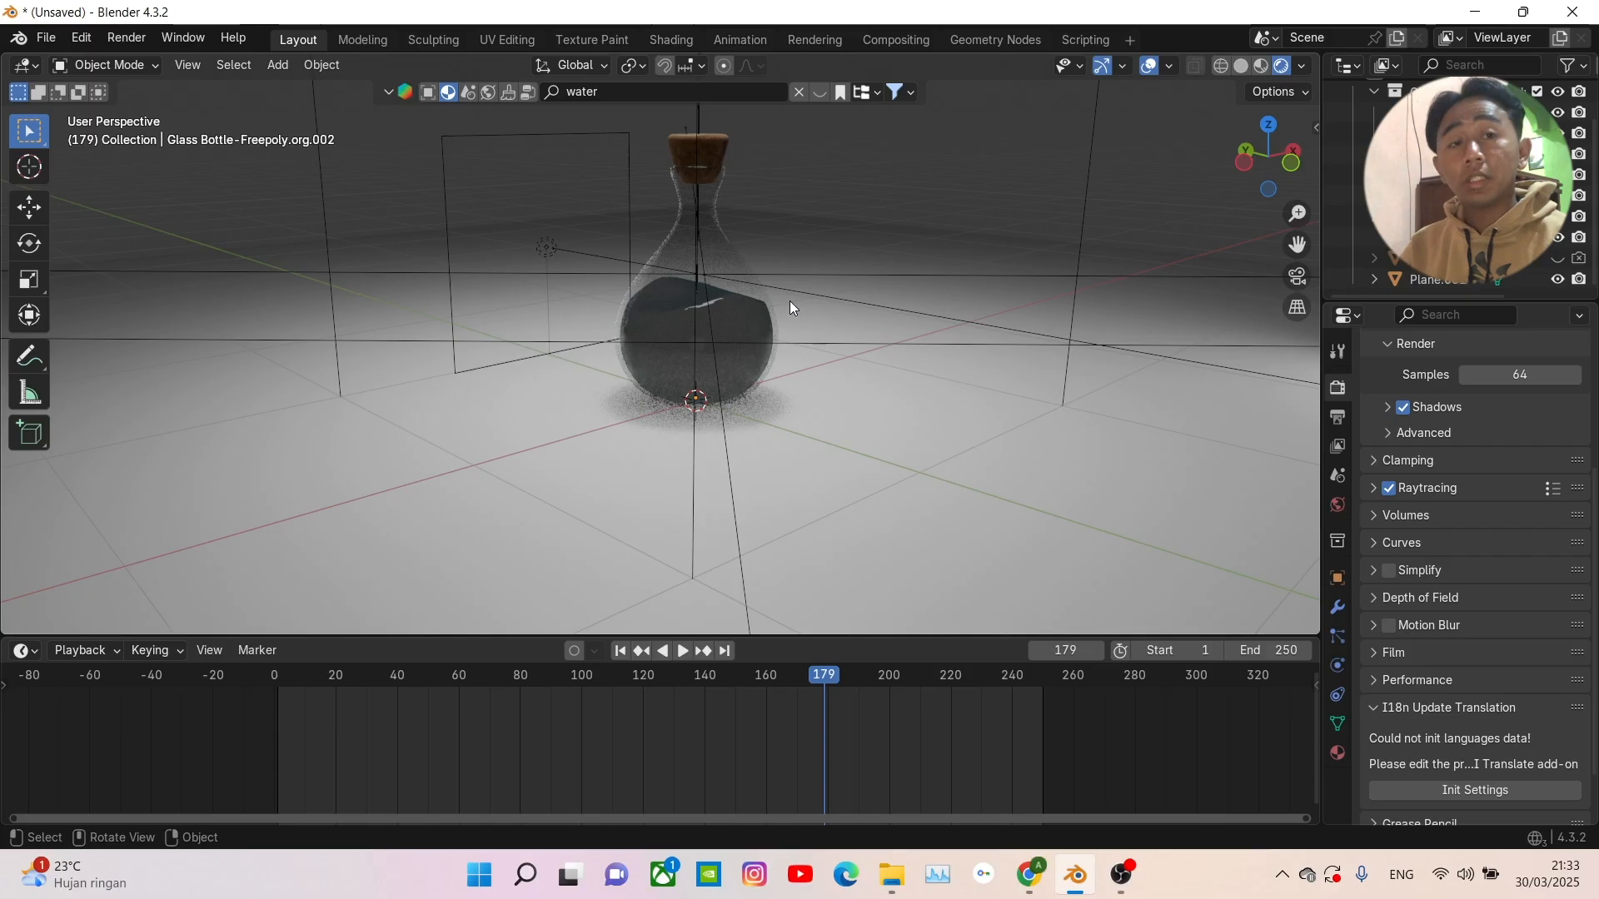
pyautogui.moveTo(803, 321); pyautogui.dragTo(813, 363, button='middle')
pyautogui.scroll(3, 771, 323)
# - Tint the Glass BSDF of the liquid's water material light blue and set its roughness to 0.167
pyautogui.click(752, 316)
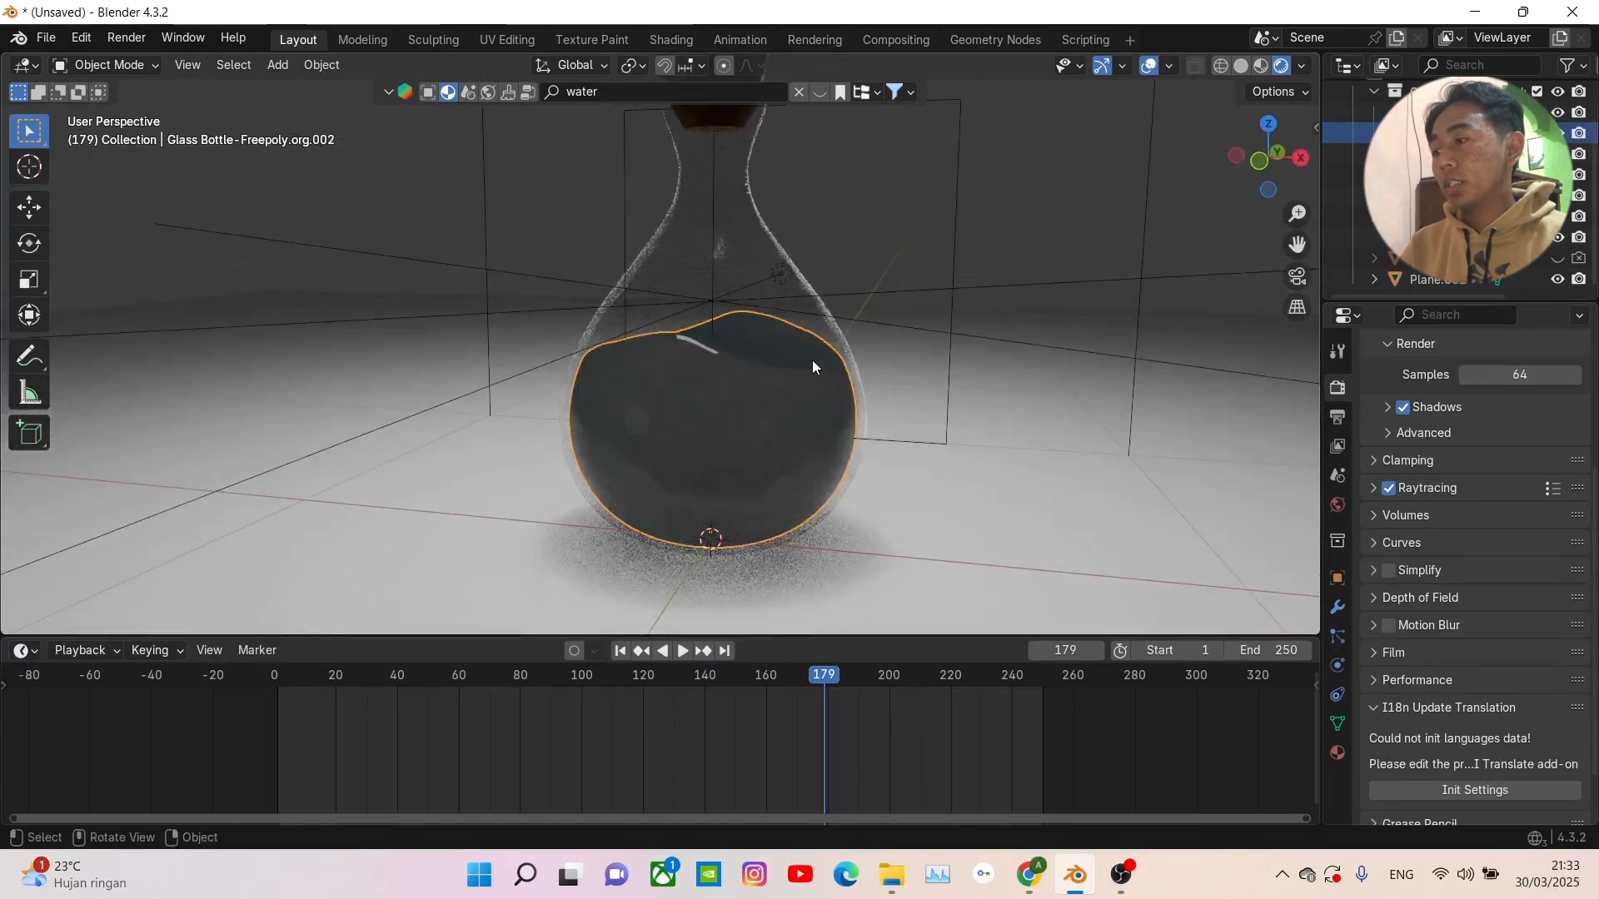
pyautogui.click(675, 39)
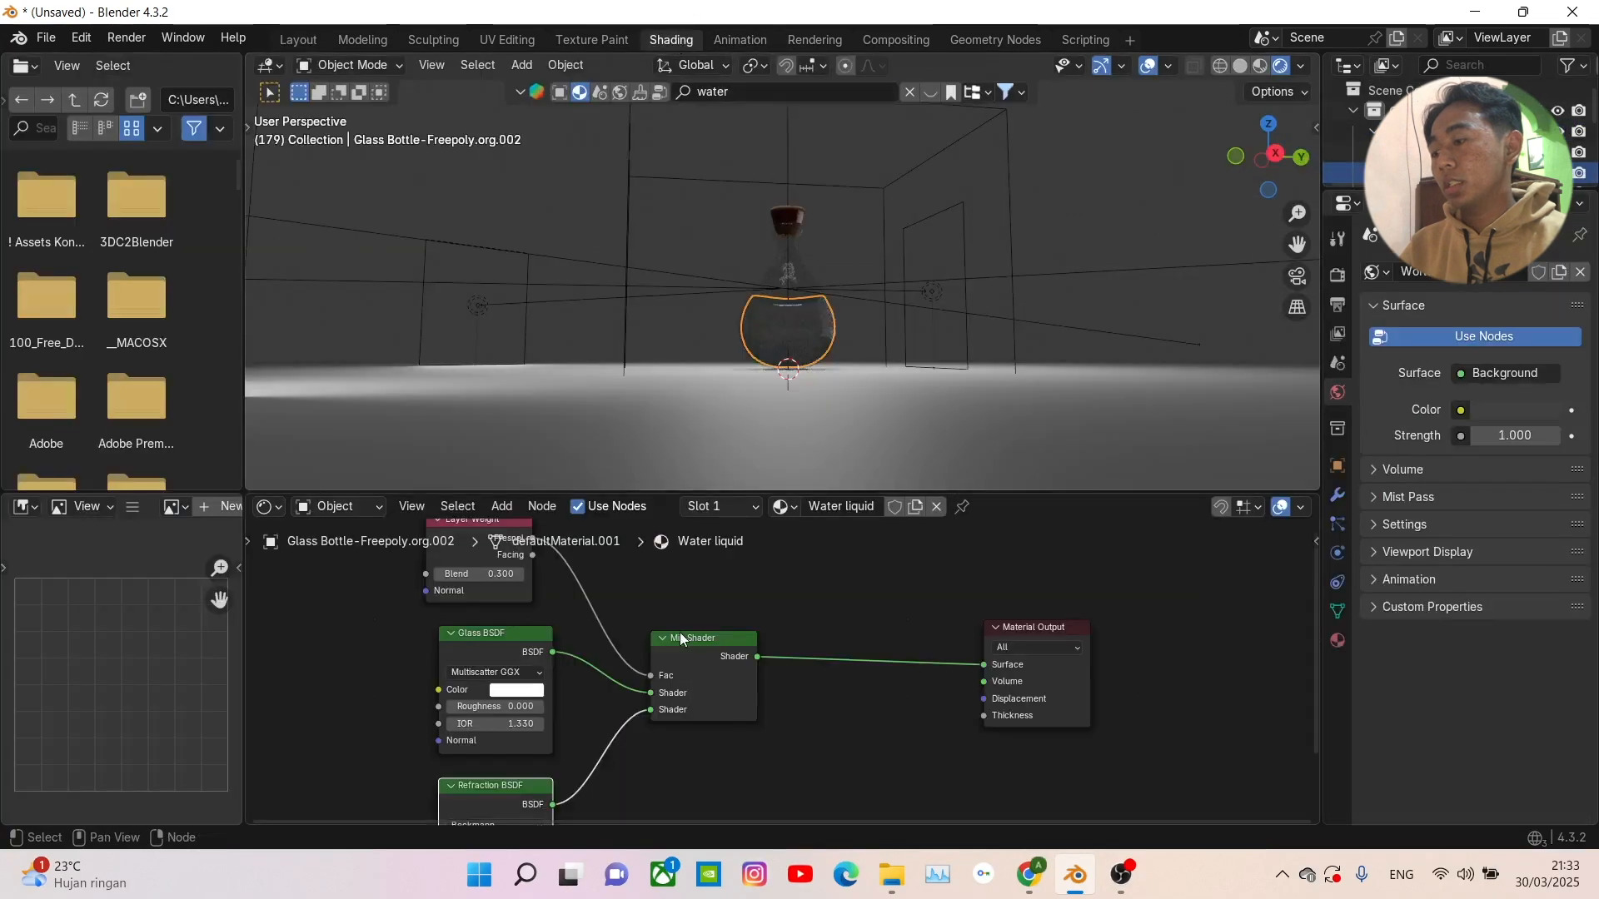
pyautogui.scroll(-8, 677, 635)
pyautogui.moveTo(675, 647); pyautogui.dragTo(771, 658, button='middle')
pyautogui.scroll(9, 752, 629)
pyautogui.click(692, 662)
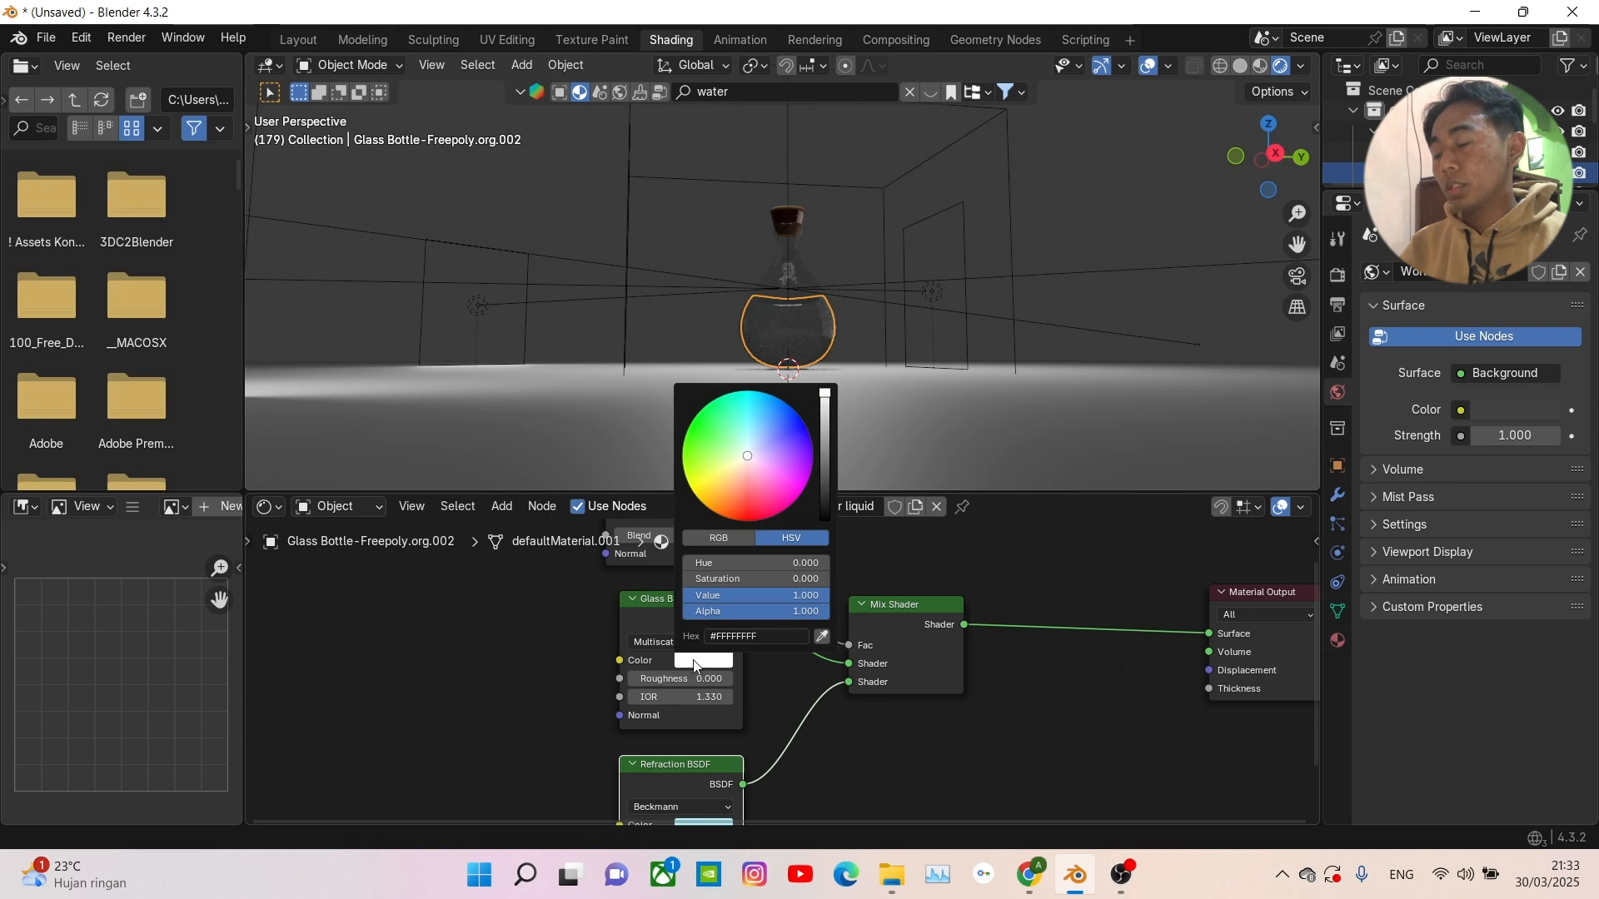
pyautogui.click(748, 441)
pyautogui.moveTo(778, 379); pyautogui.dragTo(846, 227, button='middle')
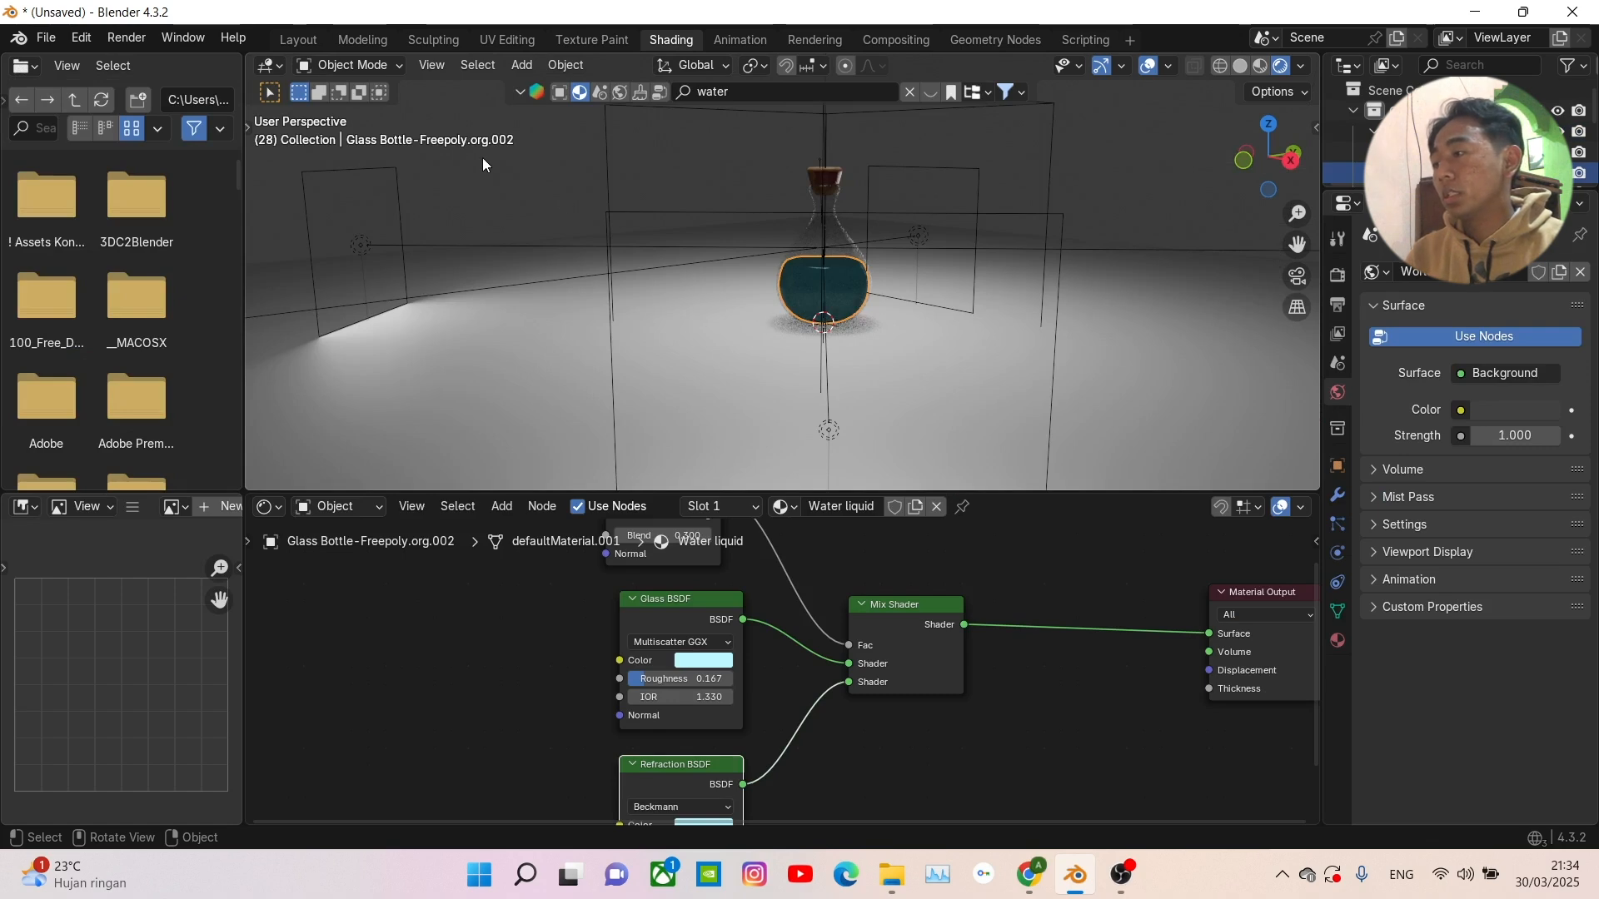
# - Return to the Layout workspace, add a plain axes empty and raise it along Z to just above the cork
pyautogui.click(310, 41)
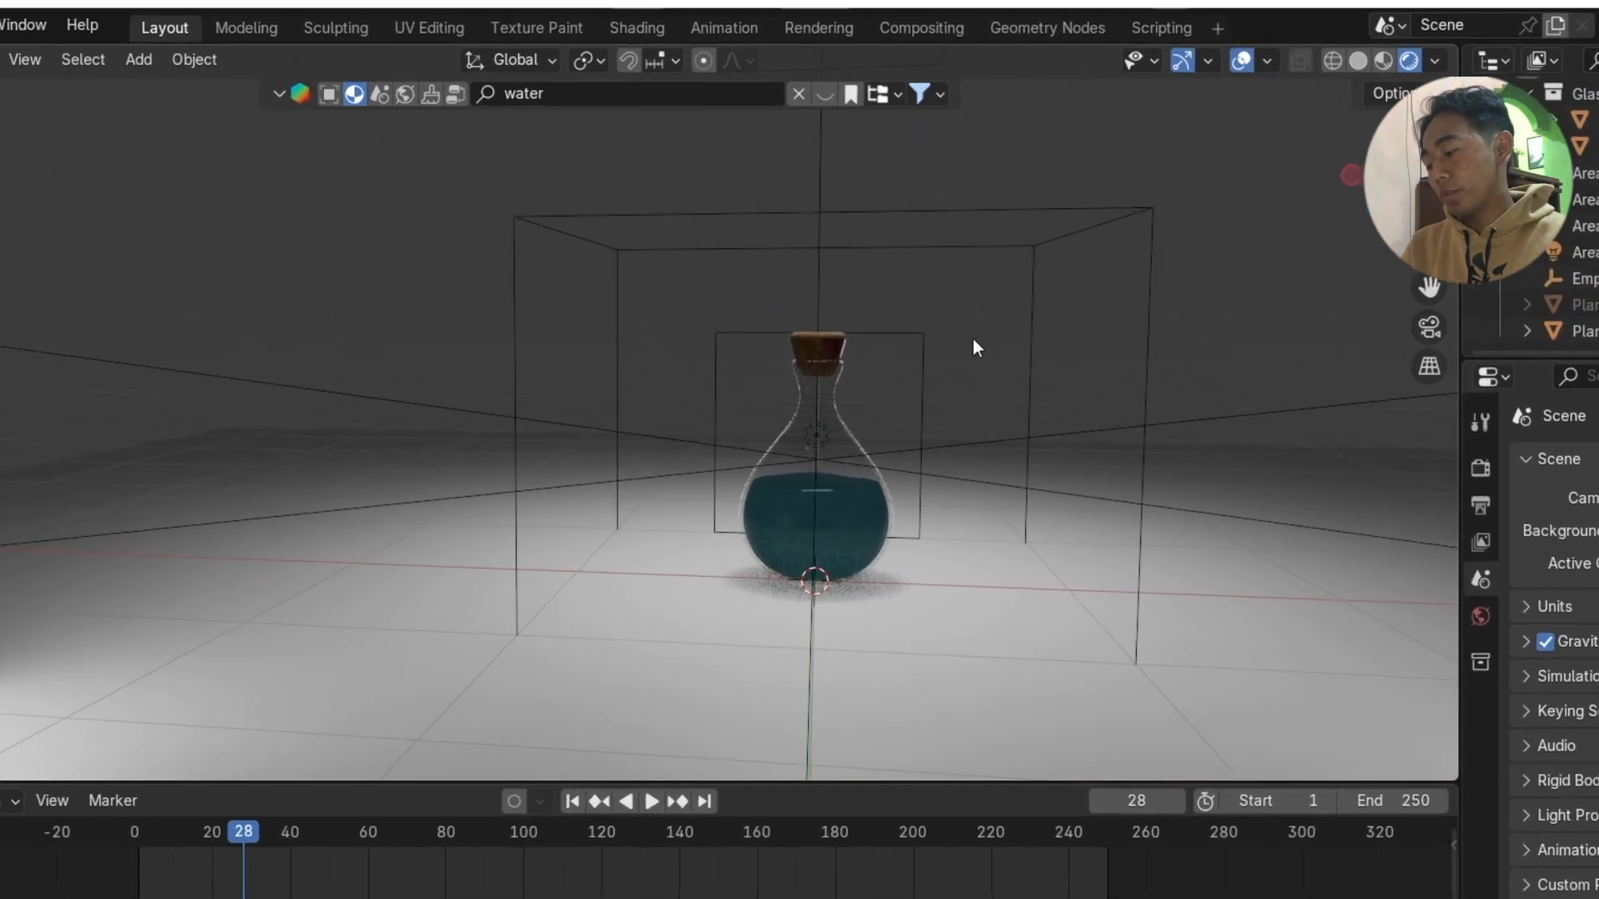
pyautogui.hotkey('shift', 'a')
pyautogui.moveTo(841, 411)
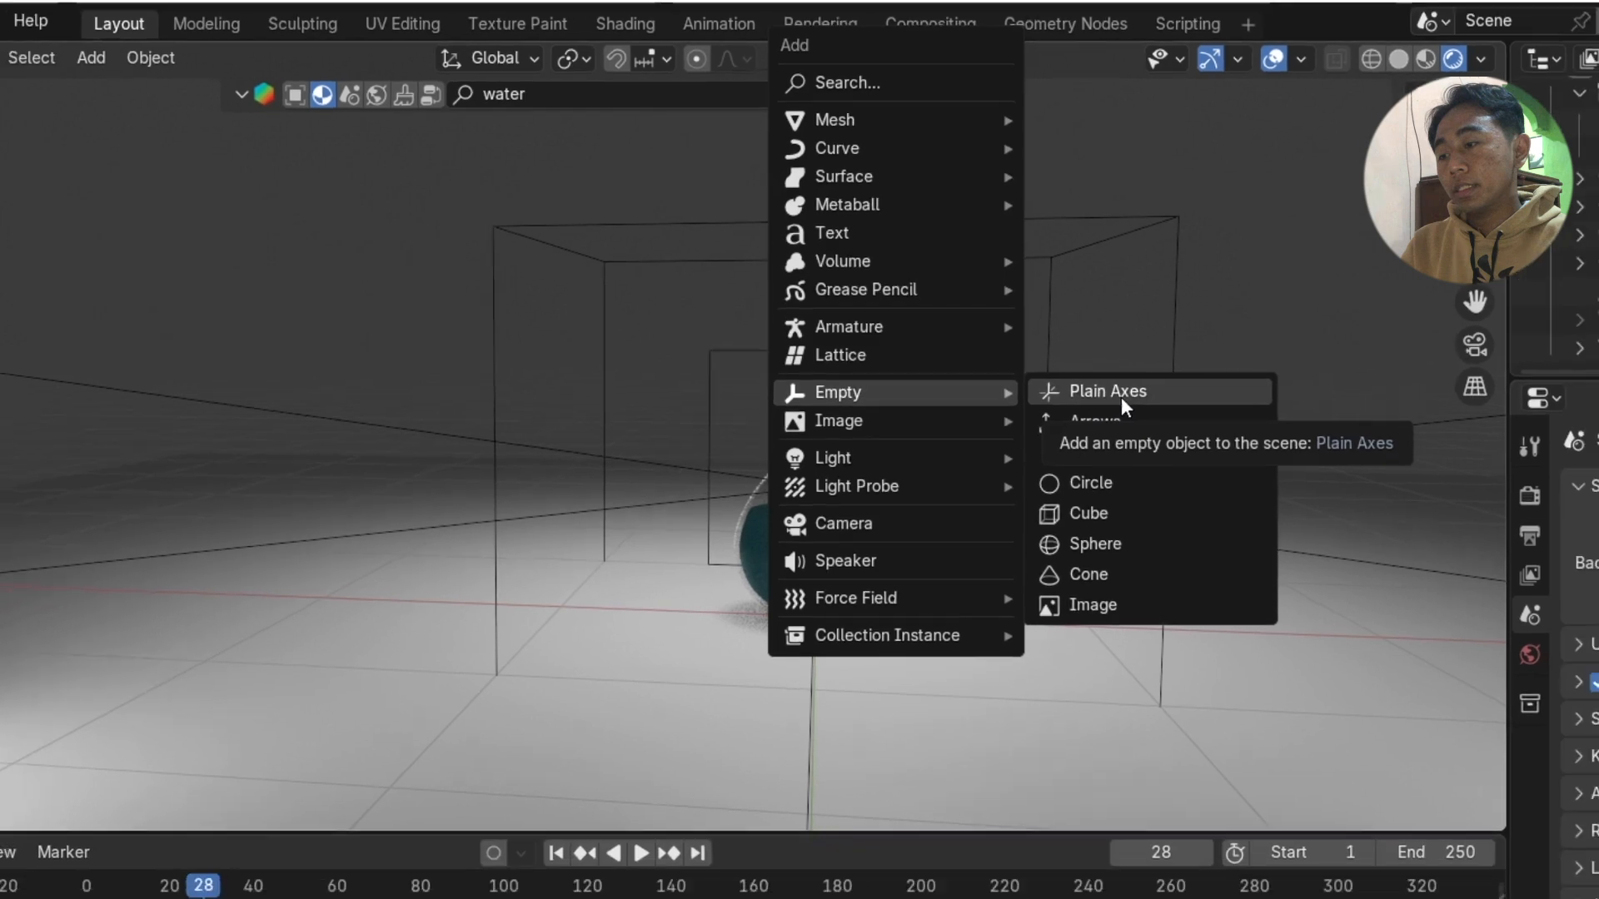
pyautogui.click(1121, 396)
pyautogui.press('g')
pyautogui.press('z')
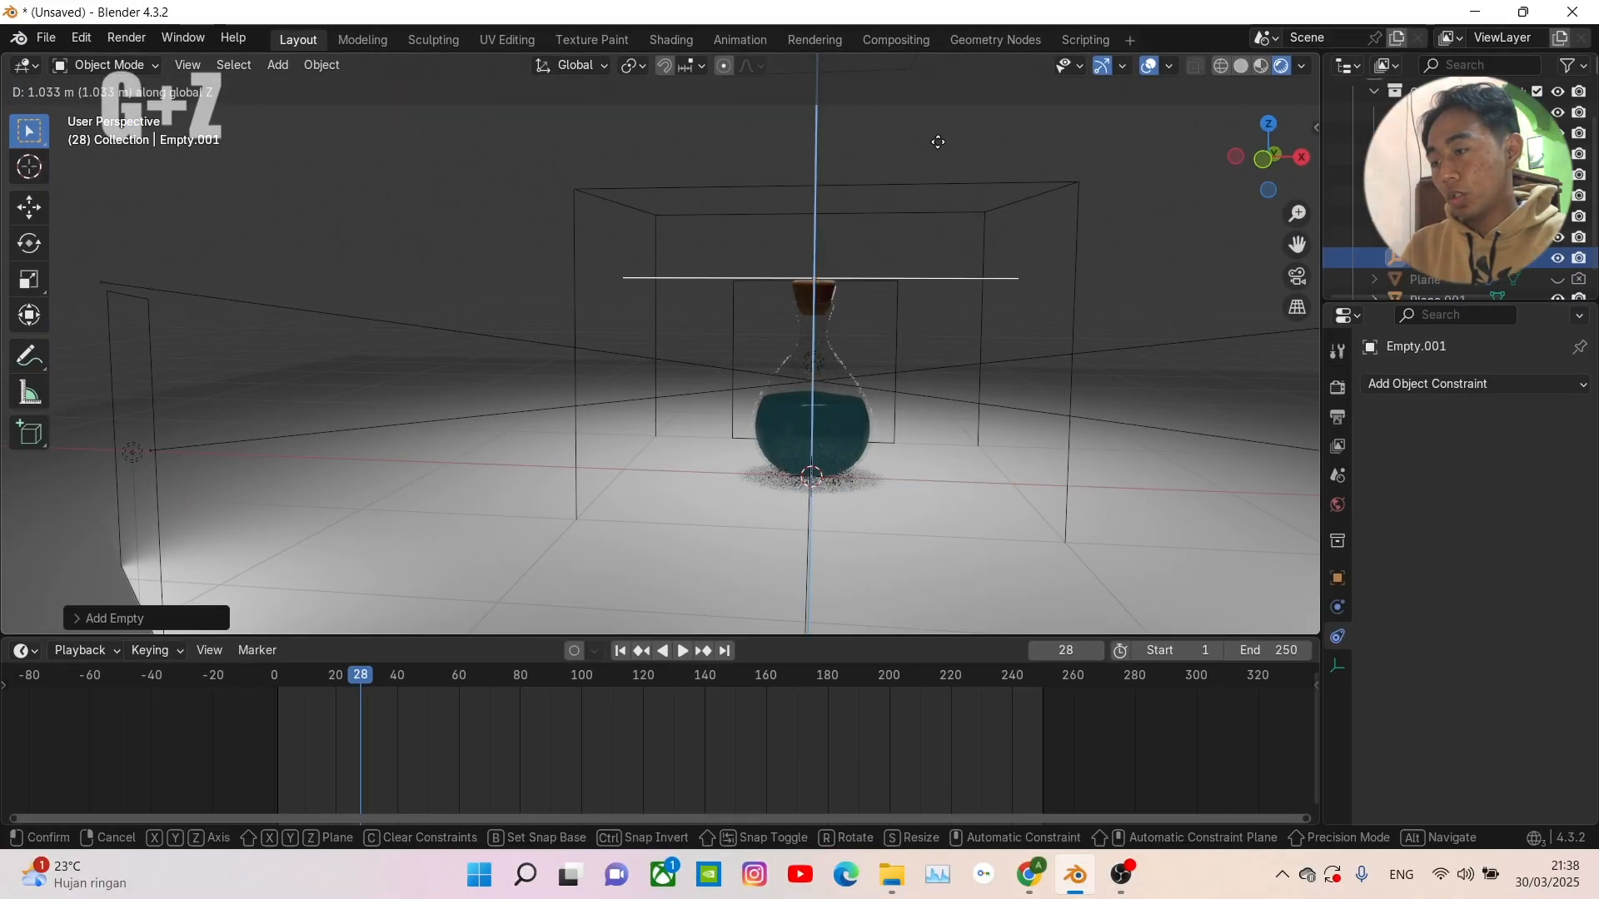
pyautogui.click(946, 105)
pyautogui.scroll(-4, 914, 252)
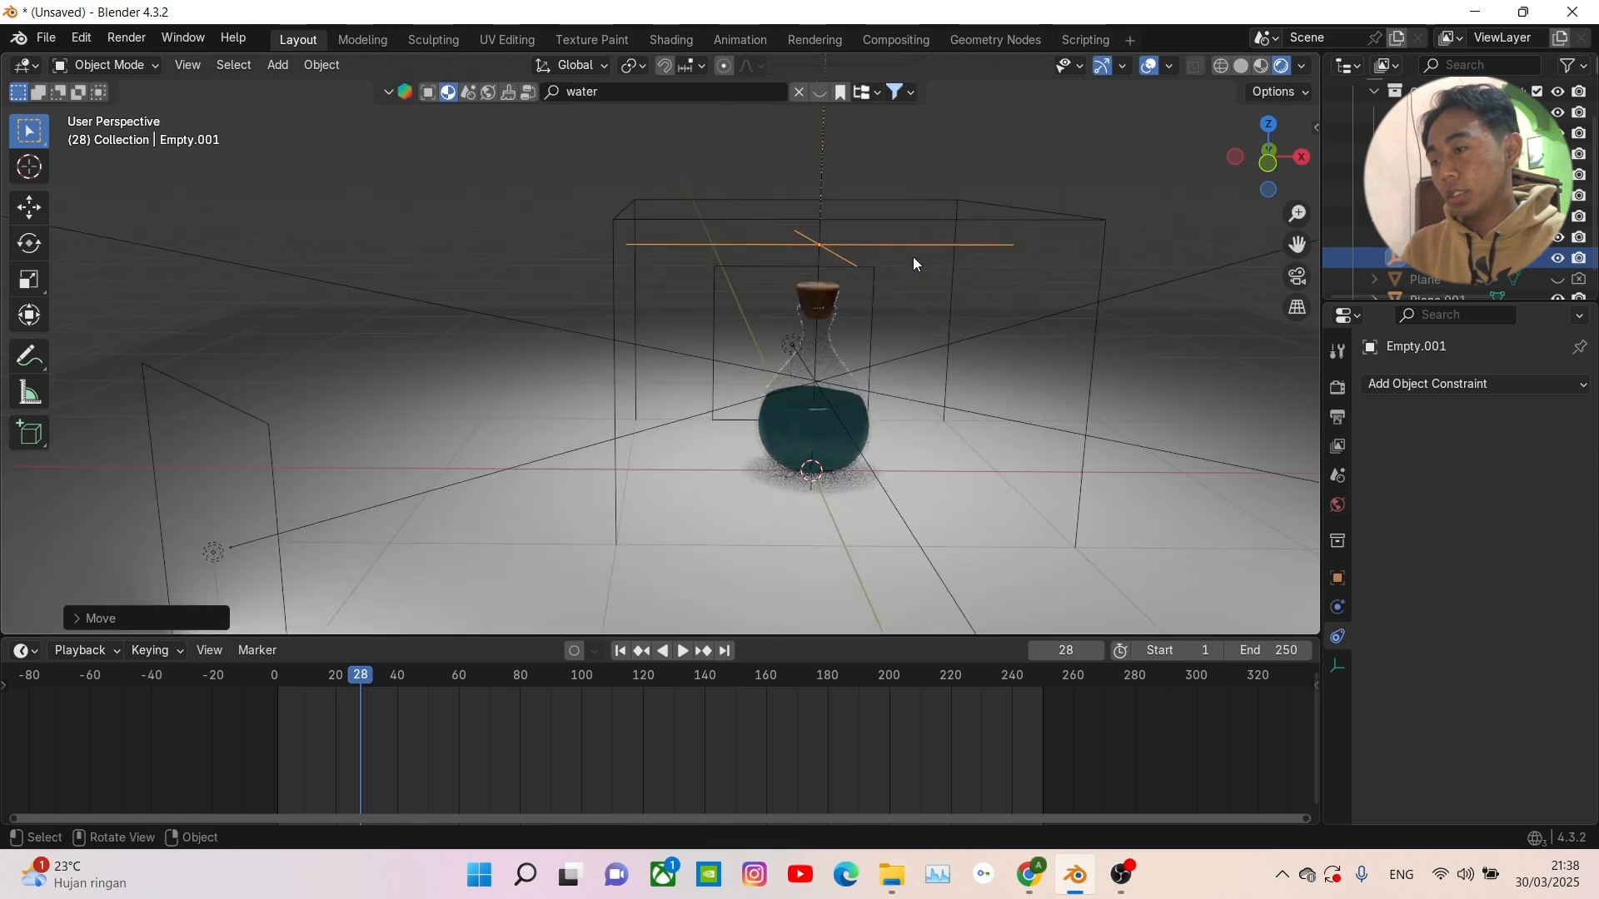
pyautogui.scroll(3, 889, 318)
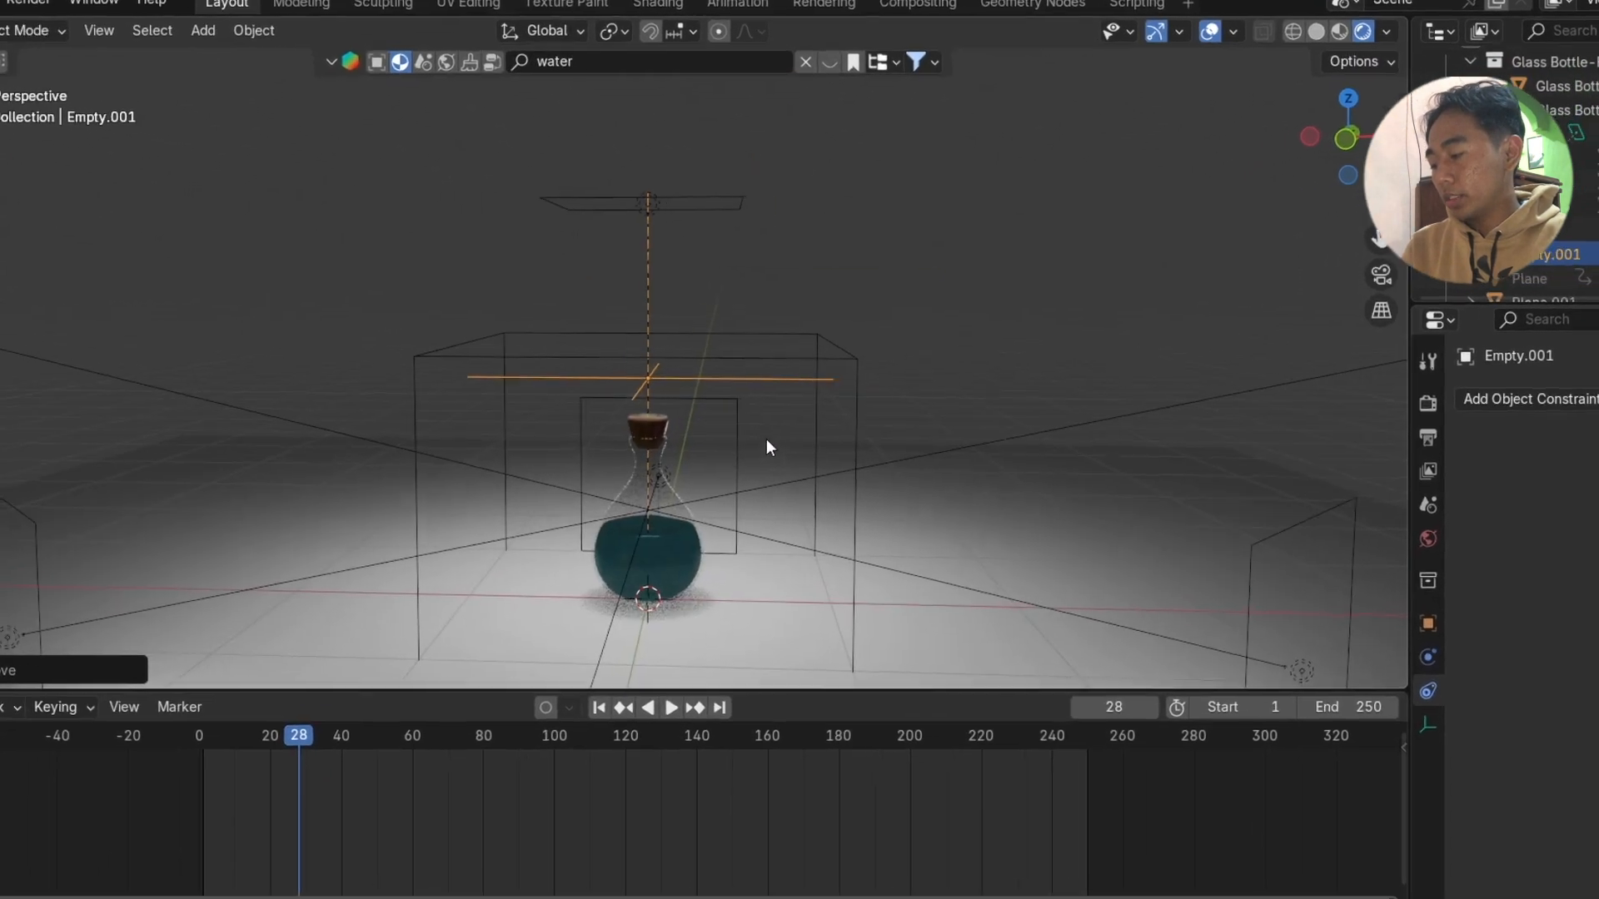
# - Add a cube empty at the base of the bottle and scale it larger than the existing cube empty
pyautogui.hotkey('shift', 'a')
pyautogui.moveTo(764, 416)
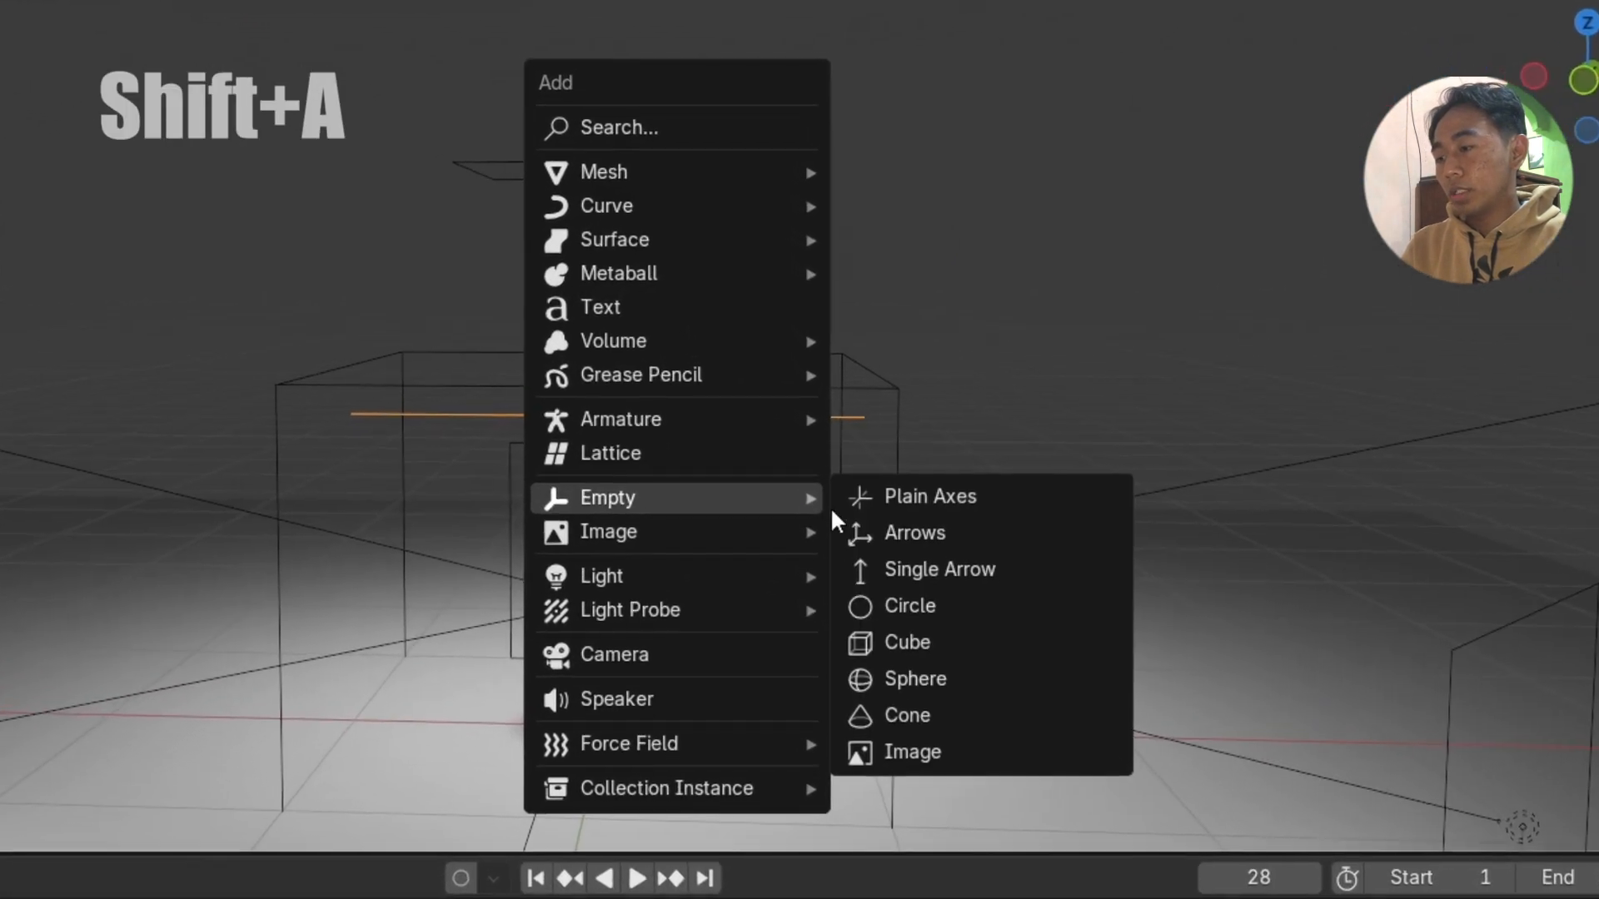
pyautogui.click(916, 658)
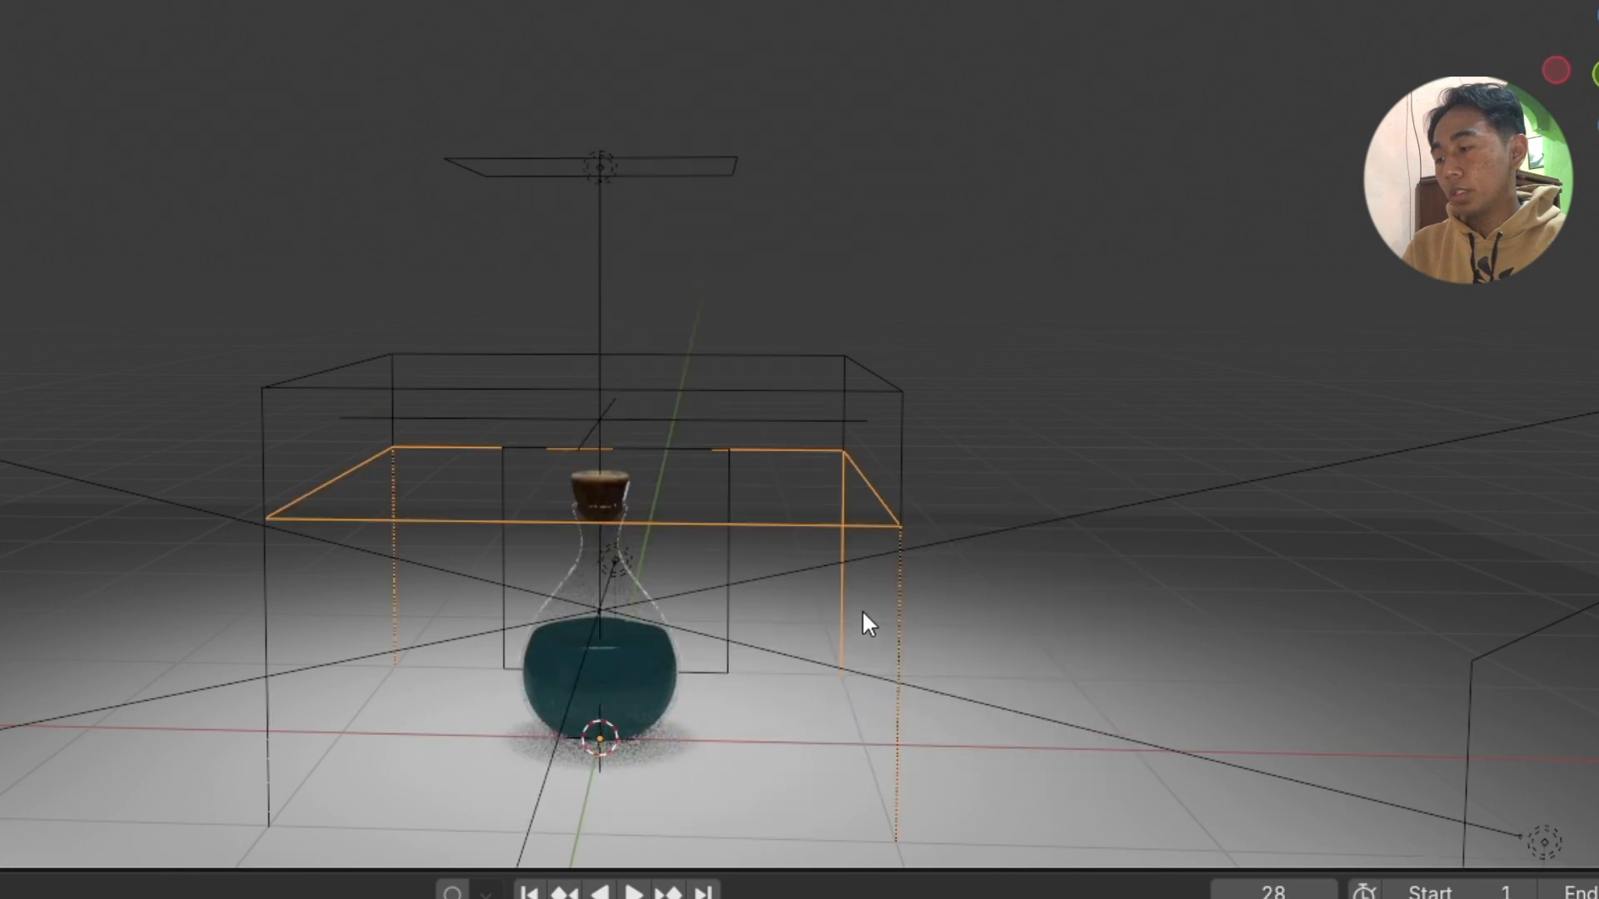
pyautogui.press('KP_1')
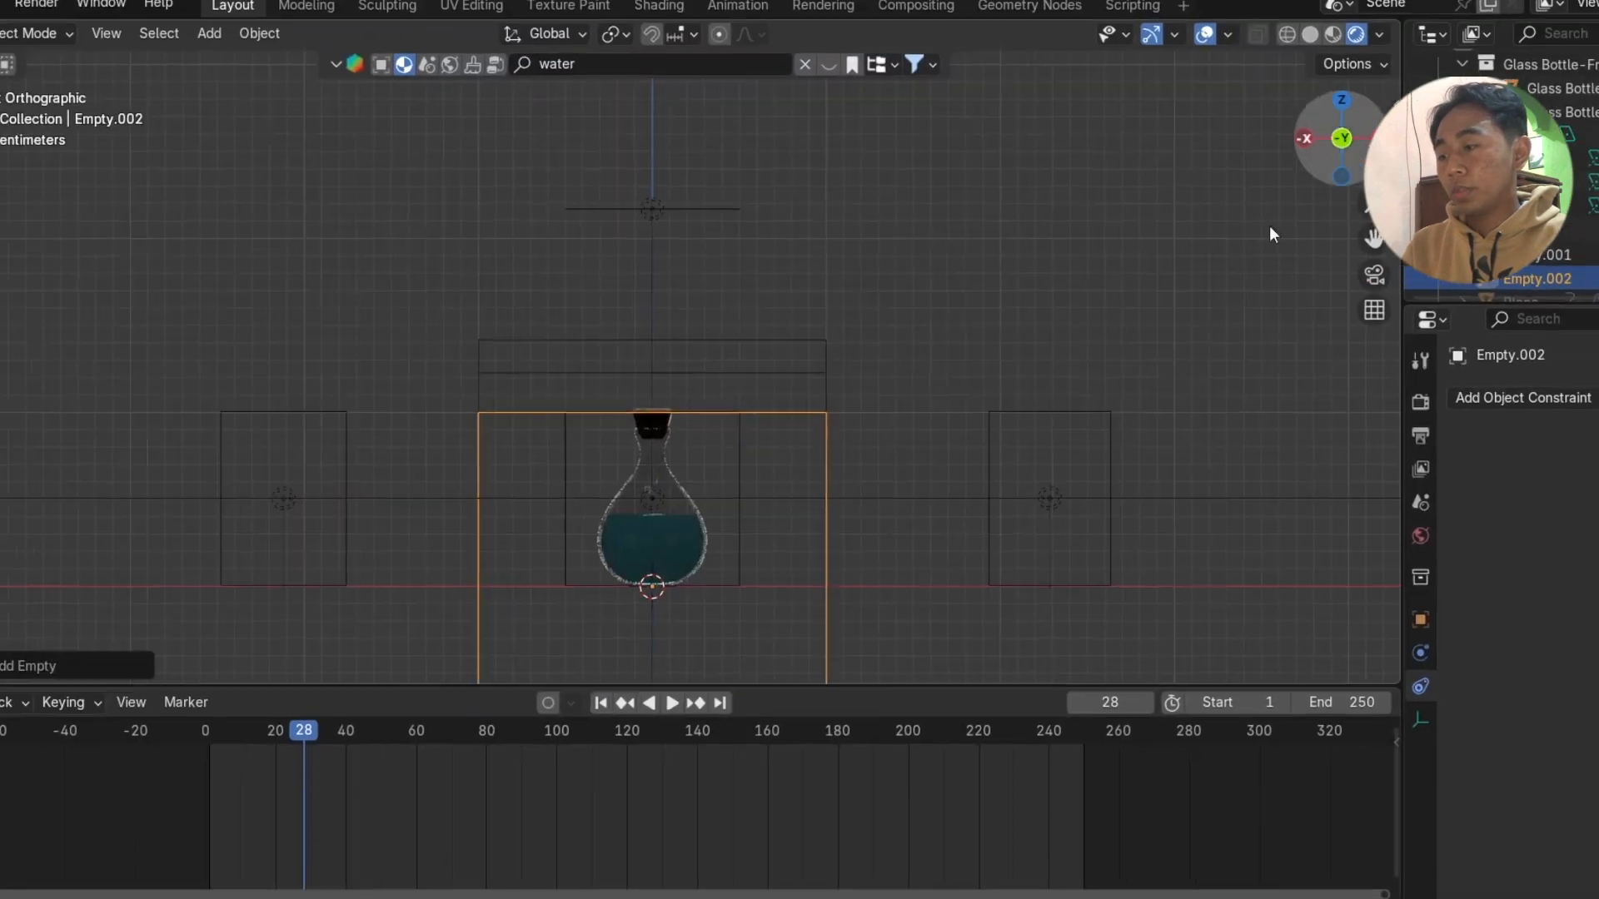
pyautogui.press('s')
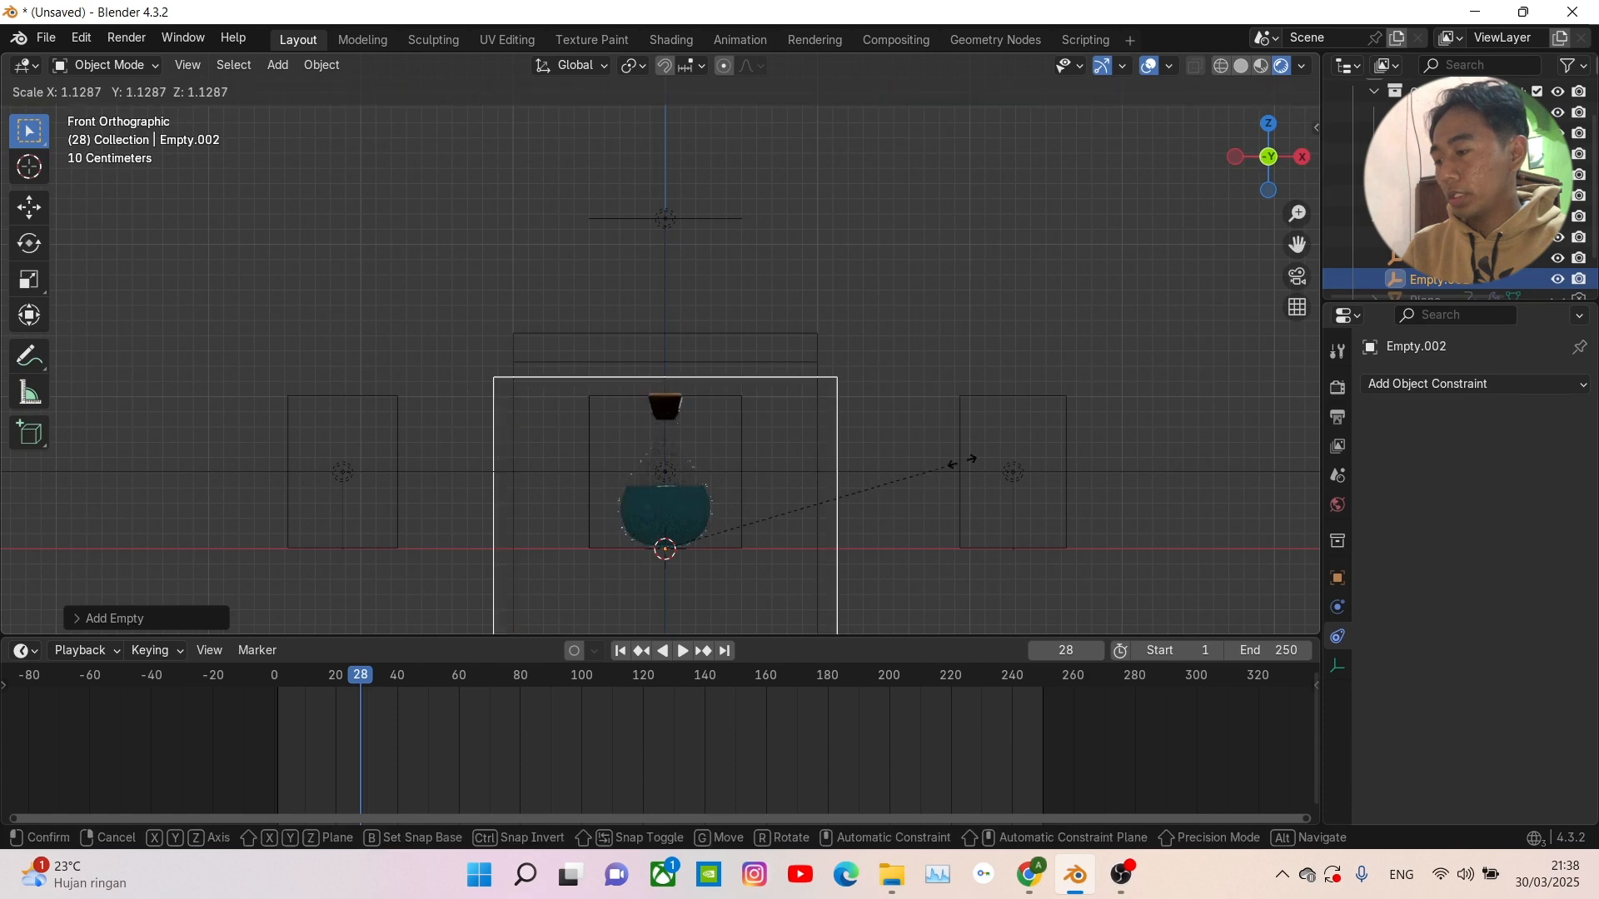
pyautogui.click(1003, 446)
pyautogui.scroll(-3, 867, 466)
pyautogui.moveTo(868, 466)
pyautogui.mouseDown(button='middle')
pyautogui.moveTo(873, 486)
pyautogui.moveTo(852, 457)
pyautogui.mouseUp(button='middle')
pyautogui.scroll(3, 873, 486)
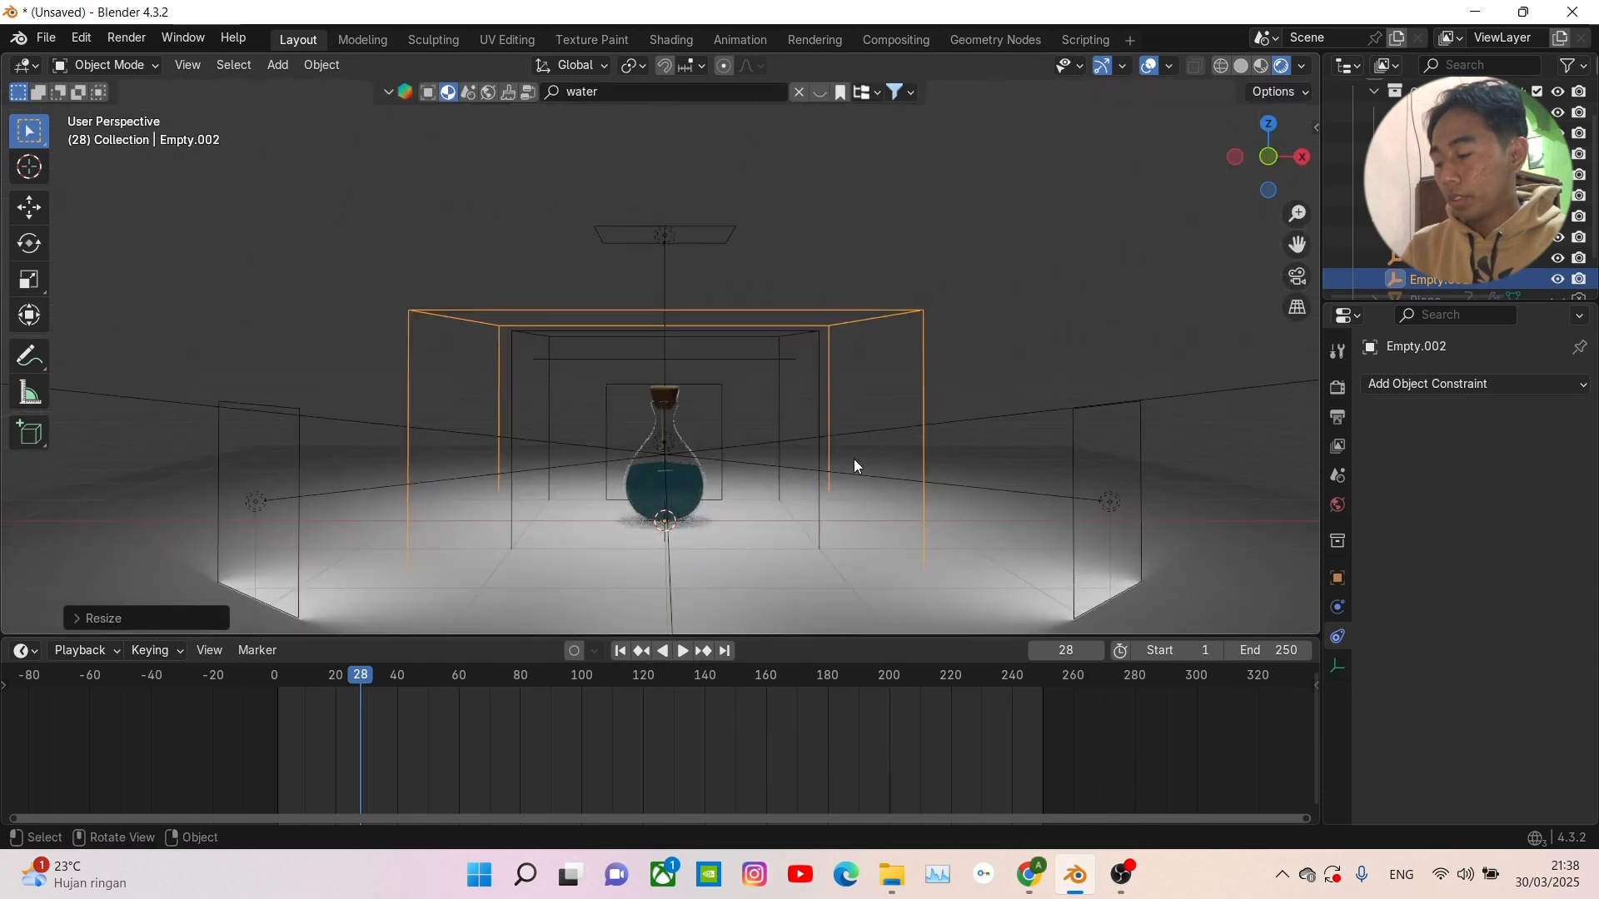
# - Raise the new cube empty about 0.4 m along Z so it encloses the bottle and the other empties
pyautogui.press('g')
pyautogui.press('z')
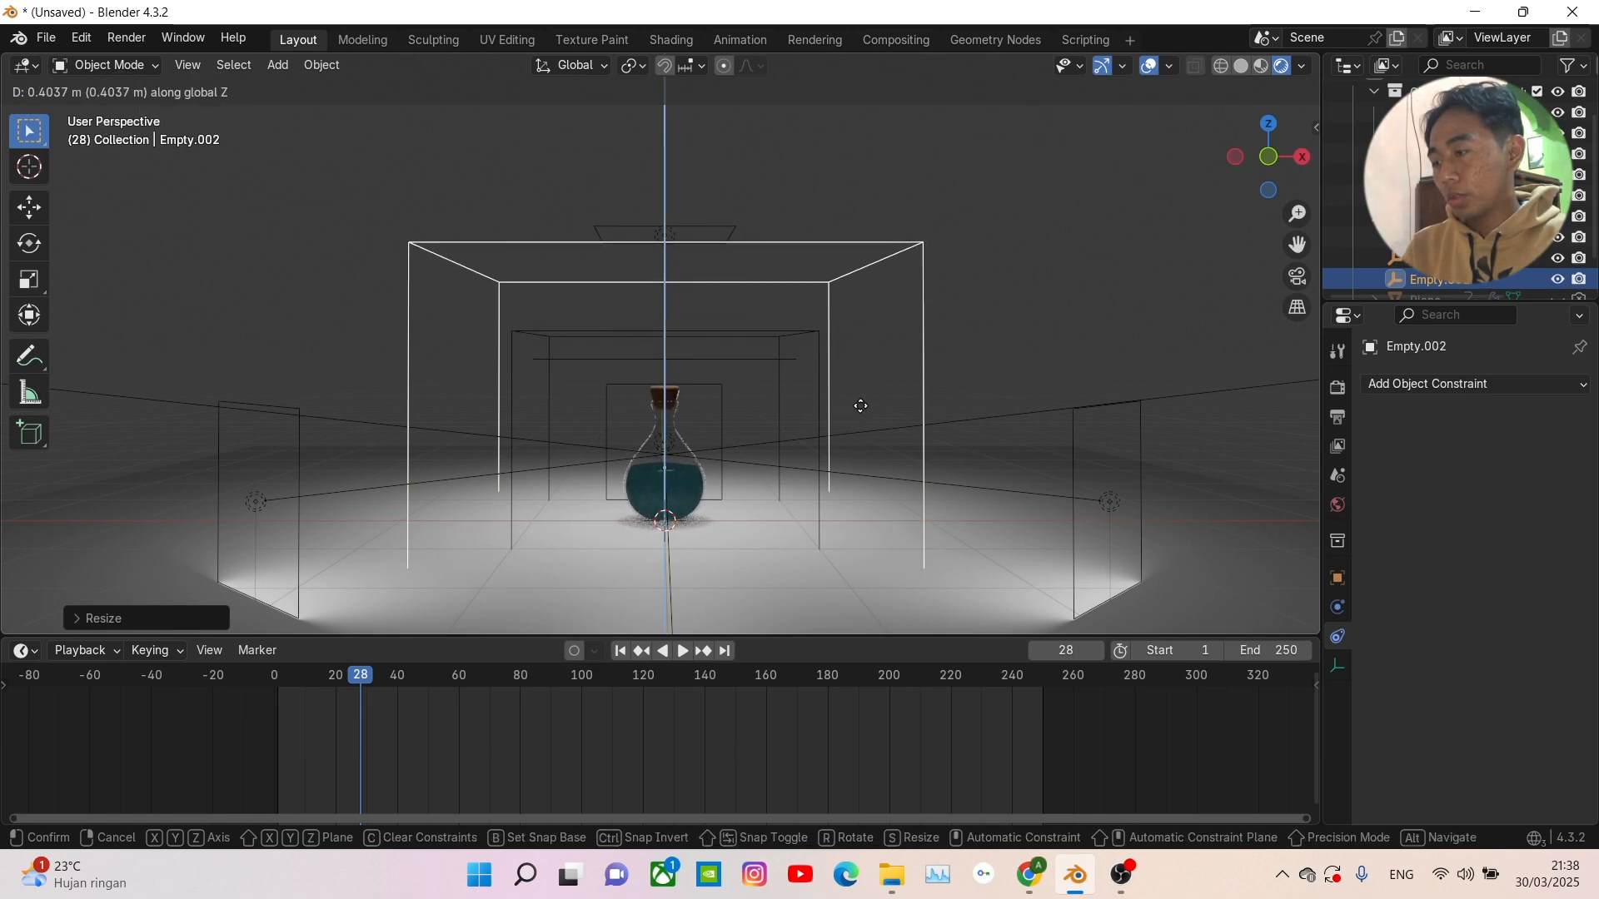
pyautogui.click(863, 412)
pyautogui.scroll(2, 760, 416)
pyautogui.moveTo(759, 416); pyautogui.dragTo(710, 441, button='middle')
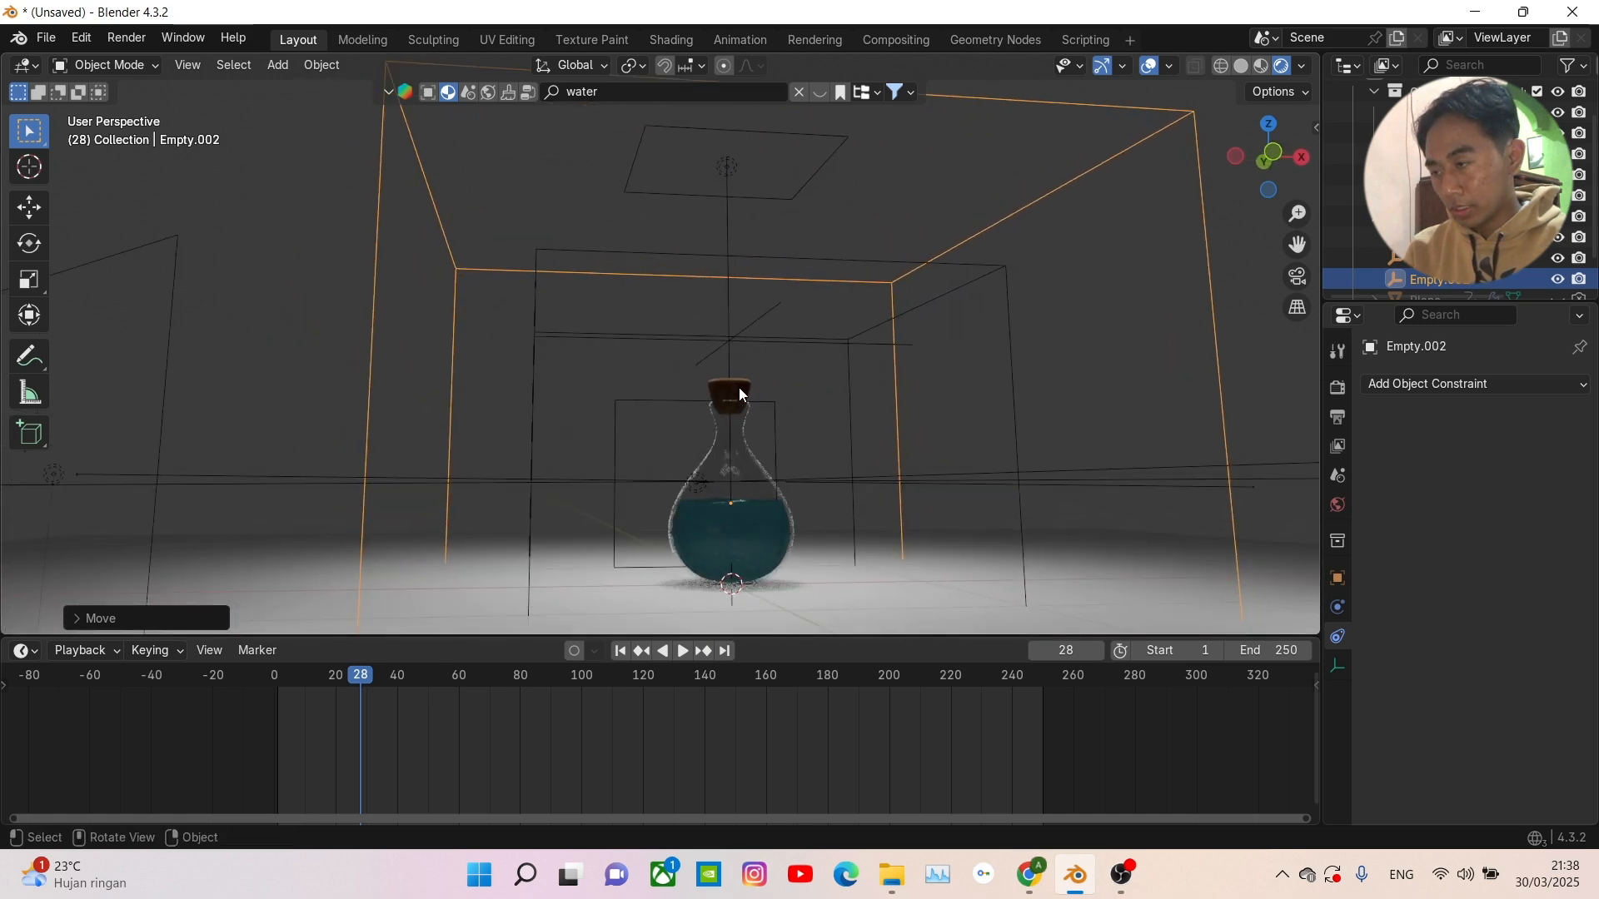
# - Parent the liquid, the glass bottle, the plain axes empty and the inner cube empty to the large outer cube empty using Object
pyautogui.click(747, 521)
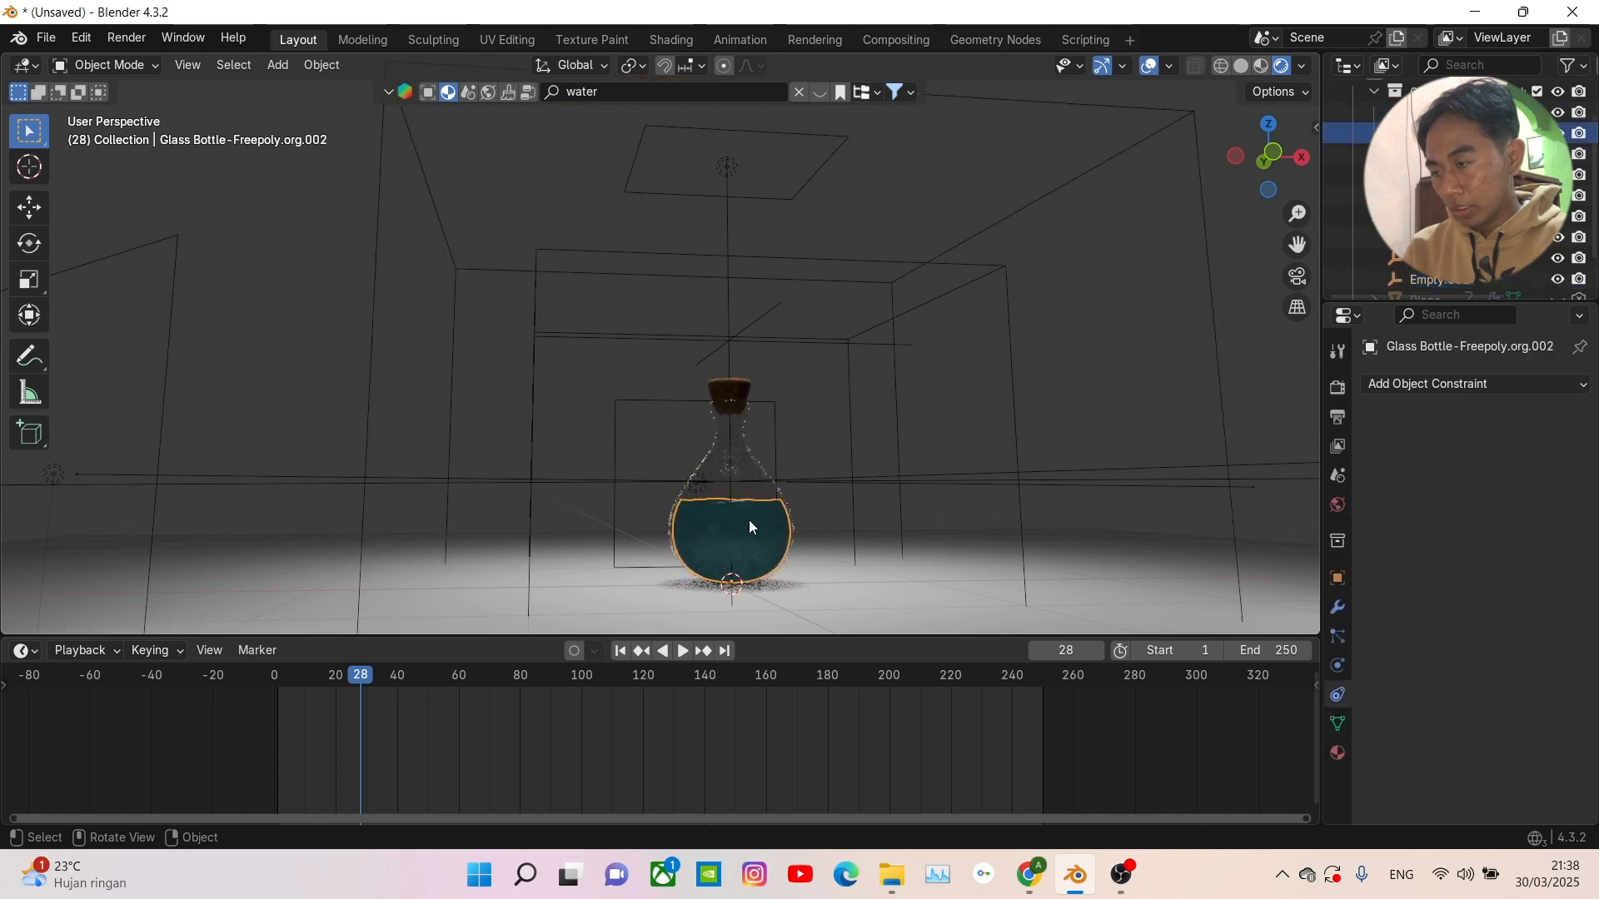
pyautogui.click(741, 392)
pyautogui.moveTo(881, 399); pyautogui.dragTo(842, 411, button='middle')
pyautogui.click(820, 352)
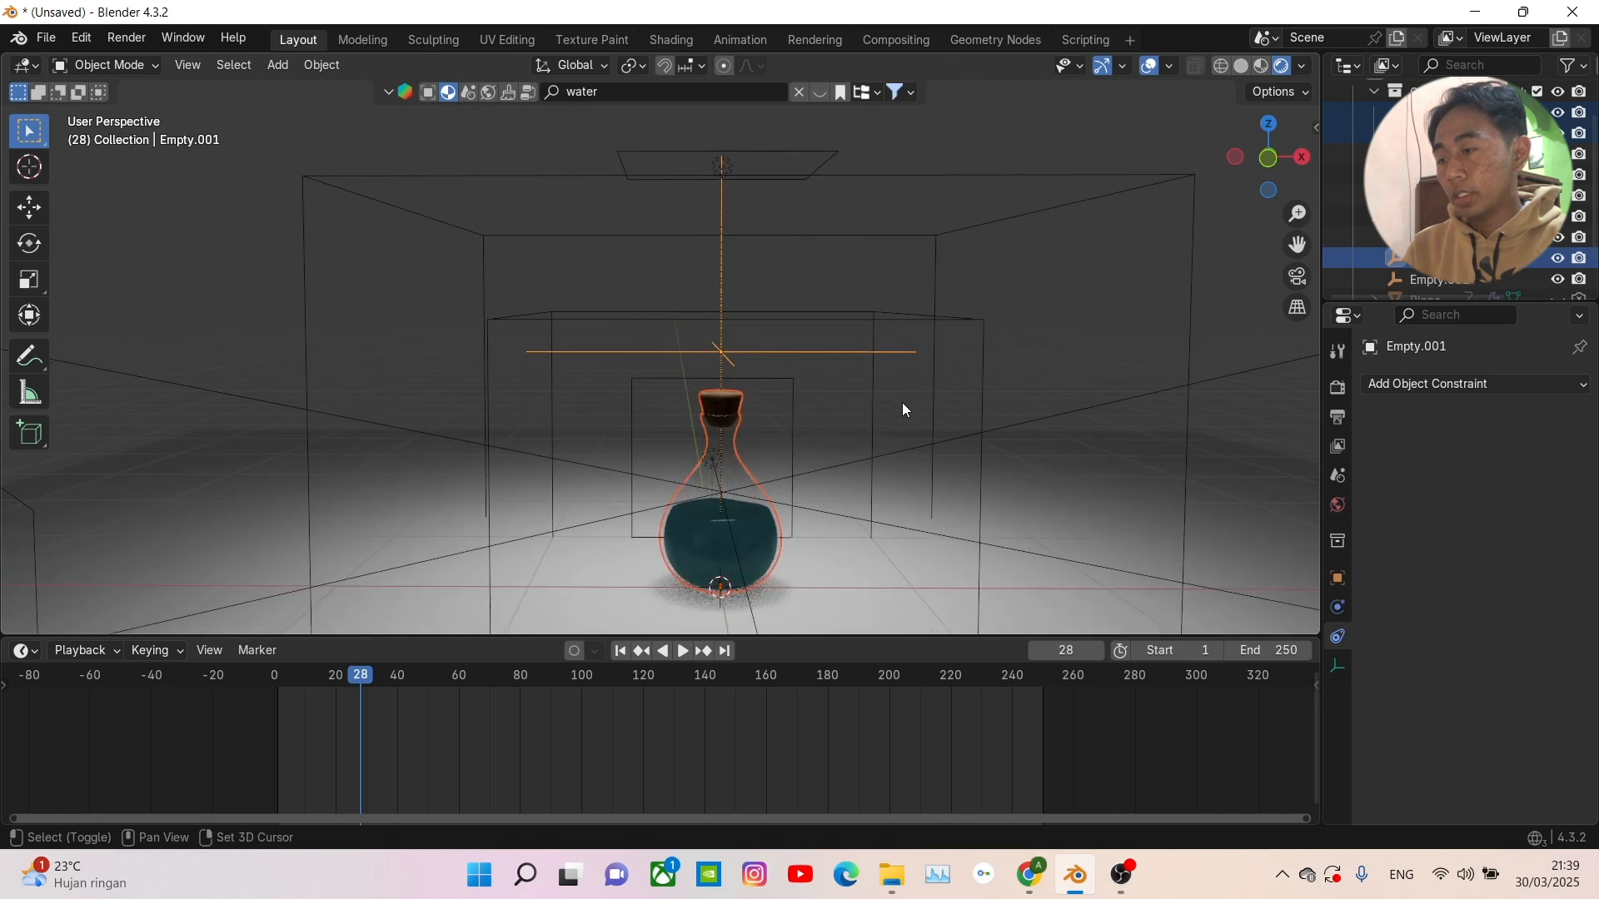
pyautogui.click(982, 342)
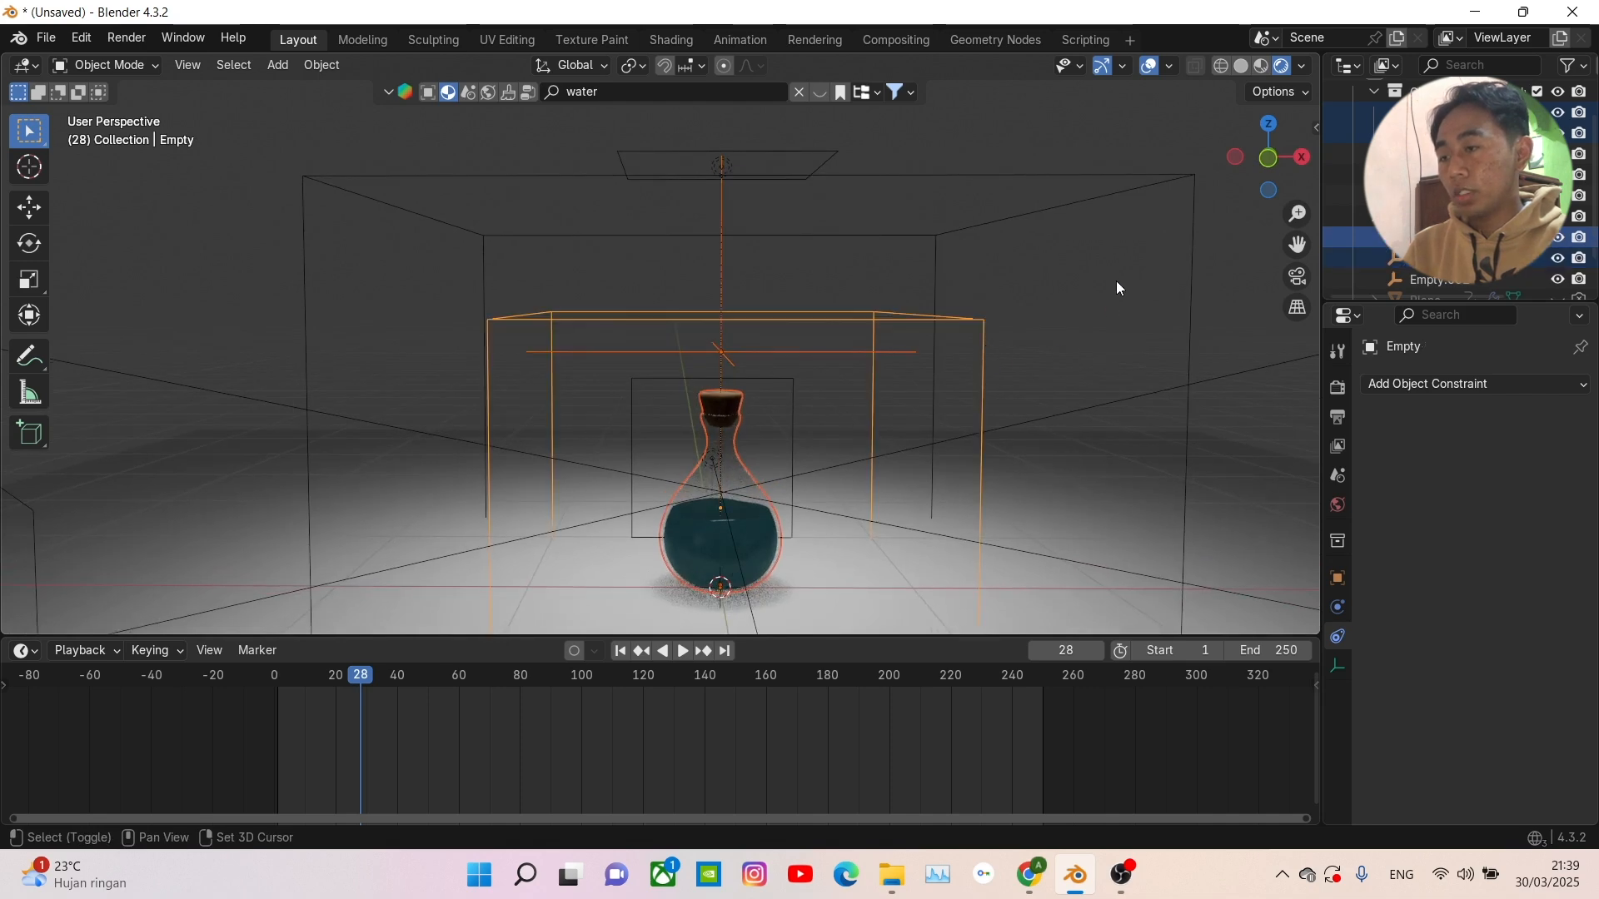
pyautogui.moveTo(1122, 240); pyautogui.dragTo(1066, 254, button='middle')
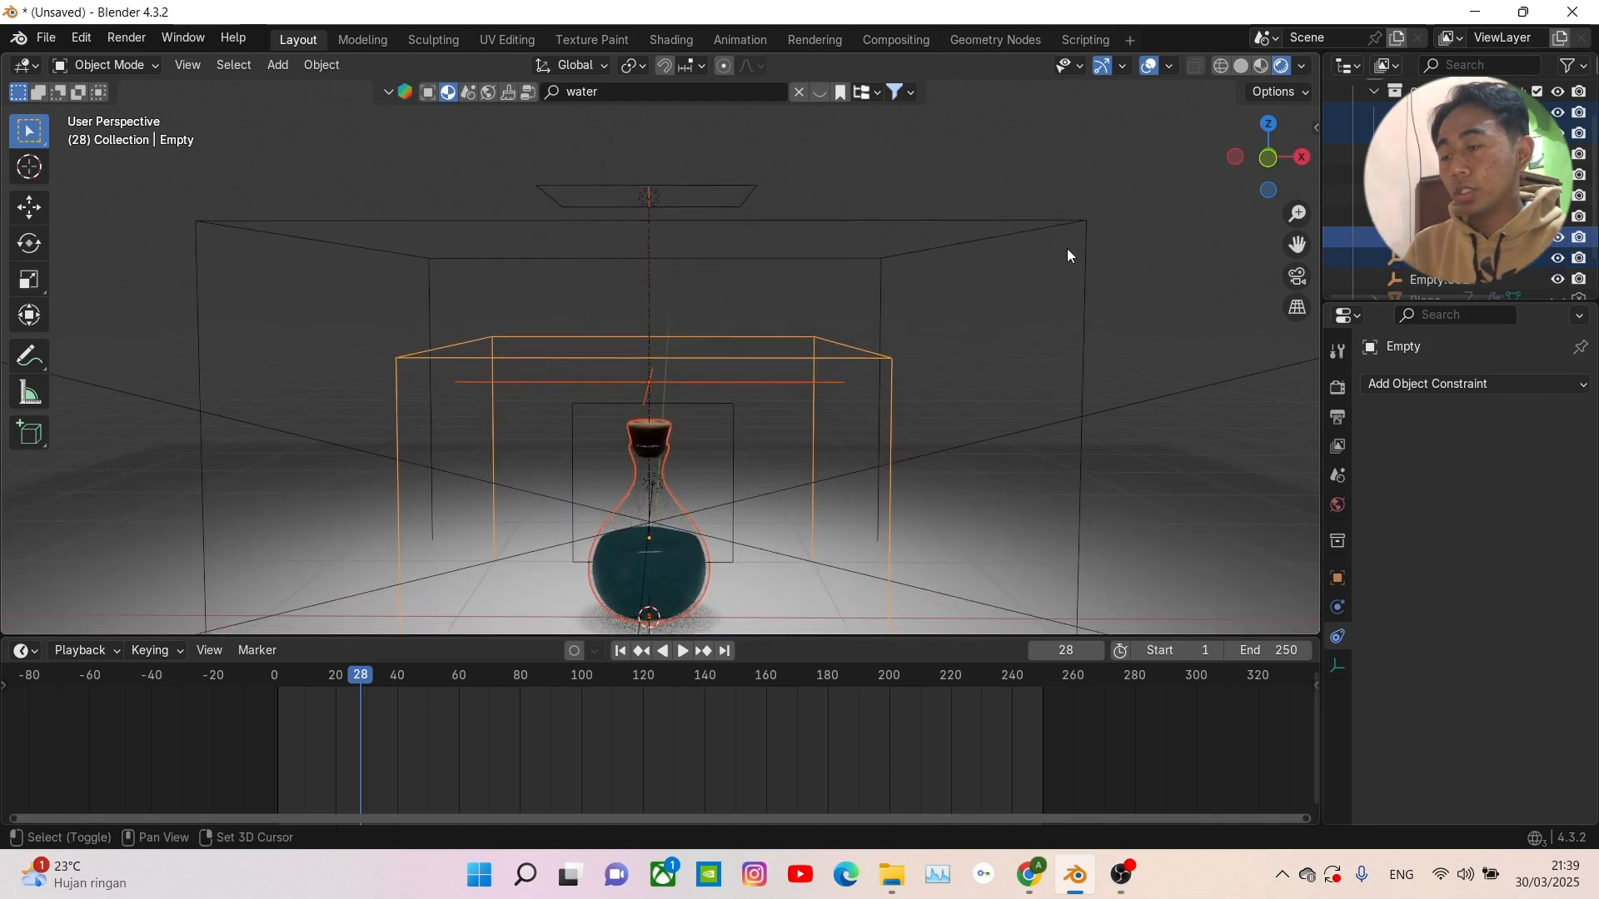
pyautogui.keyDown('shift'); pyautogui.click(1062, 280); pyautogui.keyUp('shift')
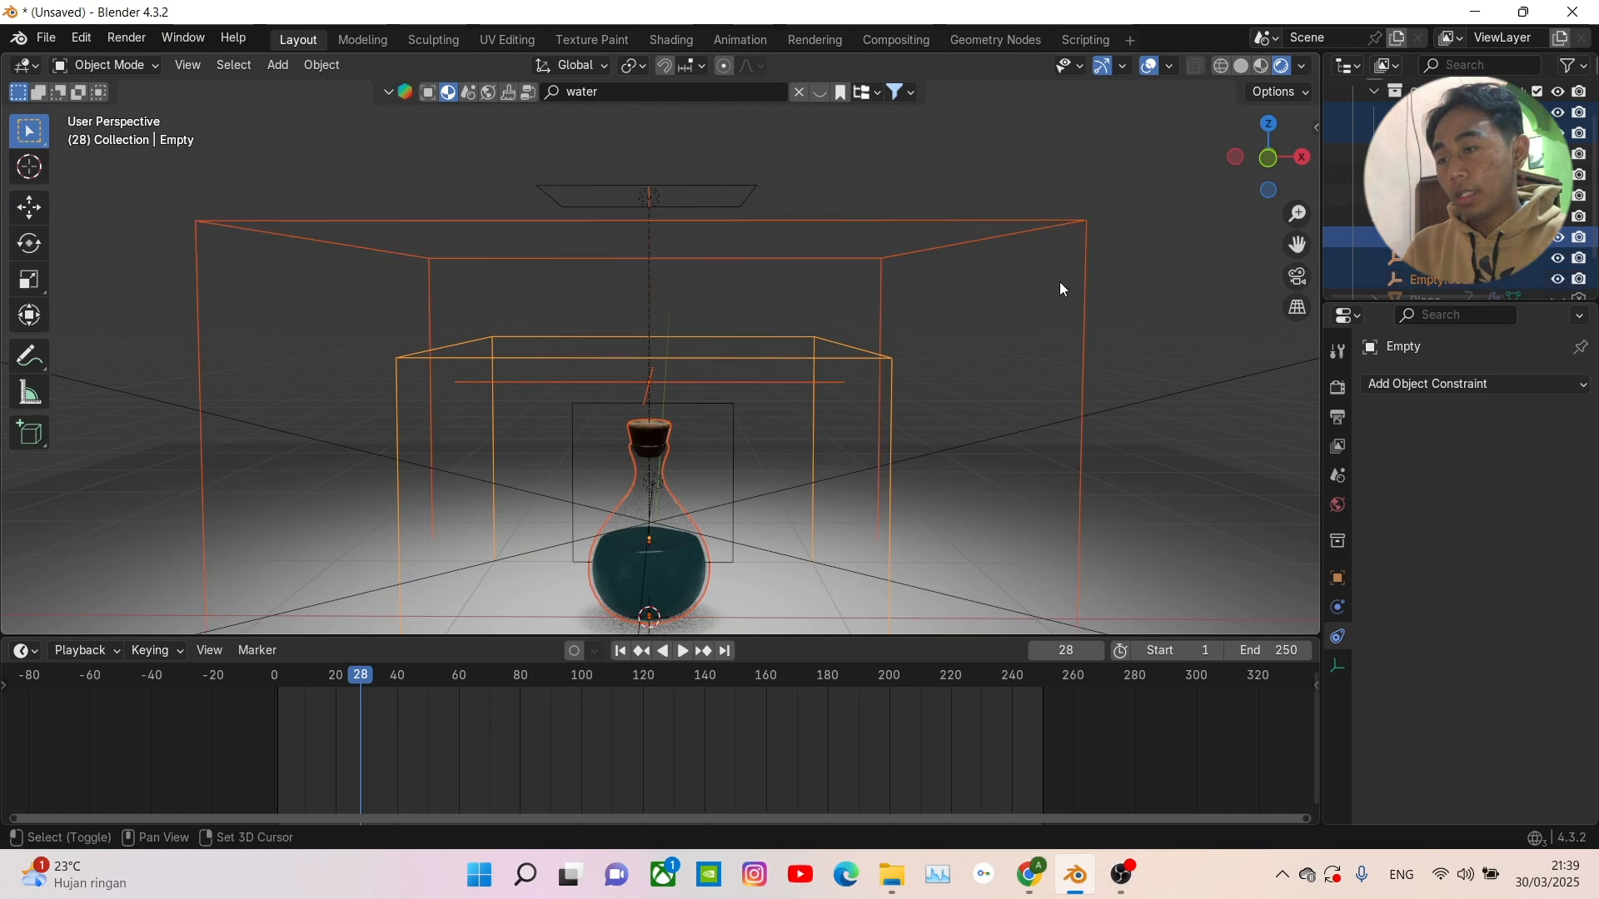
pyautogui.keyDown('shift'); pyautogui.click(1021, 234); pyautogui.keyUp('shift')
pyautogui.moveTo(958, 347); pyautogui.dragTo(904, 391, button='middle')
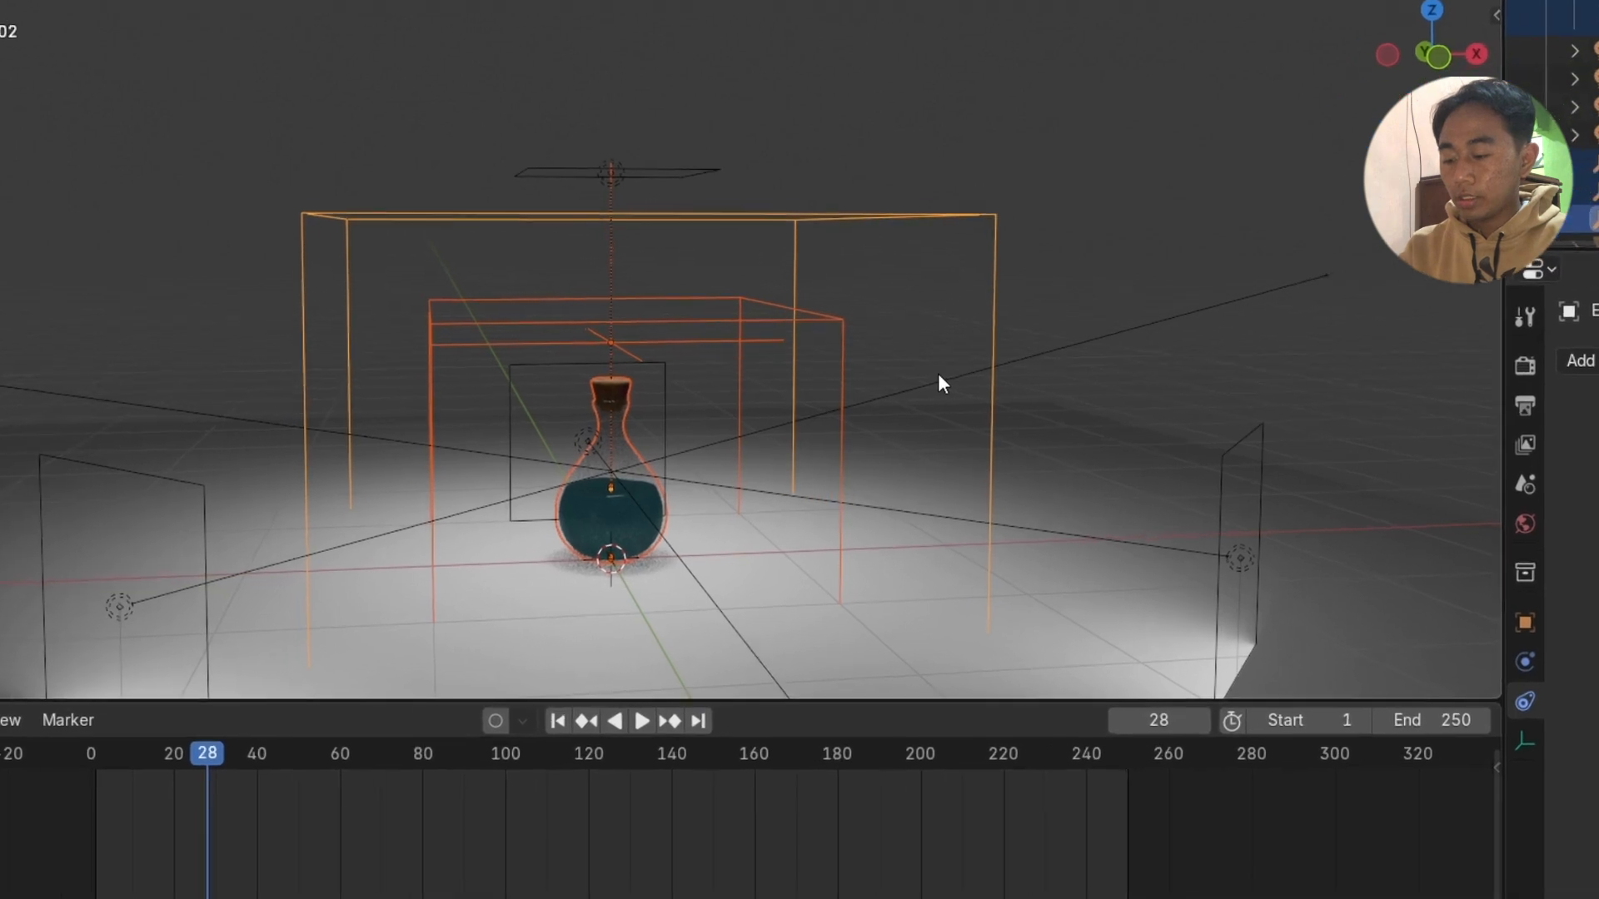
pyautogui.hotkey('ctrl', 'p')
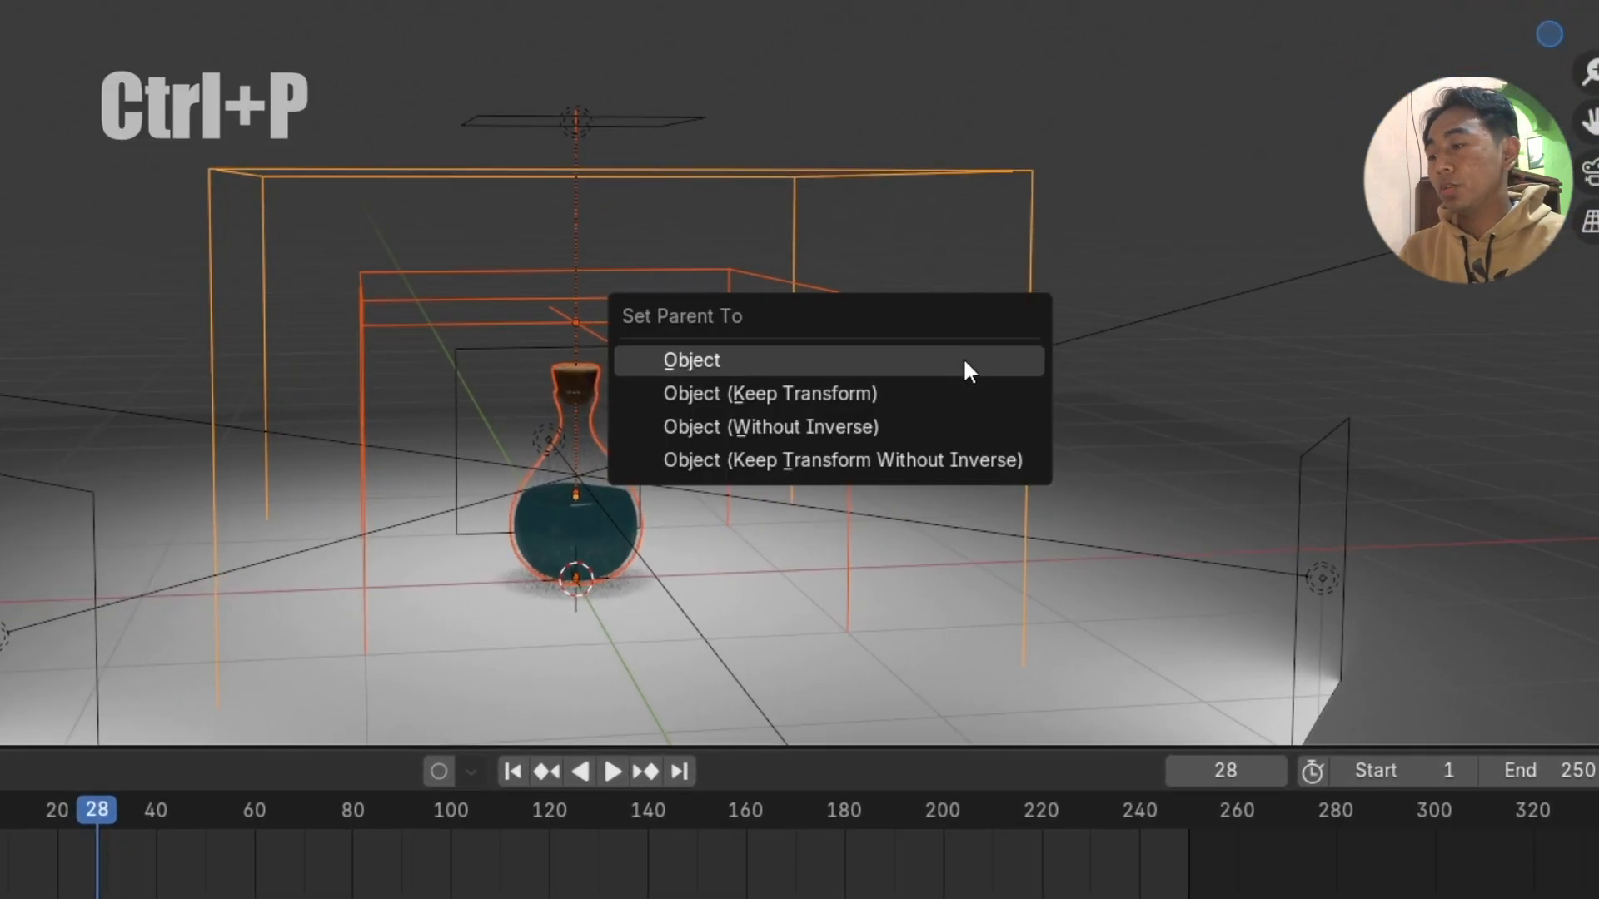
pyautogui.click(964, 367)
pyautogui.moveTo(963, 367); pyautogui.dragTo(882, 368, button='middle')
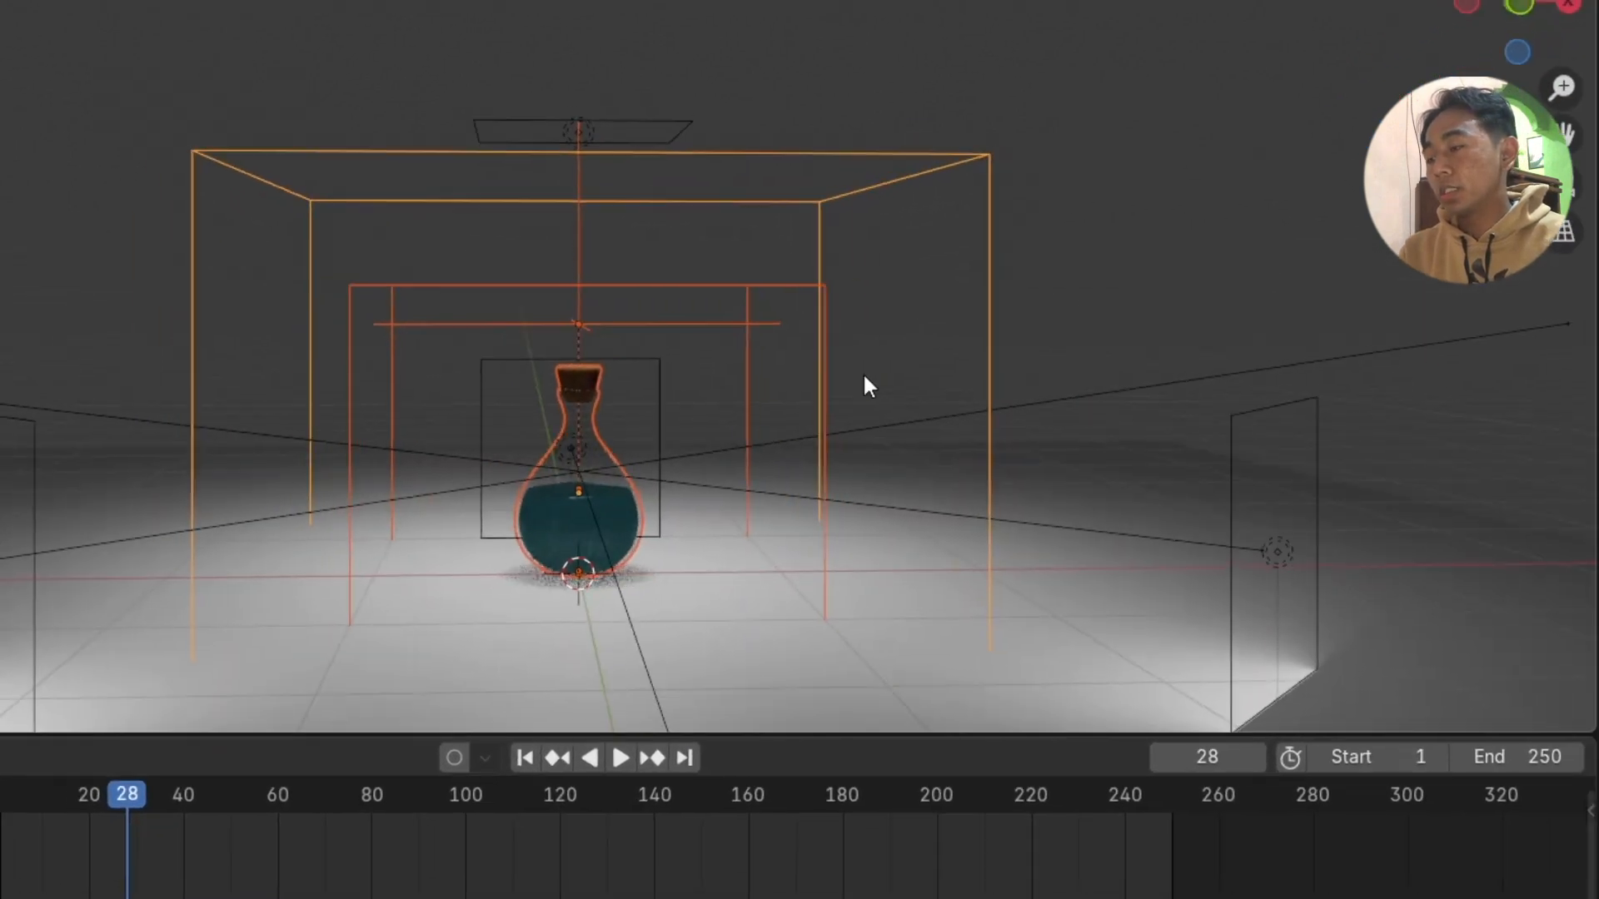
pyautogui.scroll(4, 721, 432)
pyautogui.keyDown('shift'); pyautogui.moveTo(748, 449); pyautogui.dragTo(857, 365, button='middle'); pyautogui.keyUp('shift')
pyautogui.scroll(-3, 857, 365)
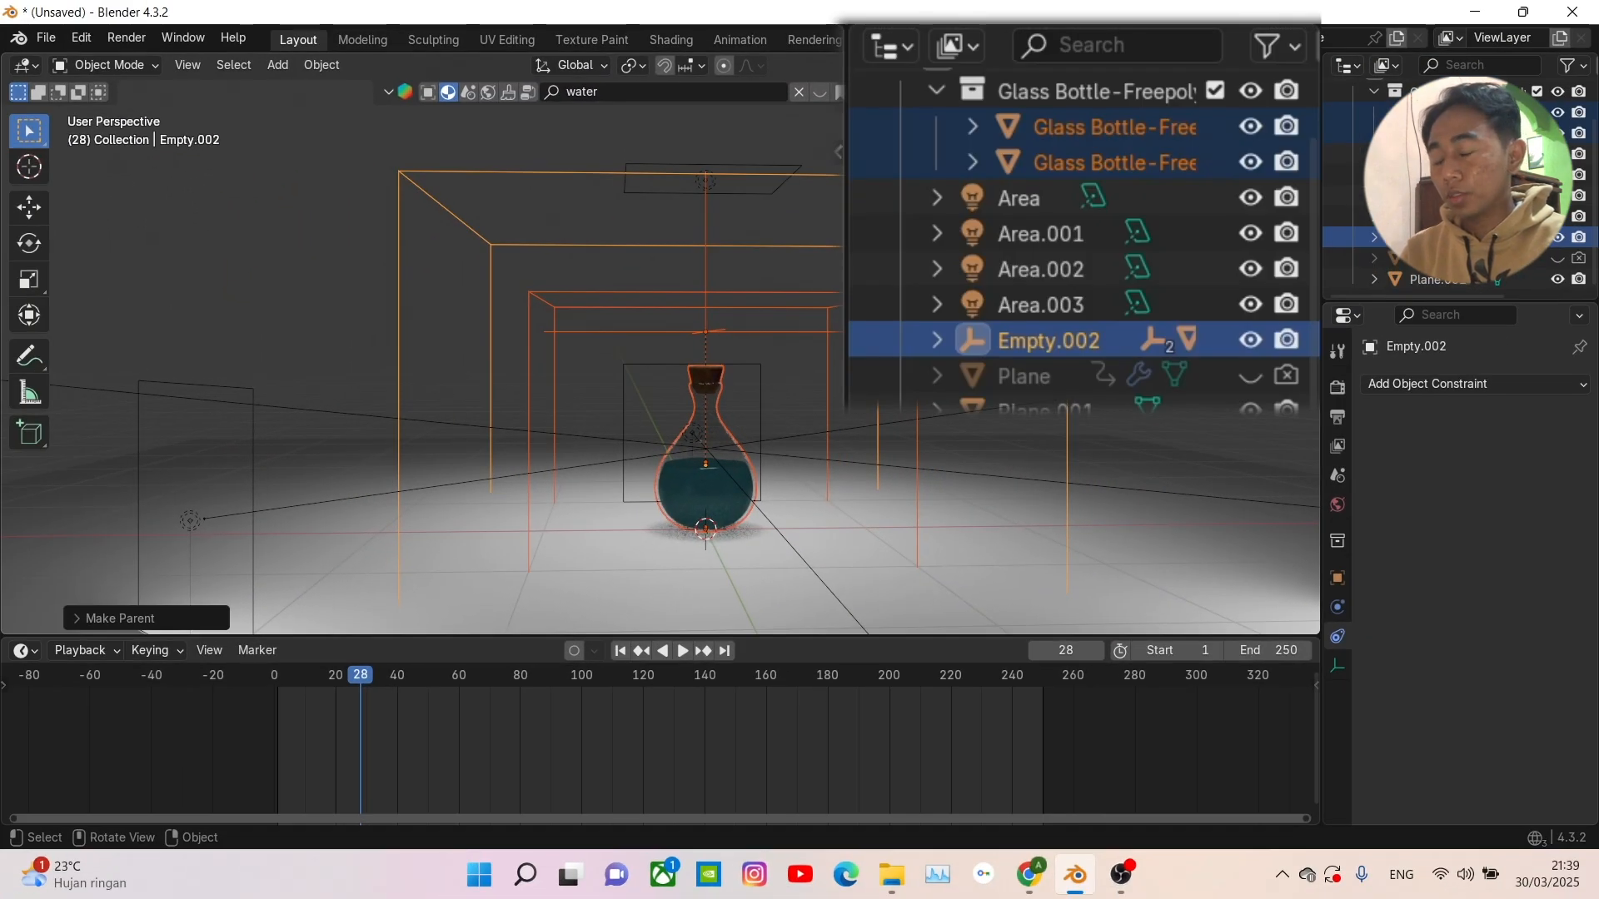
# - Unhide the ocean plane and parent it to the large outer cube empty using Object
pyautogui.click(1556, 258)
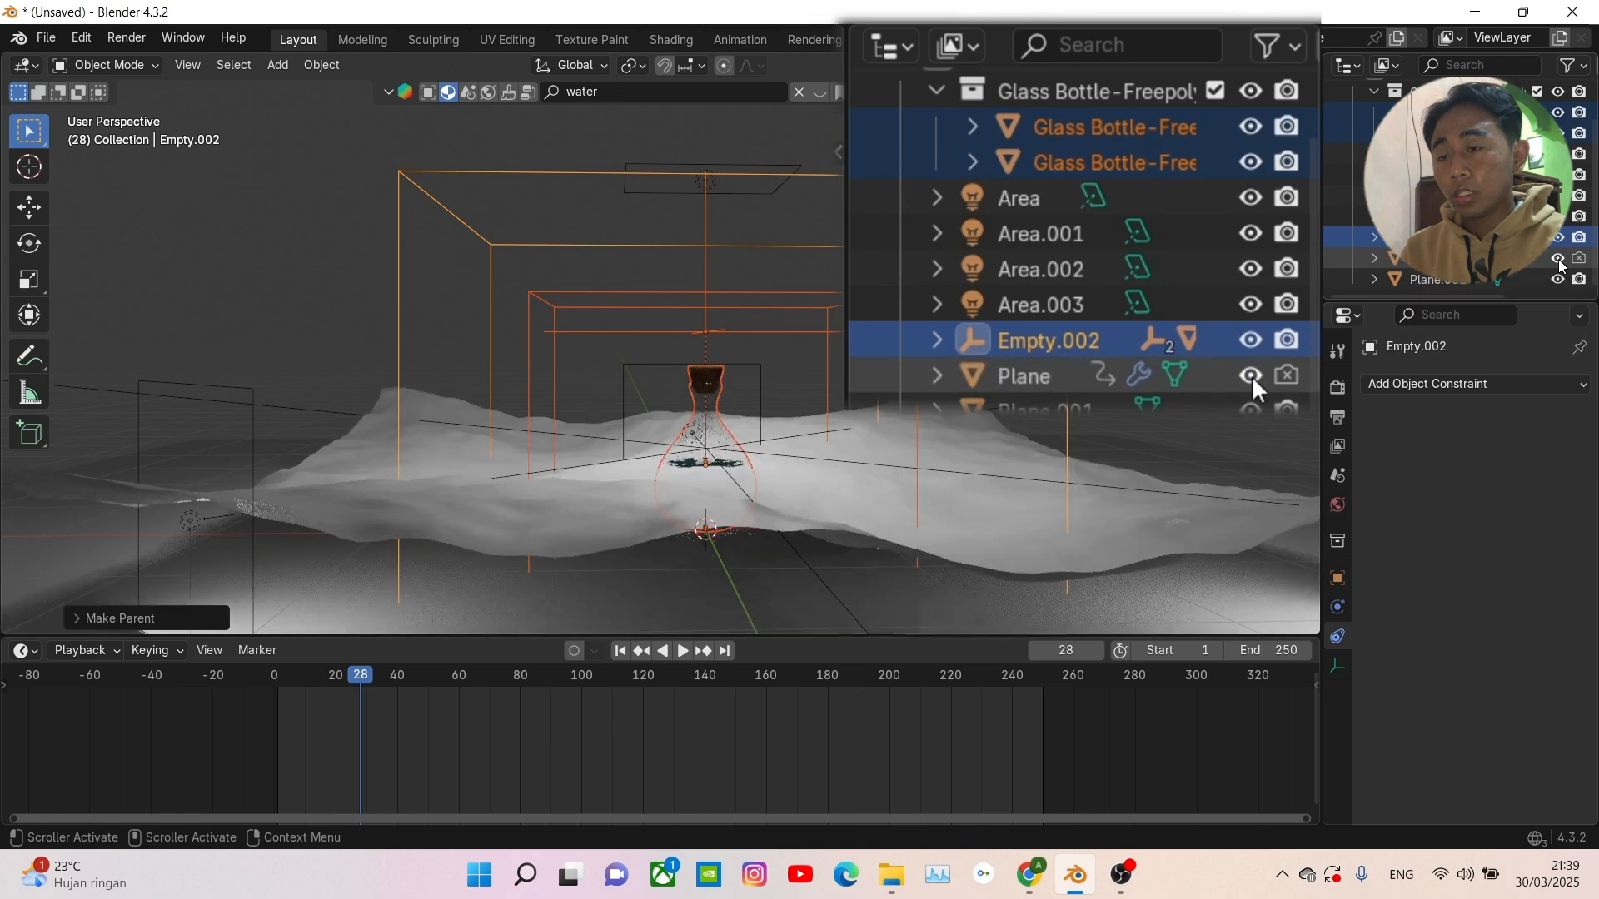
pyautogui.moveTo(1083, 412); pyautogui.dragTo(1009, 445, button='middle')
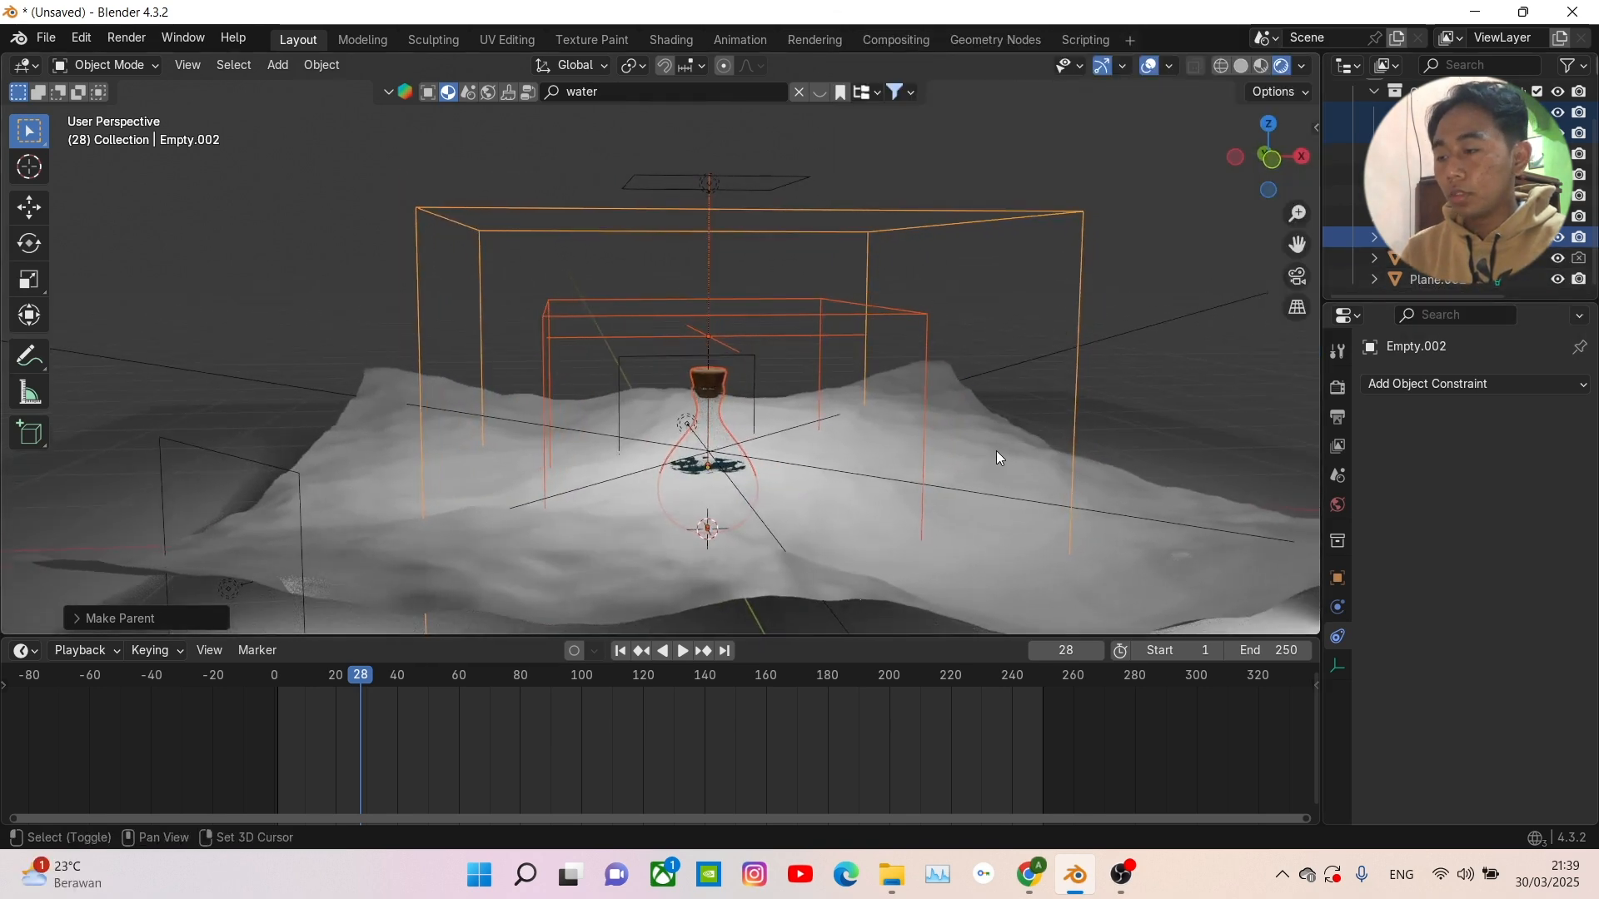
pyautogui.keyDown('shift'); pyautogui.click(1036, 466); pyautogui.keyUp('shift')
pyautogui.keyDown('shift'); pyautogui.click(1074, 421); pyautogui.keyUp('shift')
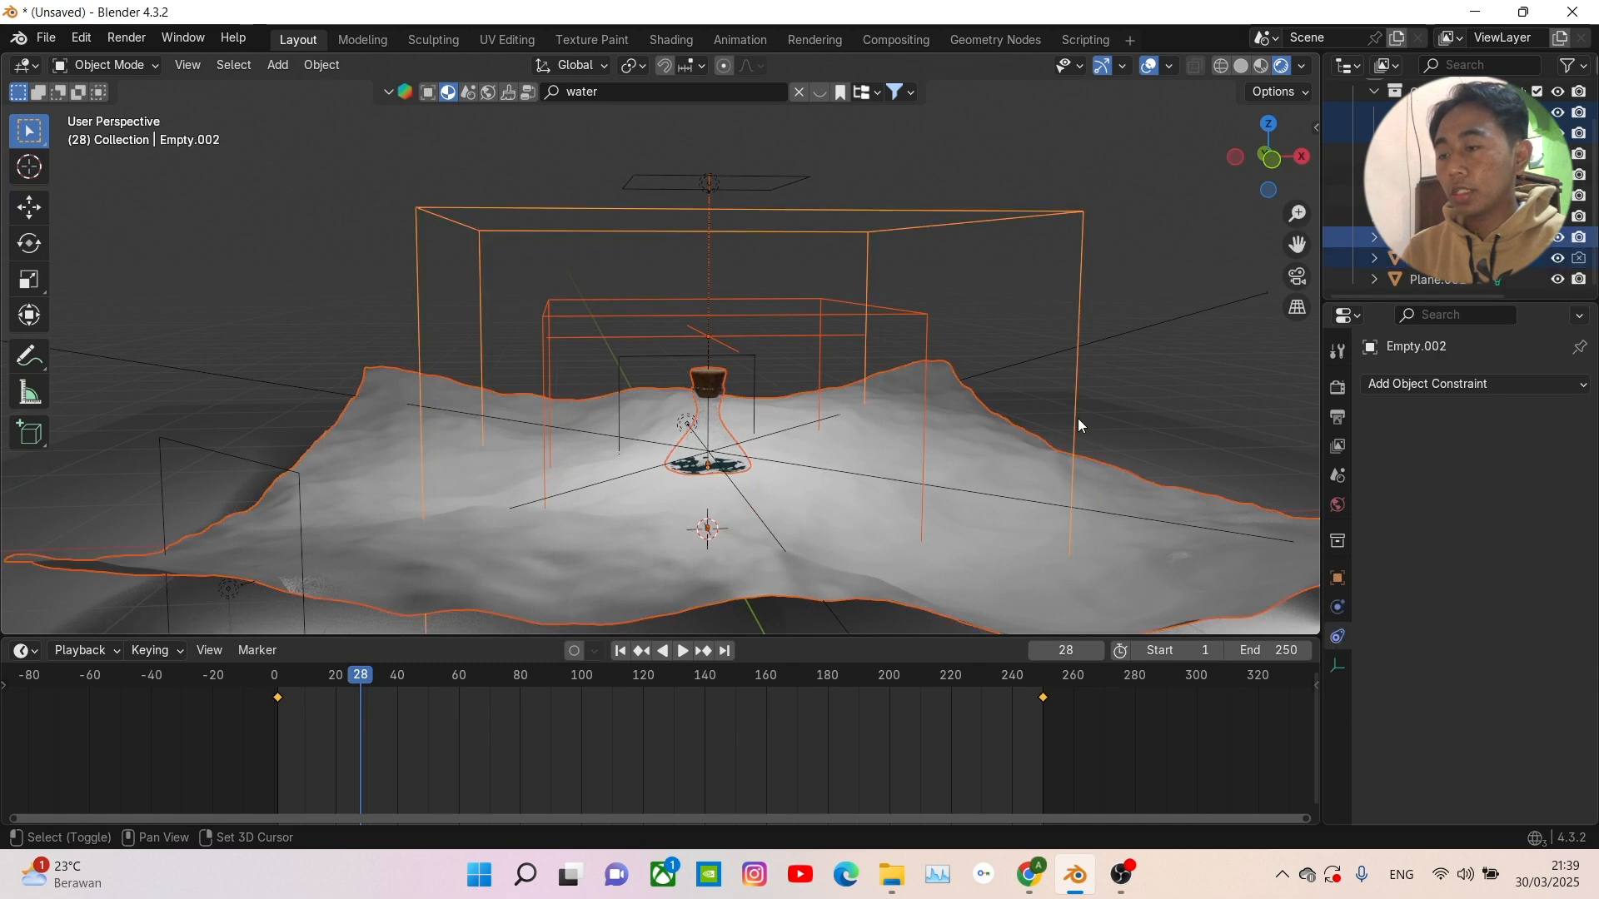
pyautogui.moveTo(1039, 422); pyautogui.dragTo(1063, 325, button='middle')
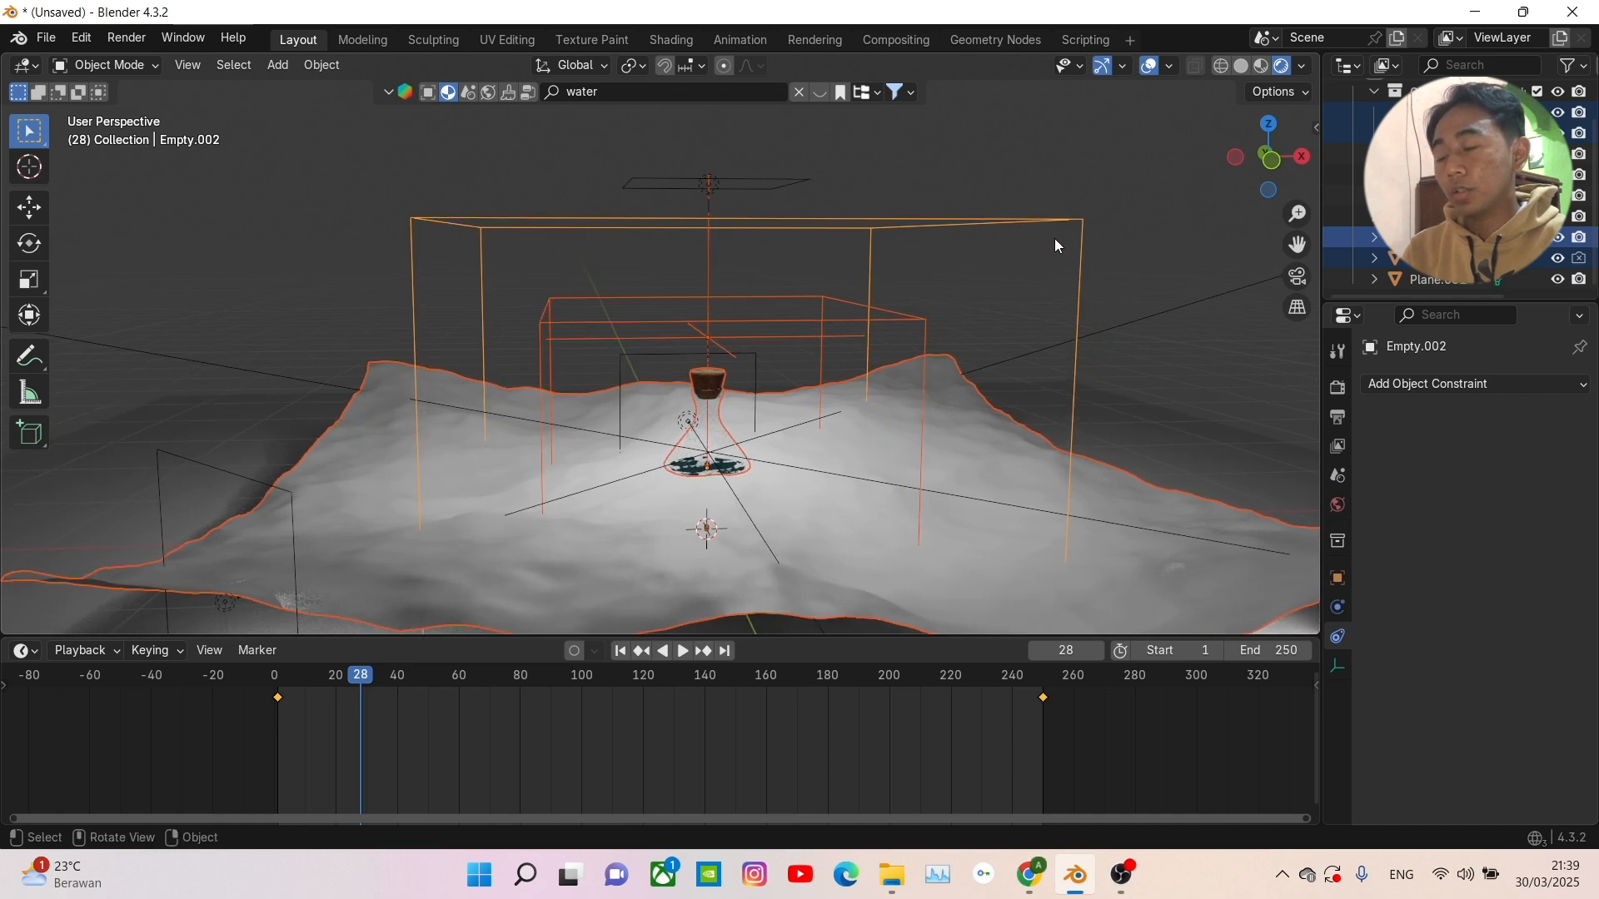
pyautogui.hotkey('ctrl', 'p')
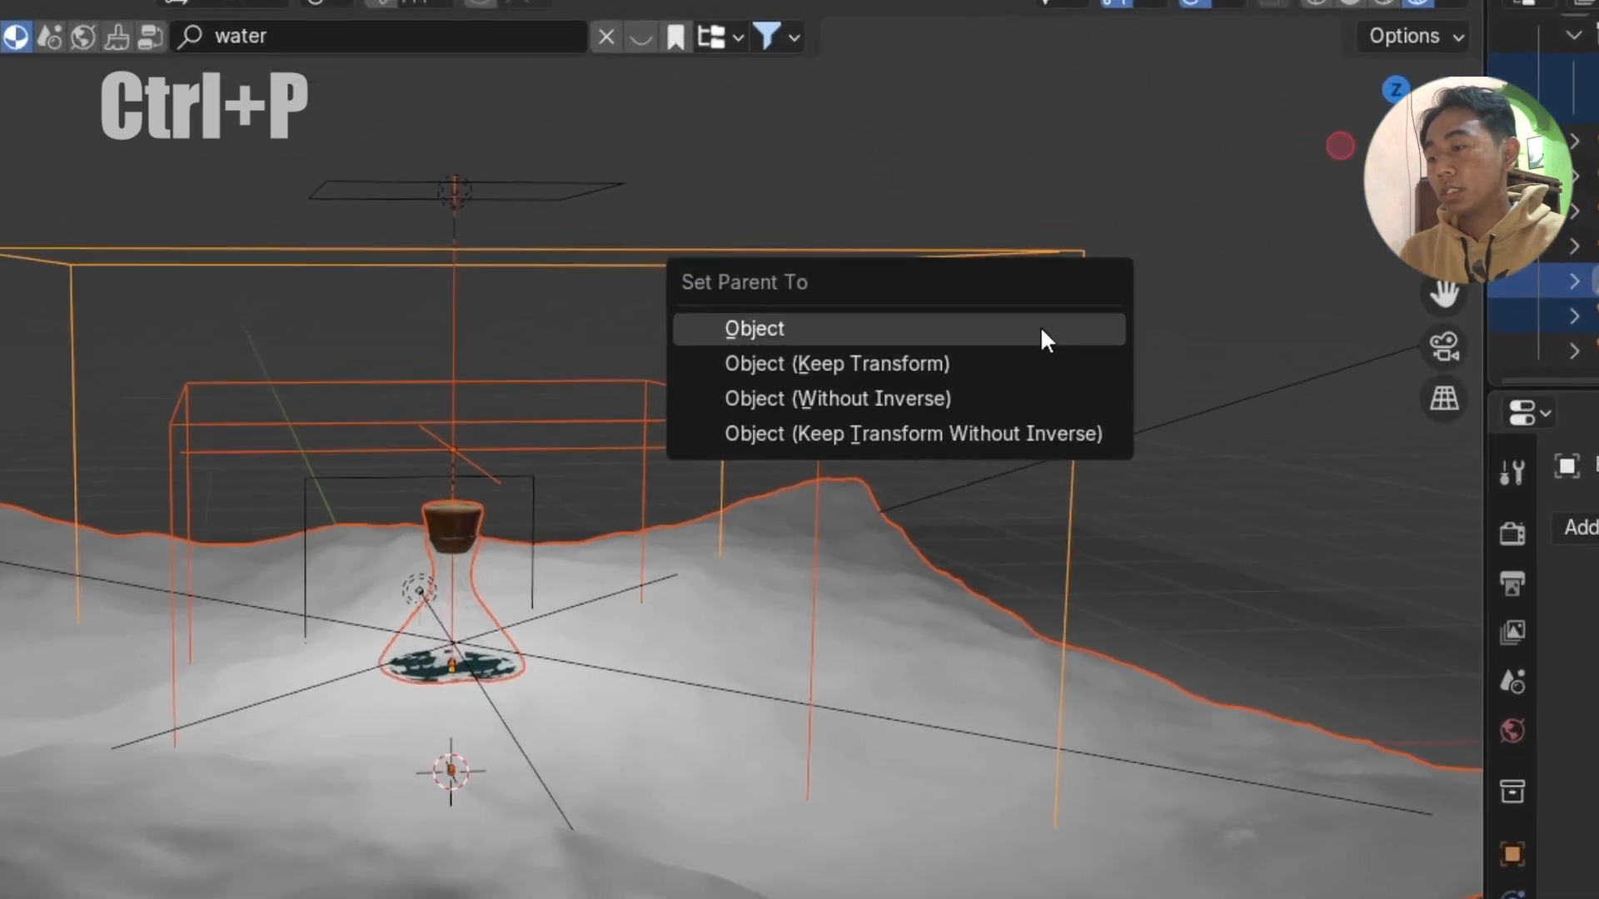
pyautogui.click(1041, 328)
pyautogui.moveTo(1024, 413); pyautogui.dragTo(969, 436, button='middle')
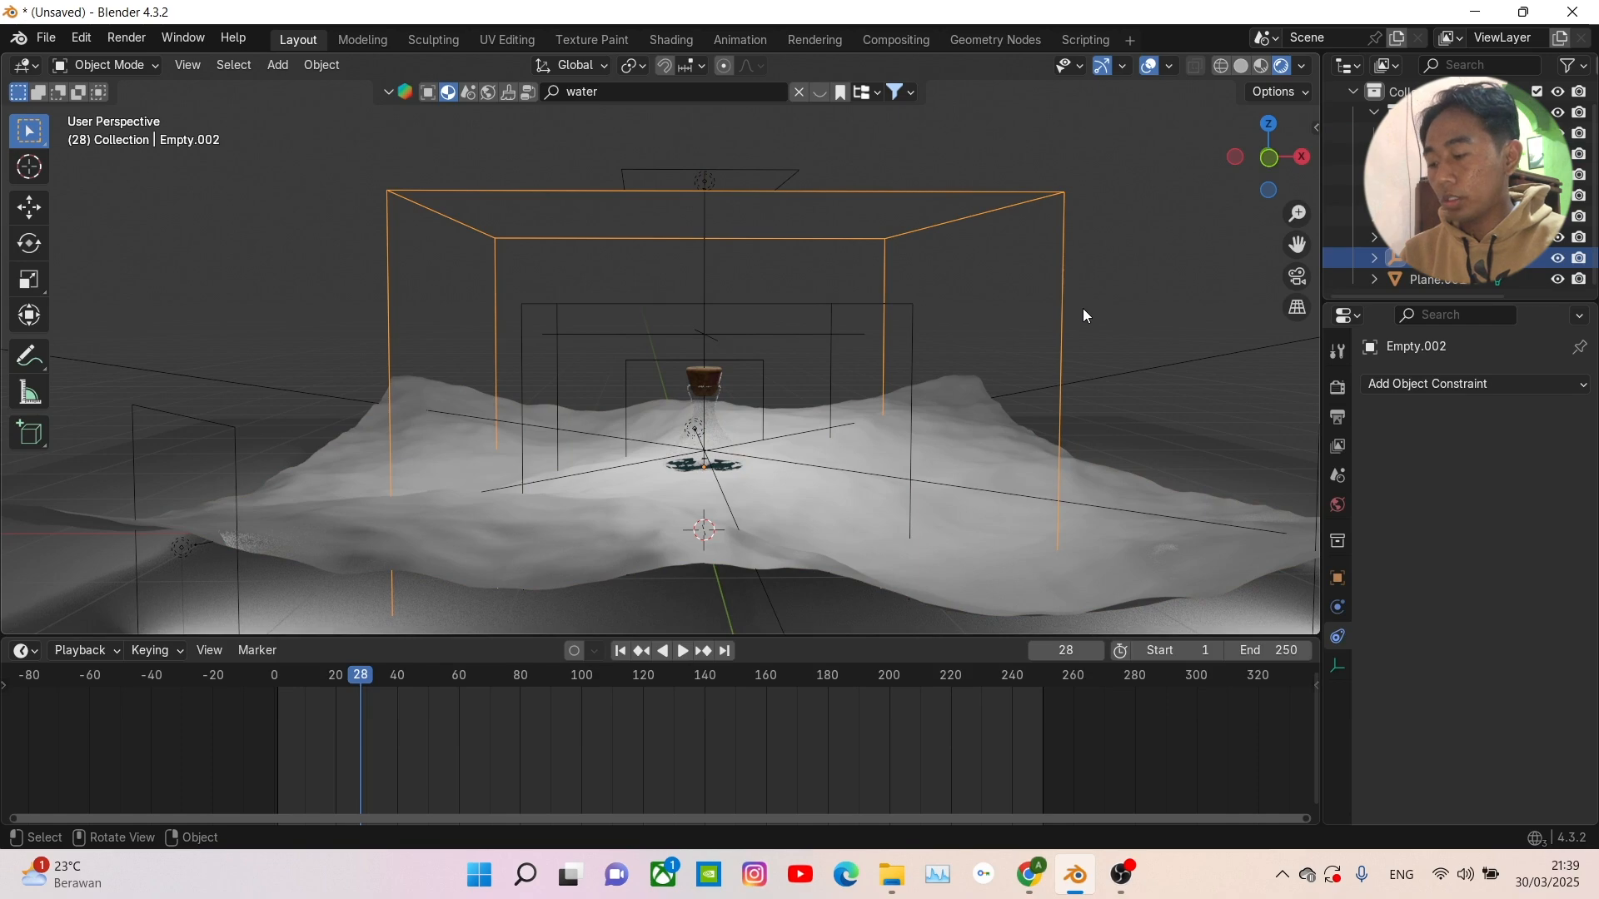
pyautogui.press('g')
pyautogui.rightClick(1082, 287)
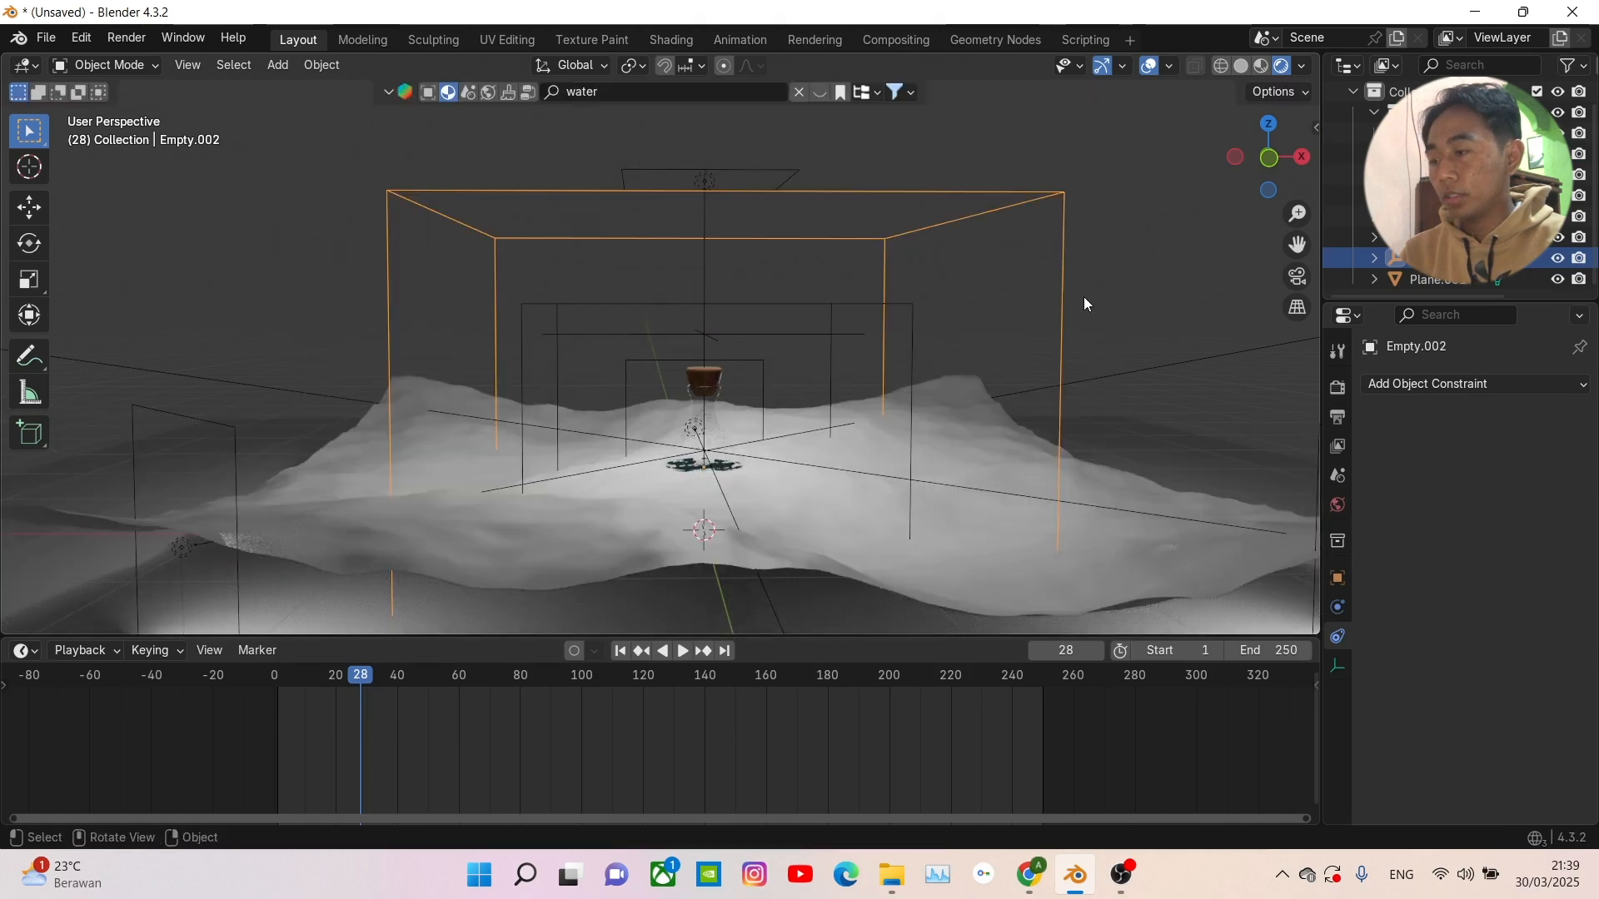
# - Add a Damped Track constraint to the ocean plane with the plain axes empty, Empty.001, as its target
pyautogui.click(923, 379)
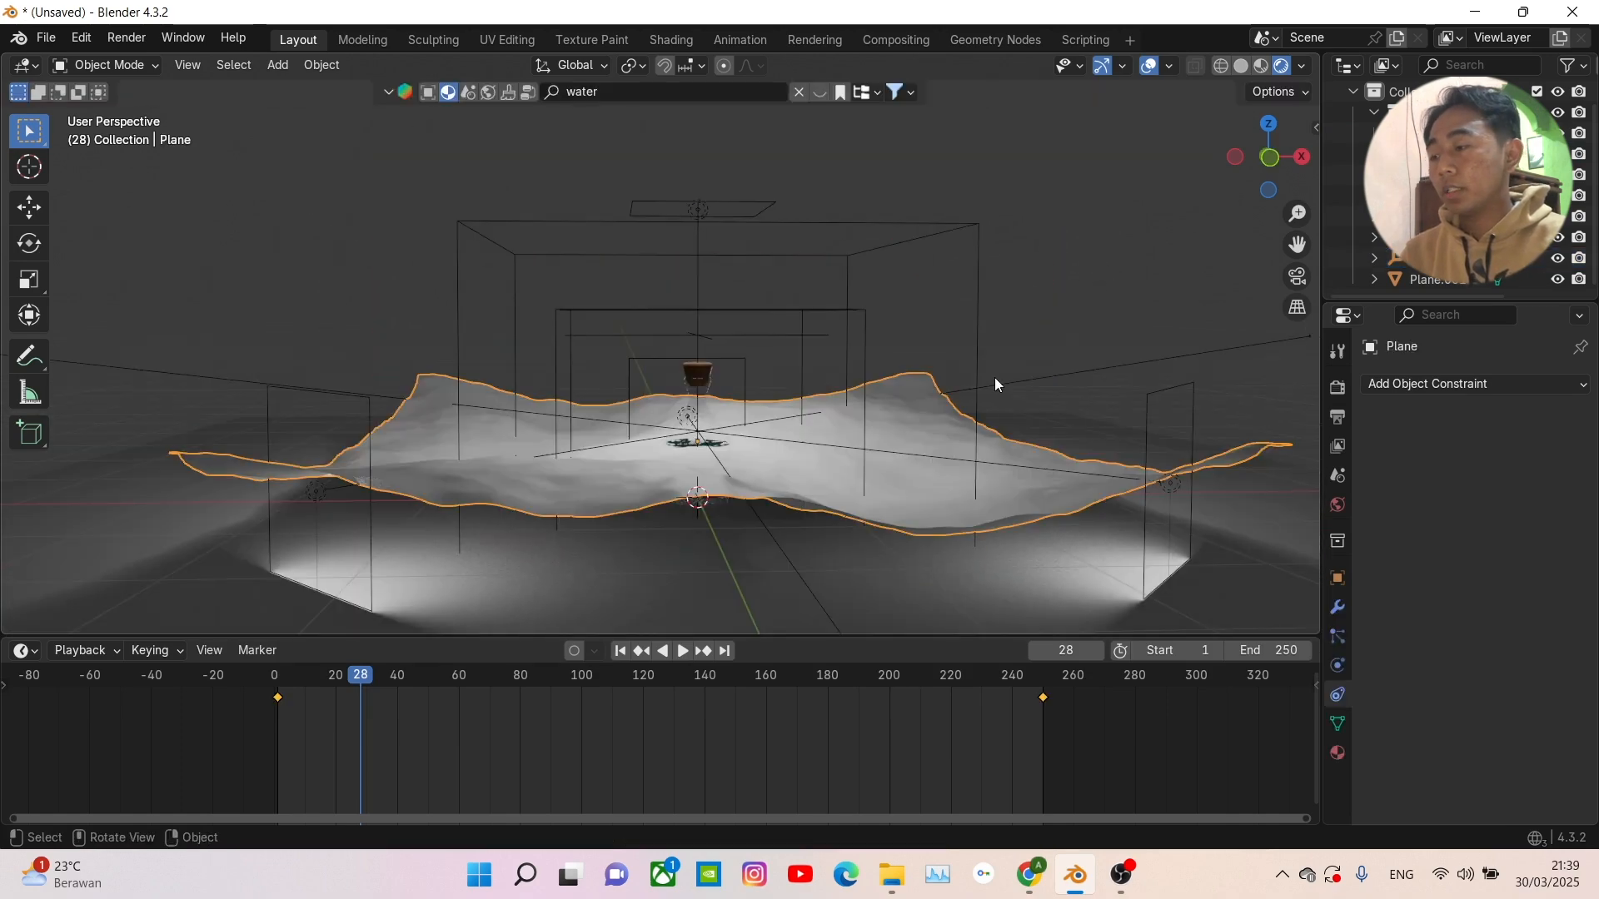
pyautogui.moveTo(921, 415); pyautogui.dragTo(914, 451, button='middle')
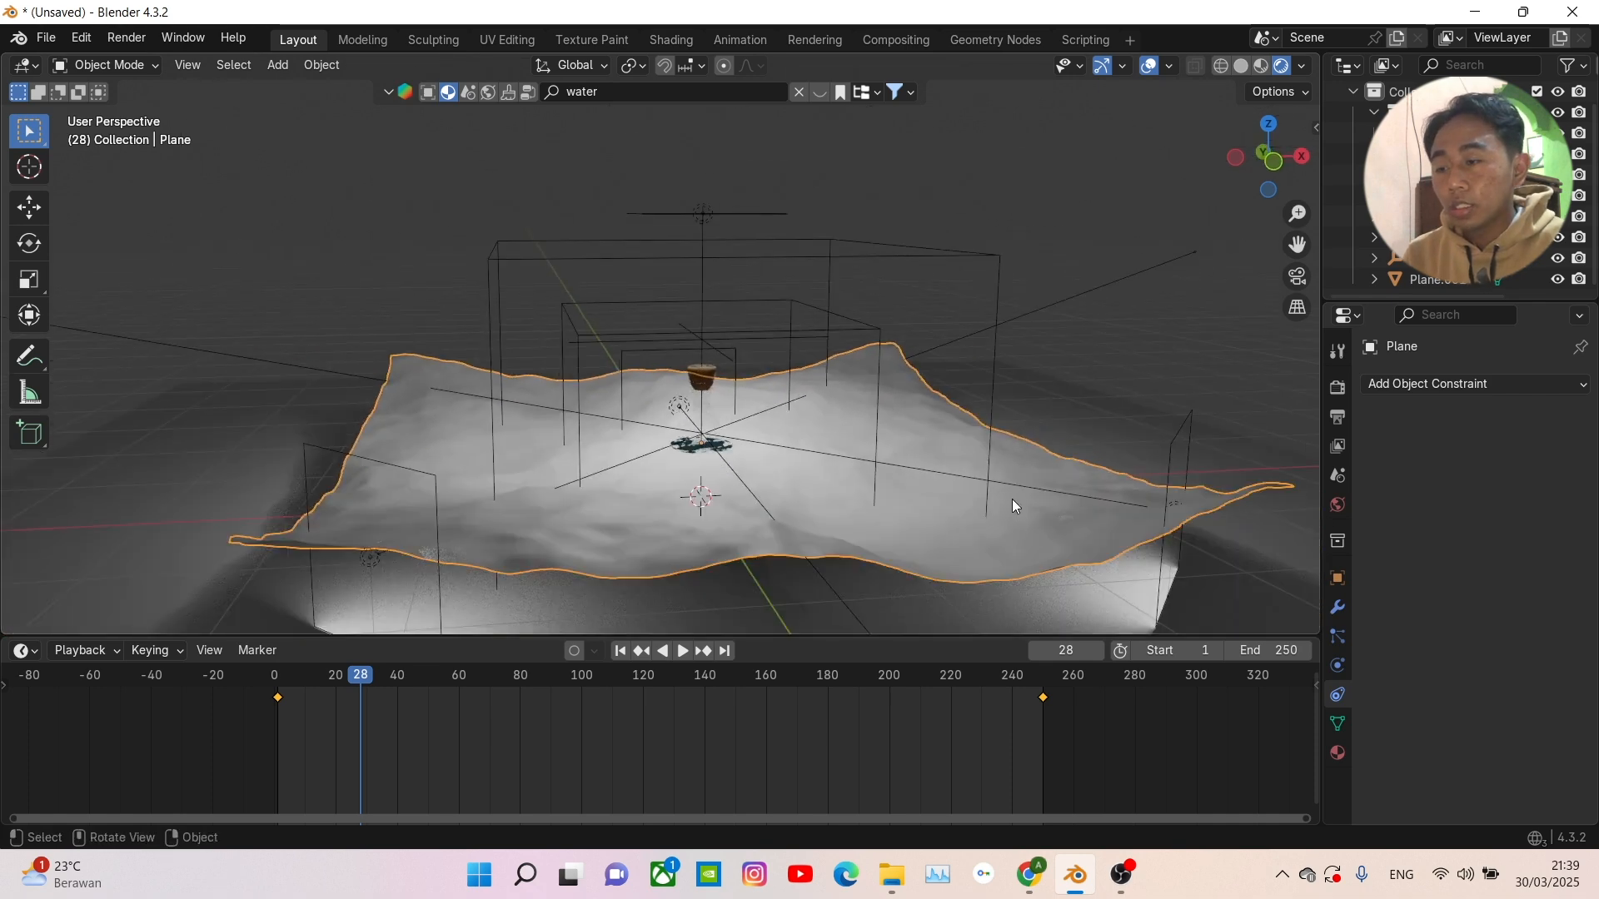
pyautogui.moveTo(1011, 505); pyautogui.dragTo(1016, 516, button='middle')
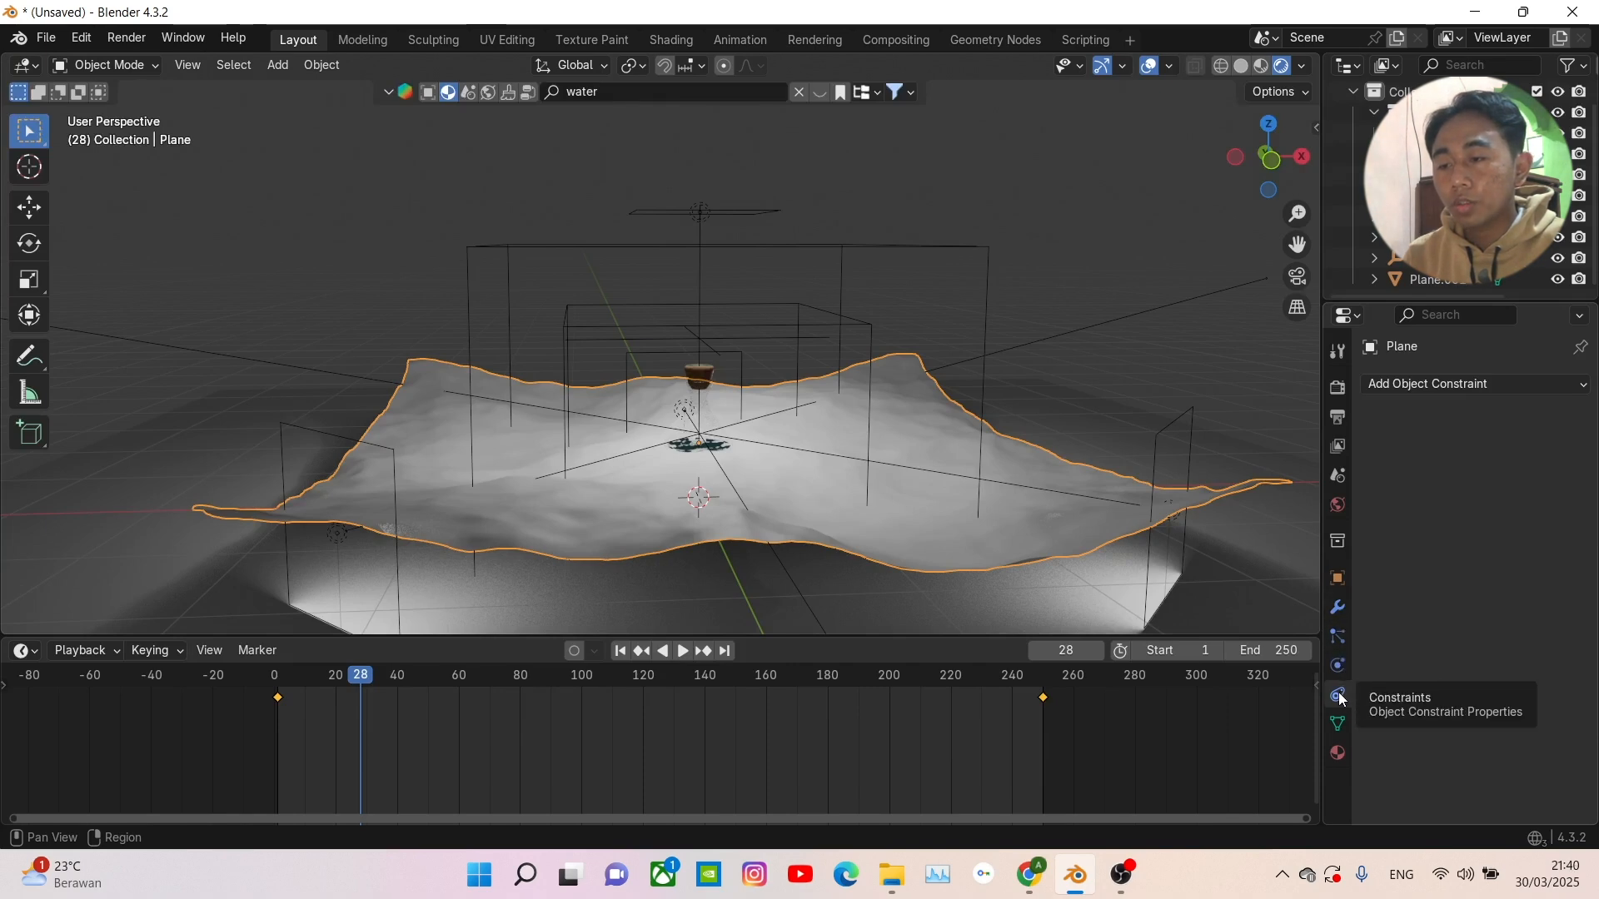
pyautogui.click(1432, 386)
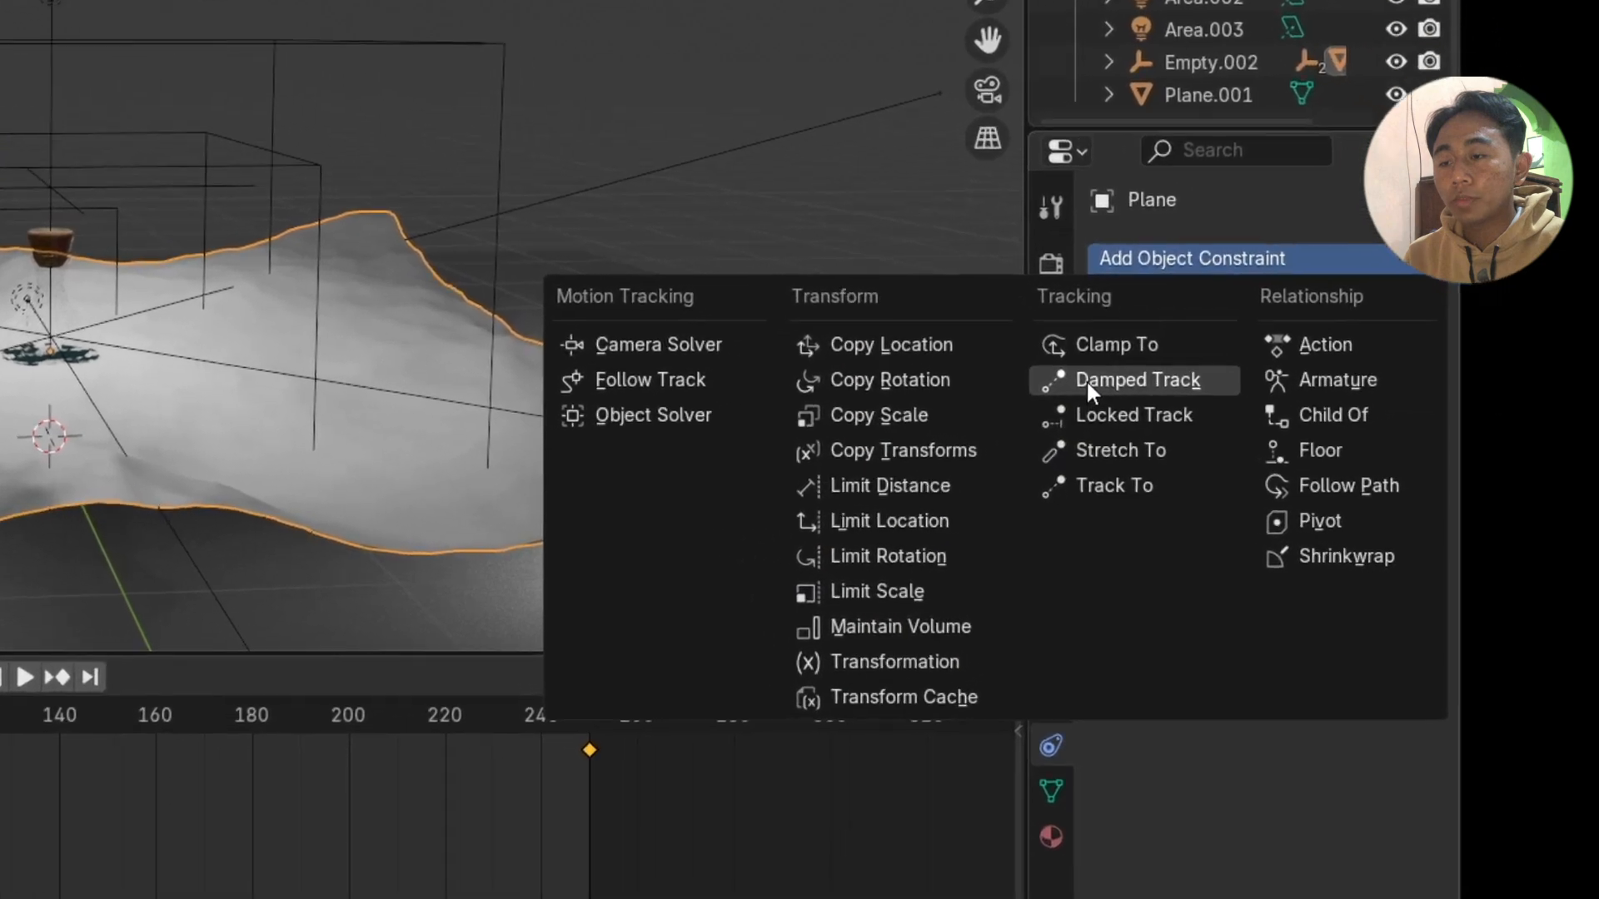
pyautogui.click(1086, 380)
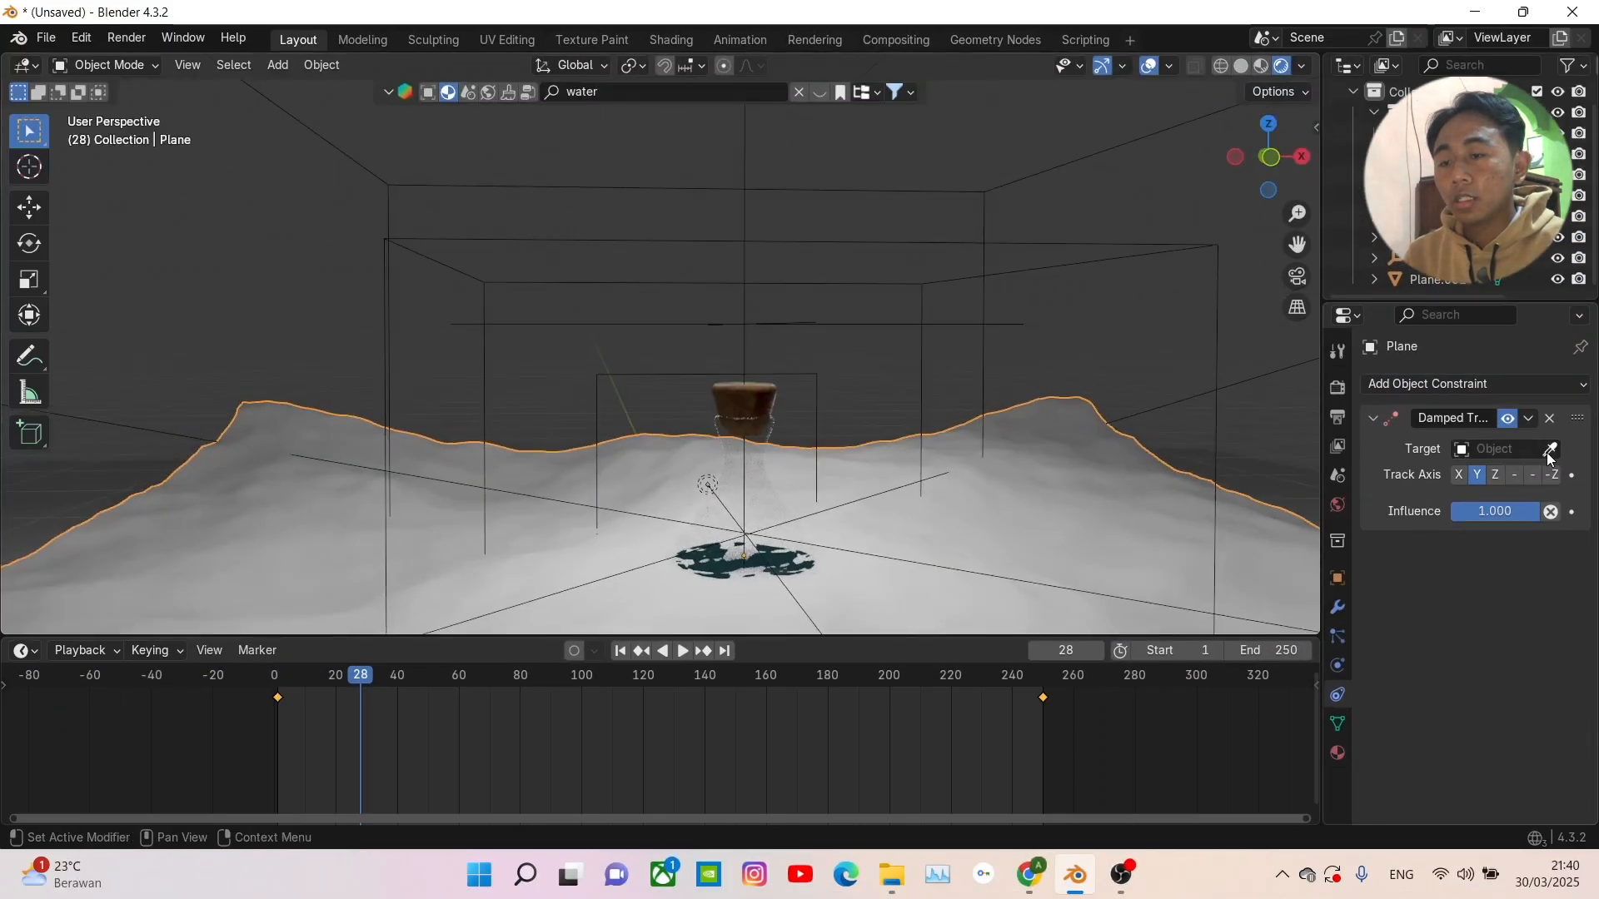
pyautogui.click(1550, 450)
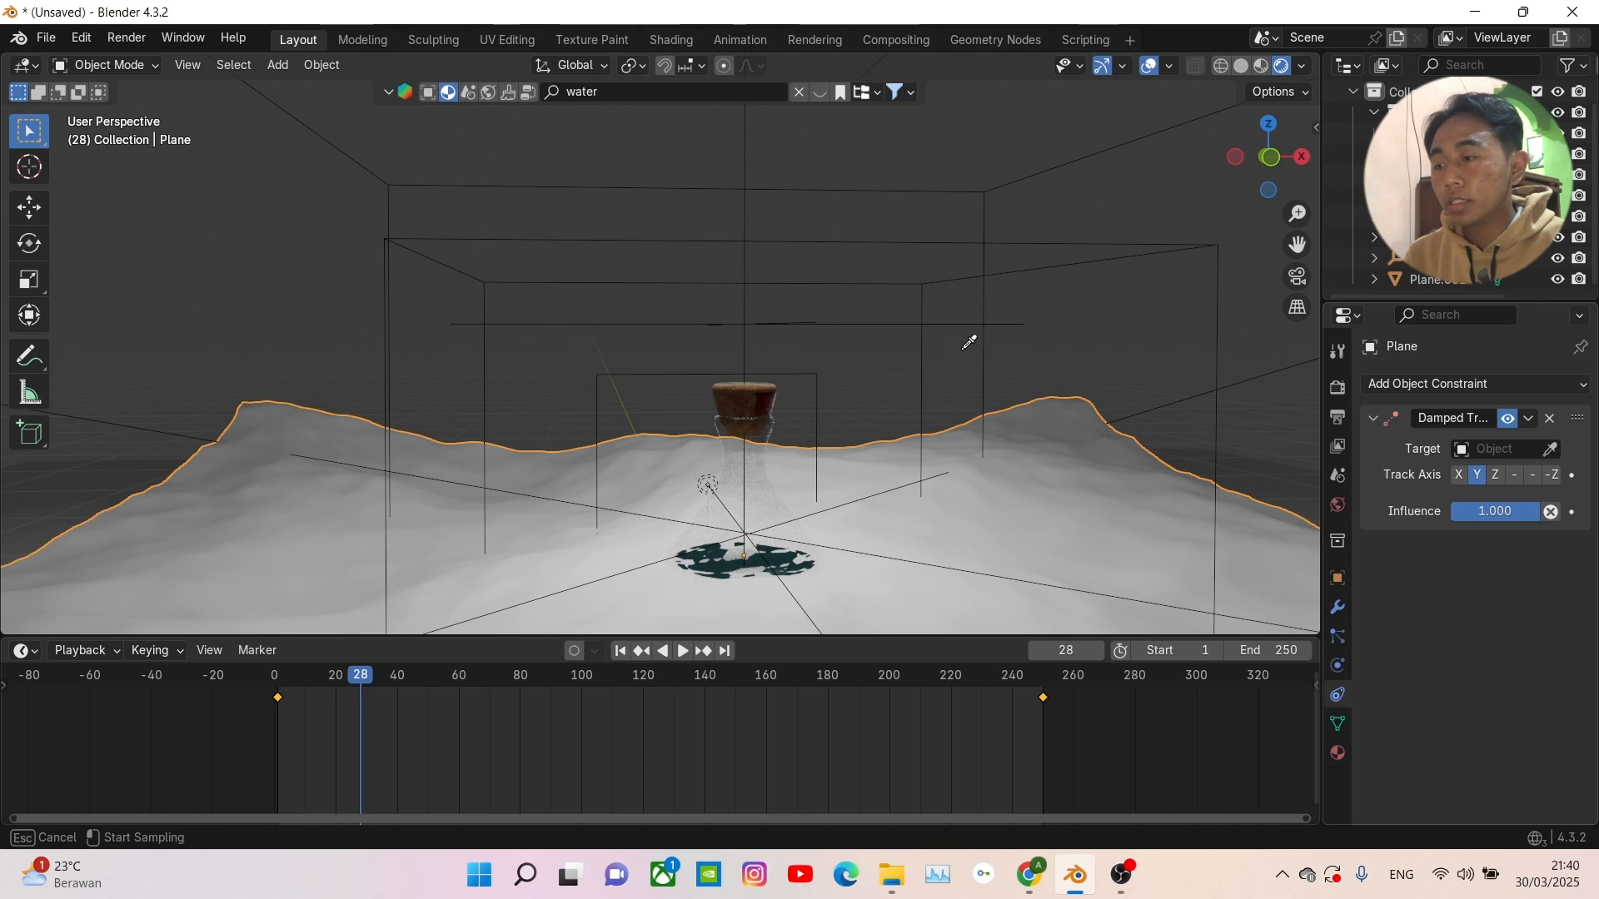
pyautogui.click(883, 319)
pyautogui.moveTo(878, 325); pyautogui.dragTo(887, 531, button='middle')
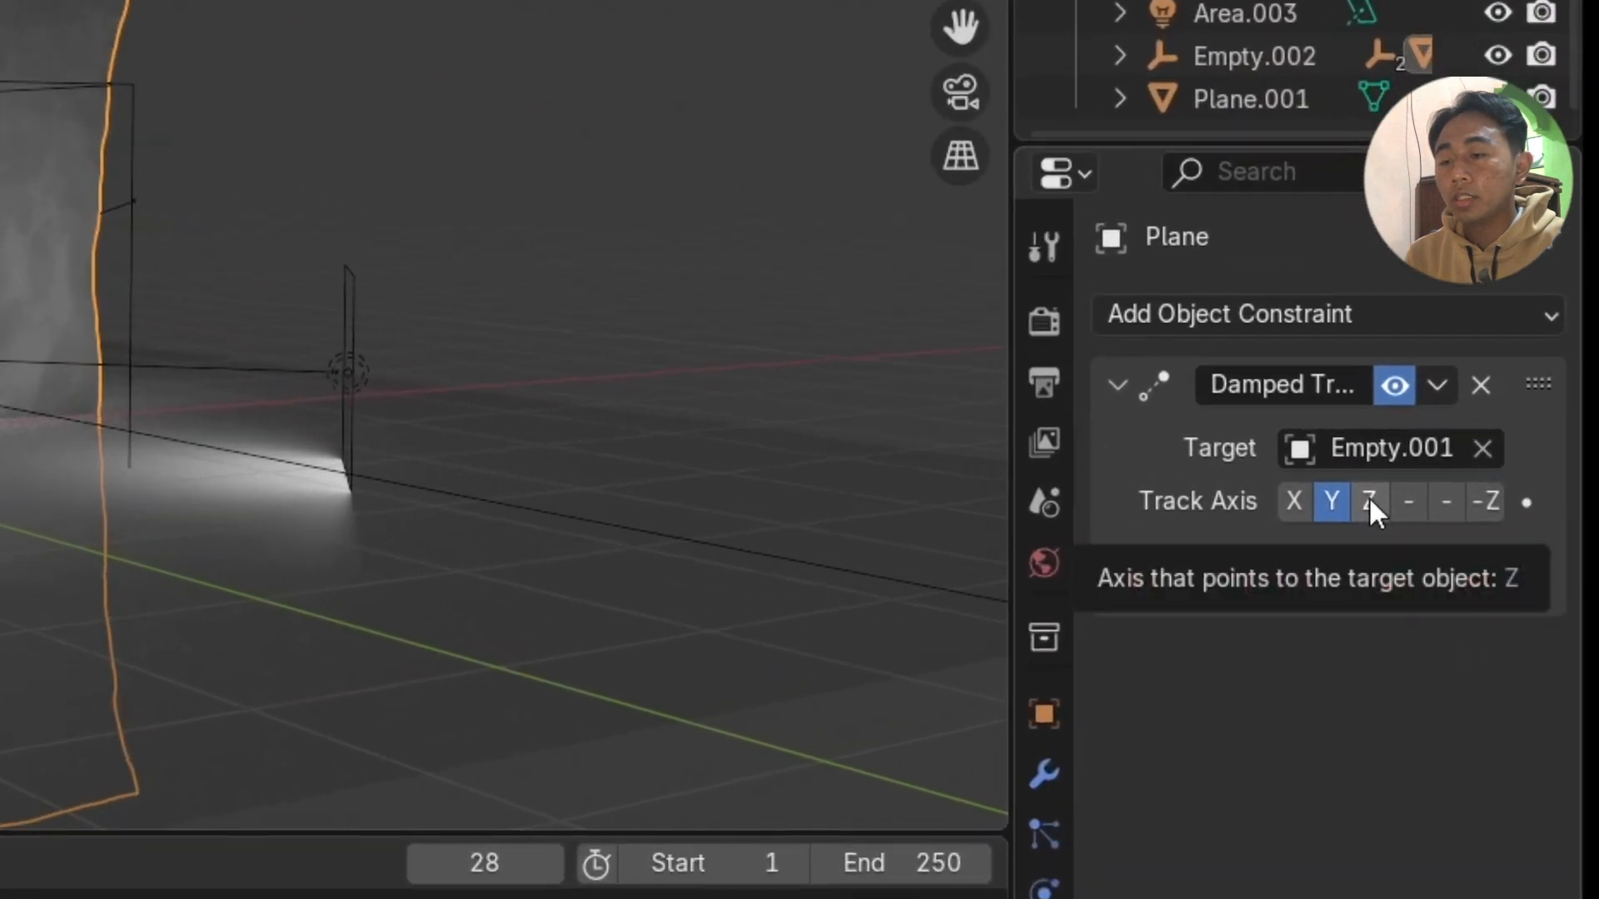
# - Set the Damped Track constraint's track axis to Z and hide the ocean plane
pyautogui.click(1497, 475)
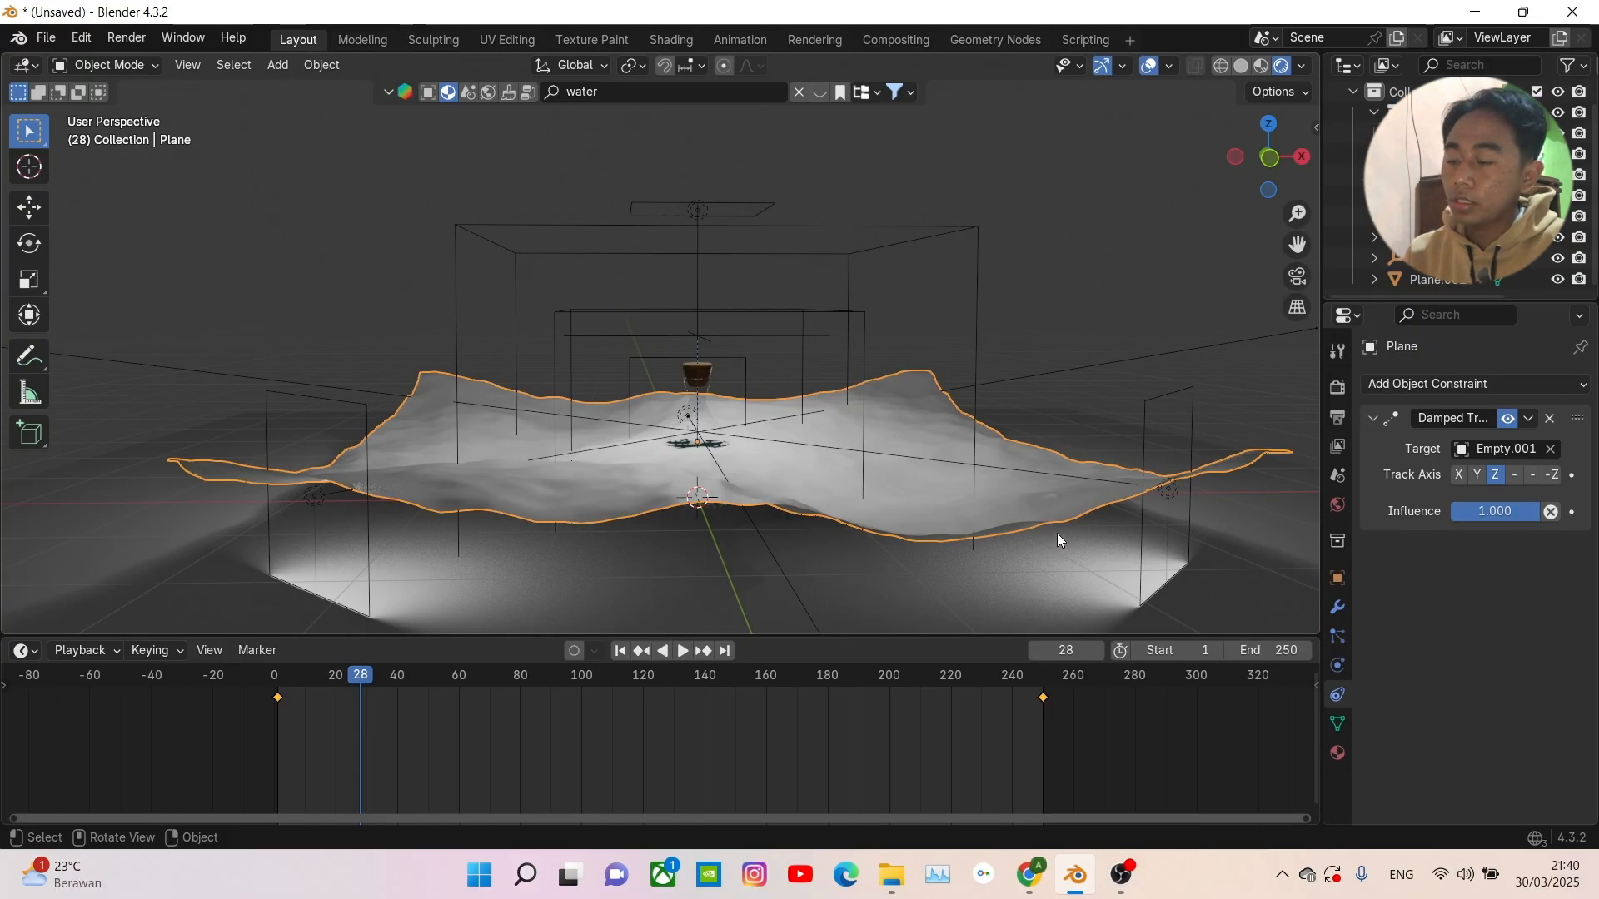
pyautogui.press('h')
pyautogui.scroll(-3, 939, 540)
pyautogui.moveTo(939, 539)
pyautogui.mouseDown(button='middle')
pyautogui.moveTo(875, 571)
pyautogui.moveTo(915, 550)
pyautogui.moveTo(892, 549)
pyautogui.moveTo(974, 562)
pyautogui.mouseUp(button='middle')
pyautogui.scroll(4, 887, 565)
pyautogui.scroll(1, 916, 549)
pyautogui.scroll(-4, 916, 550)
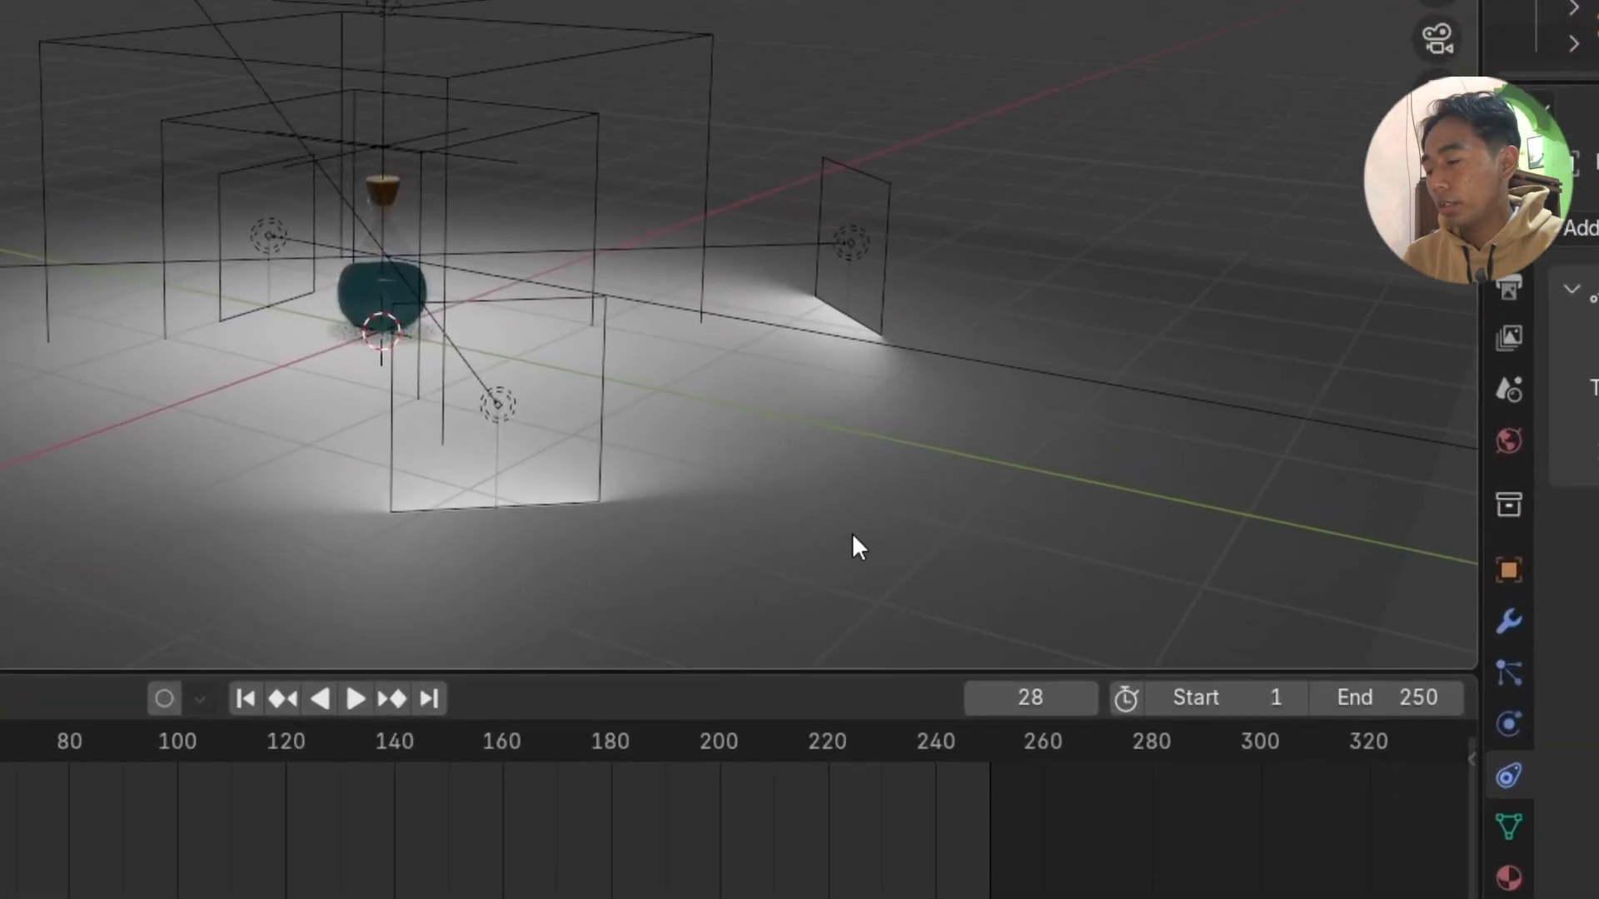
# - Add a camera to the scene
pyautogui.hotkey('shift', 'a')
pyautogui.moveTo(958, 553)
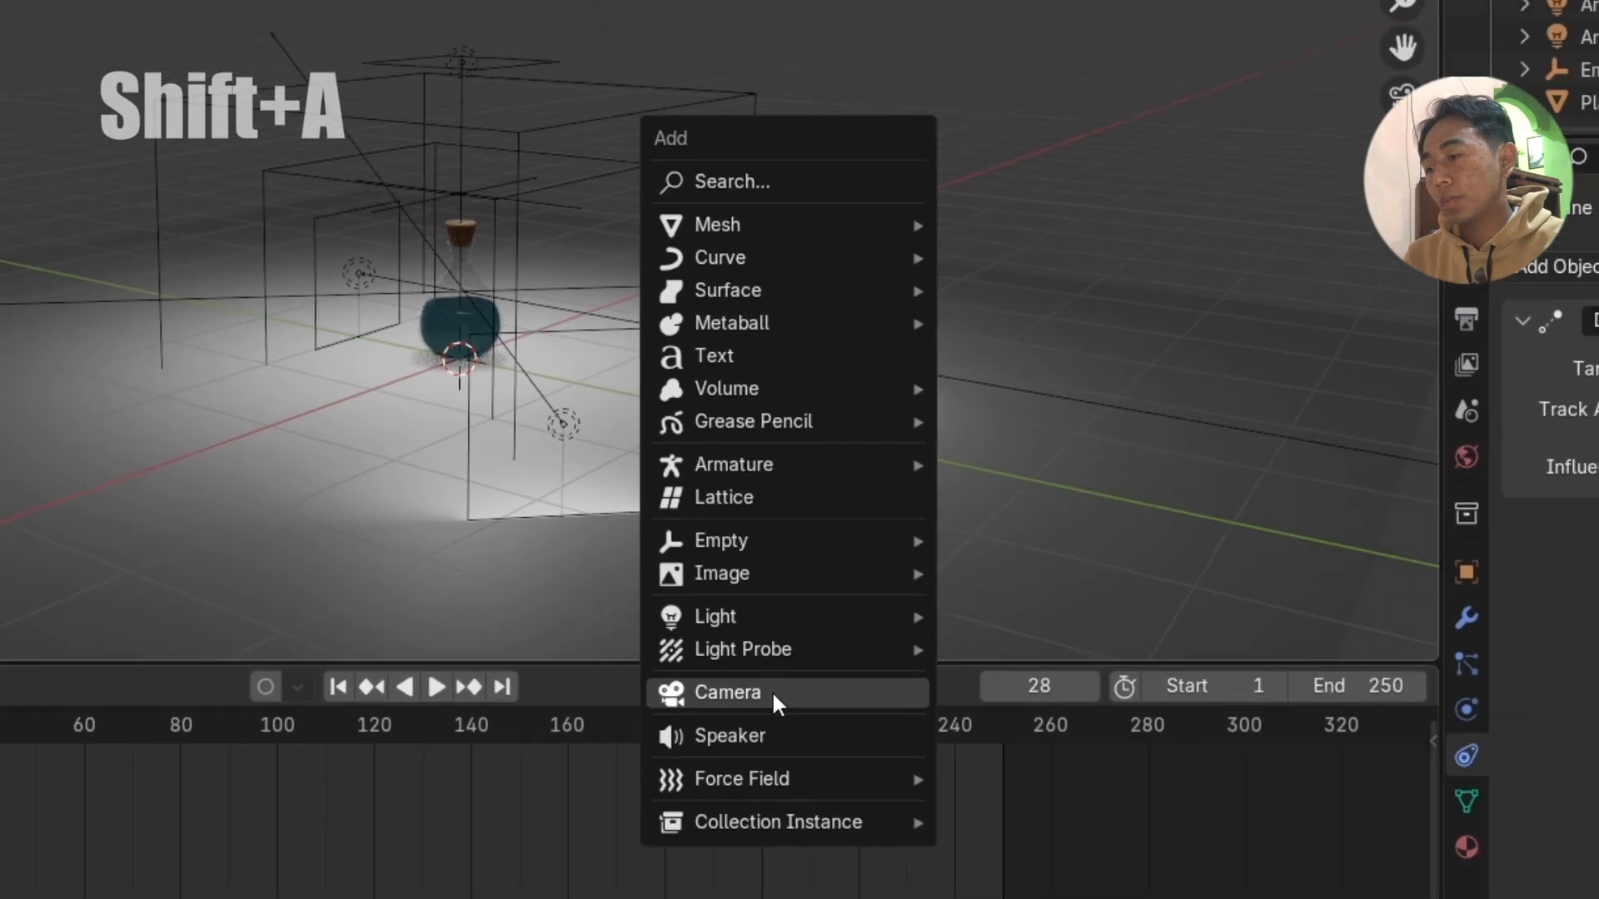
pyautogui.click(714, 711)
pyautogui.moveTo(702, 589); pyautogui.dragTo(644, 552, button='middle')
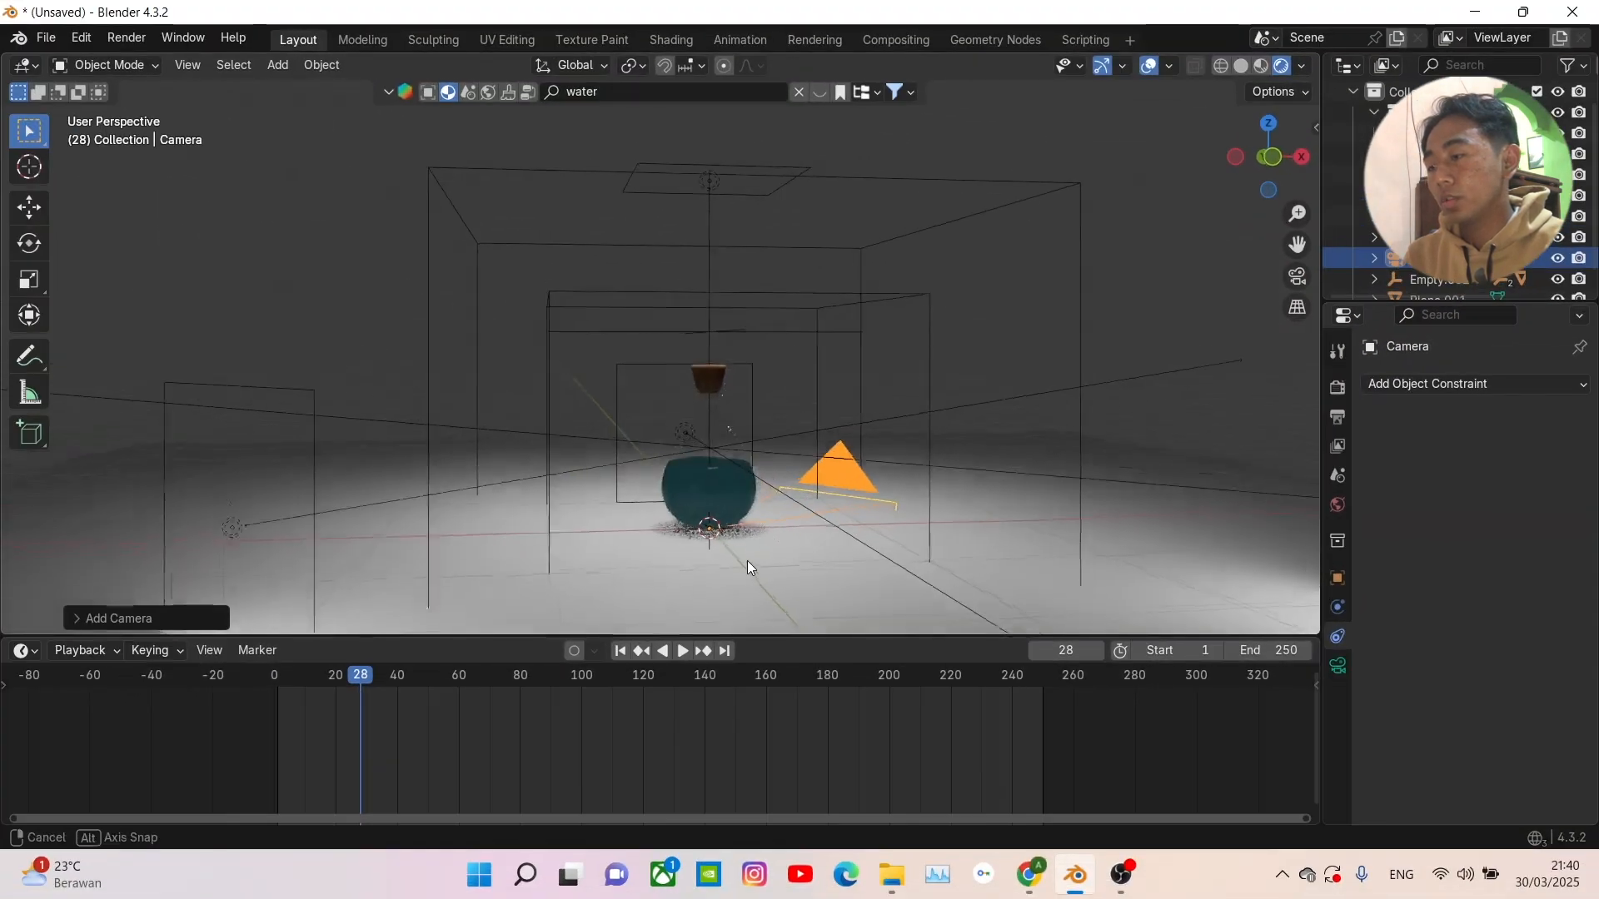
# - Frame the bottle from the front, align the active camera to this view and move the camera closer to the bottle
pyautogui.moveTo(744, 554); pyautogui.dragTo(773, 521, button='middle')
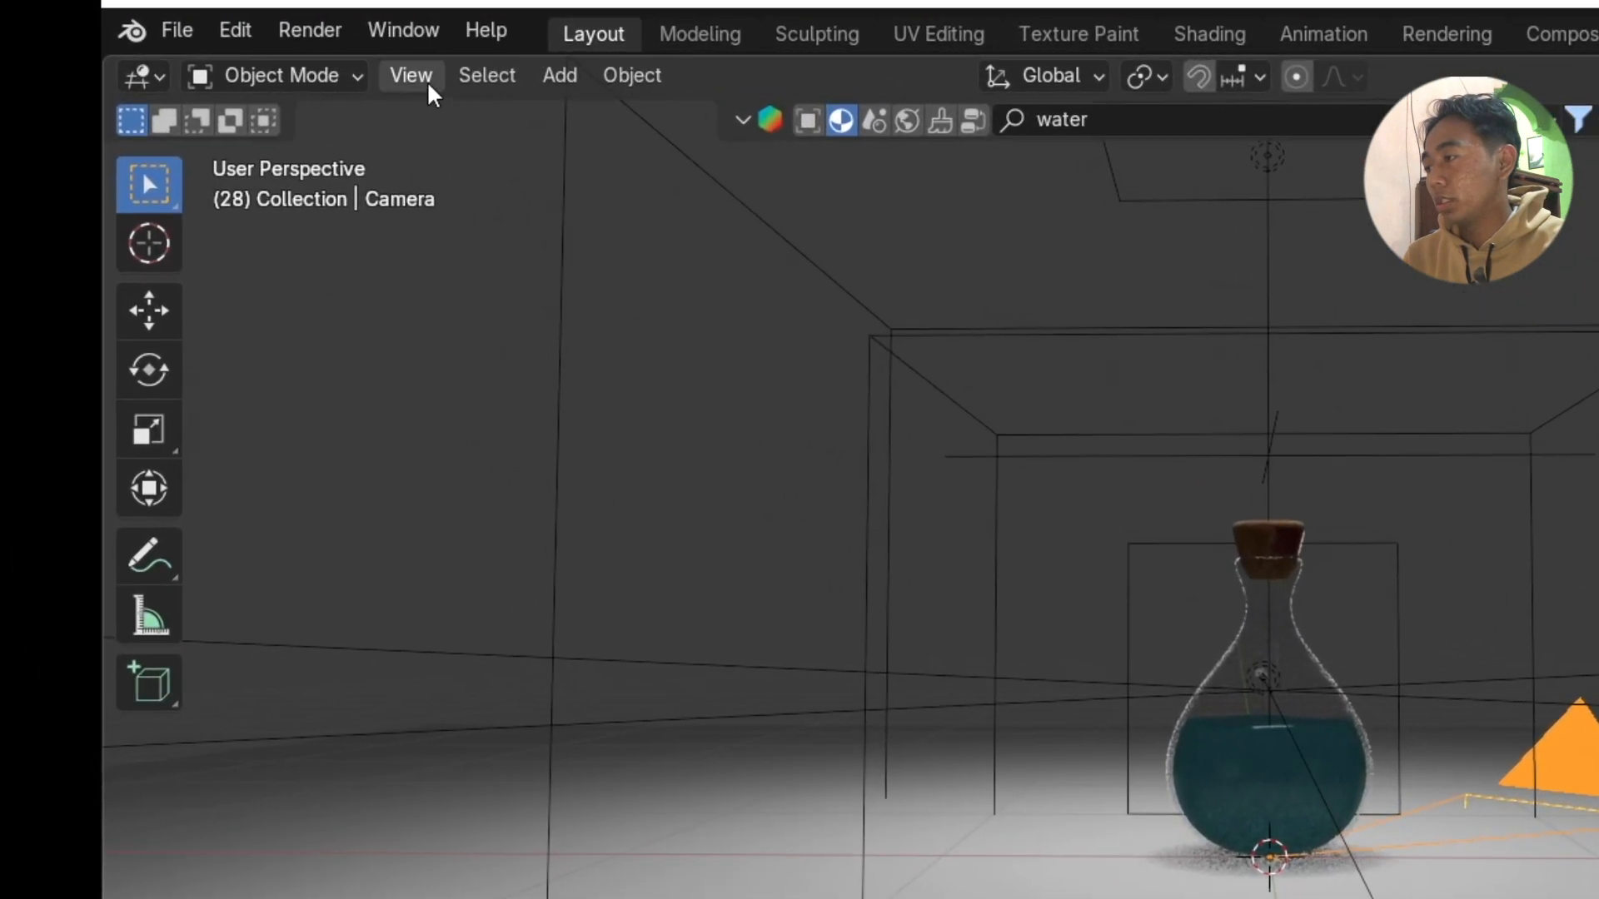
pyautogui.click(425, 80)
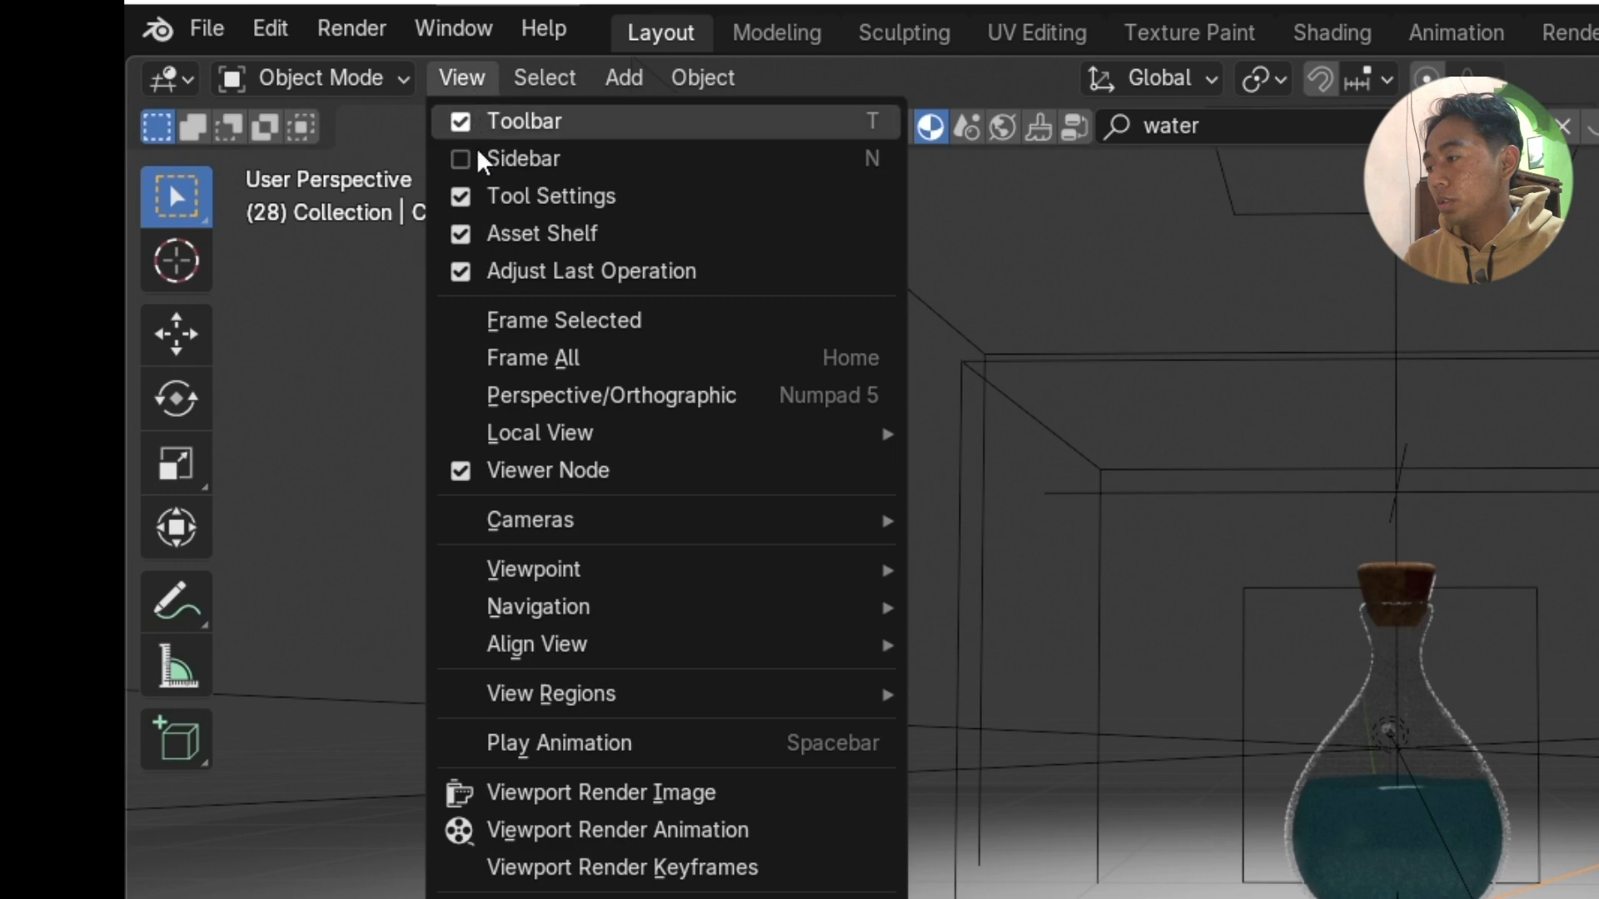
pyautogui.moveTo(476, 662)
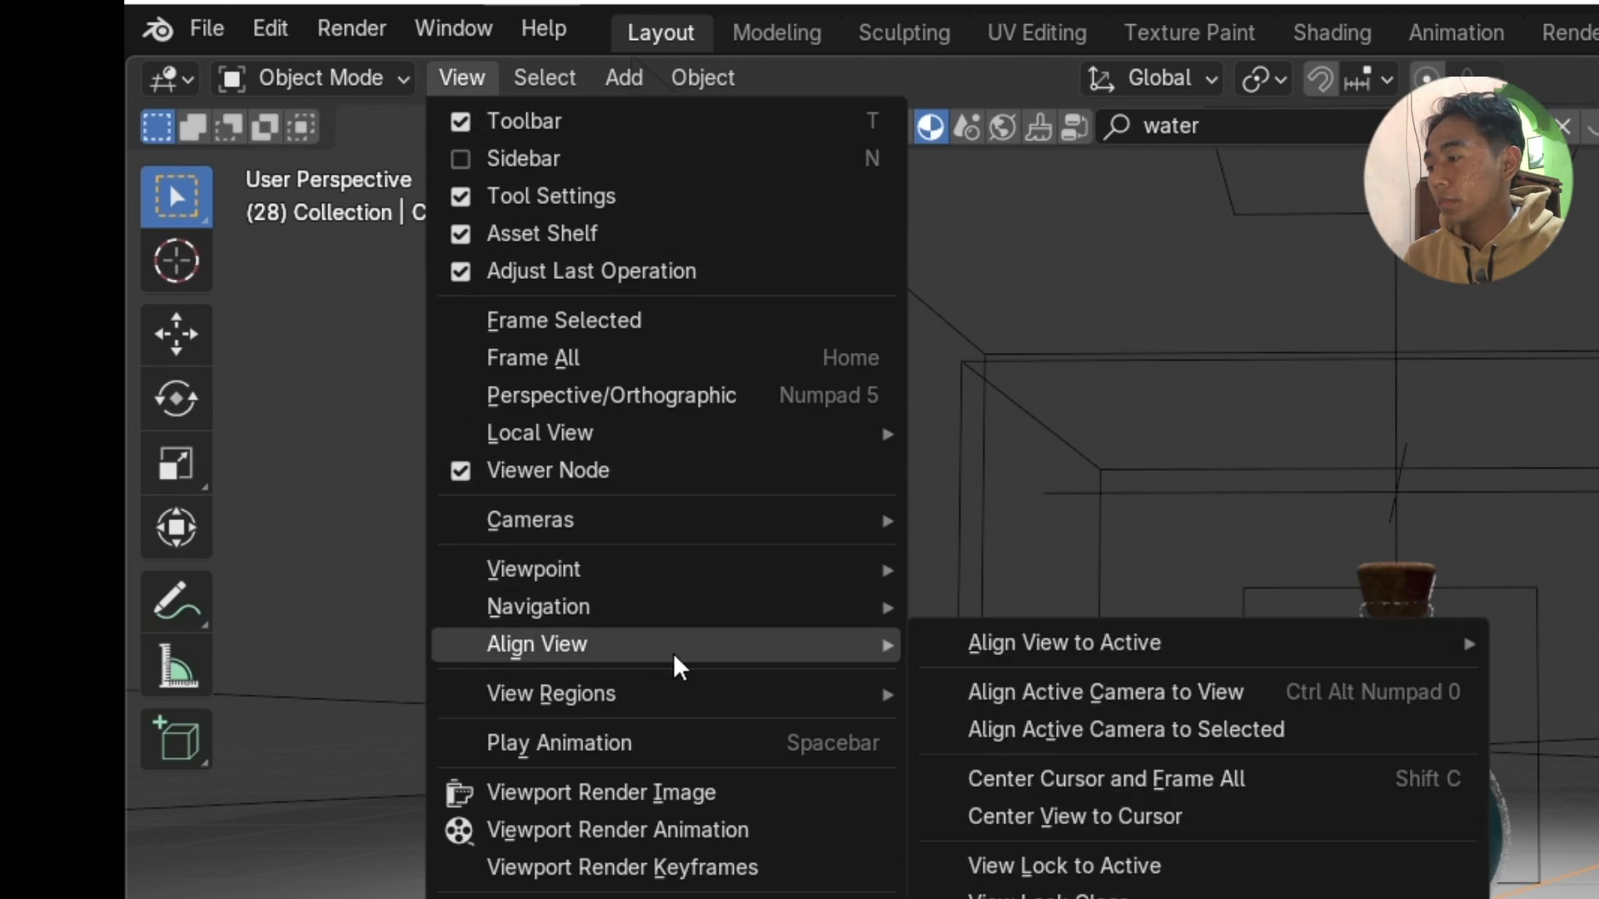
pyautogui.moveTo(1023, 662)
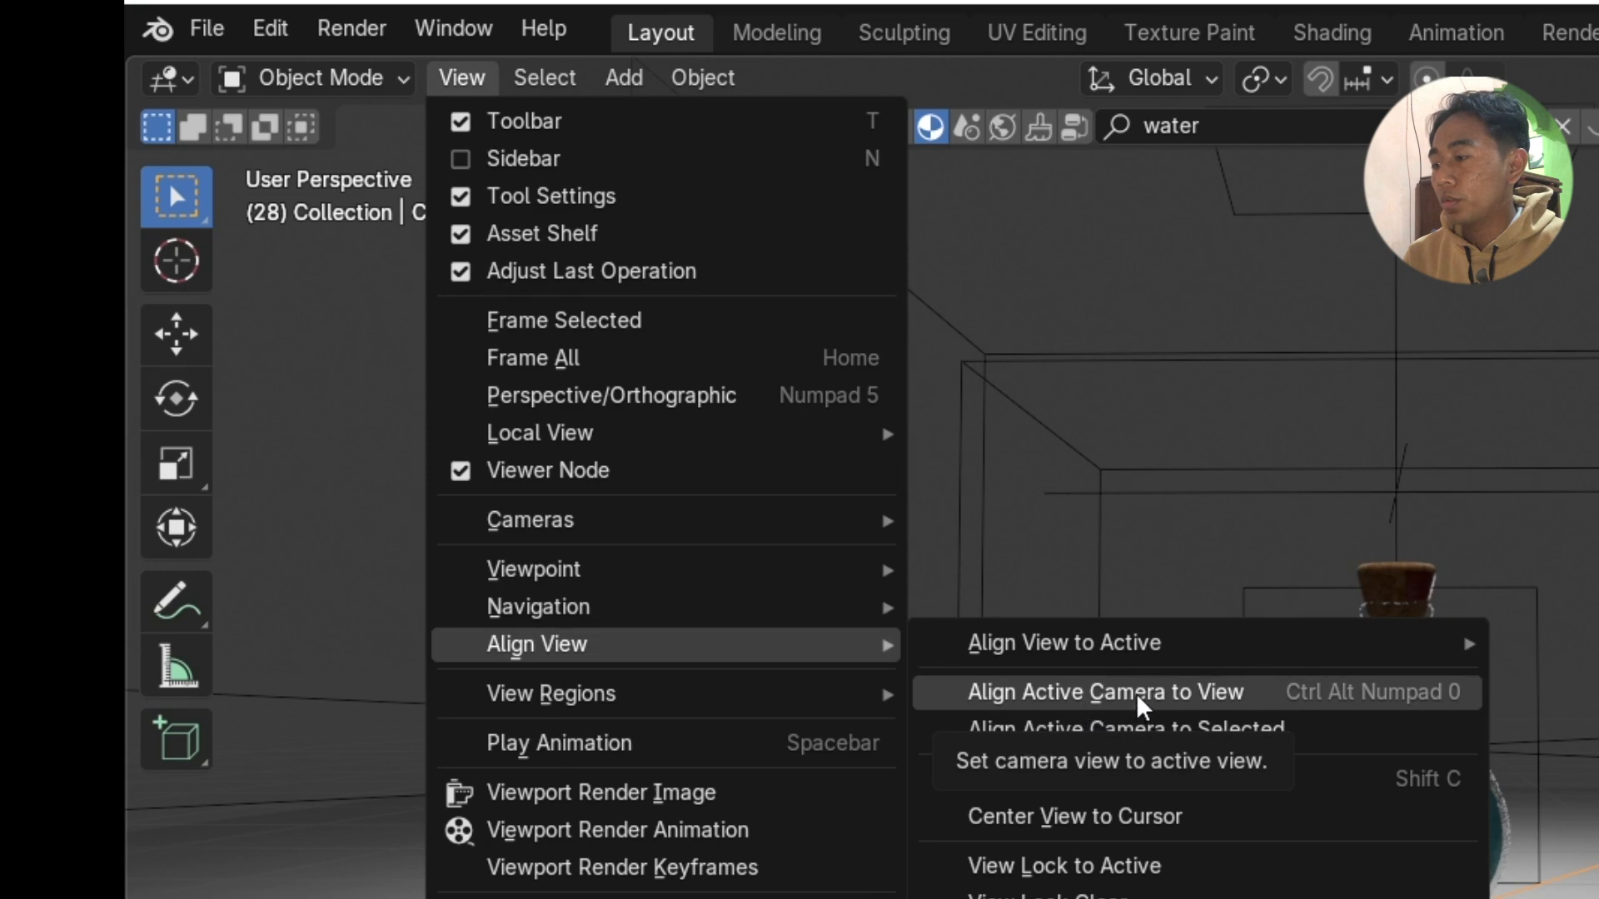
pyautogui.click(1104, 699)
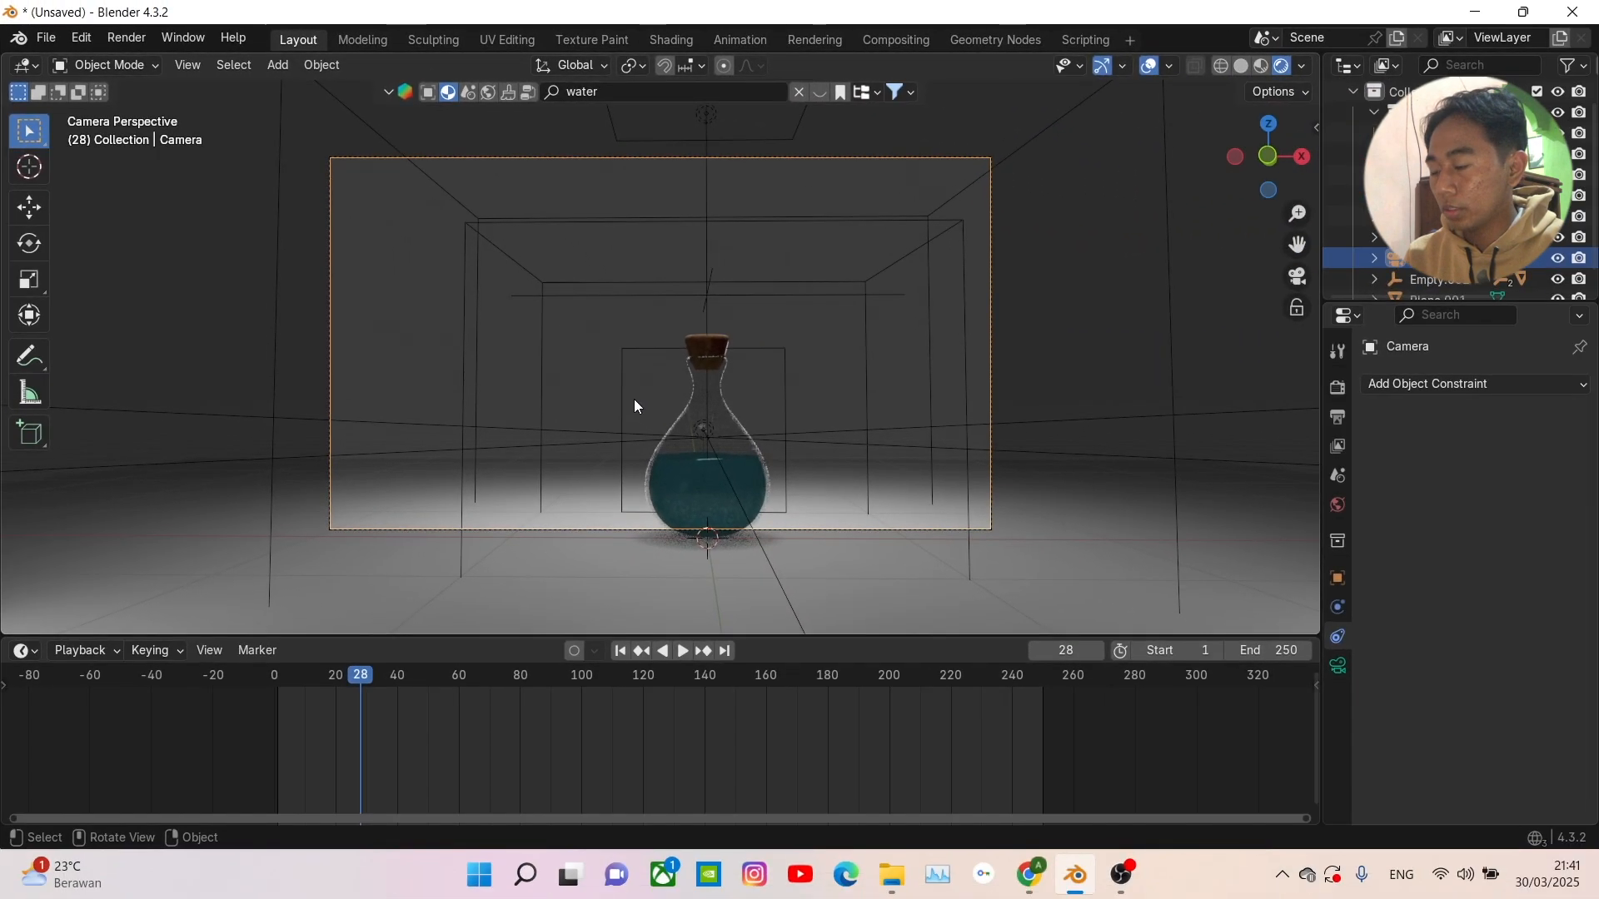
pyautogui.press('g')
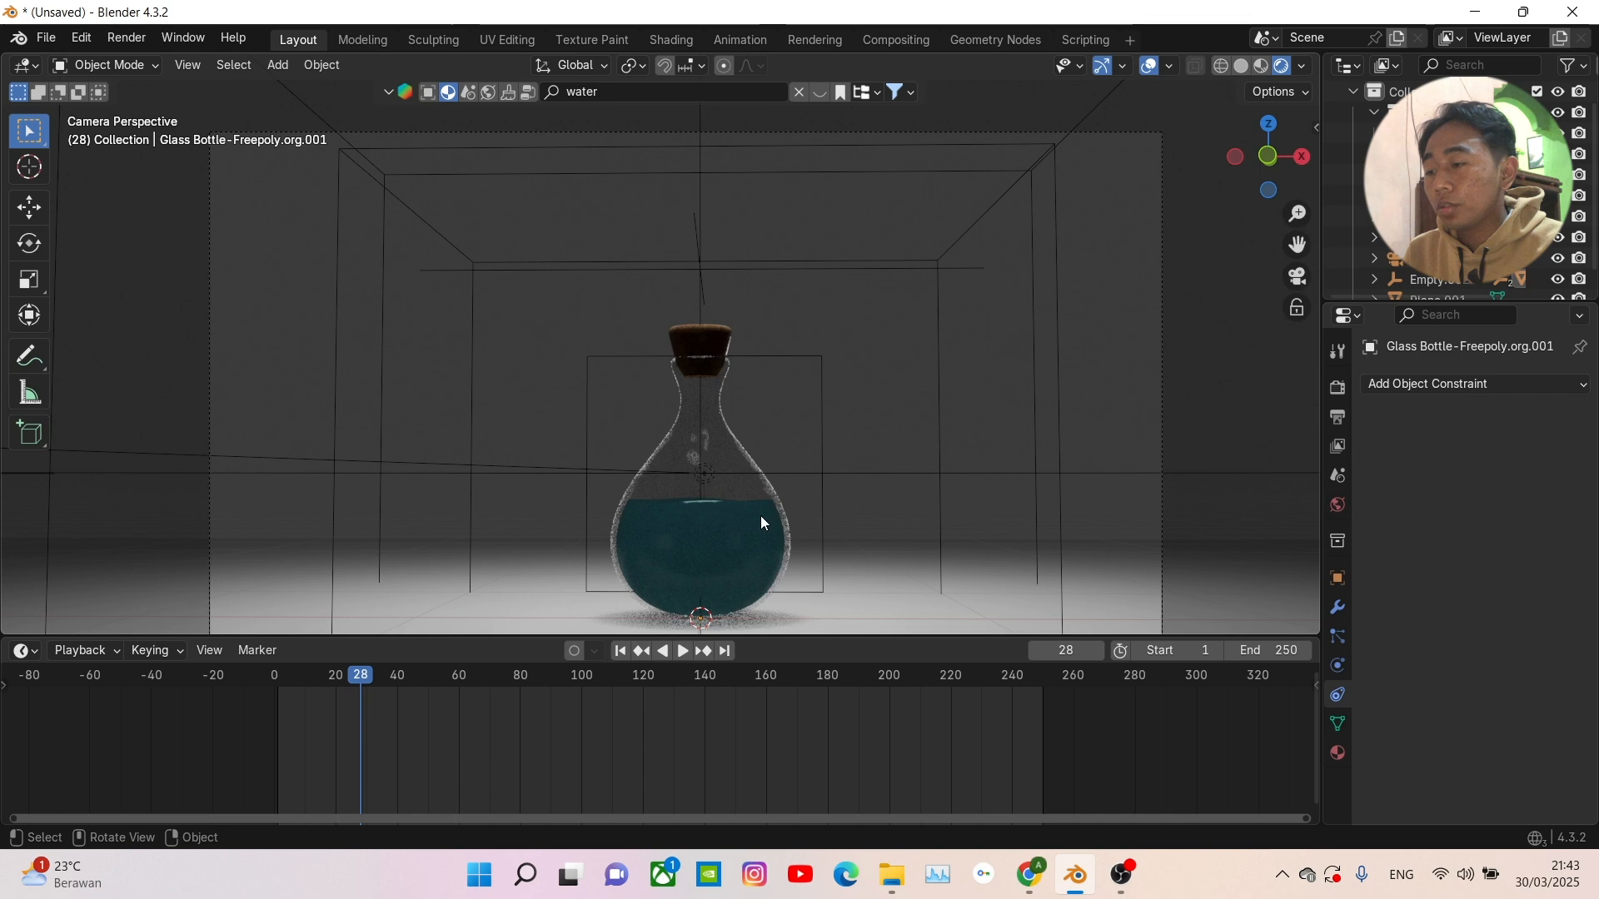
# - Parent the glass bottle, the liquid and the plain axes empty to the cube empty named Empty, using the Object option
pyautogui.click(761, 518)
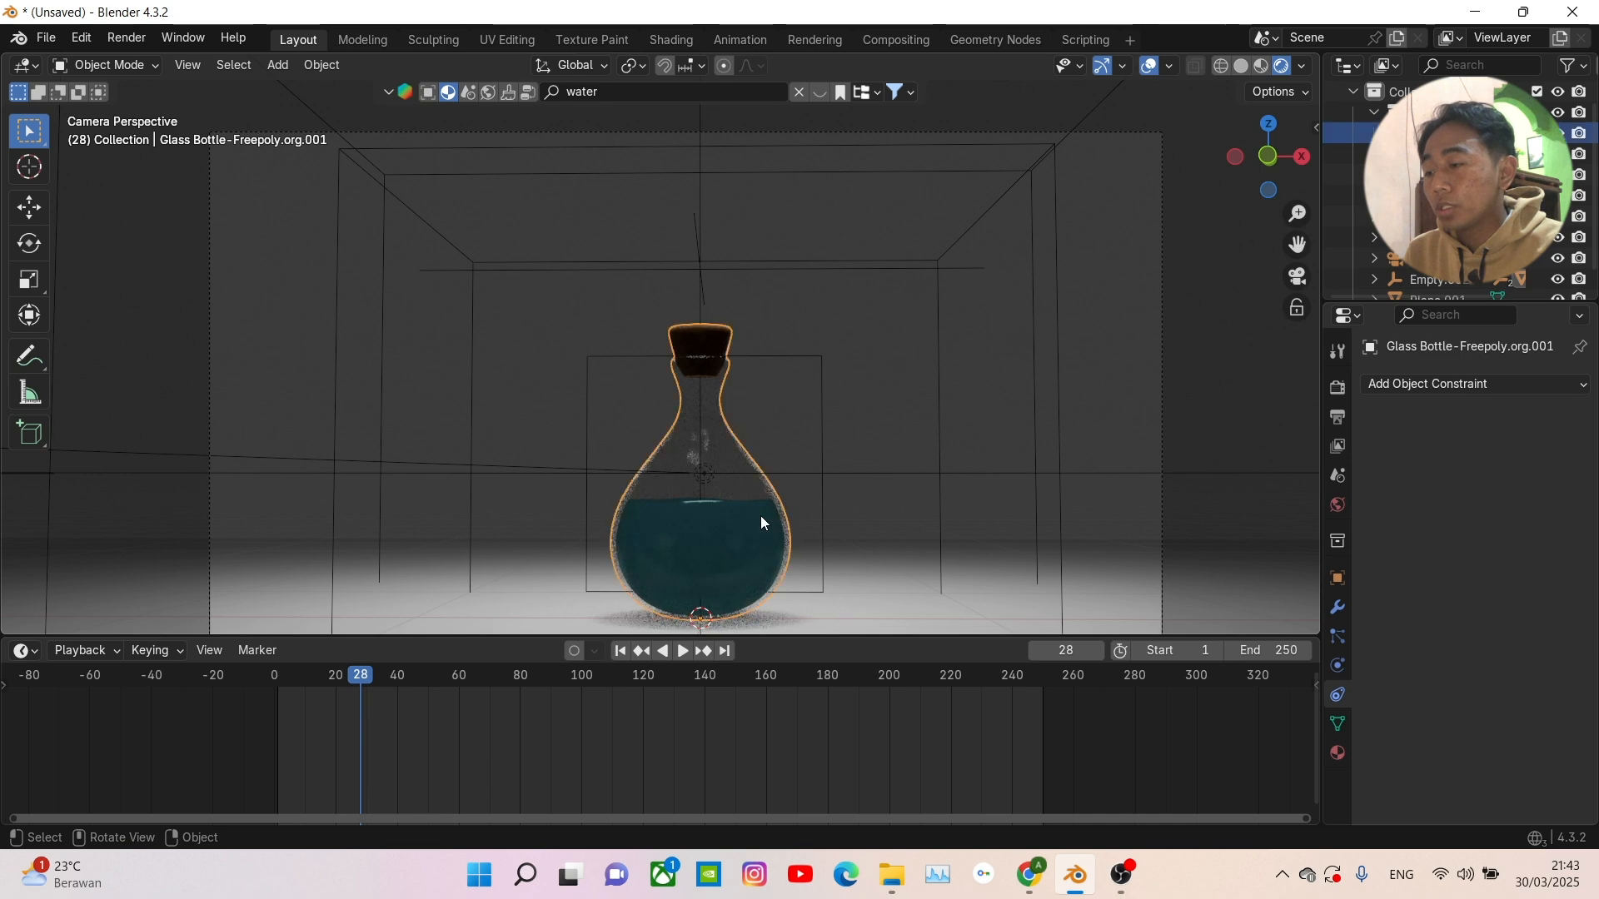
pyautogui.click(758, 514)
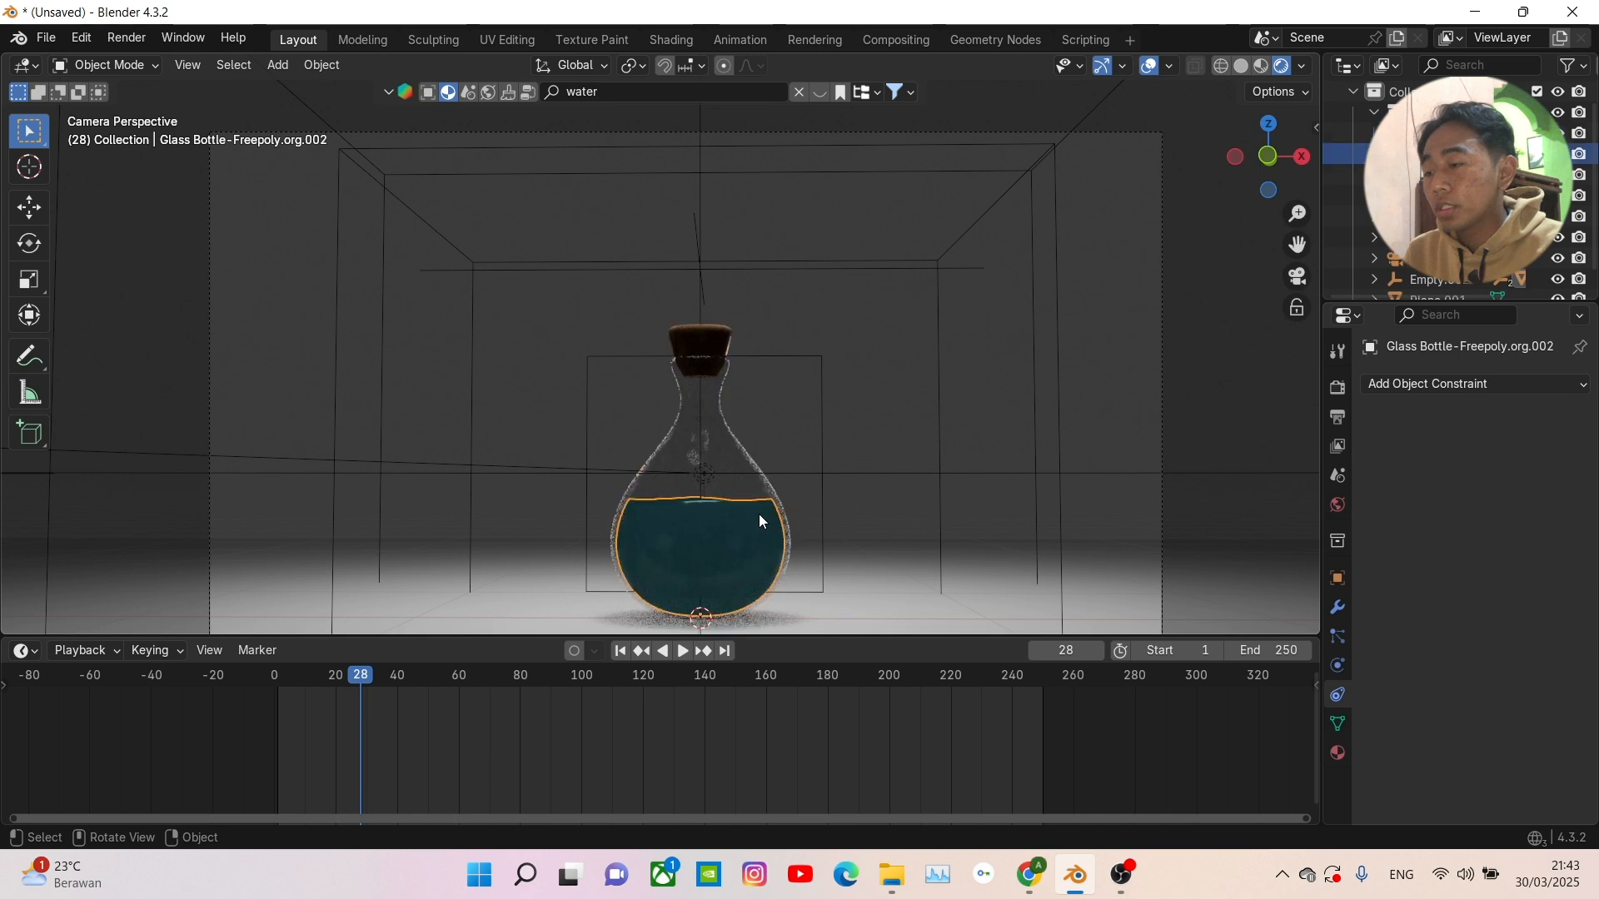
pyautogui.click(730, 441)
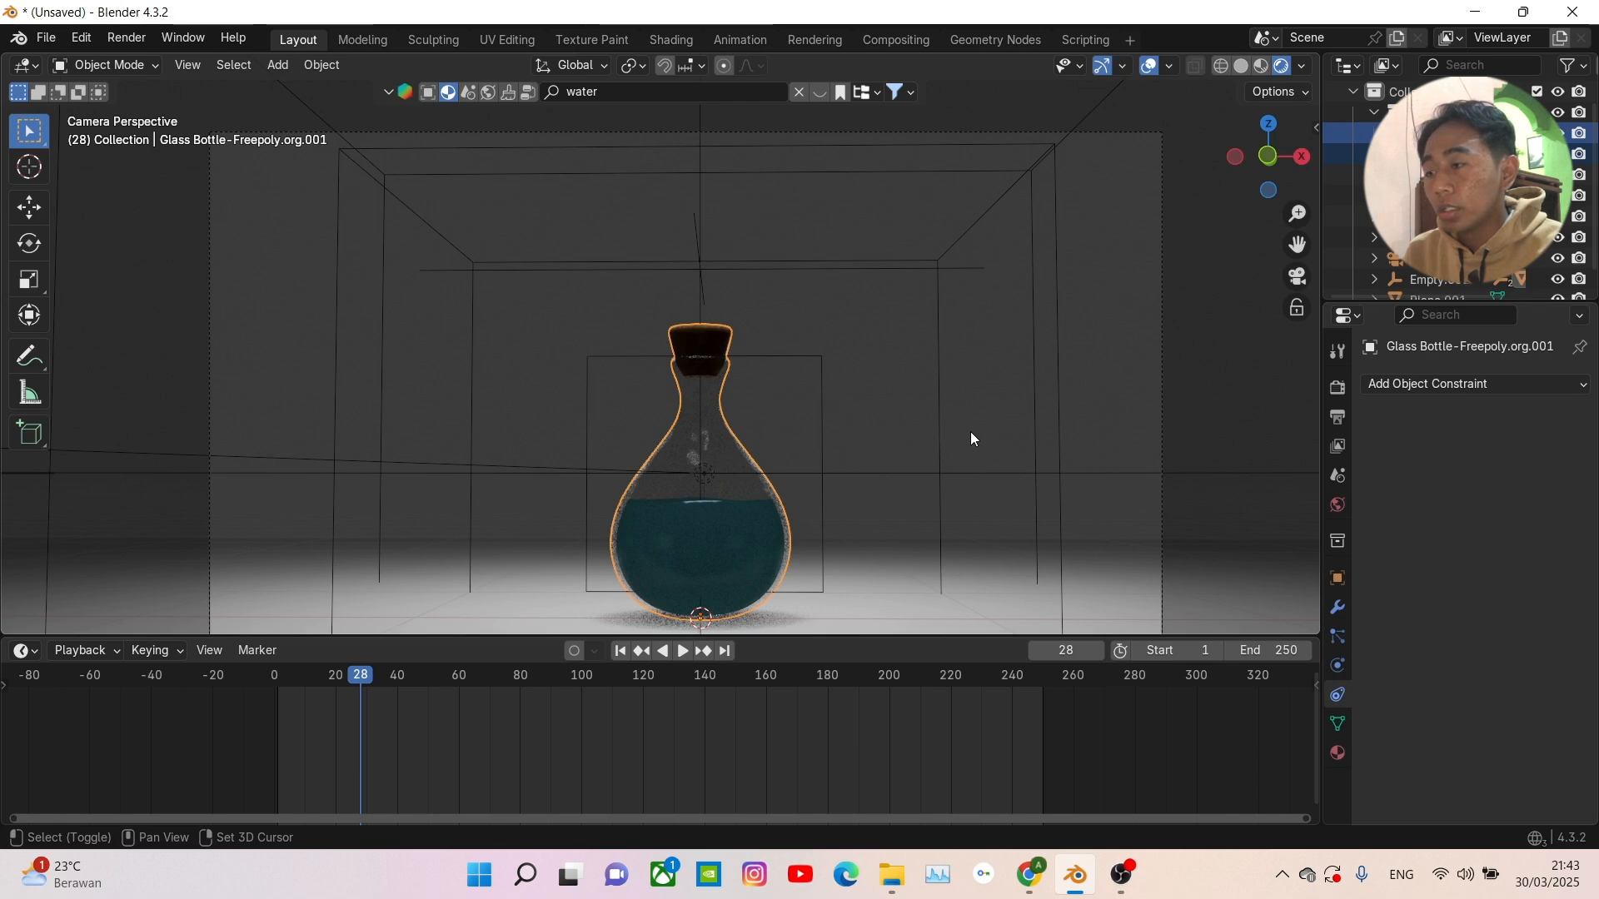
pyautogui.keyDown('shift'); pyautogui.click(778, 274); pyautogui.keyUp('shift')
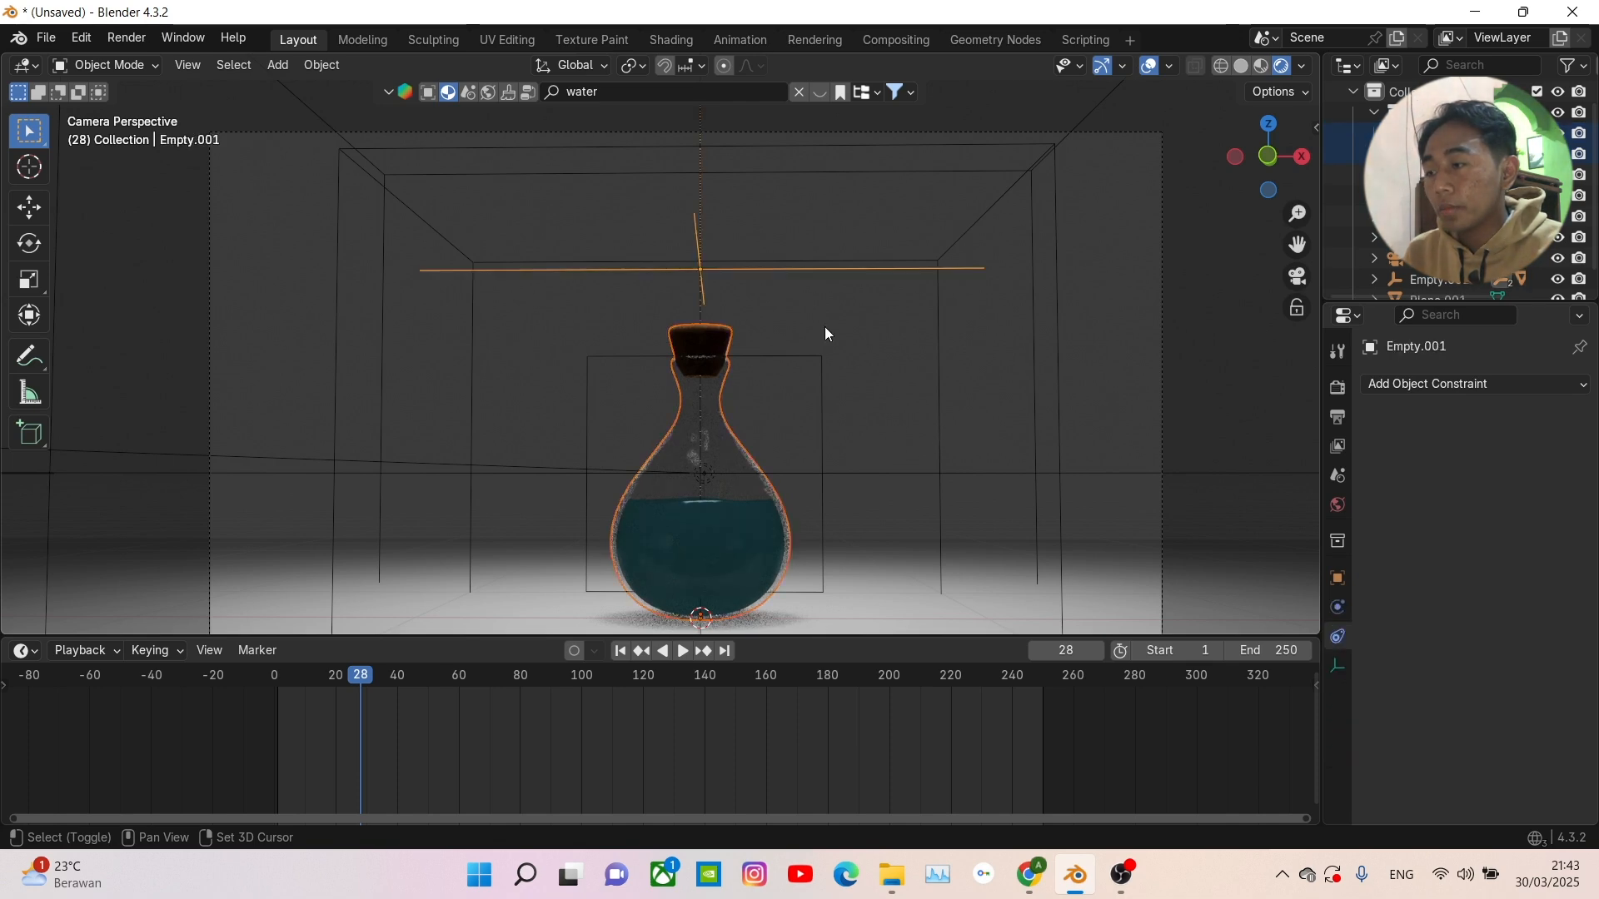
pyautogui.moveTo(1046, 331); pyautogui.dragTo(837, 385, button='middle')
pyautogui.keyDown('shift'); pyautogui.click(861, 248); pyautogui.keyUp('shift')
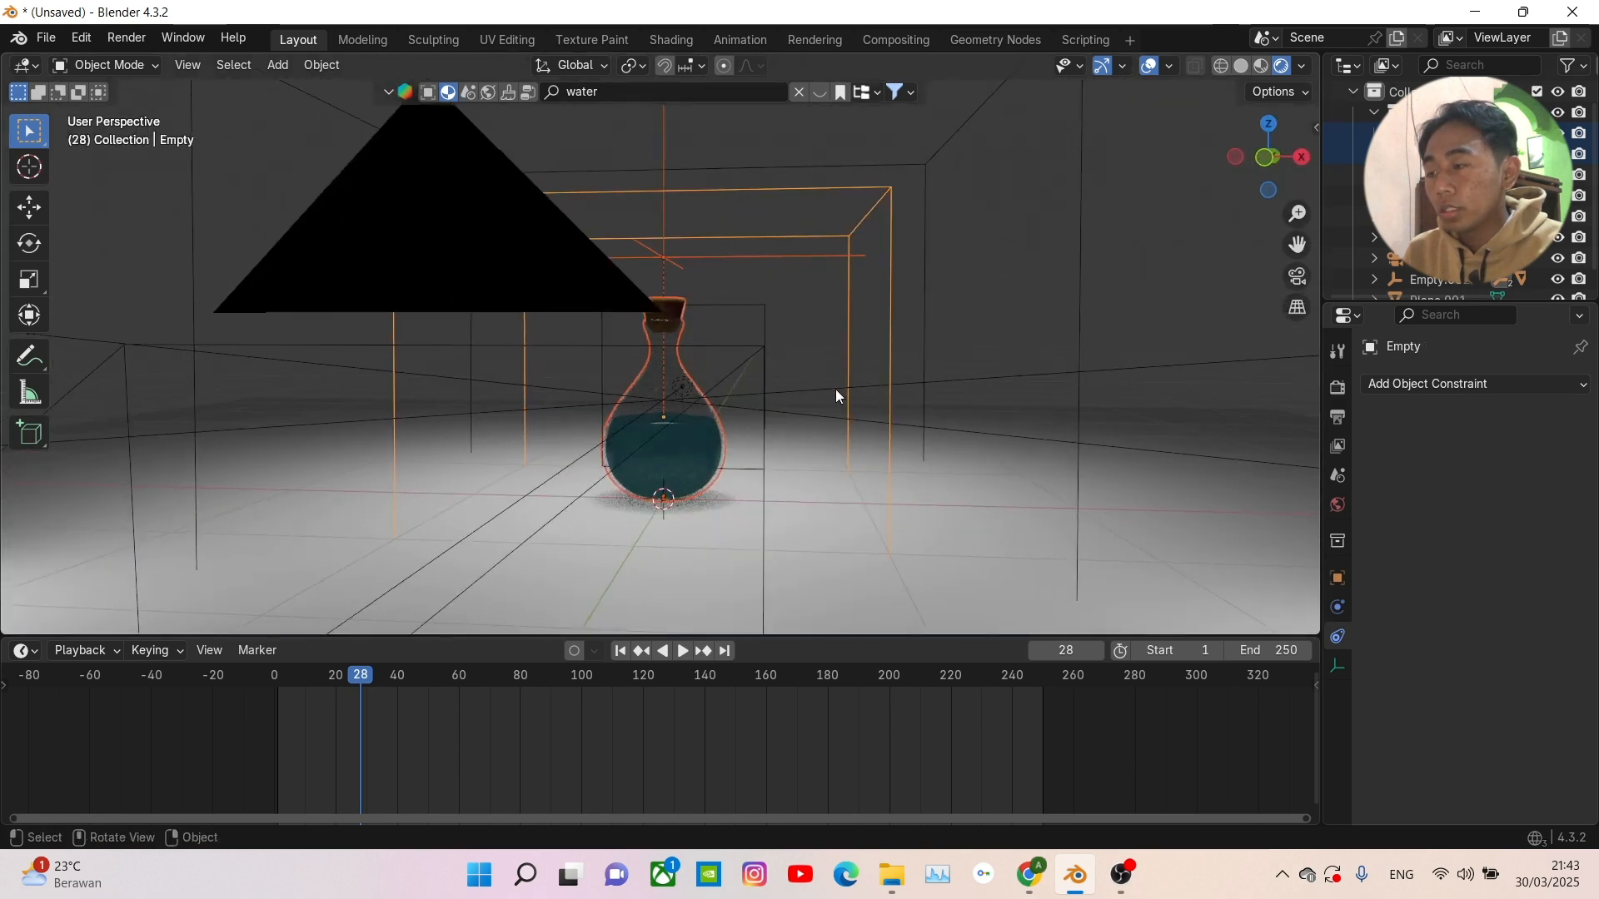
pyautogui.hotkey('ctrl', 'p')
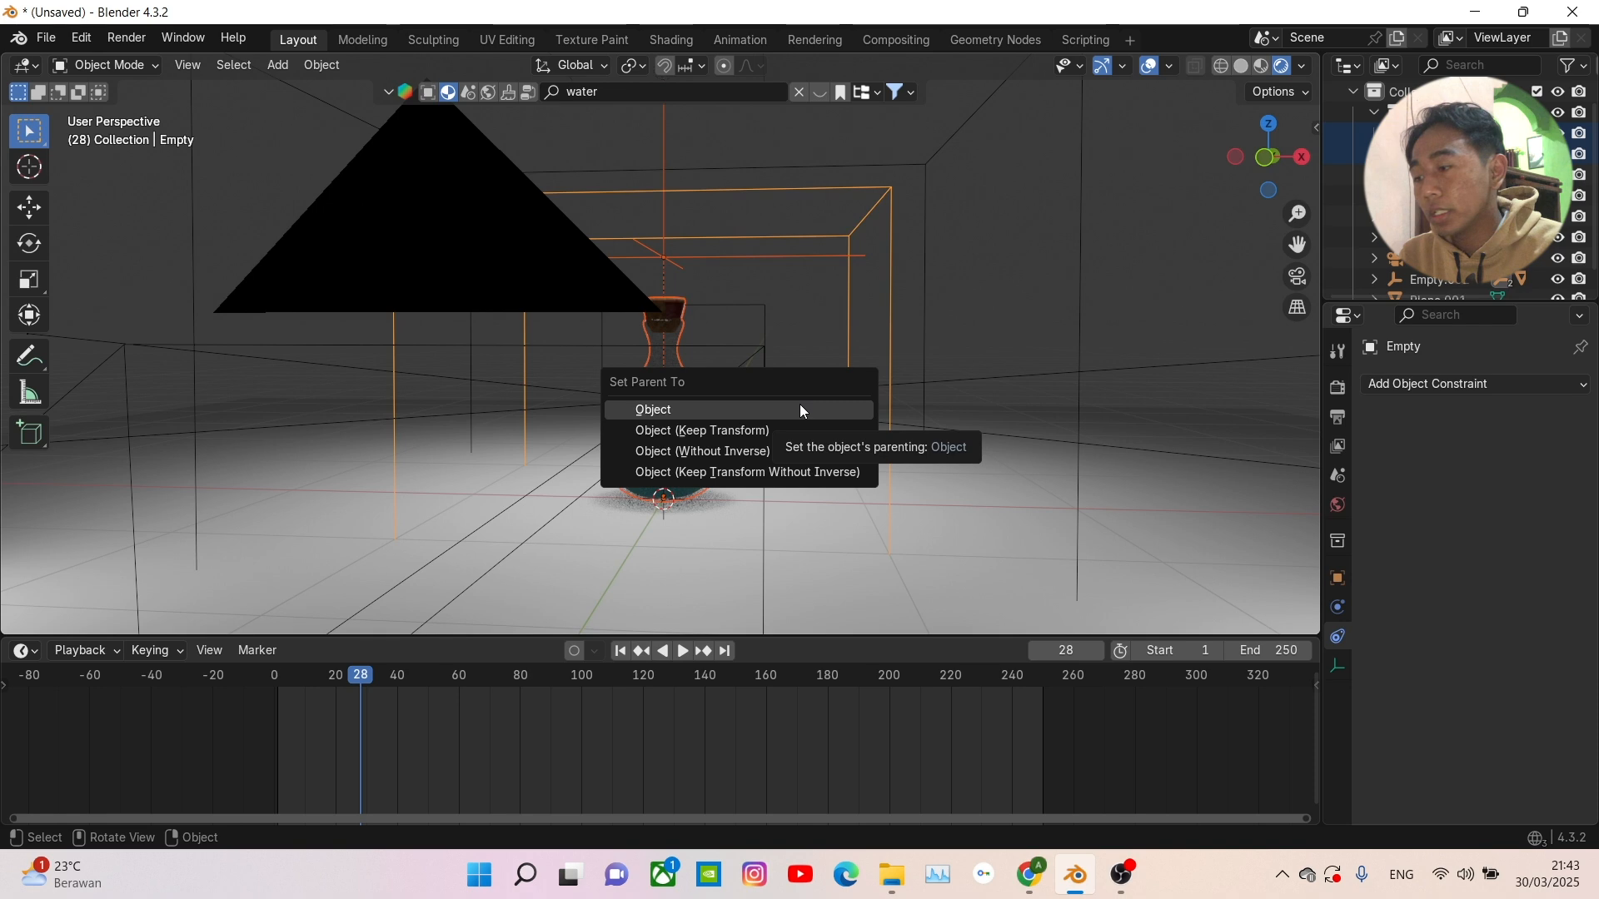
pyautogui.click(801, 410)
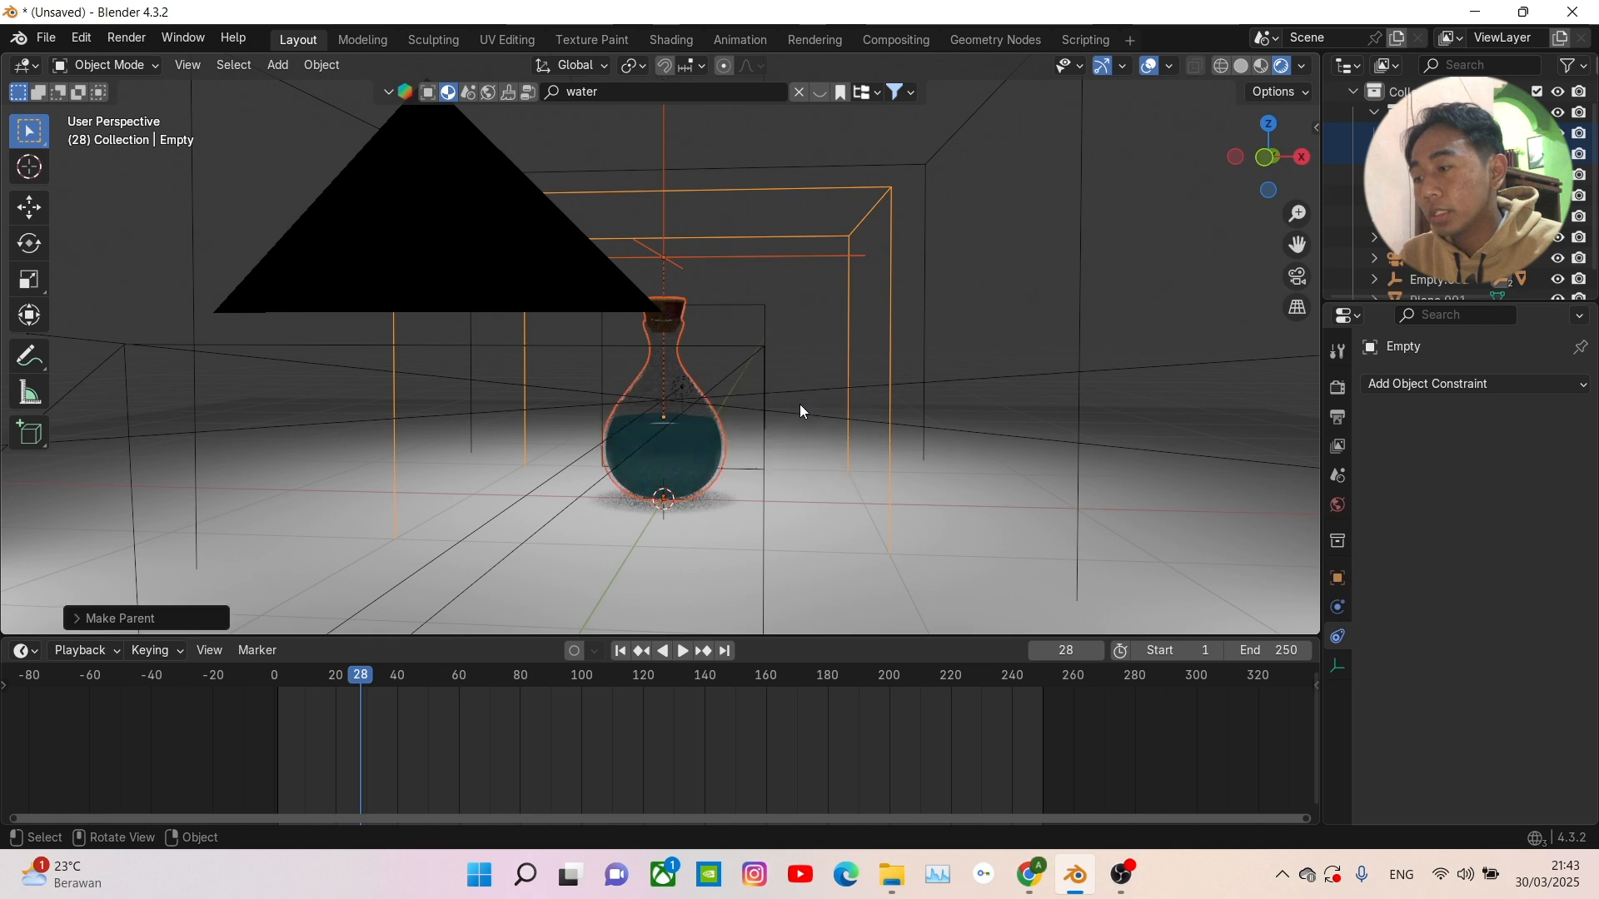
# - Test the bottle rig by freely rotating the inner cube empty in trackball mode, and cancel the rotation
pyautogui.press('KP_0')
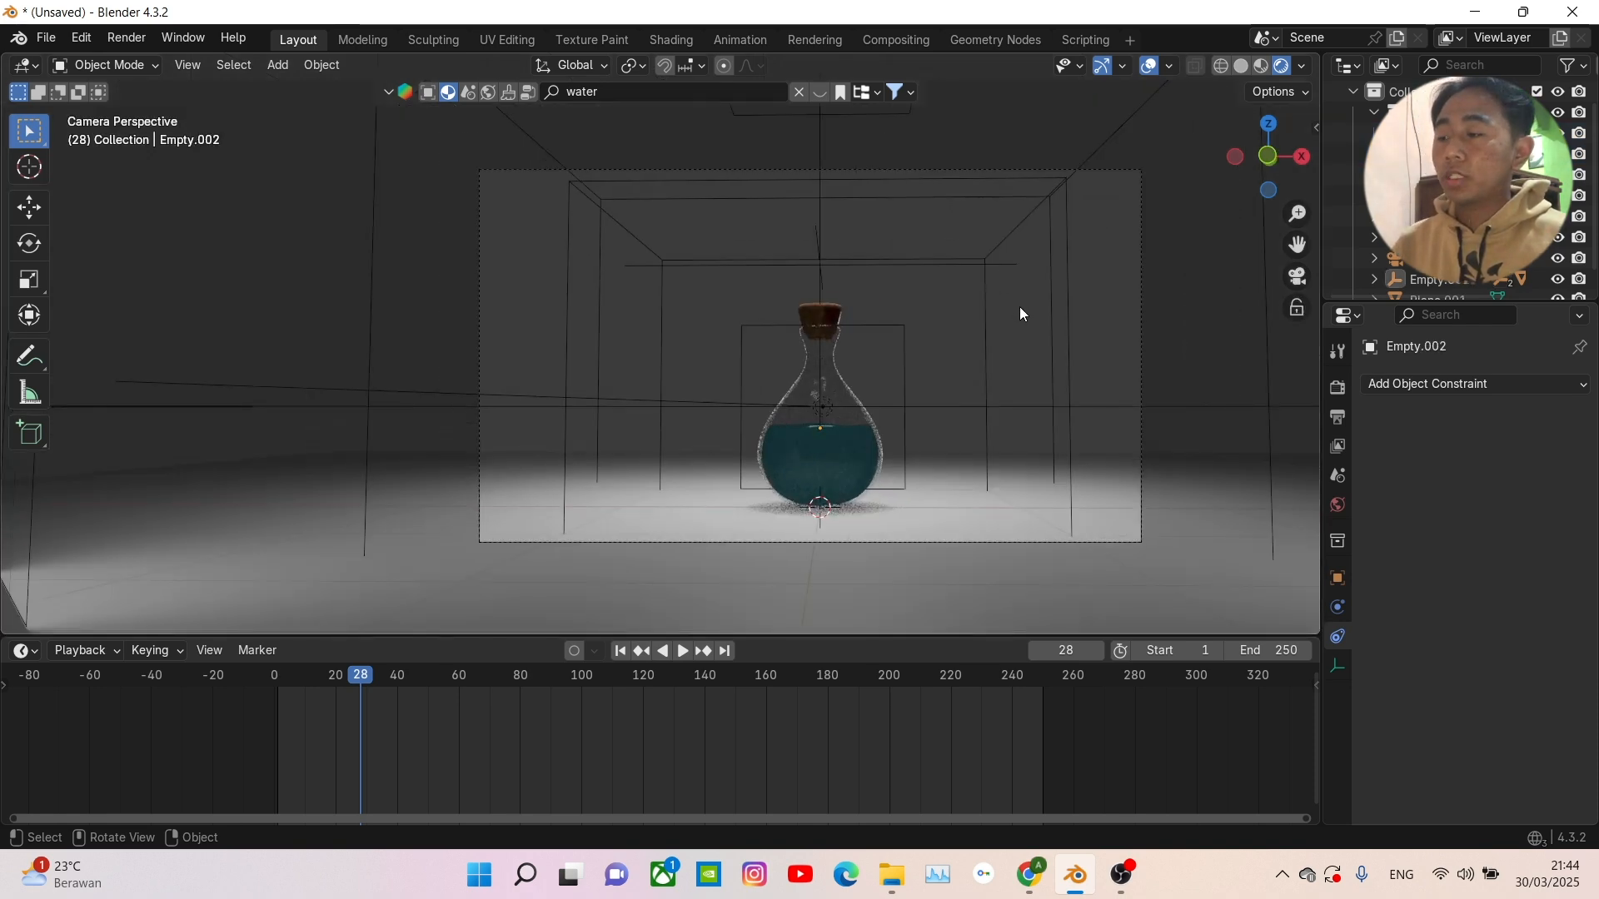
pyautogui.click(1054, 313)
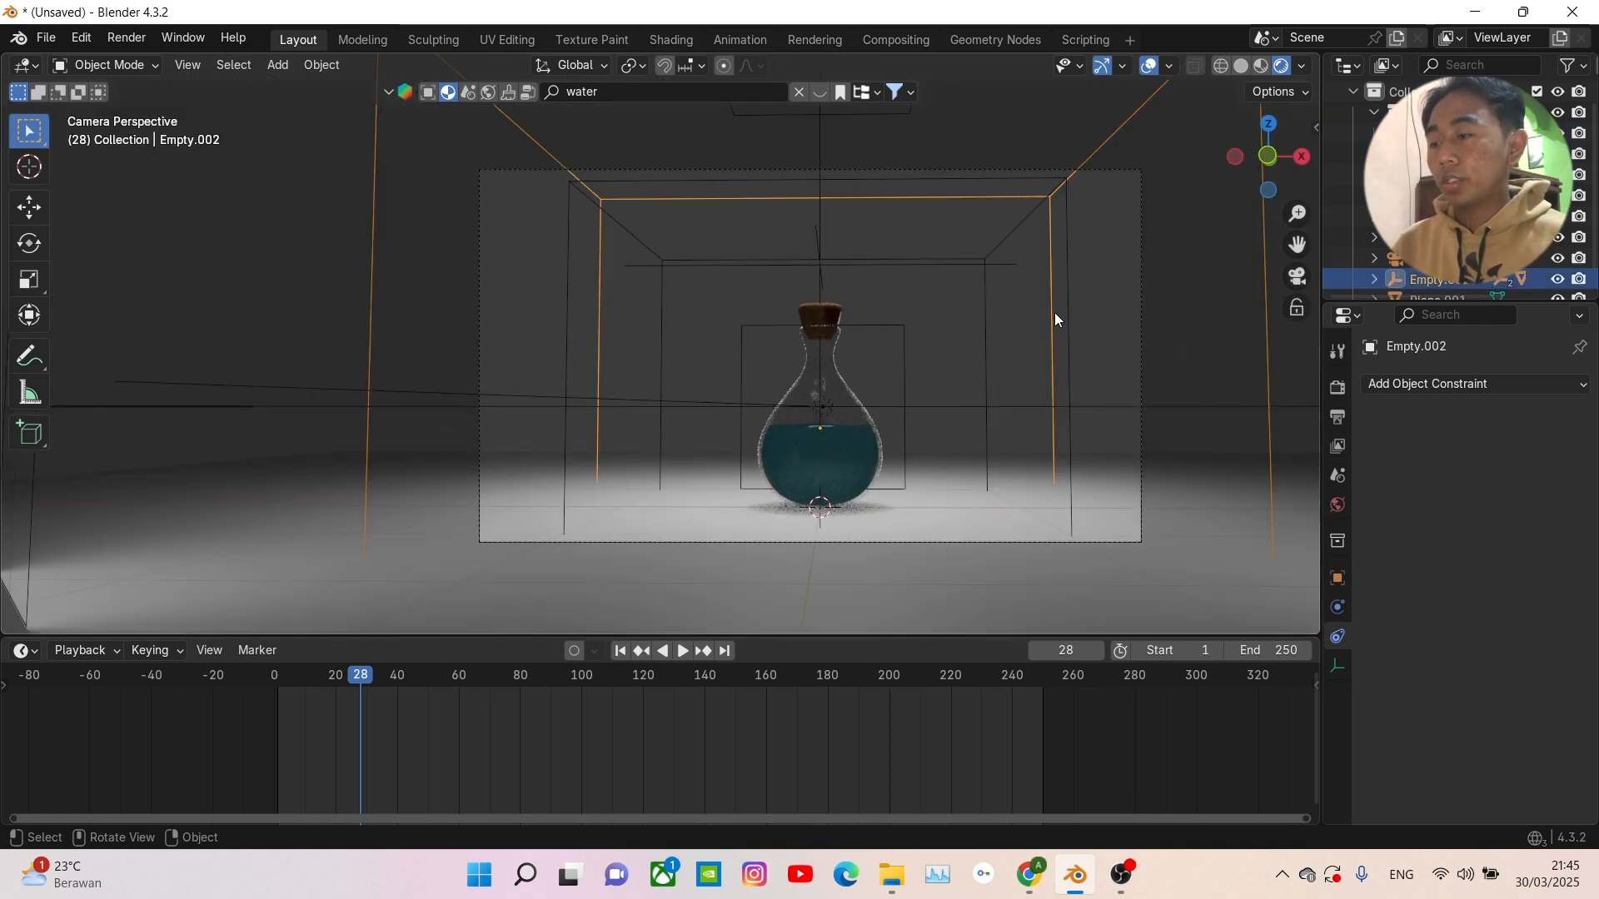
pyautogui.click(1026, 303)
pyautogui.click(983, 312)
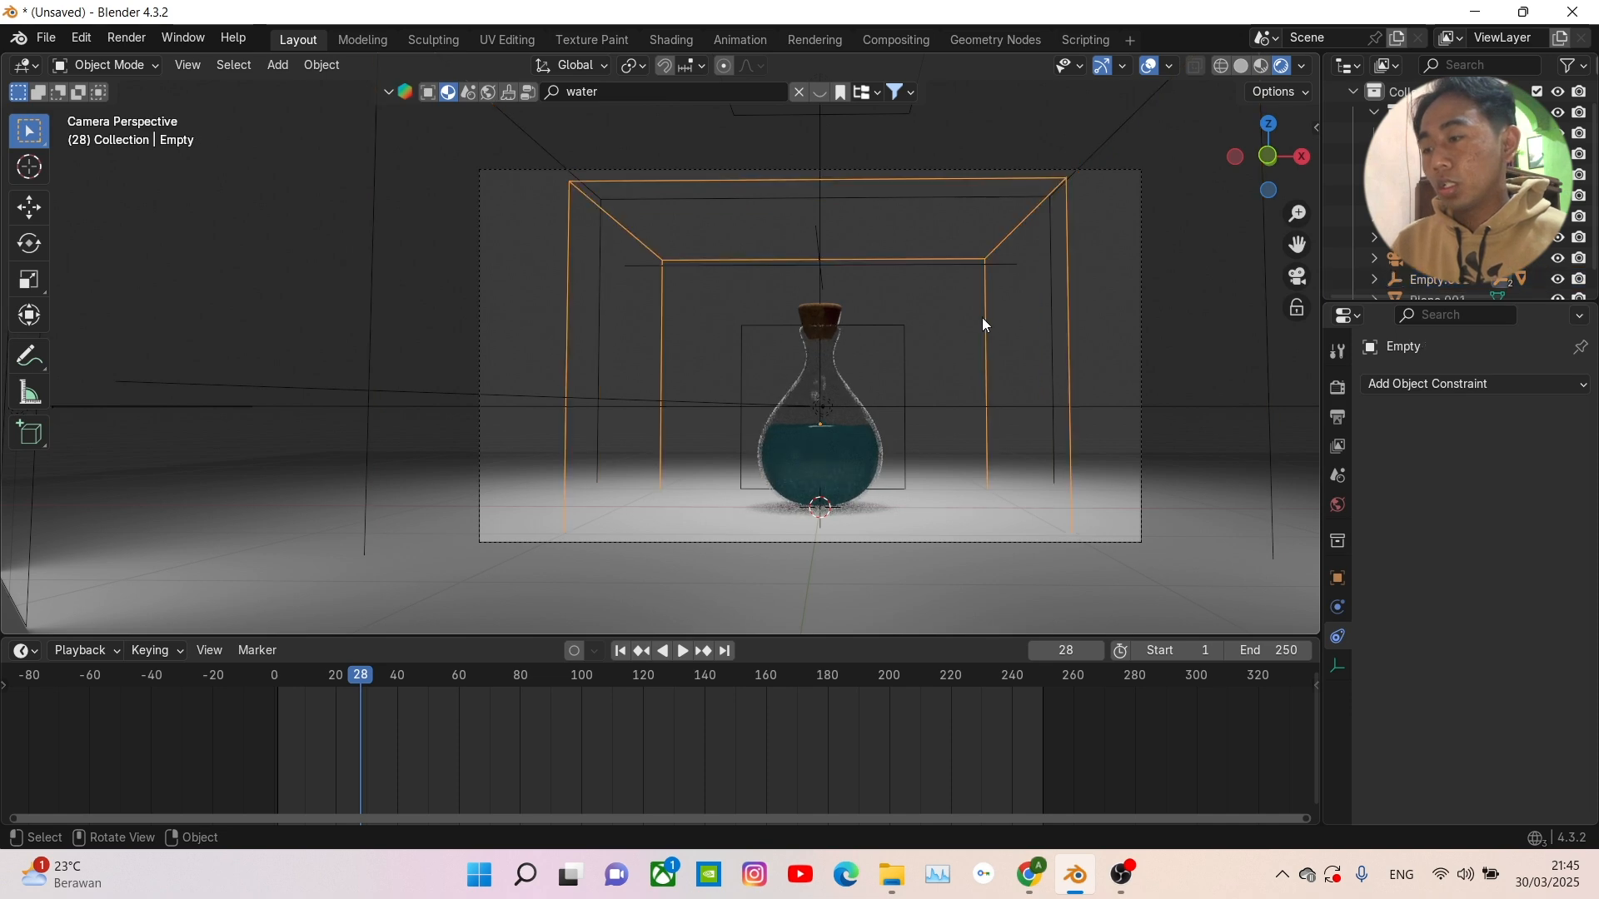
pyautogui.press('KP_0')
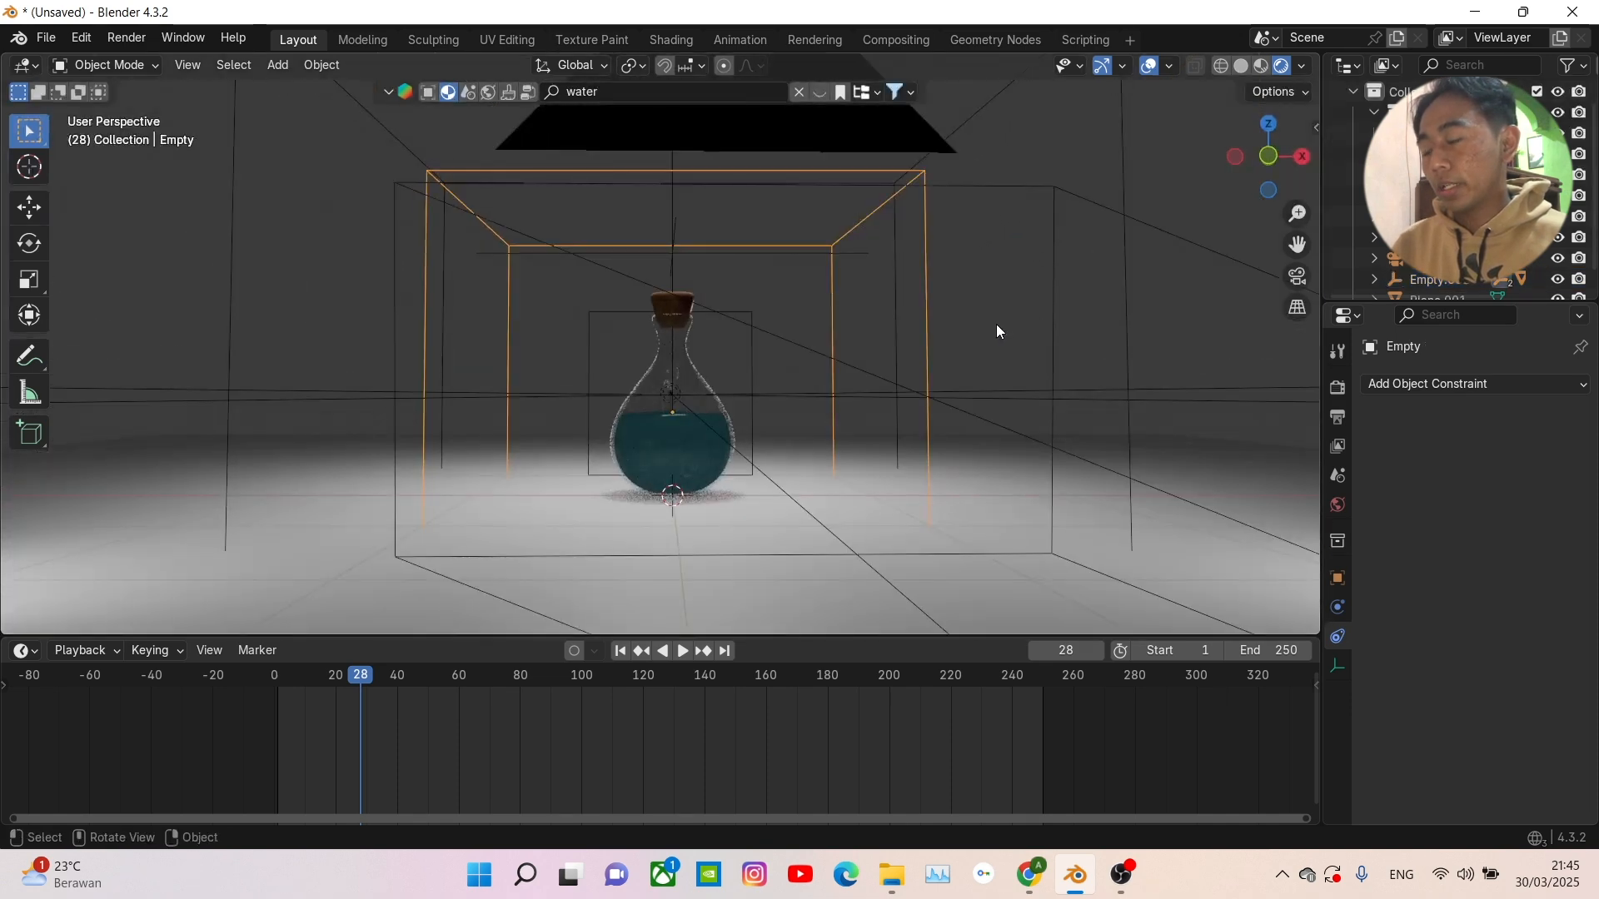
pyautogui.moveTo(999, 332)
pyautogui.mouseDown(button='middle')
pyautogui.moveTo(1042, 332)
pyautogui.moveTo(1025, 331)
pyautogui.mouseUp(button='middle')
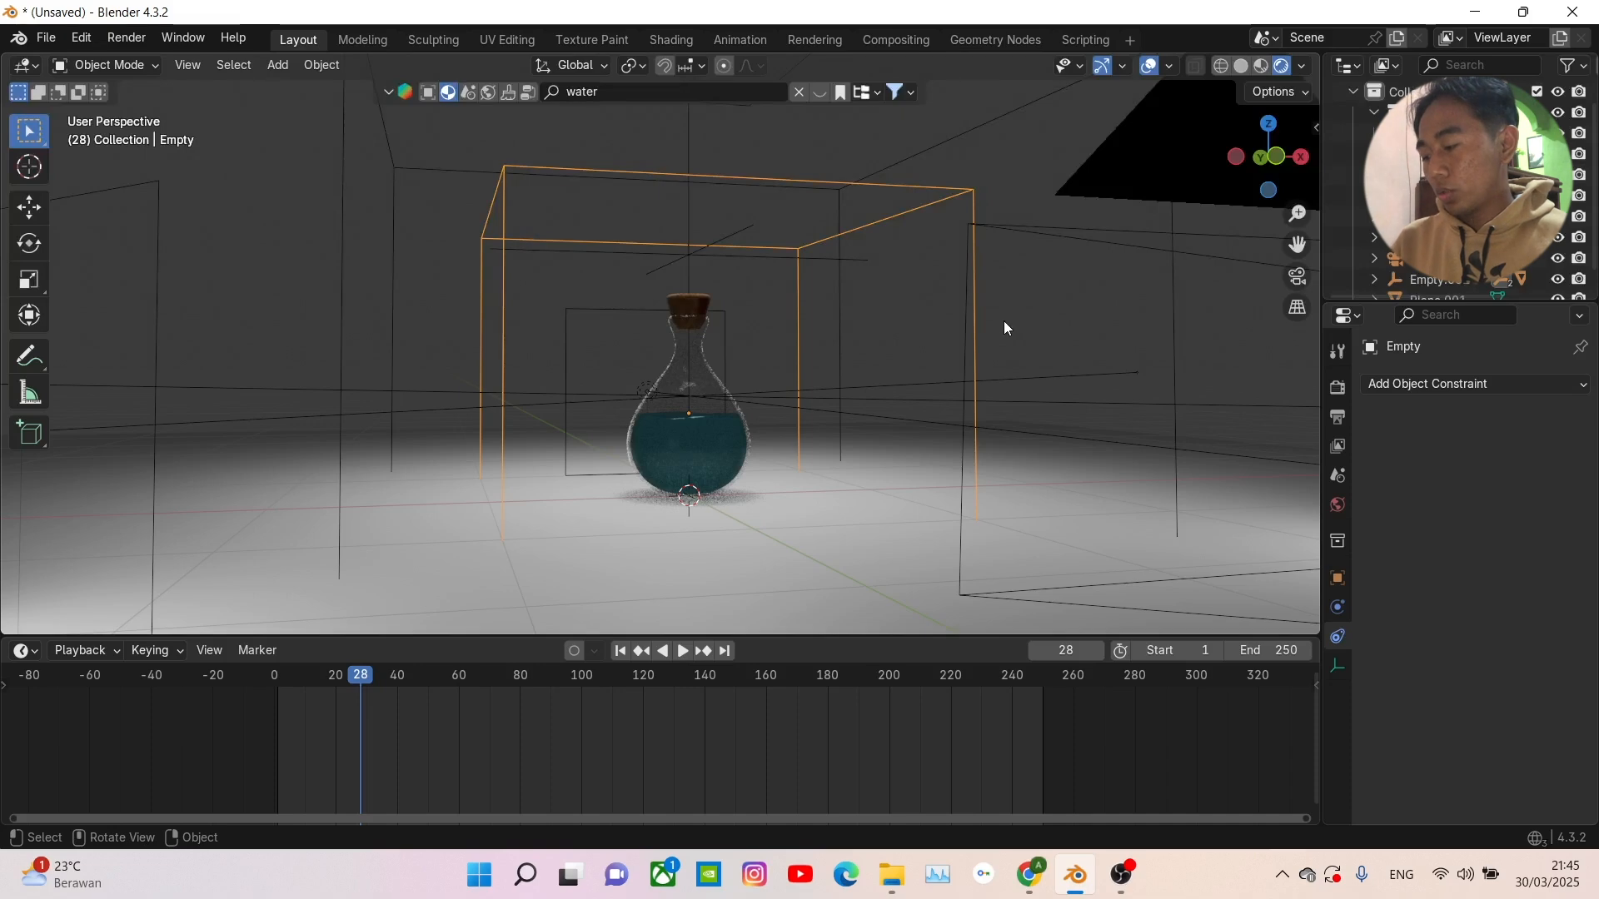
pyautogui.press('r')
pyautogui.press('r')
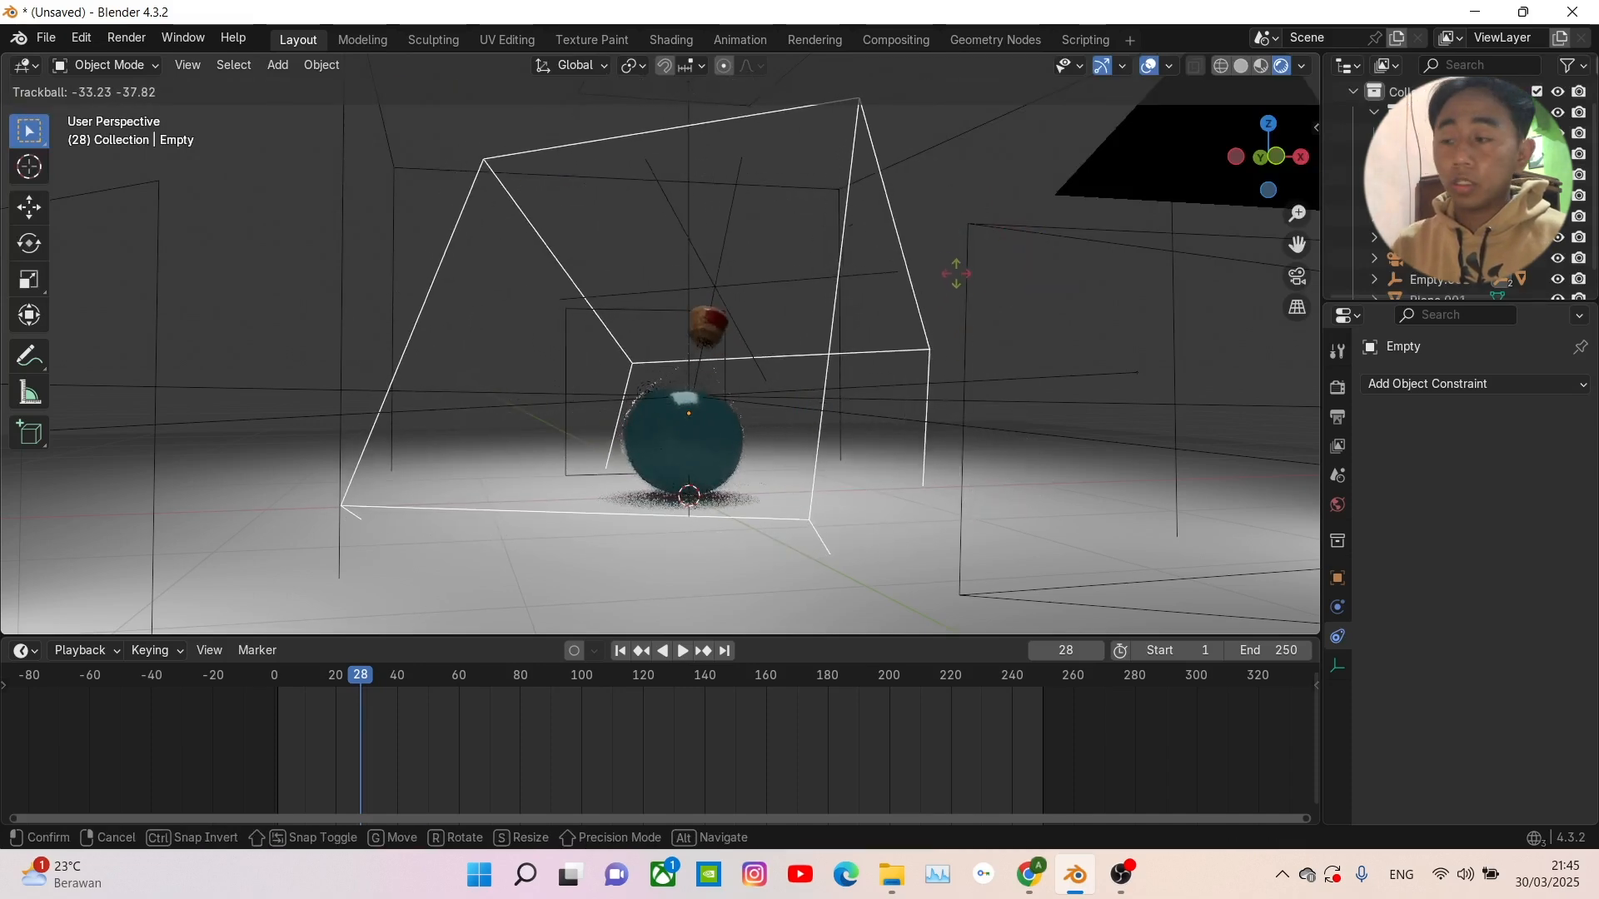
pyautogui.rightClick(964, 268)
# - Test moving the whole bottle rig with the outer cube empty, Empty.002, and cancel the move
pyautogui.scroll(-4, 951, 283)
pyautogui.moveTo(918, 279); pyautogui.dragTo(885, 289, button='middle')
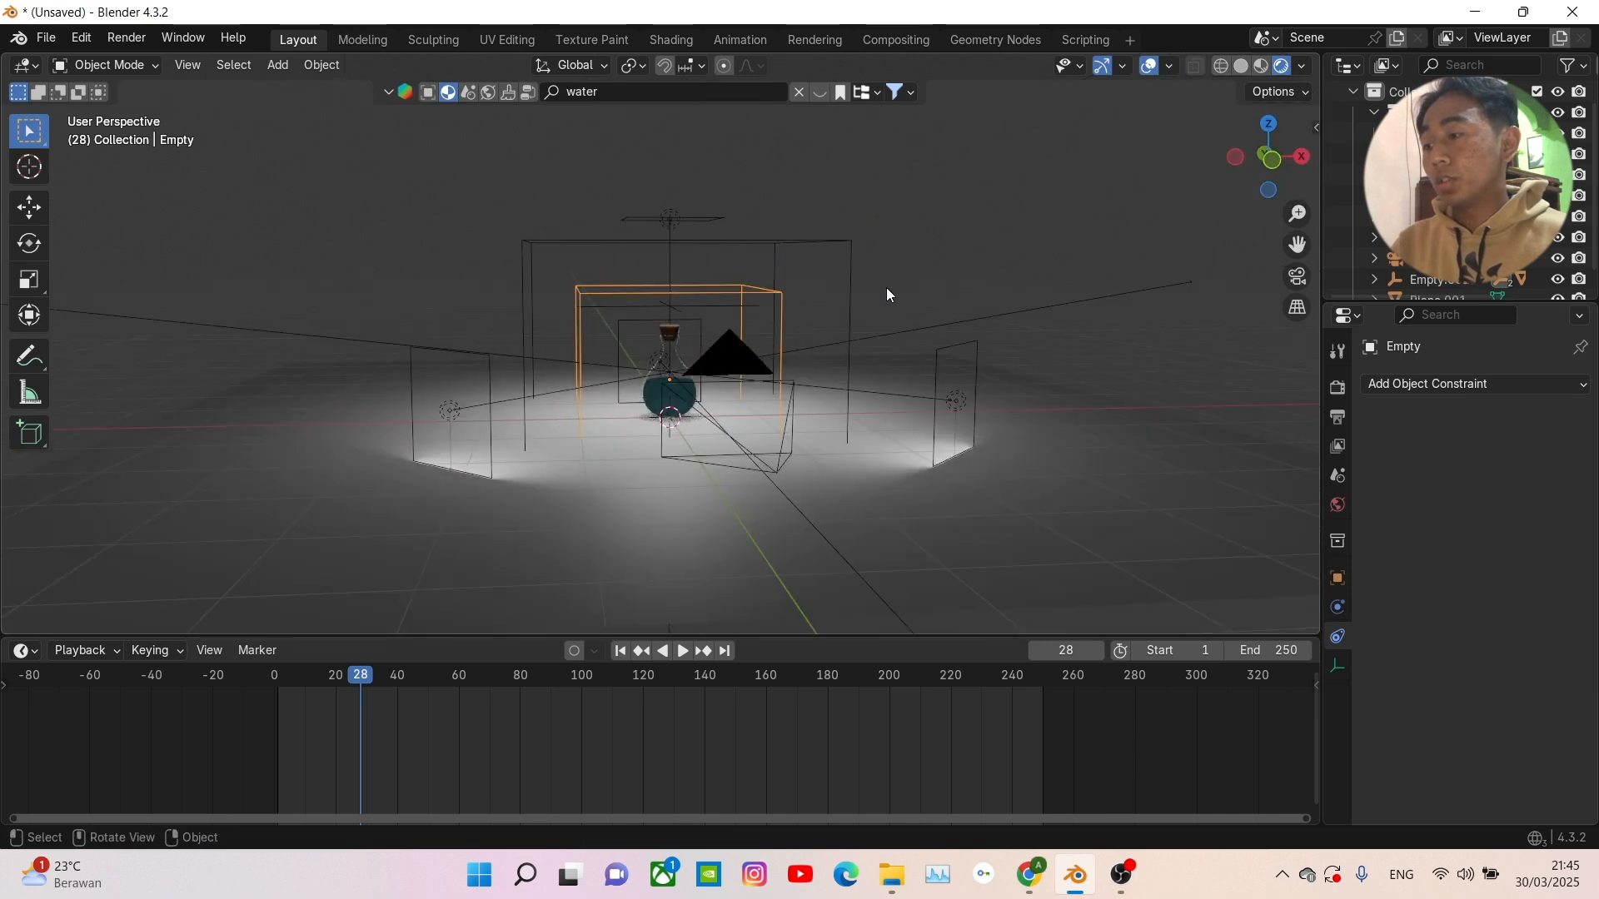
pyautogui.click(851, 243)
pyautogui.scroll(4, 892, 301)
pyautogui.moveTo(893, 301); pyautogui.dragTo(912, 318, button='middle')
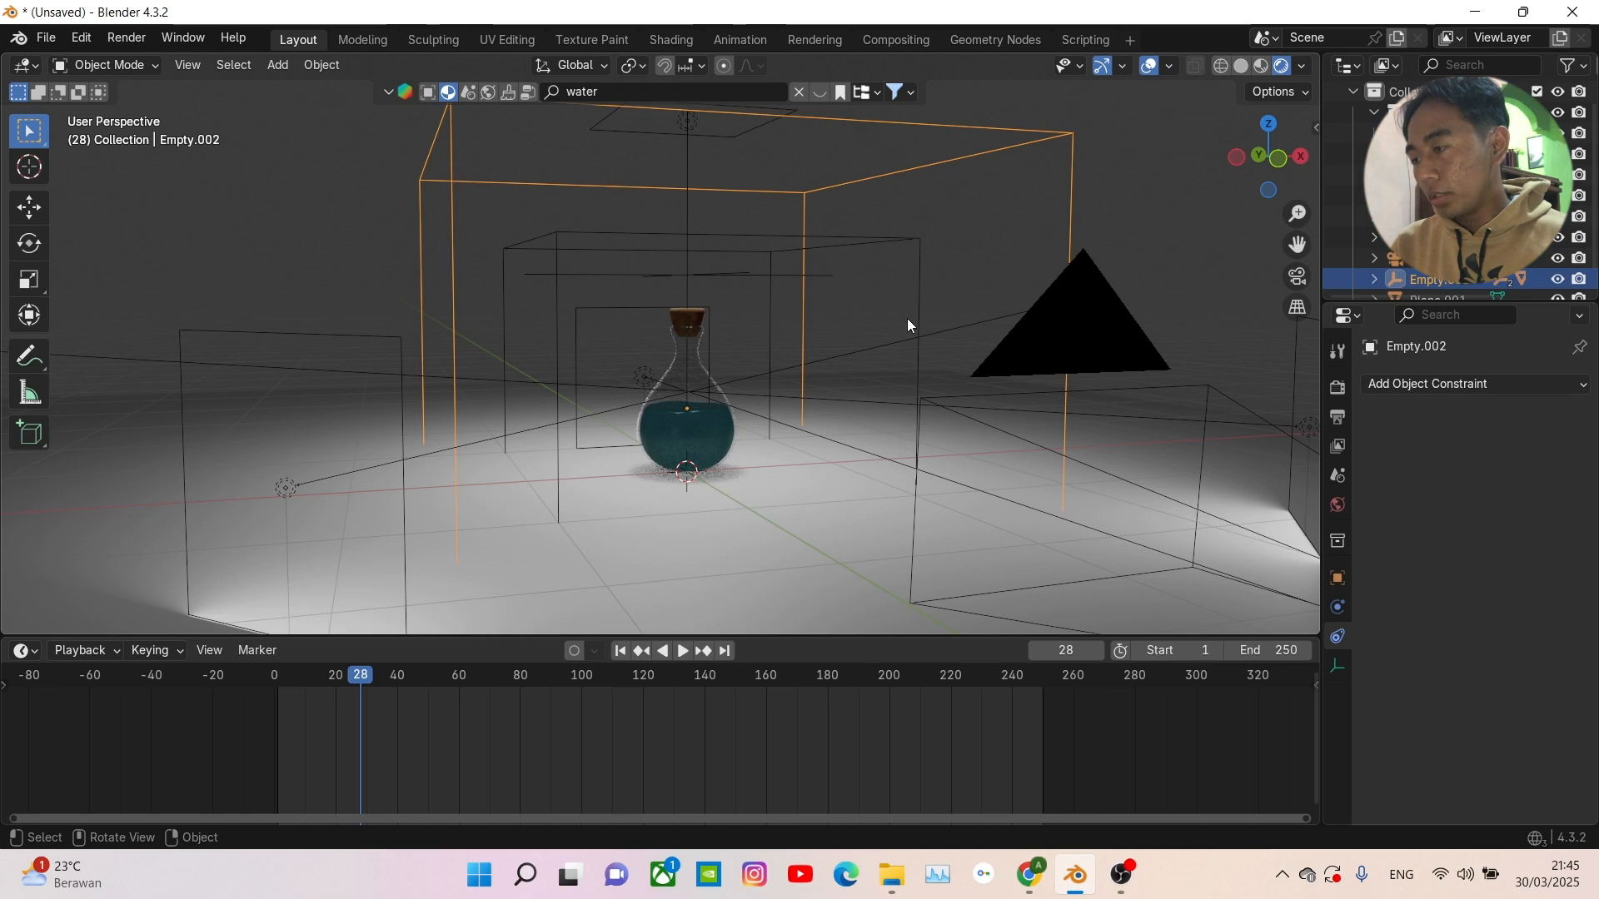
pyautogui.press('g')
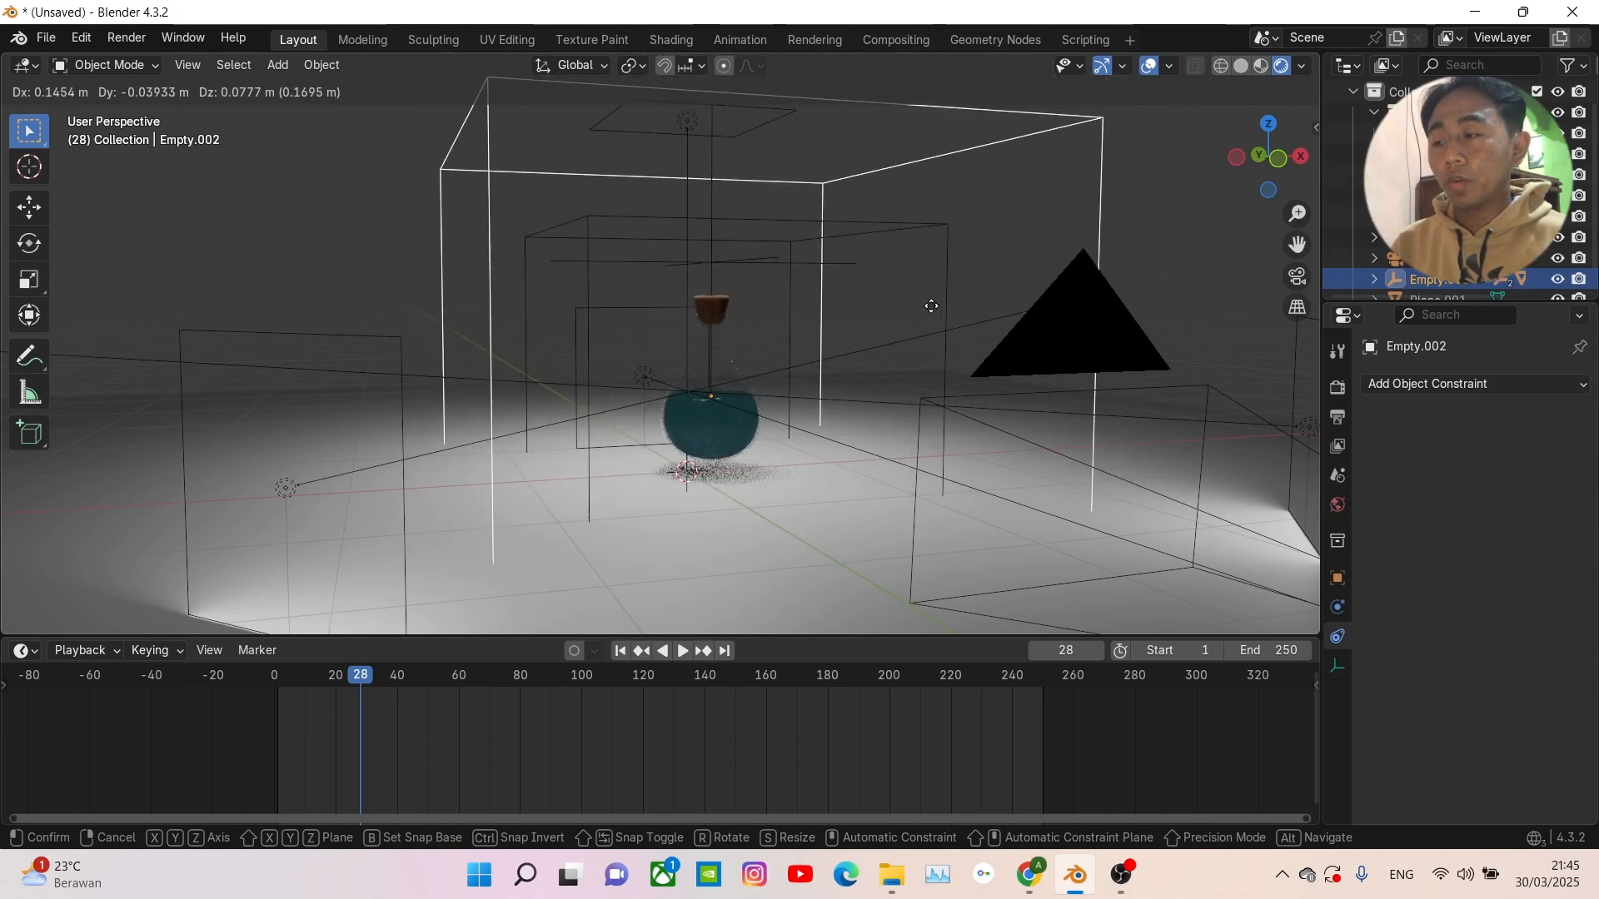
pyautogui.rightClick(939, 301)
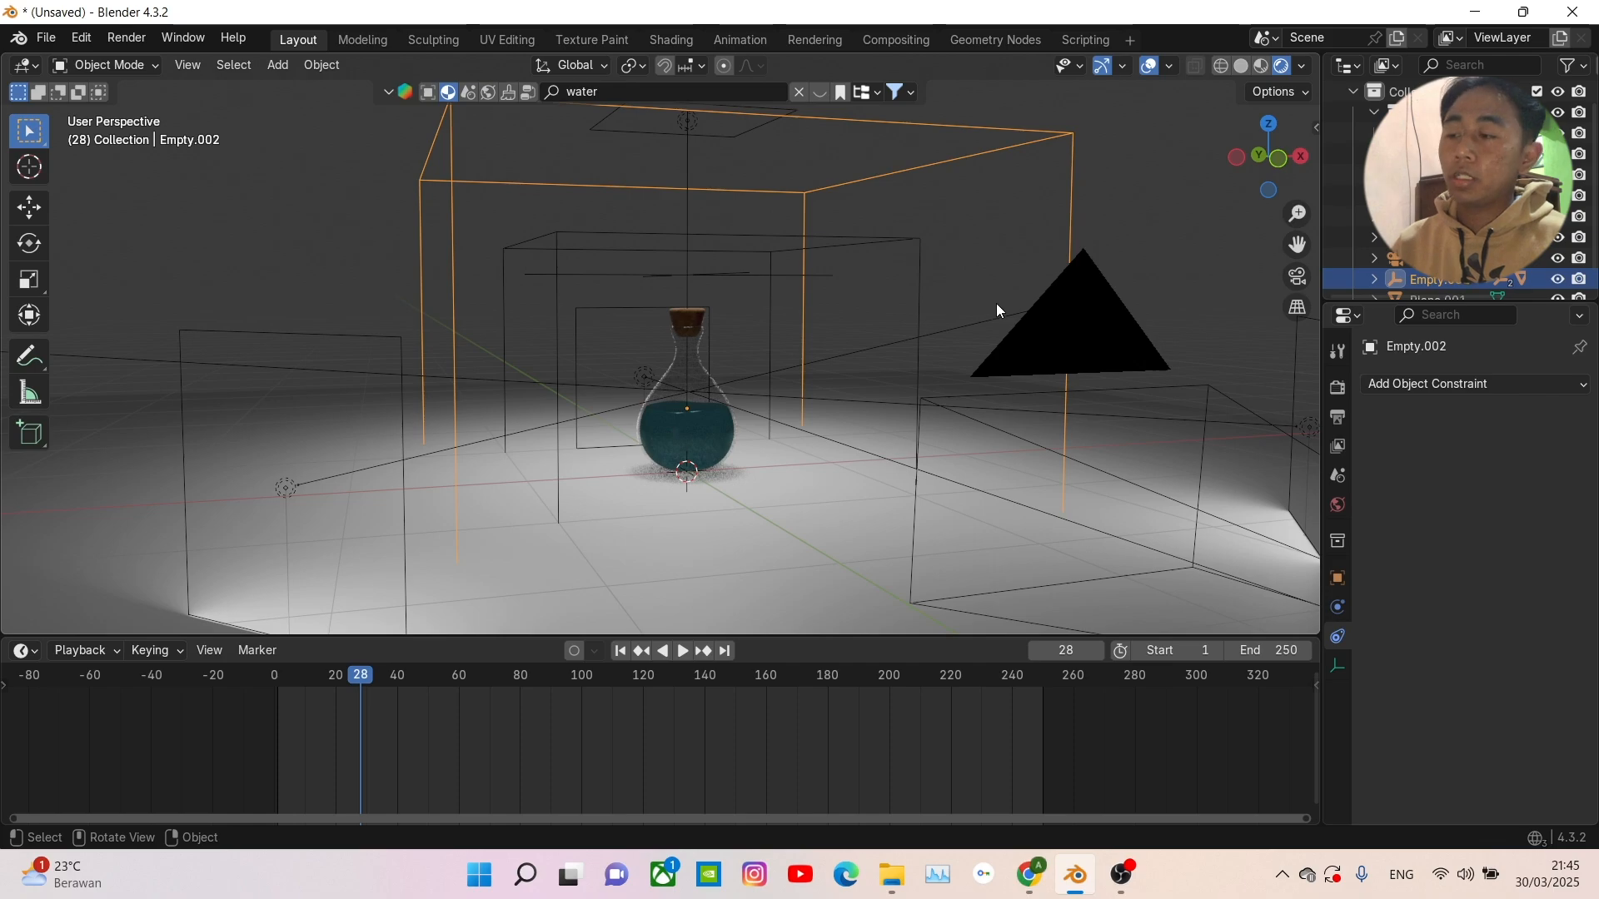
pyautogui.hscroll(-5, 996, 303)
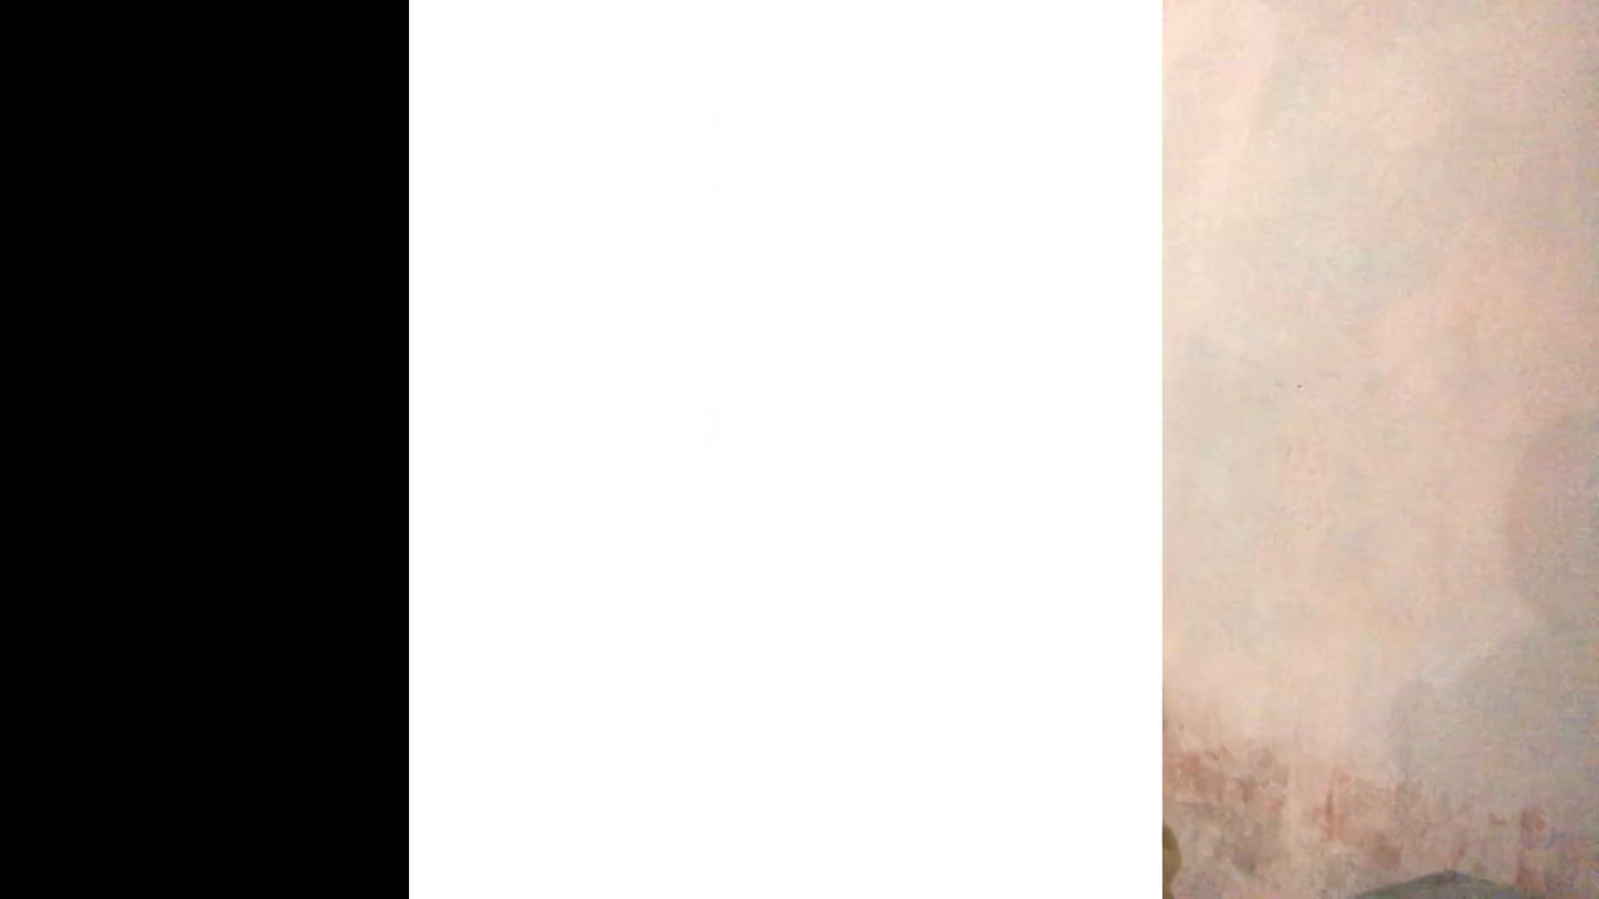